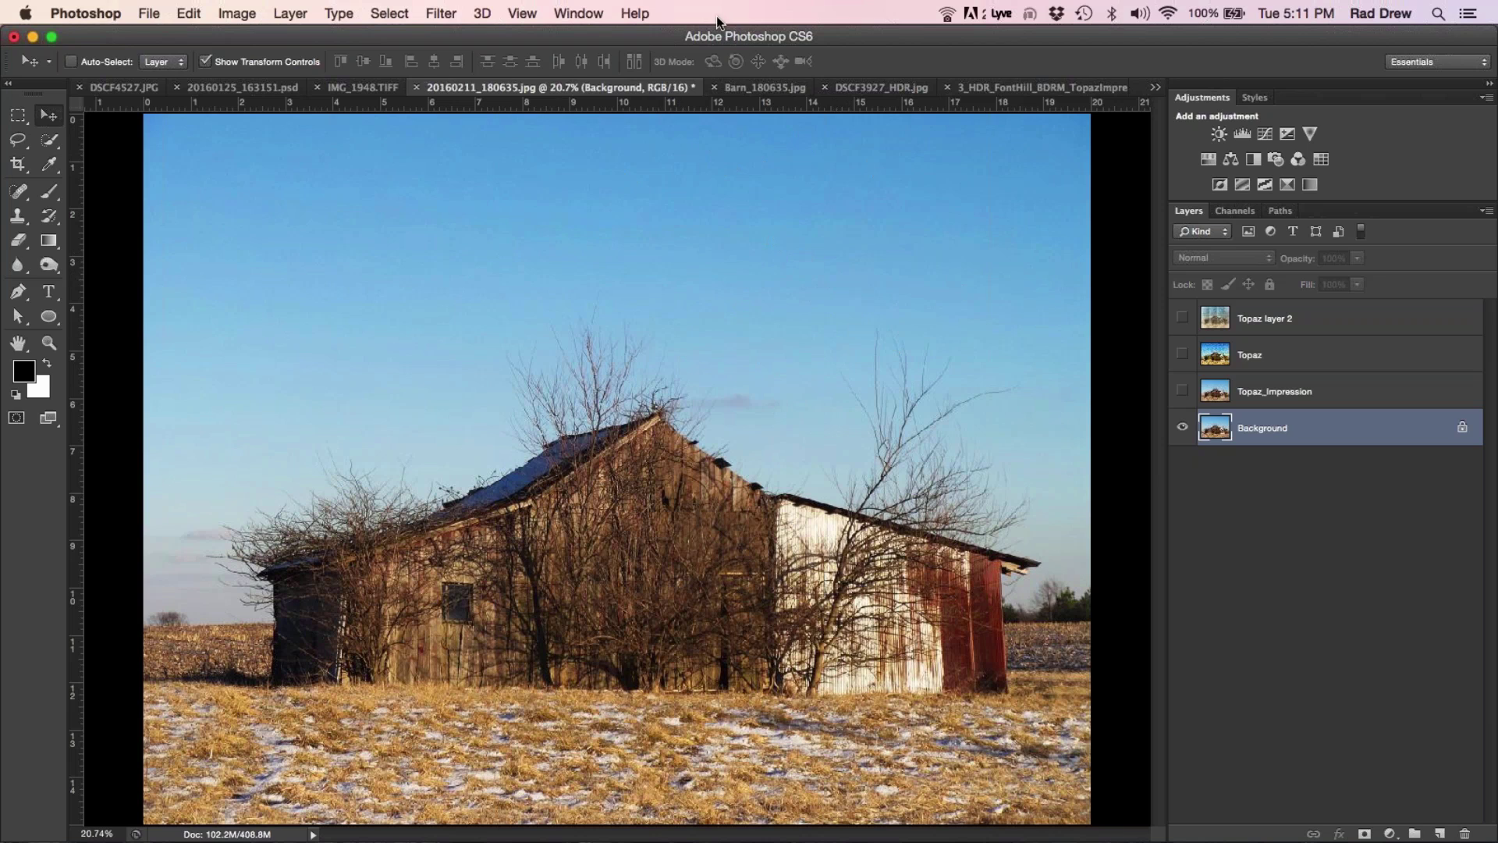
Step: View Barn_180635.jpg, and compare DSCF3927_HDR.jpg with and without its Topaz_1 layer
{"action": "left_click", "coordinate": [756, 91]}
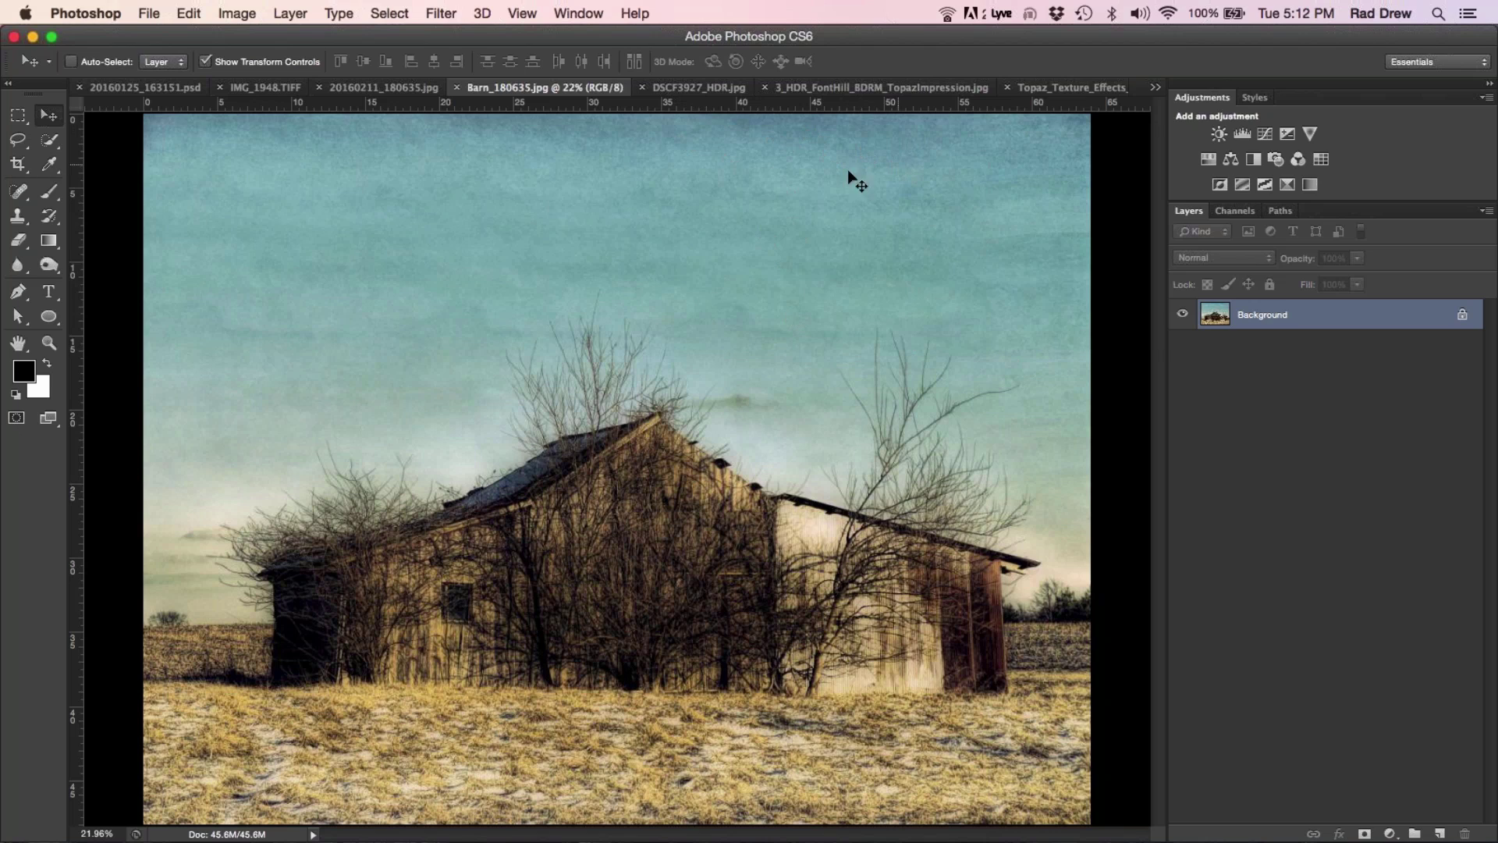
{"action": "left_click", "coordinate": [692, 87]}
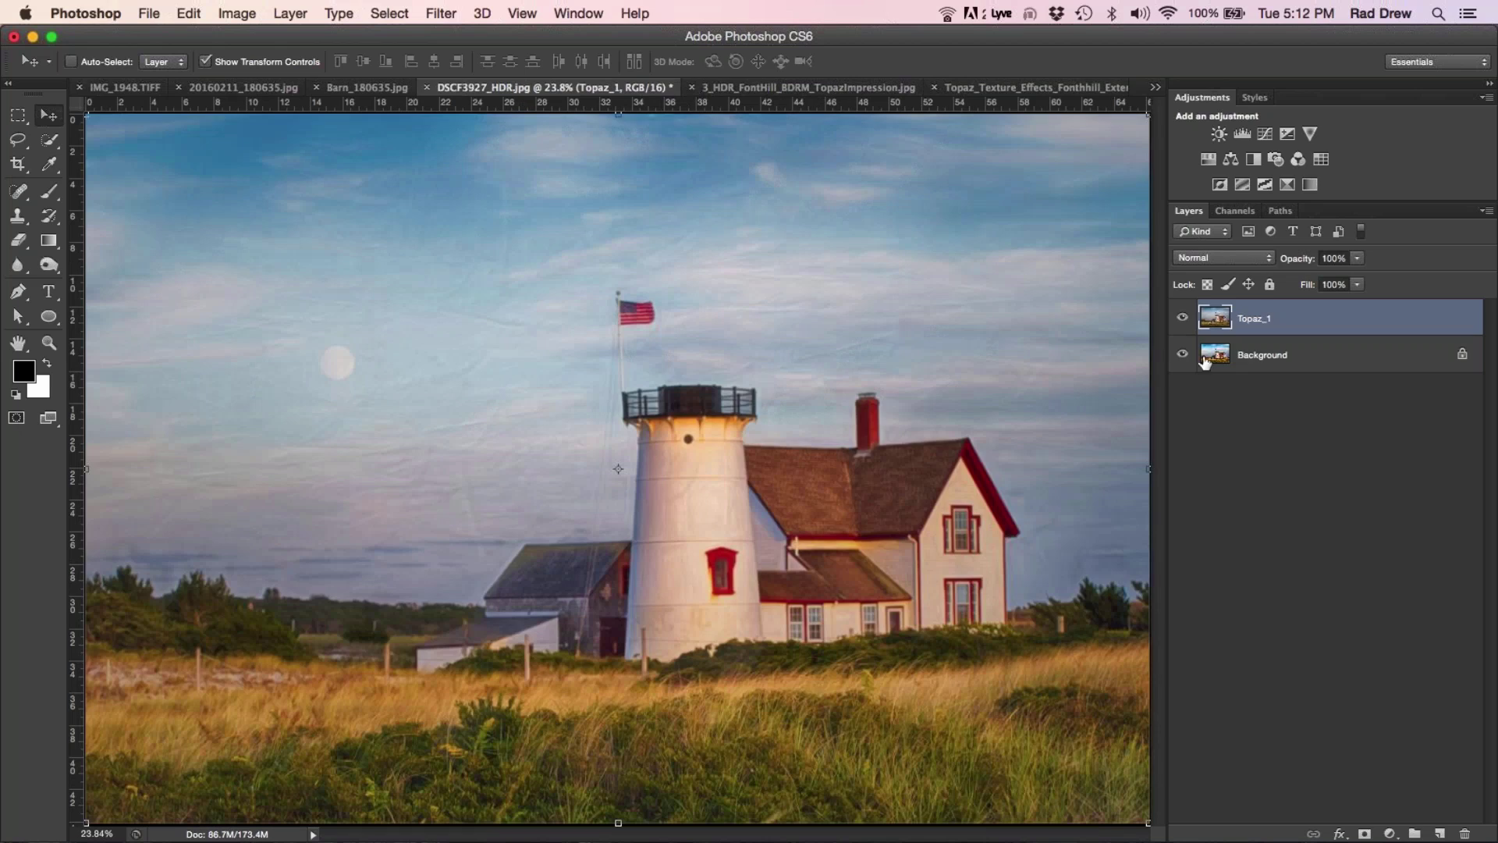
{"action": "left_click", "coordinate": [1219, 361]}
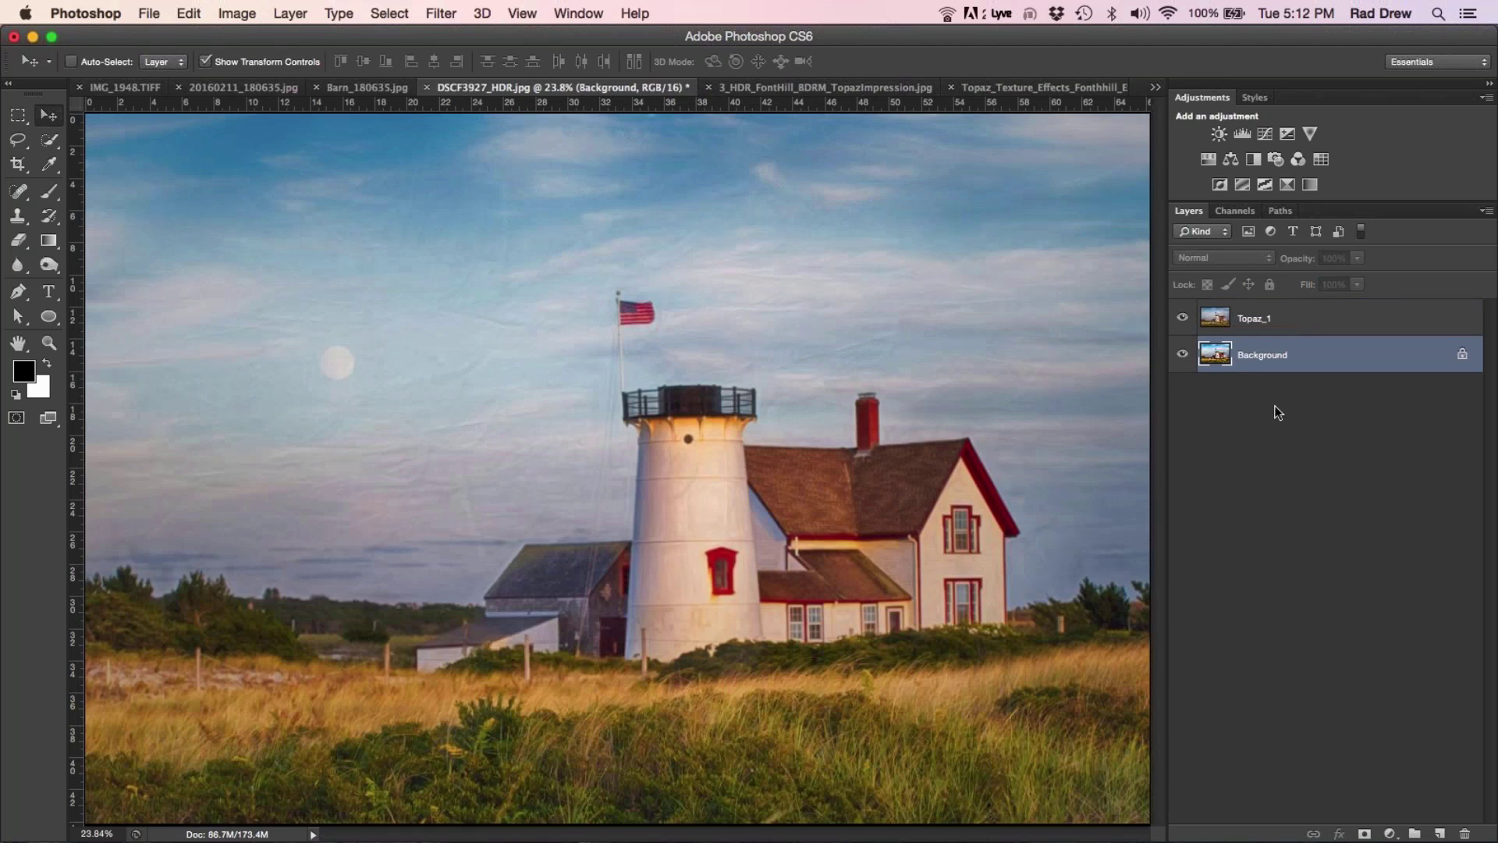
{"action": "left_click", "coordinate": [1183, 319]}
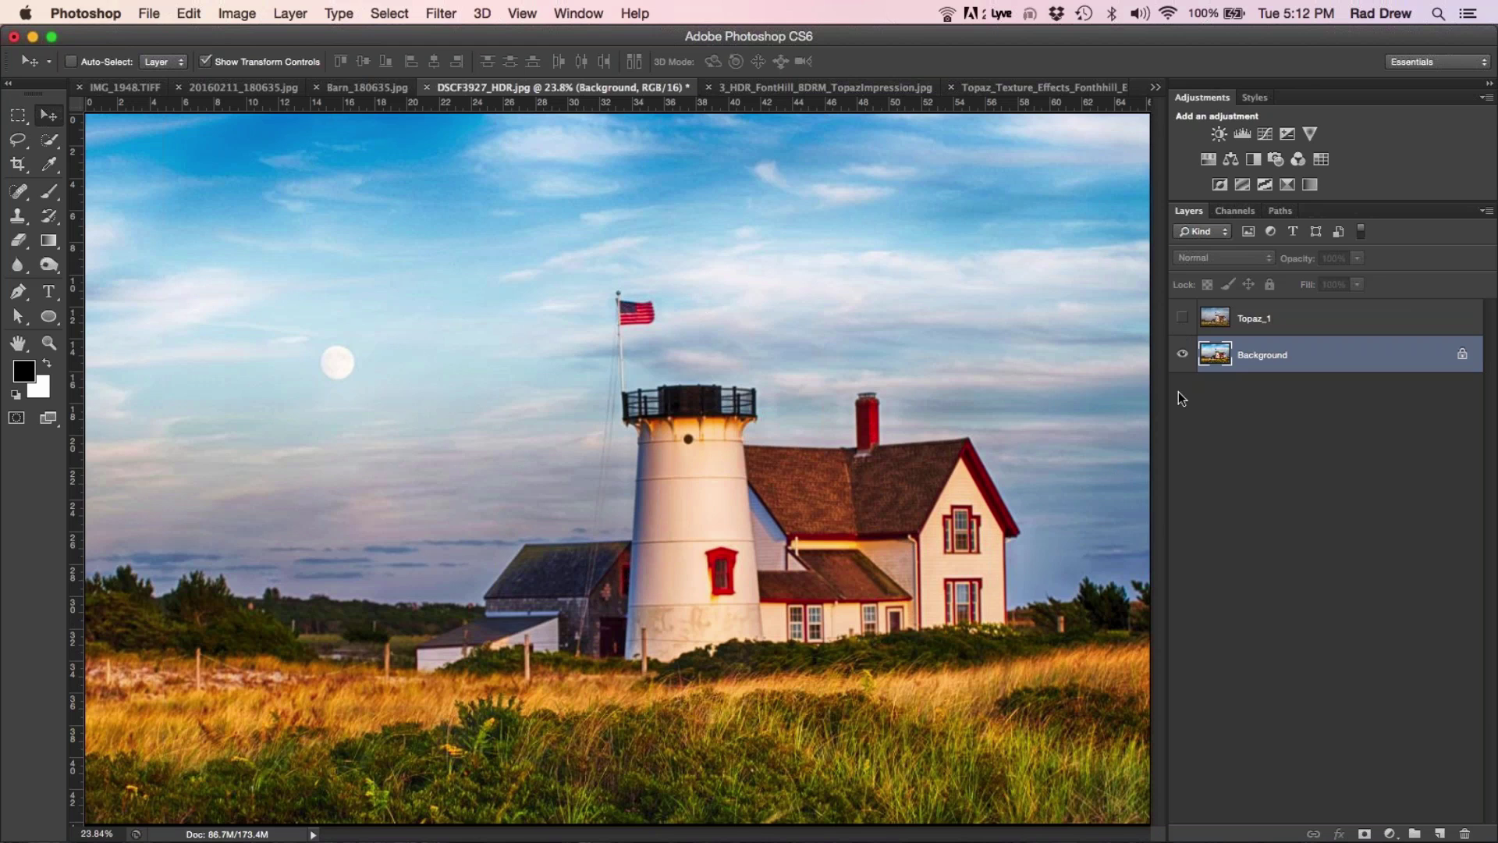
{"action": "left_click", "coordinate": [1182, 317]}
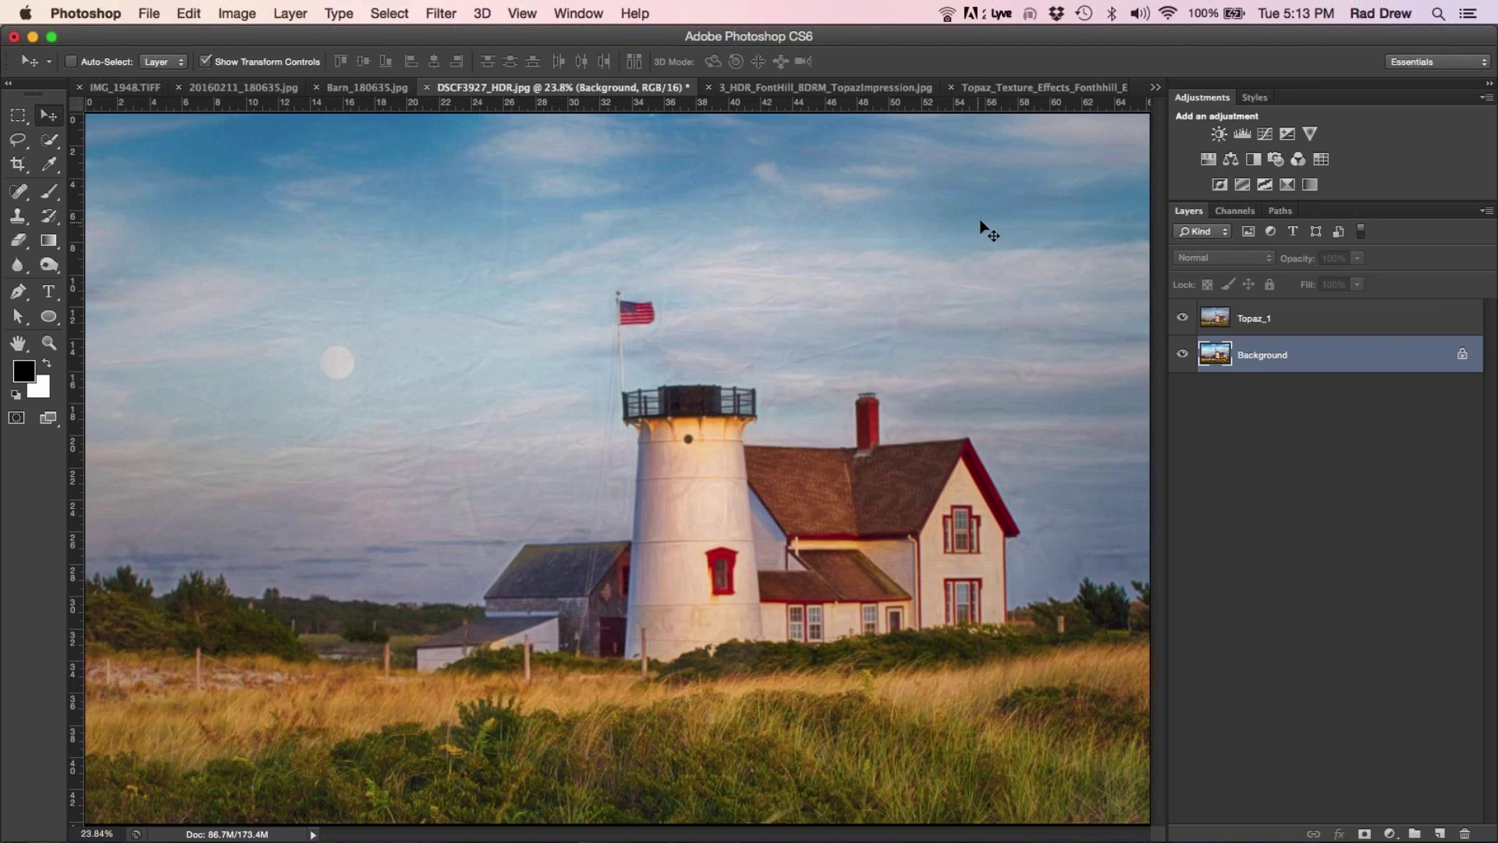
Step: View the two FontHill images, the interior and the exterior, and compare IMG_7150.JPG with Cuban_Man_Red_BP_Topaz.jpg
{"action": "left_click", "coordinate": [785, 87]}
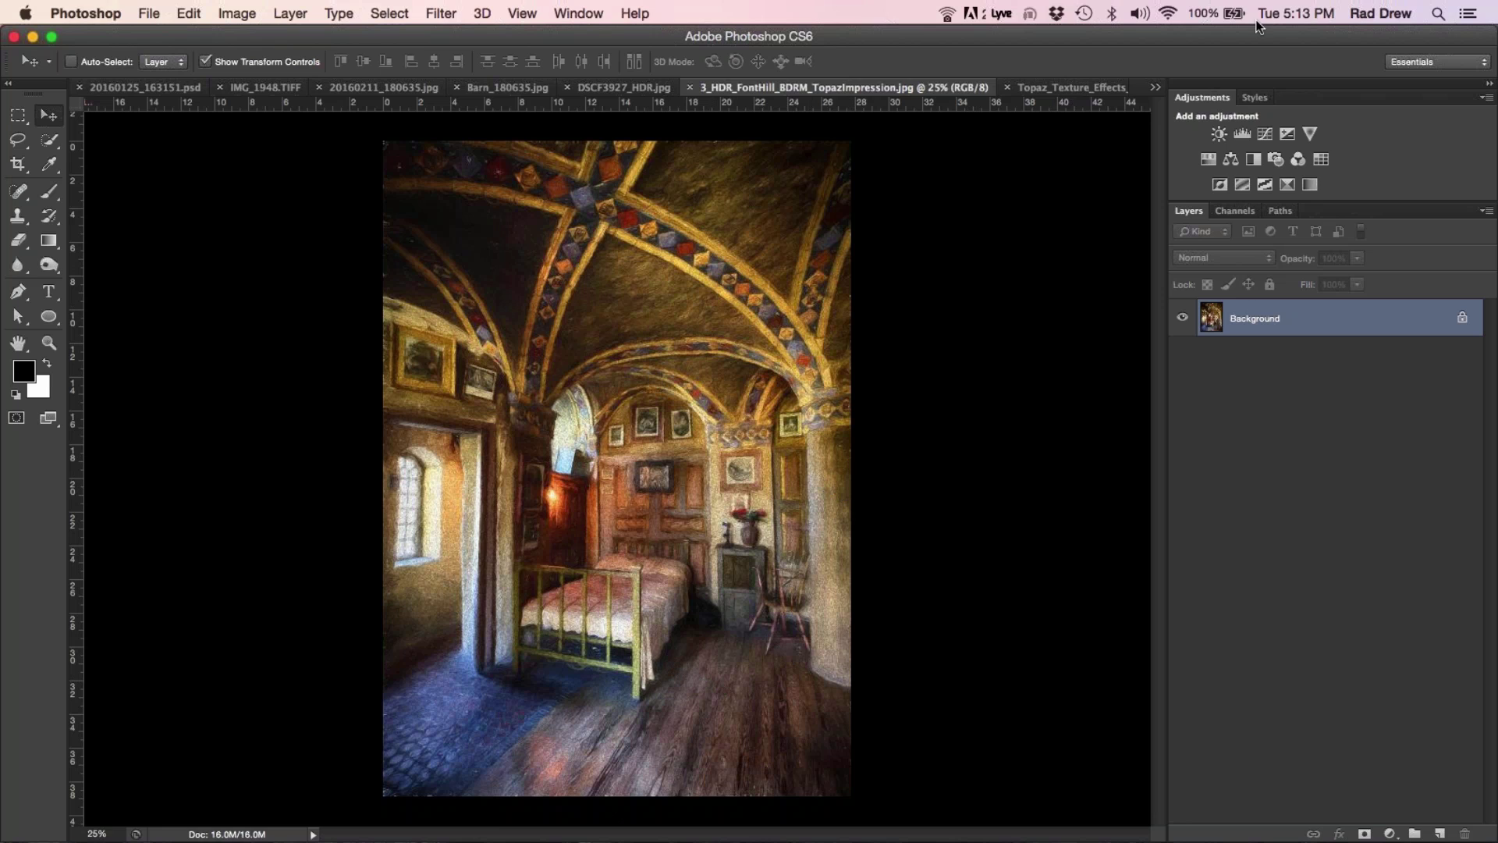
{"action": "left_click", "coordinate": [1073, 87]}
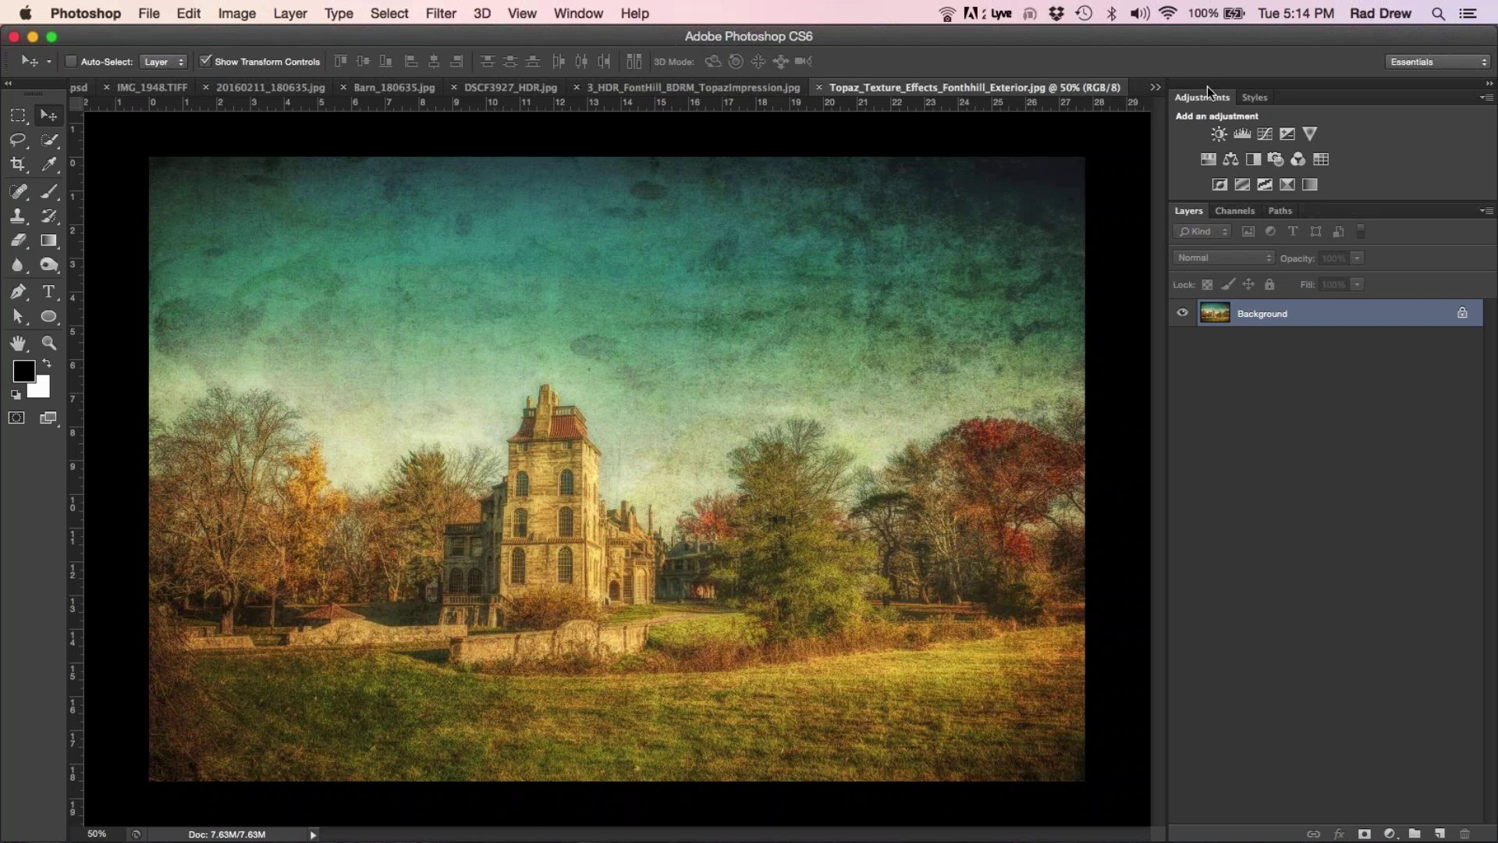
{"action": "left_click", "coordinate": [1153, 89]}
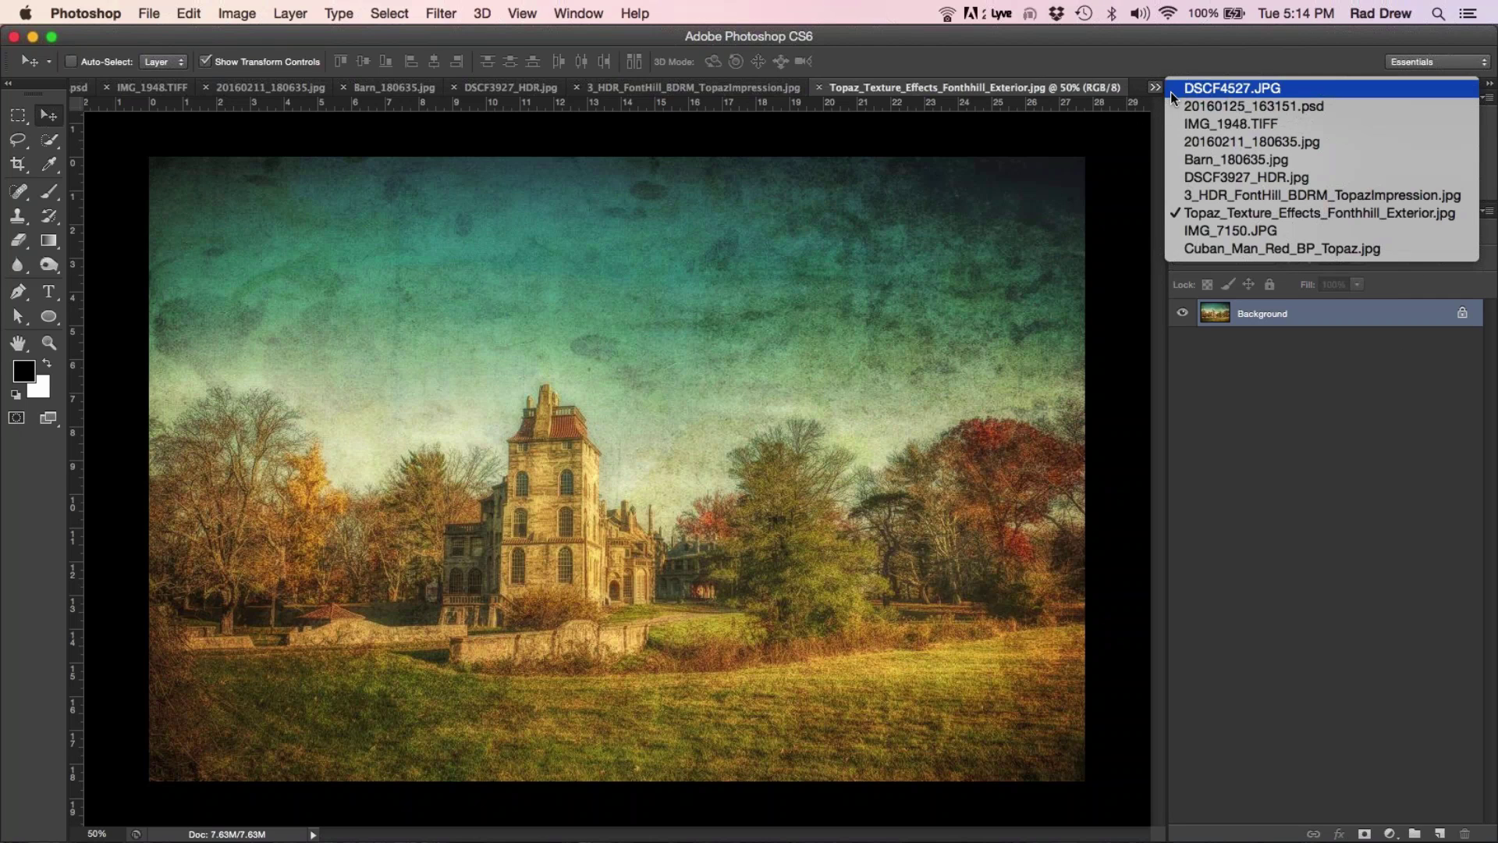
{"action": "left_click", "coordinate": [1206, 227]}
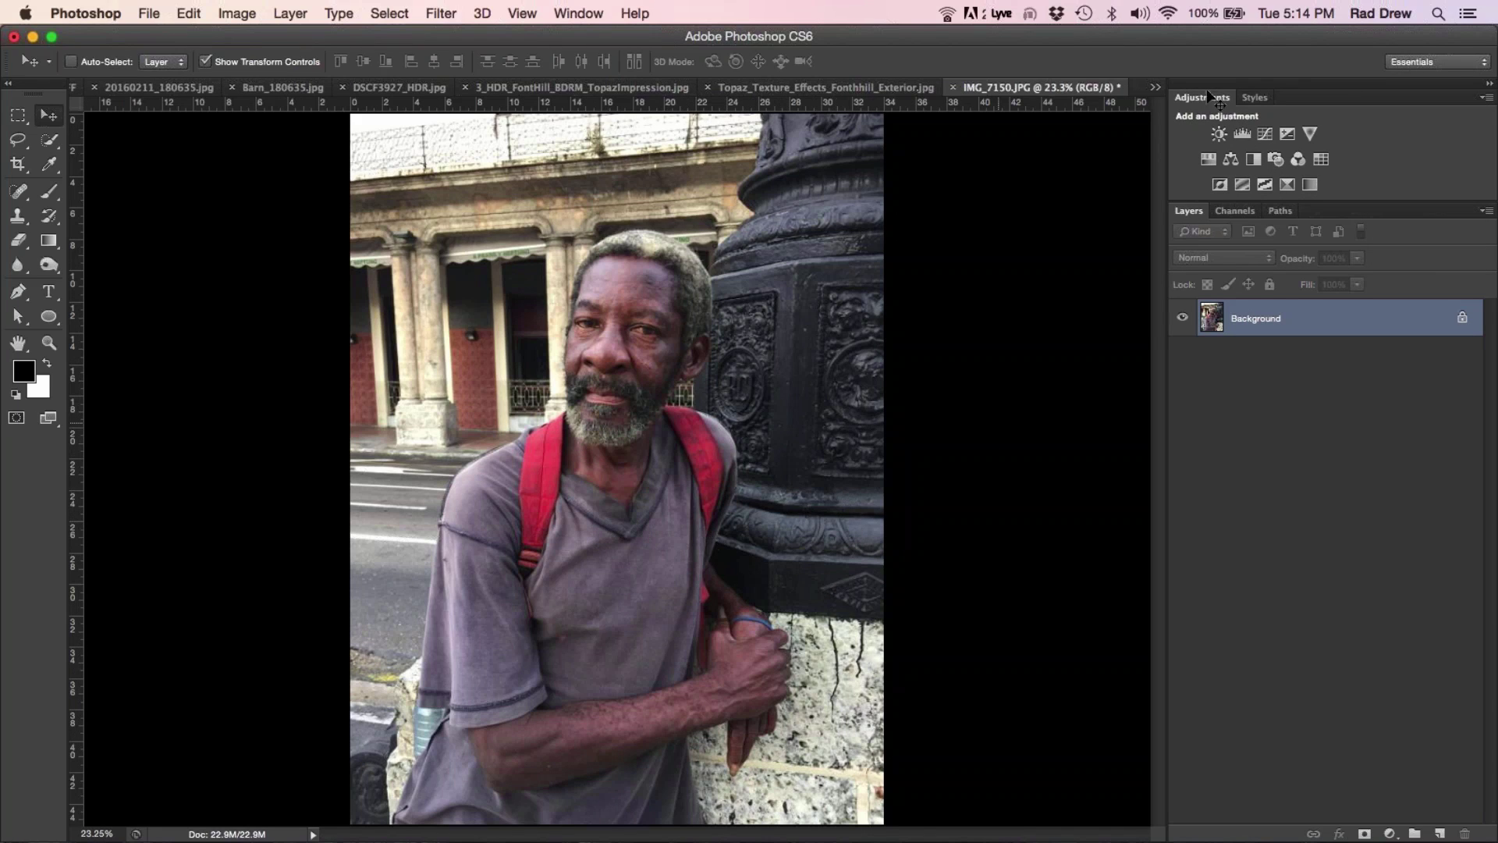
{"action": "left_click", "coordinate": [1155, 88]}
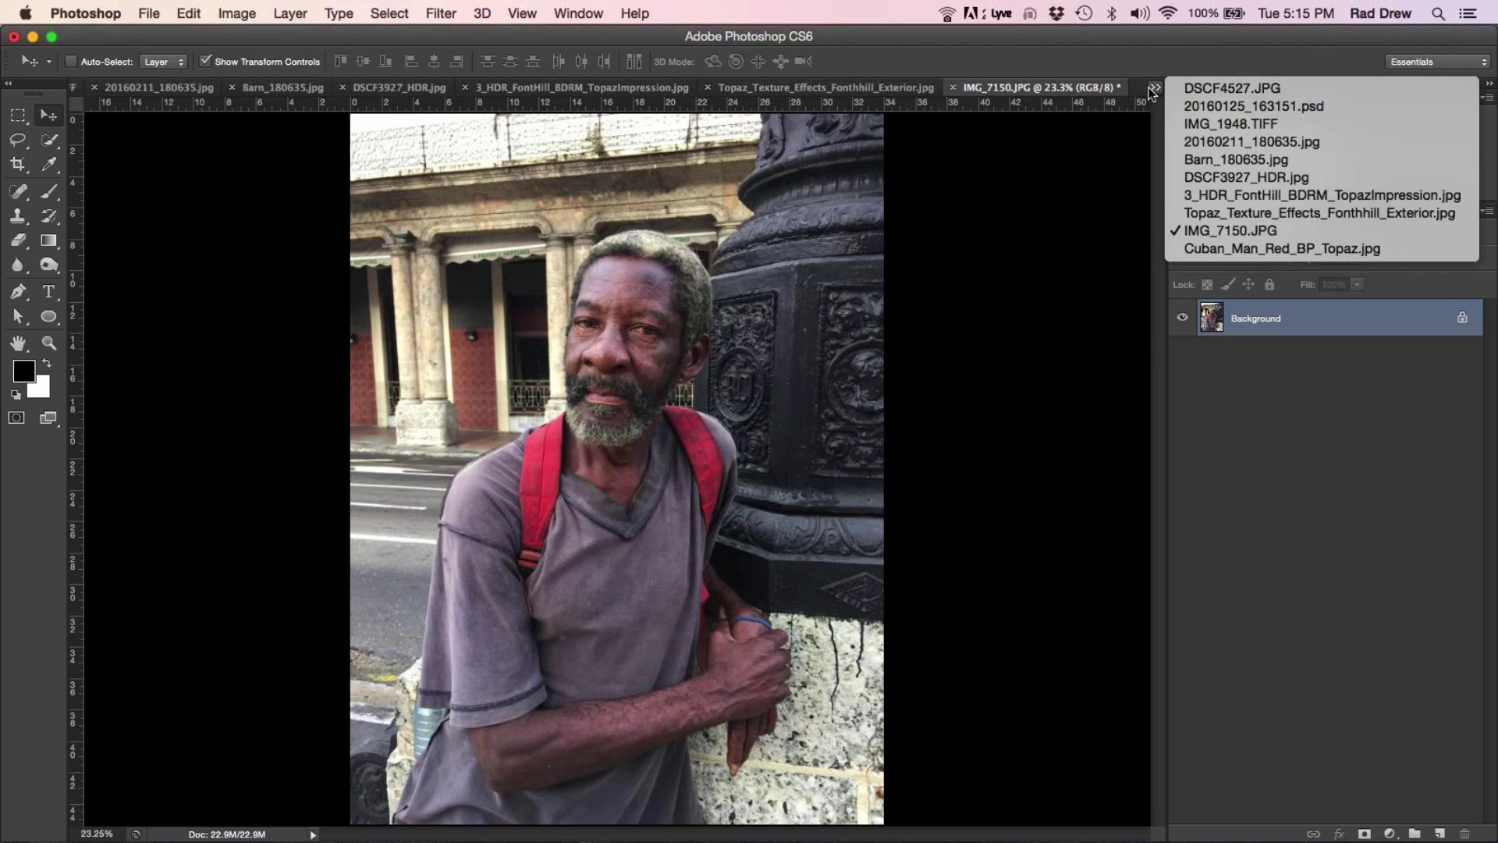
{"action": "left_click", "coordinate": [1211, 247]}
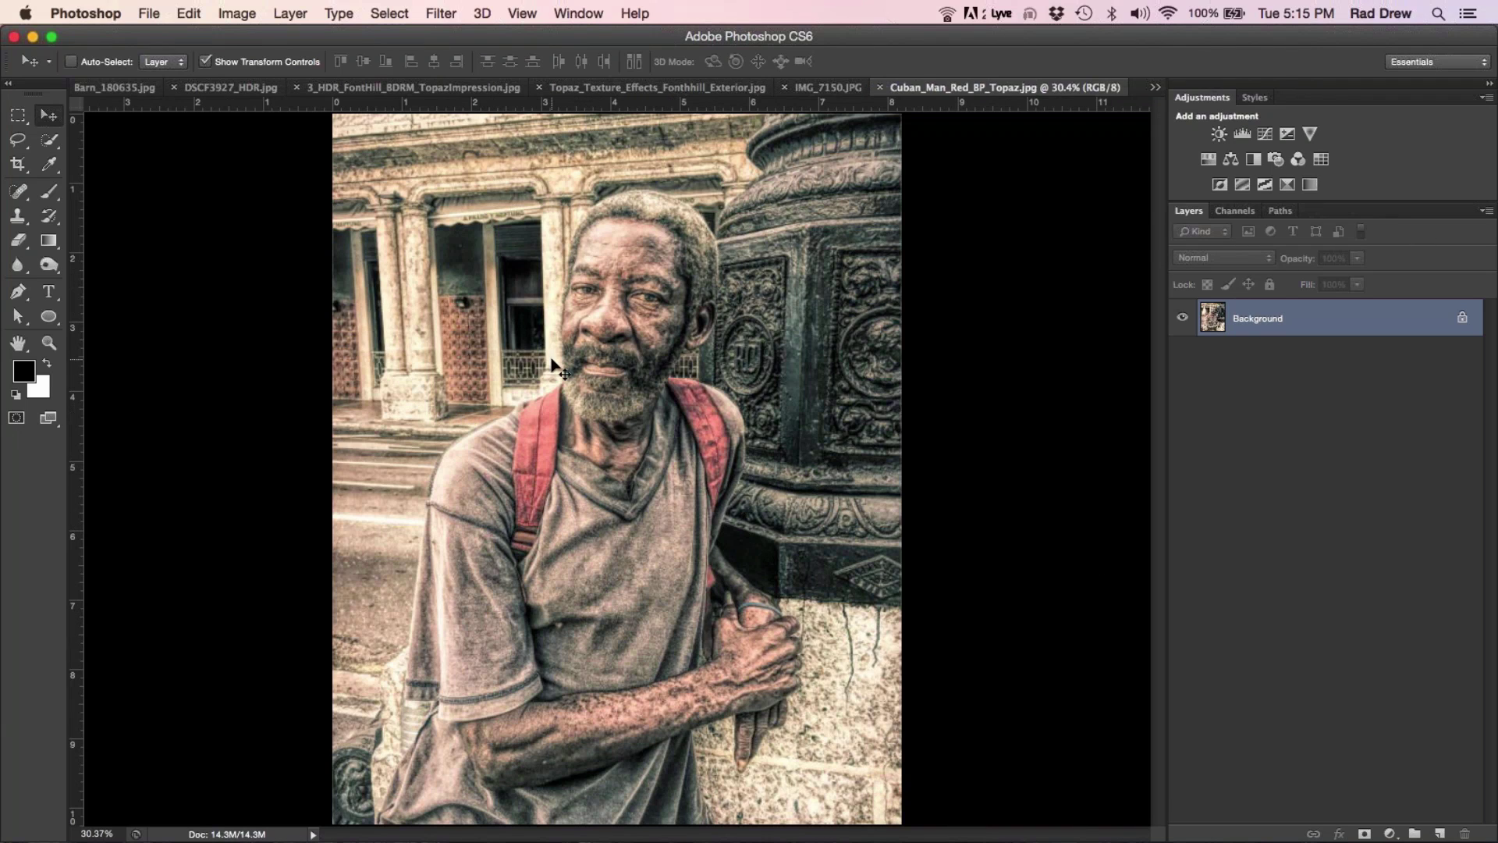
Step: Compare DSCF4527.JPG with and without Topaz_2, and view the Topaz_New2 version of 20160125_163151.psd by hiding its background layer
{"action": "mouse_move", "coordinate": [526, 836]}
{"action": "left_click", "coordinate": [1154, 88]}
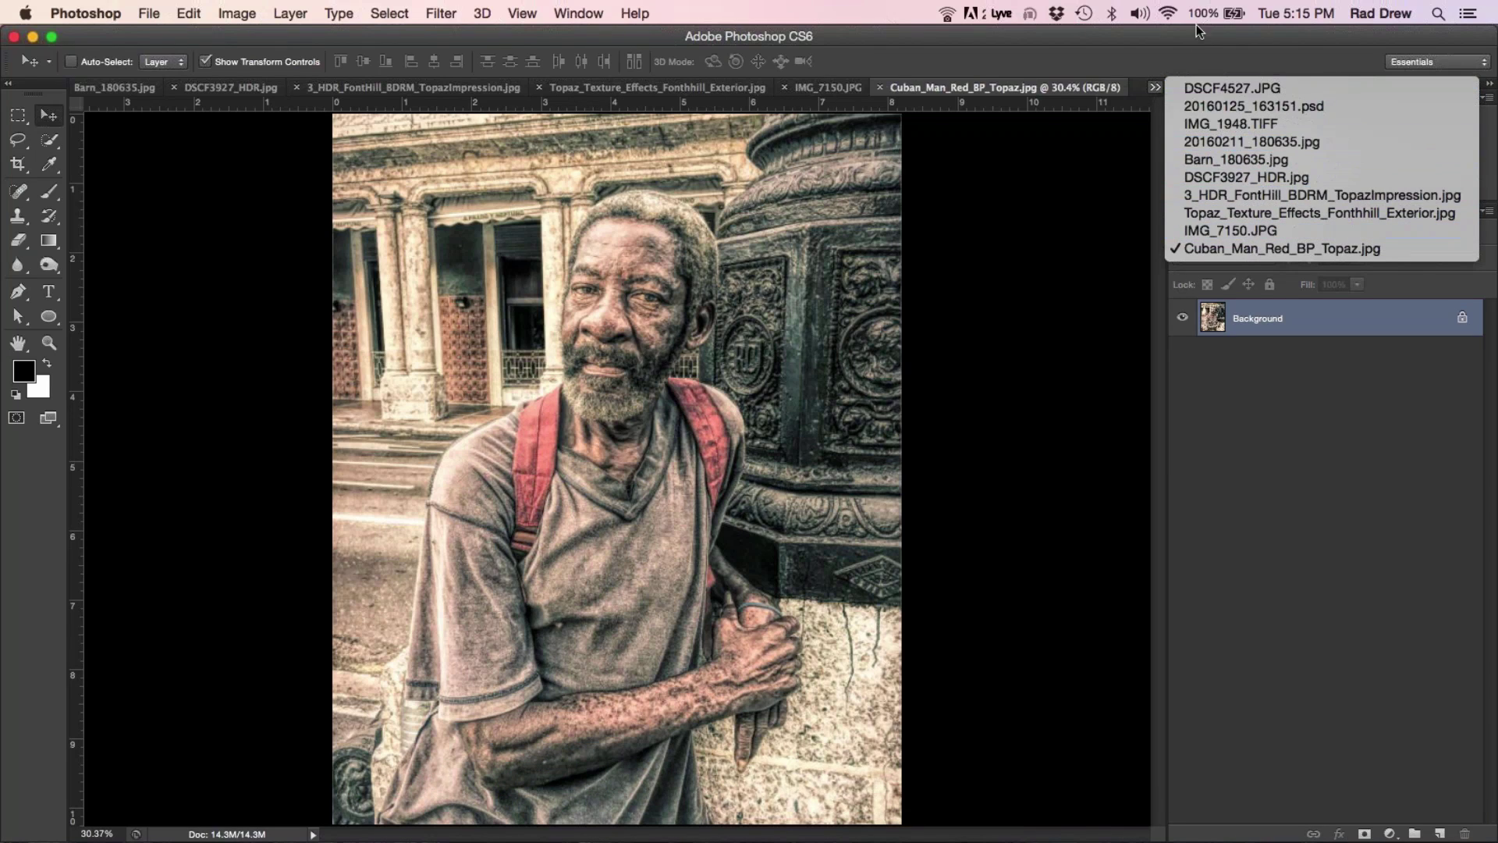
{"action": "left_click", "coordinate": [1210, 88]}
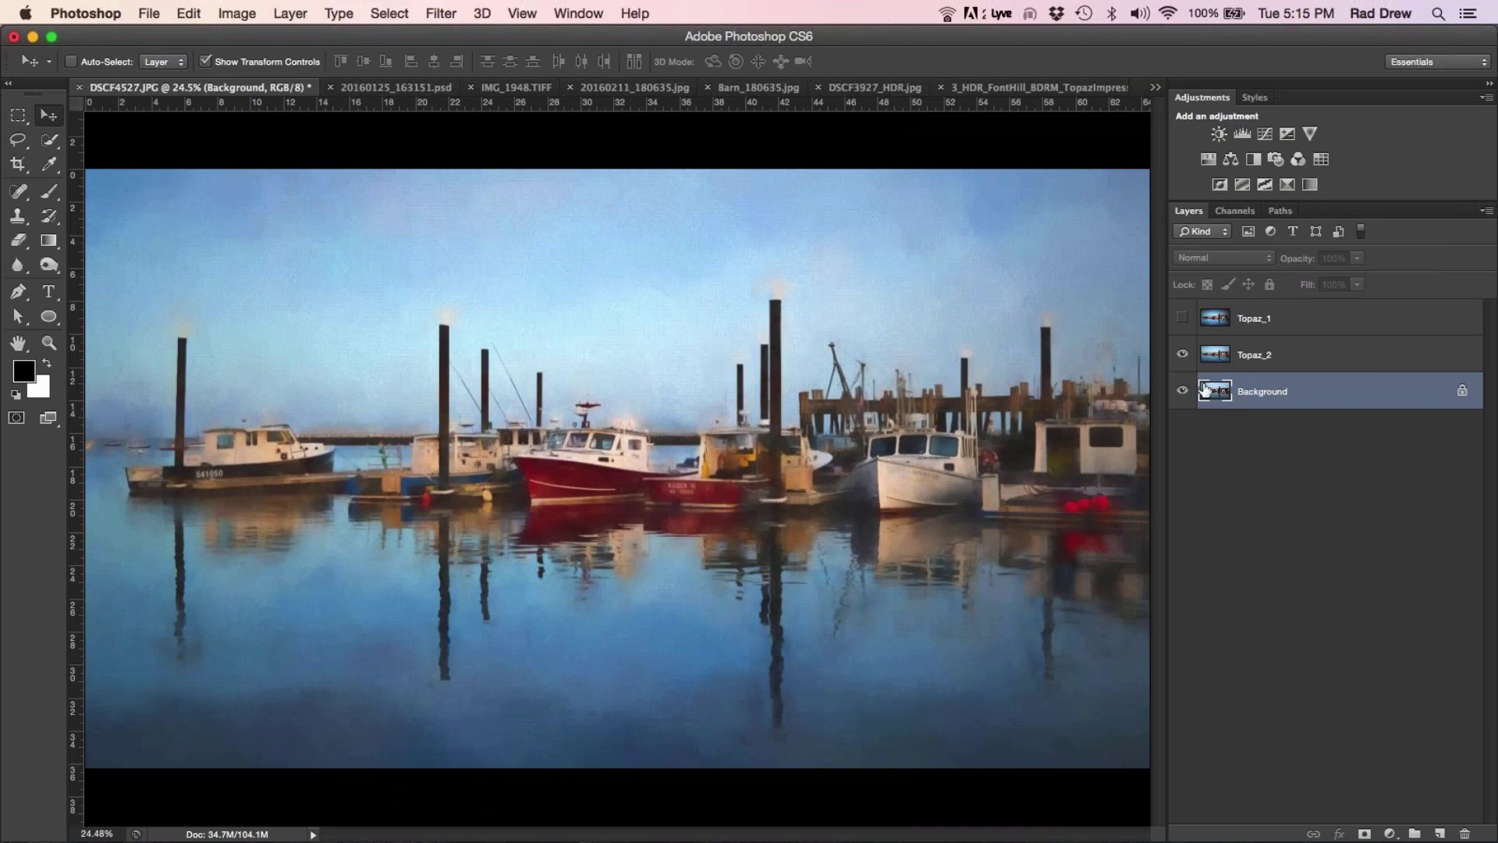
{"action": "left_click", "coordinate": [1183, 356]}
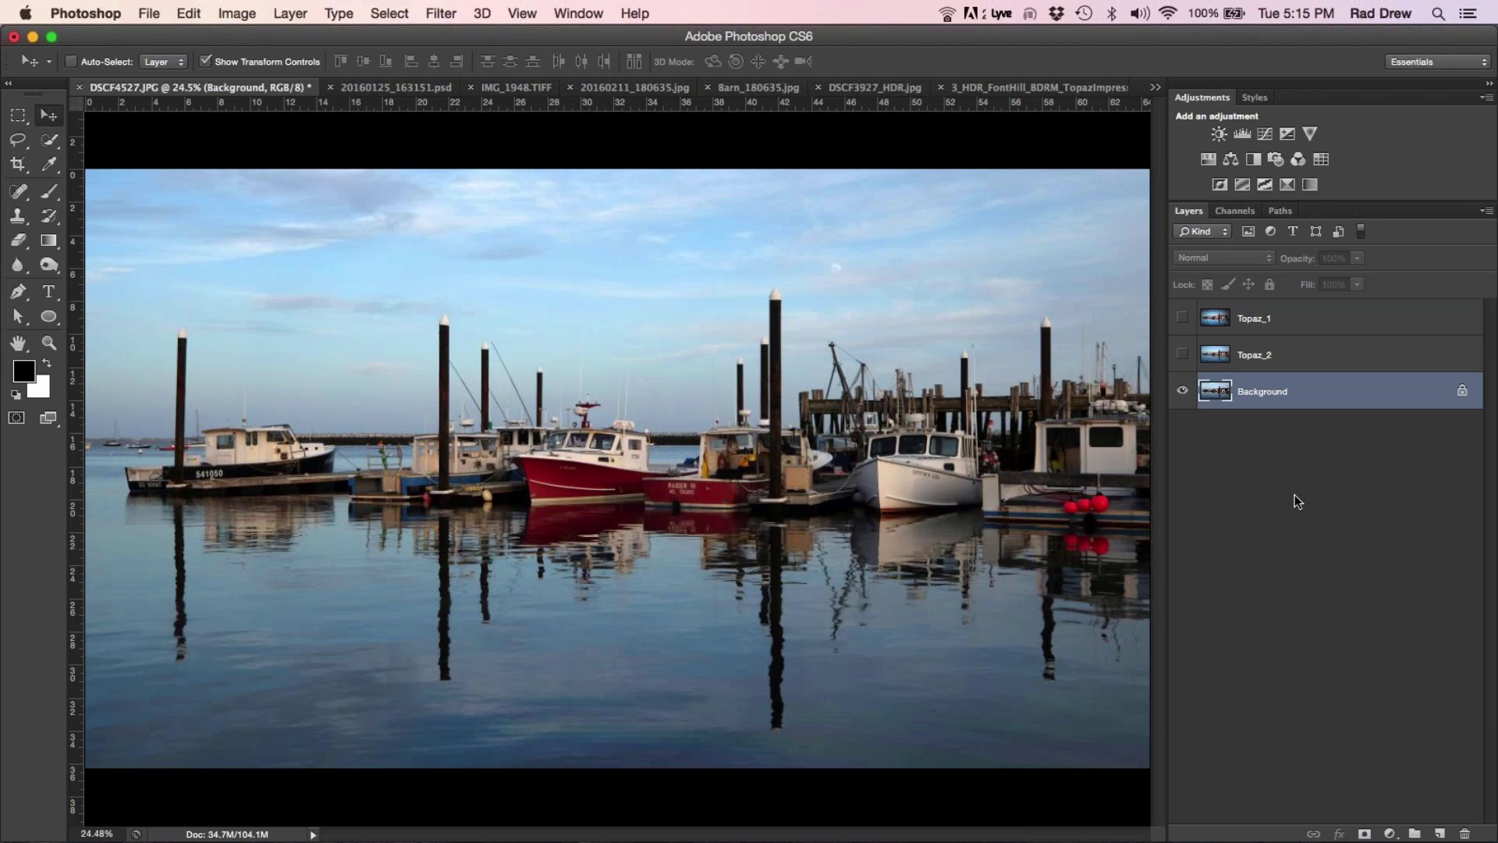
{"action": "mouse_move", "coordinate": [242, 820]}
{"action": "left_click", "coordinate": [1182, 355]}
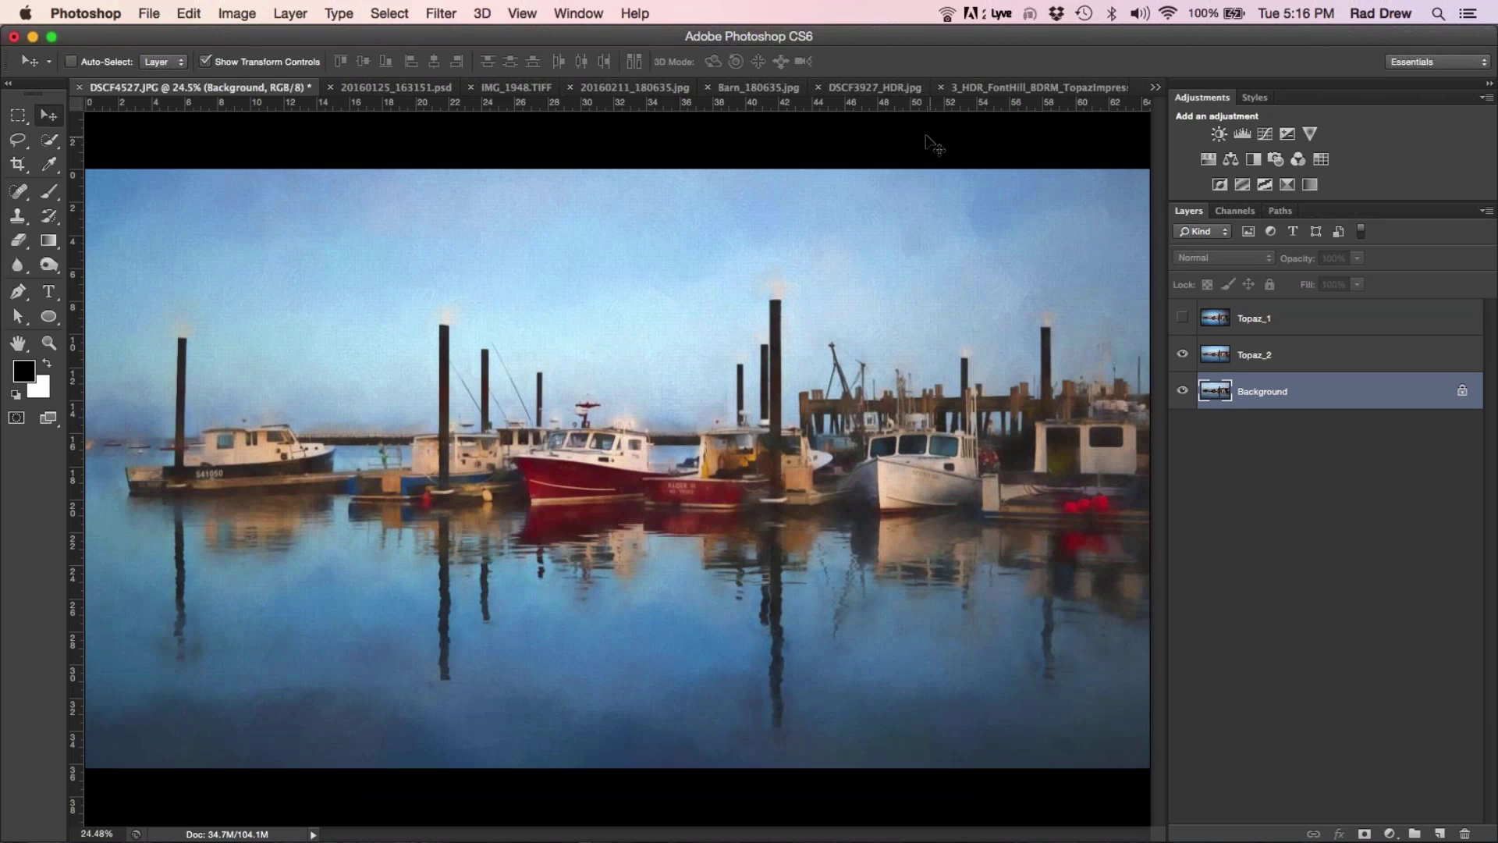
{"action": "left_click", "coordinate": [396, 88]}
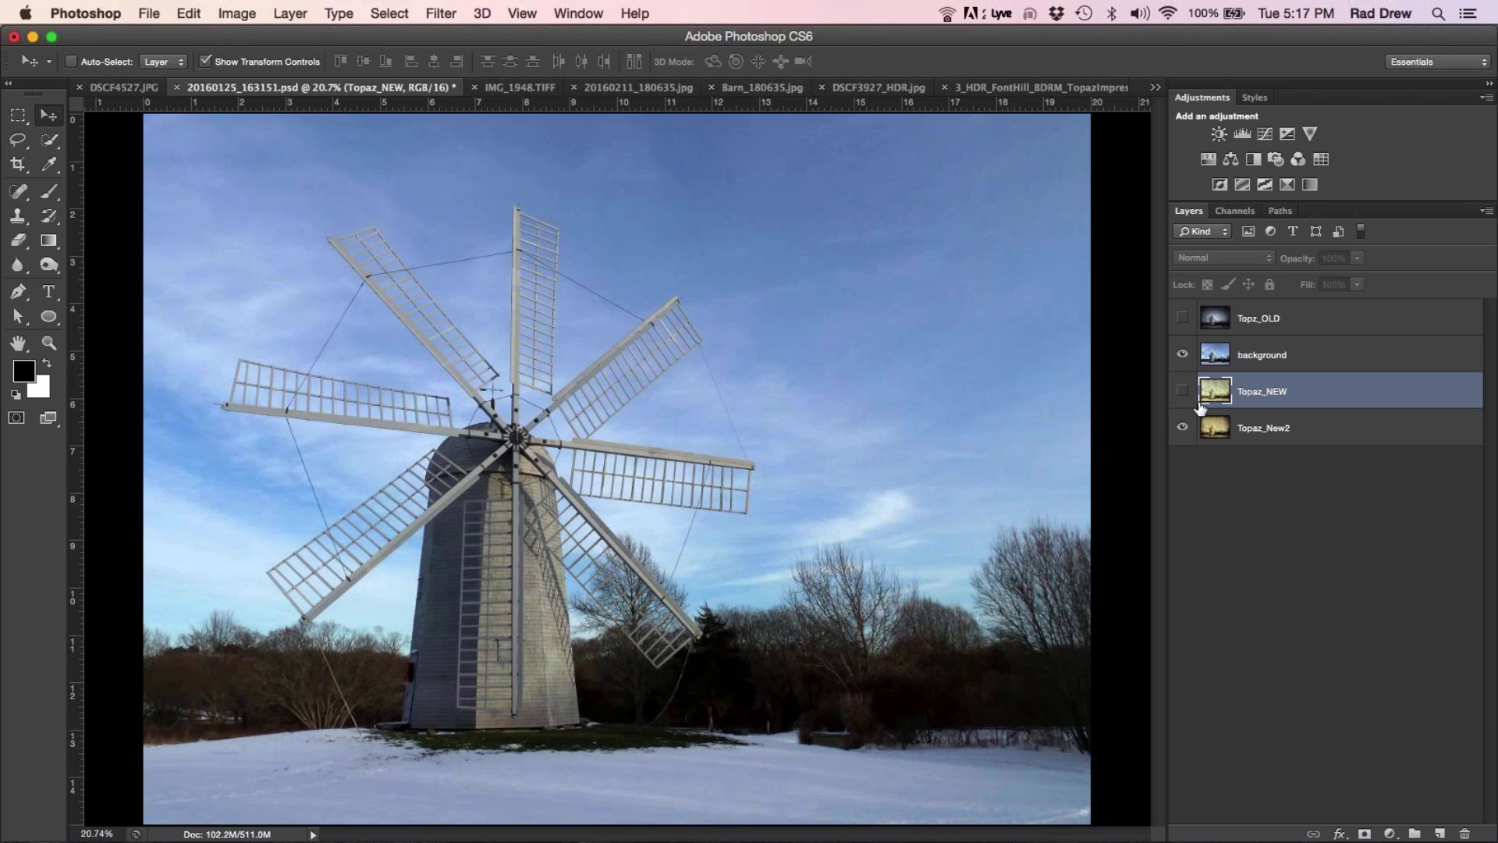
{"action": "left_click", "coordinate": [1183, 355]}
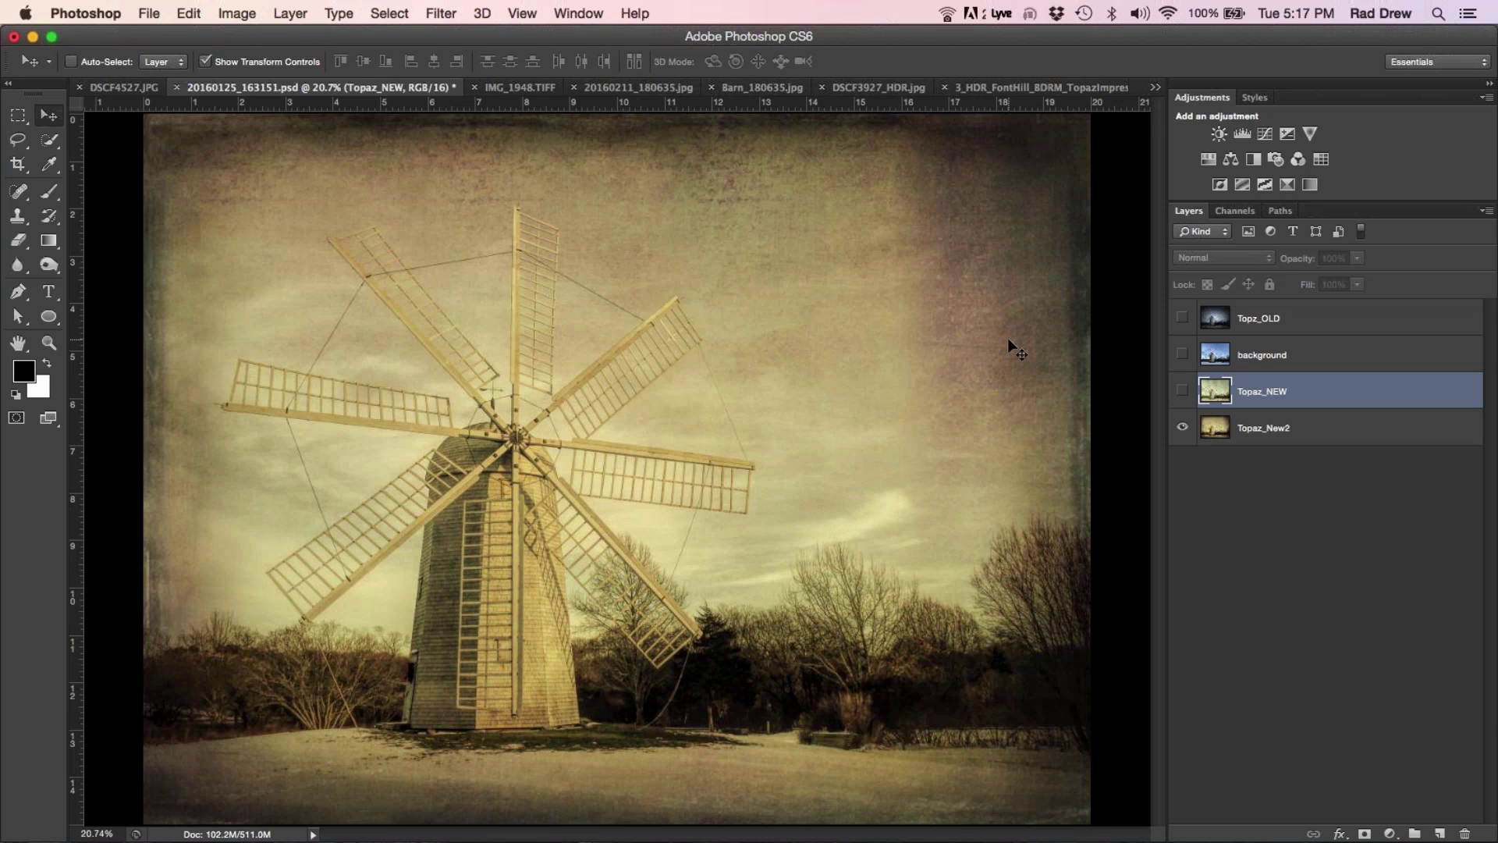
Step: Compare IMG_1948.TIFF with and without its Topaz_2 layer, briefly checking 20160211_180635.jpg before returning to it
{"action": "left_click", "coordinate": [1154, 87]}
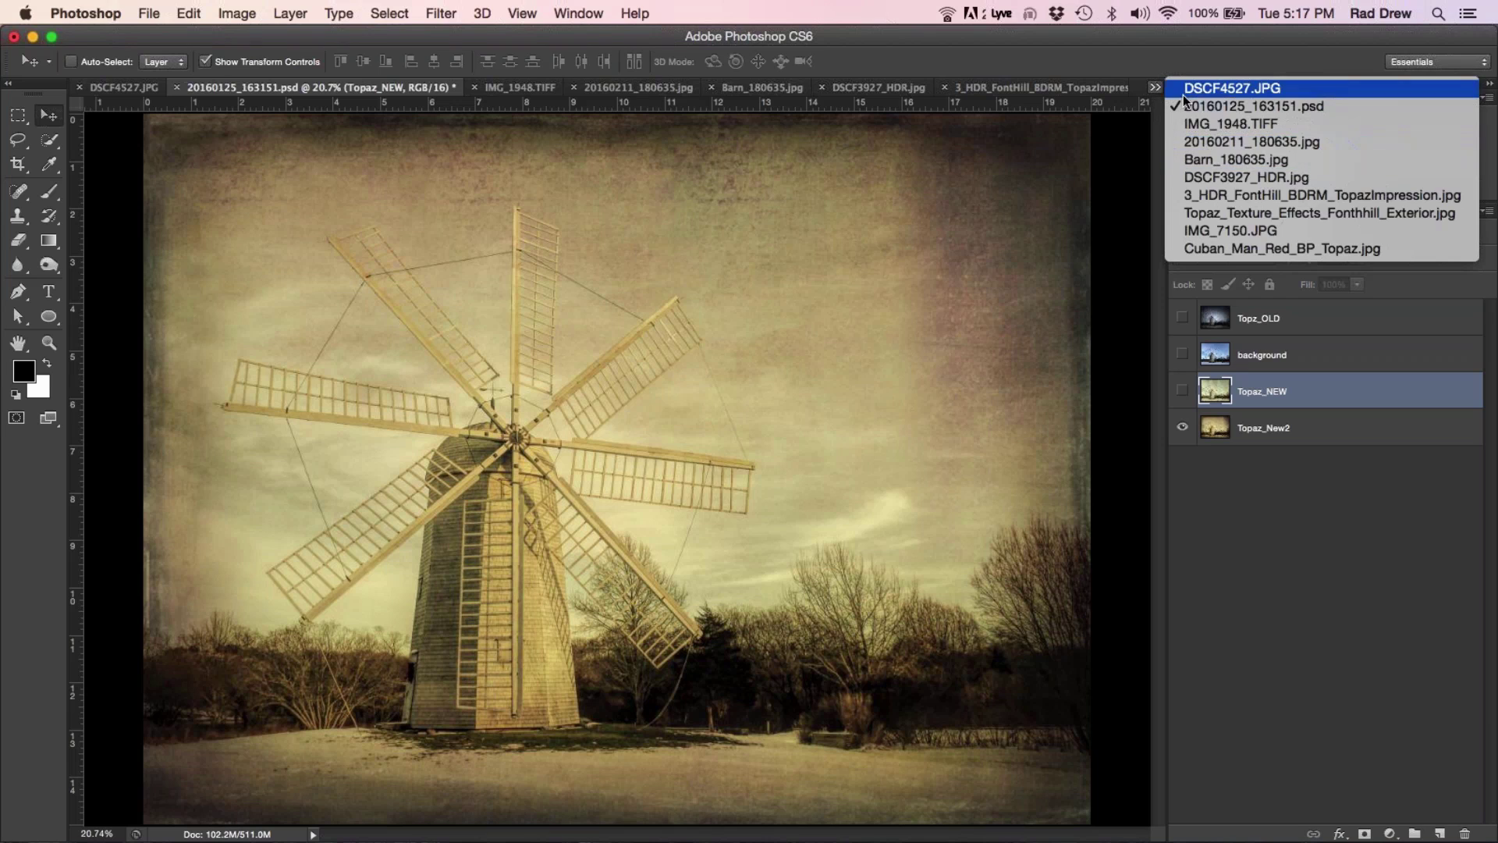
{"action": "left_click", "coordinate": [1198, 126]}
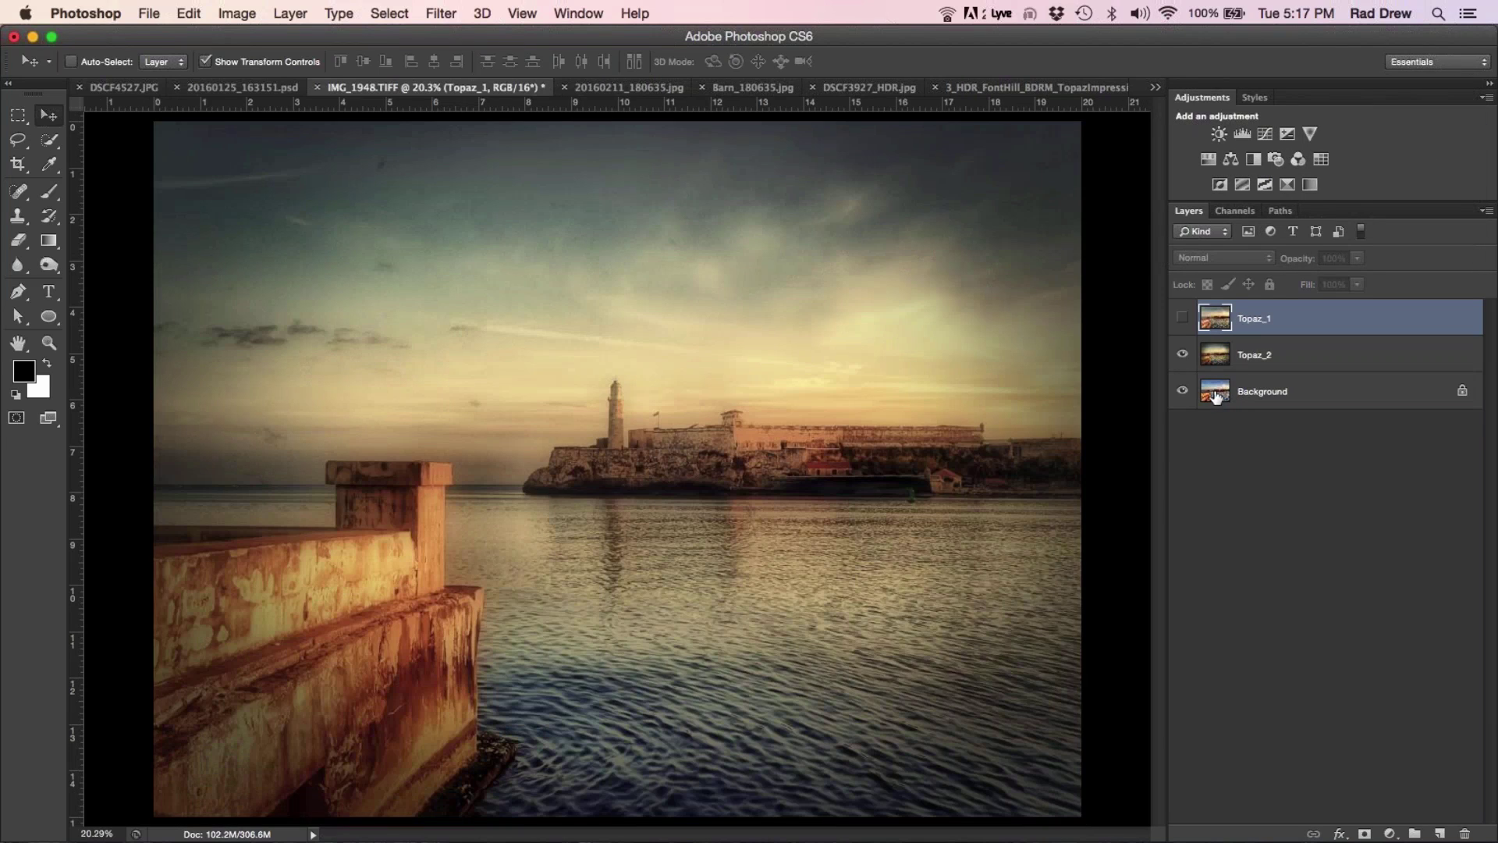
{"action": "left_click", "coordinate": [1217, 395]}
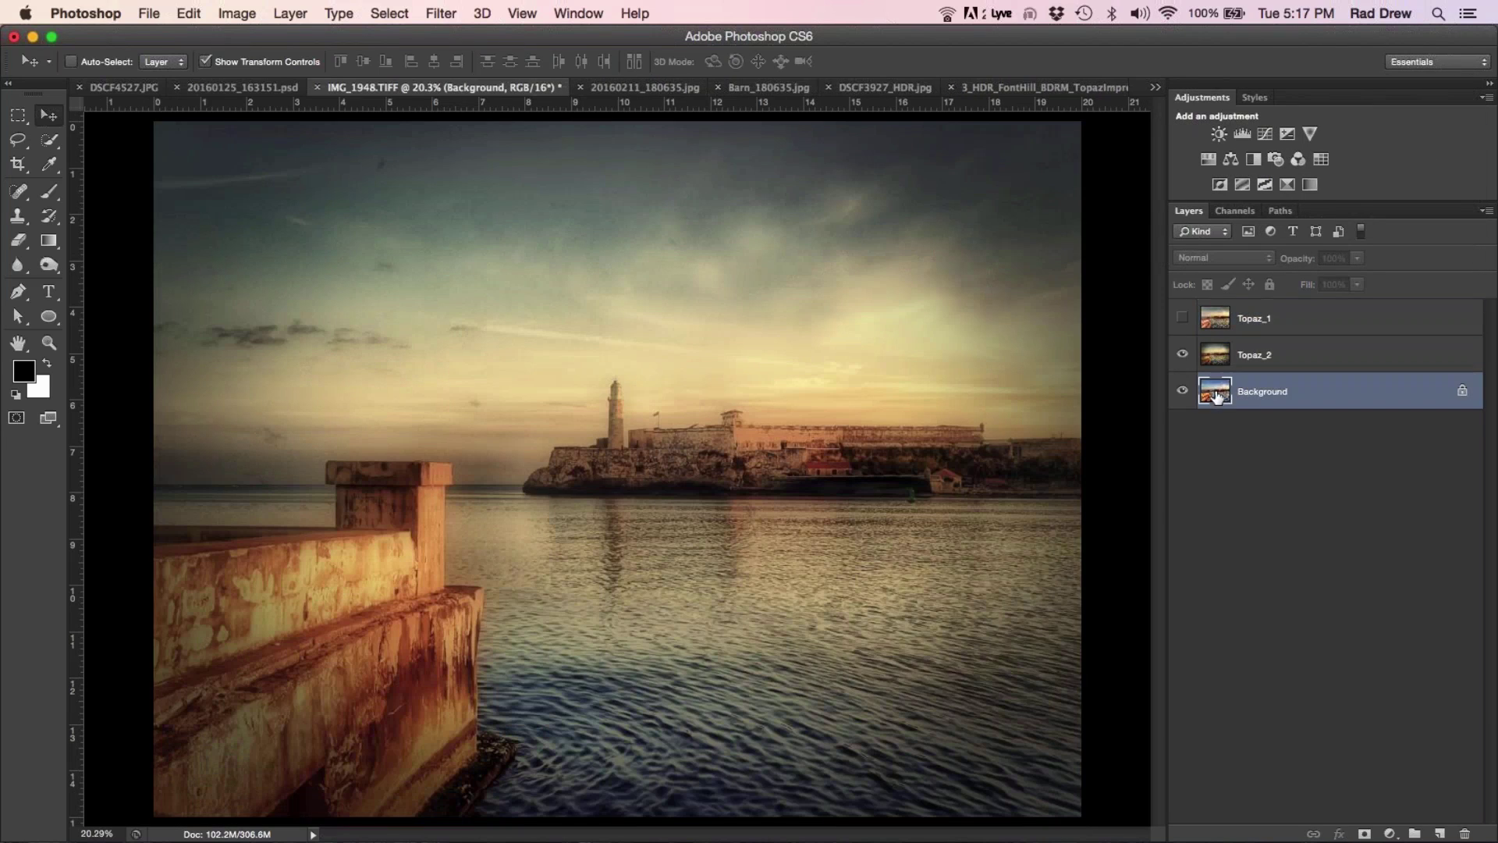
{"action": "left_click", "coordinate": [1183, 355]}
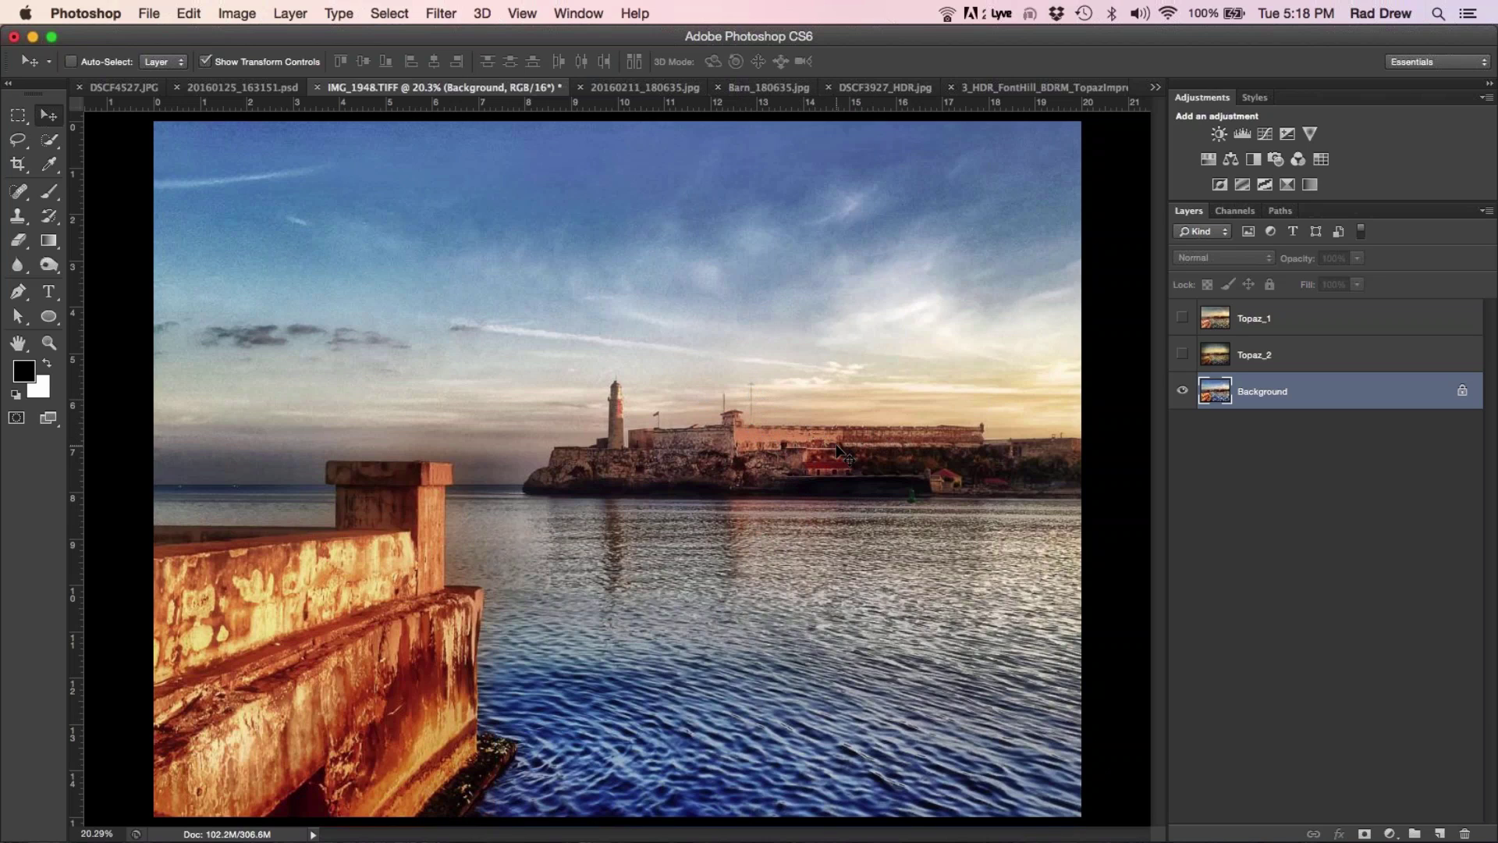
{"action": "left_click", "coordinate": [1221, 358]}
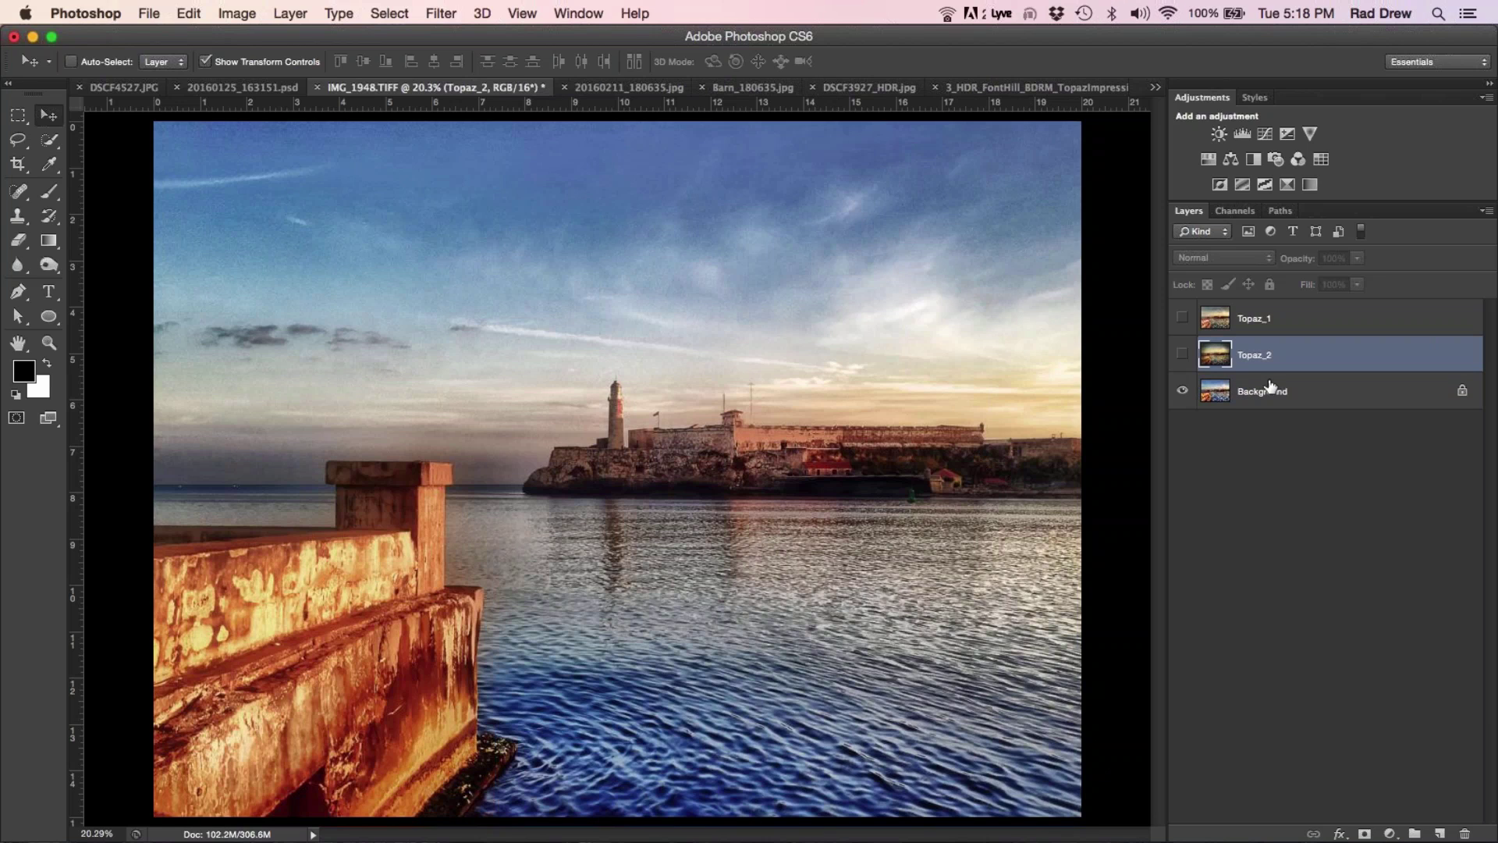
{"action": "left_click", "coordinate": [1181, 358]}
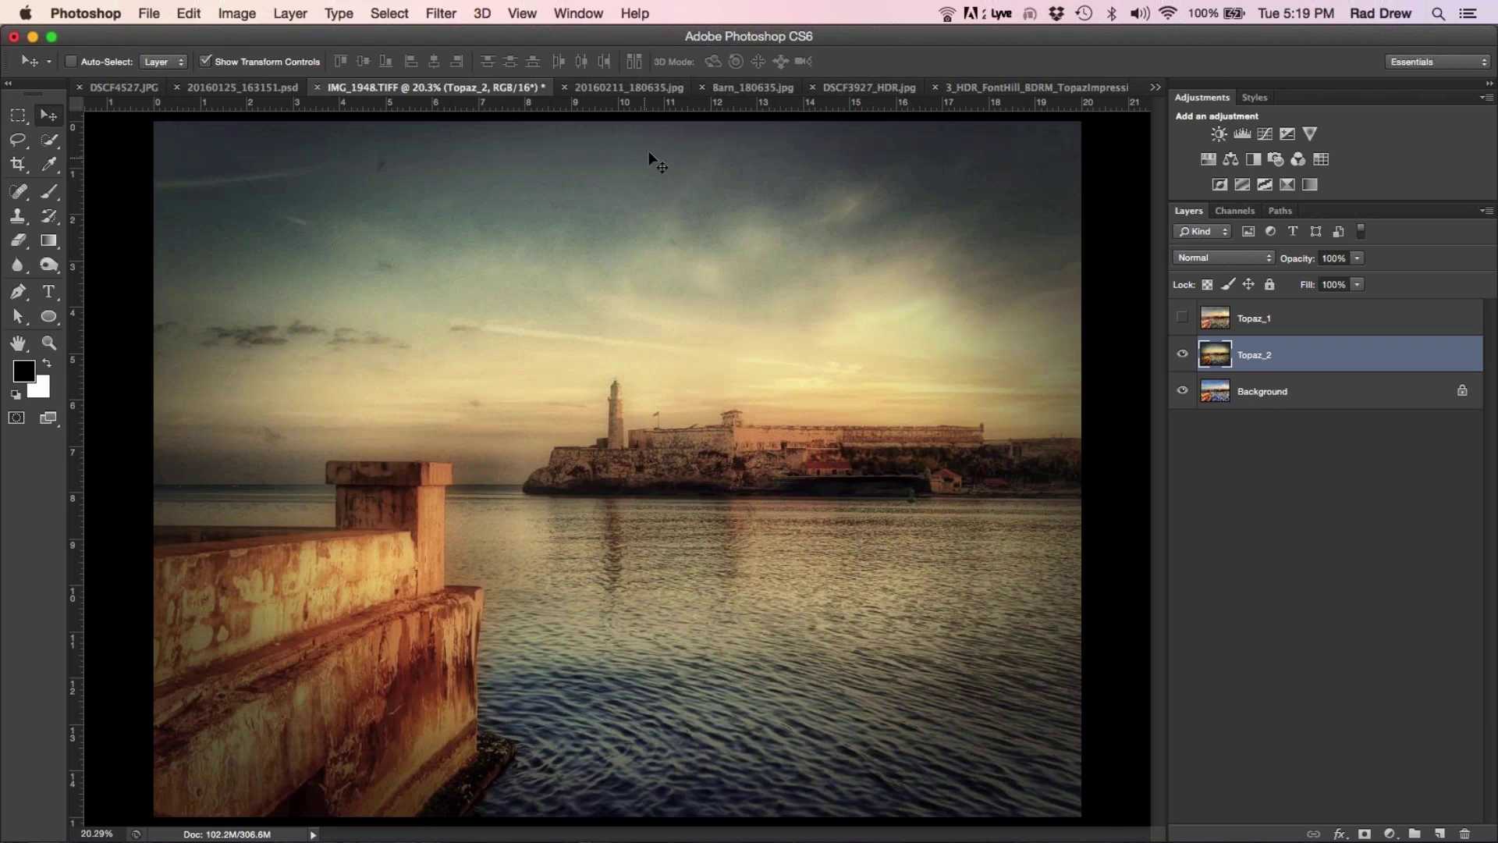
{"action": "left_click", "coordinate": [602, 88]}
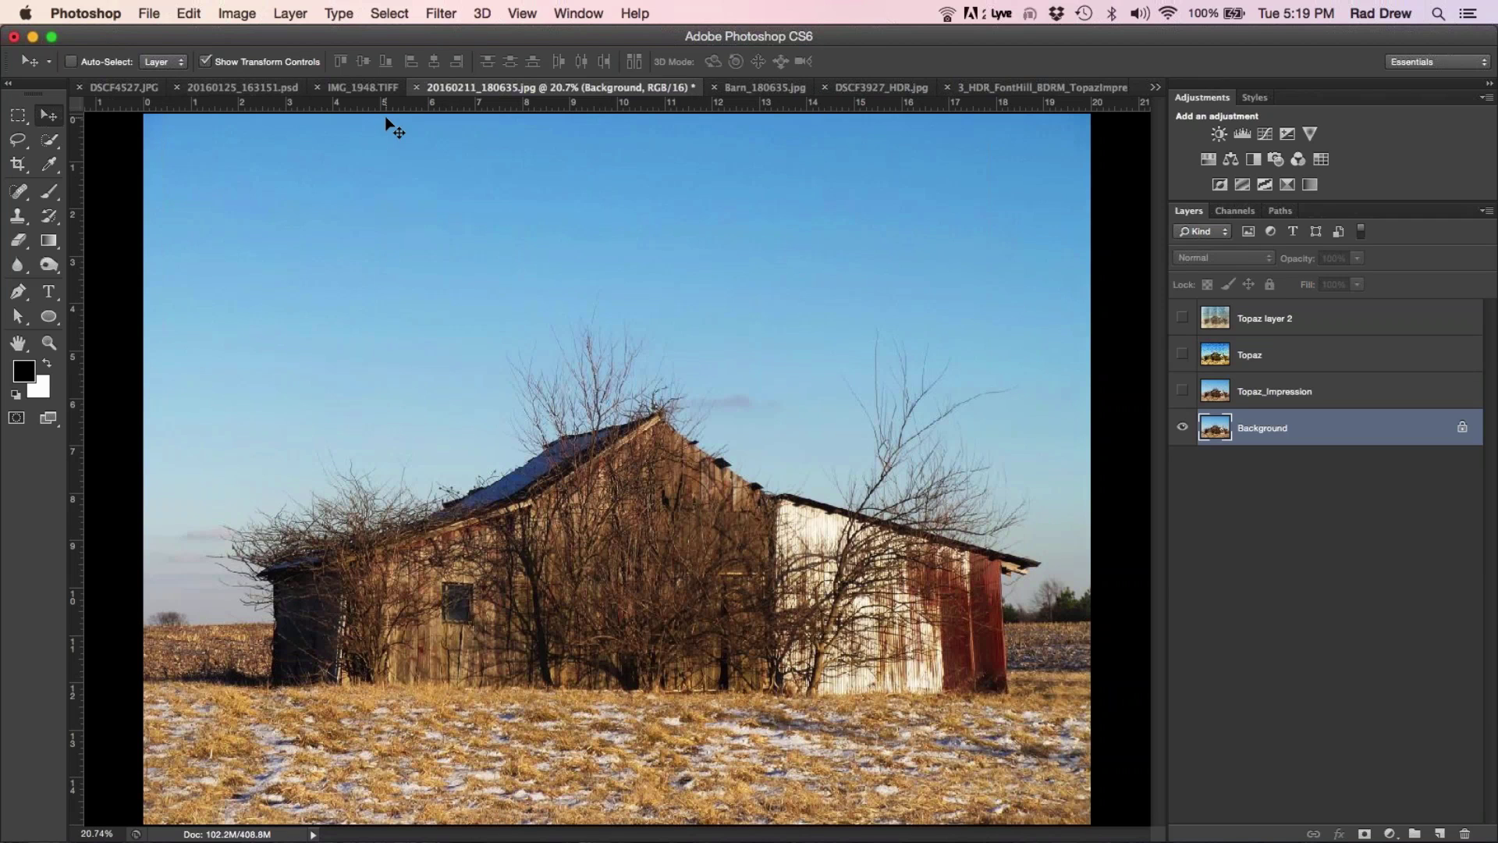
{"action": "left_click", "coordinate": [360, 90]}
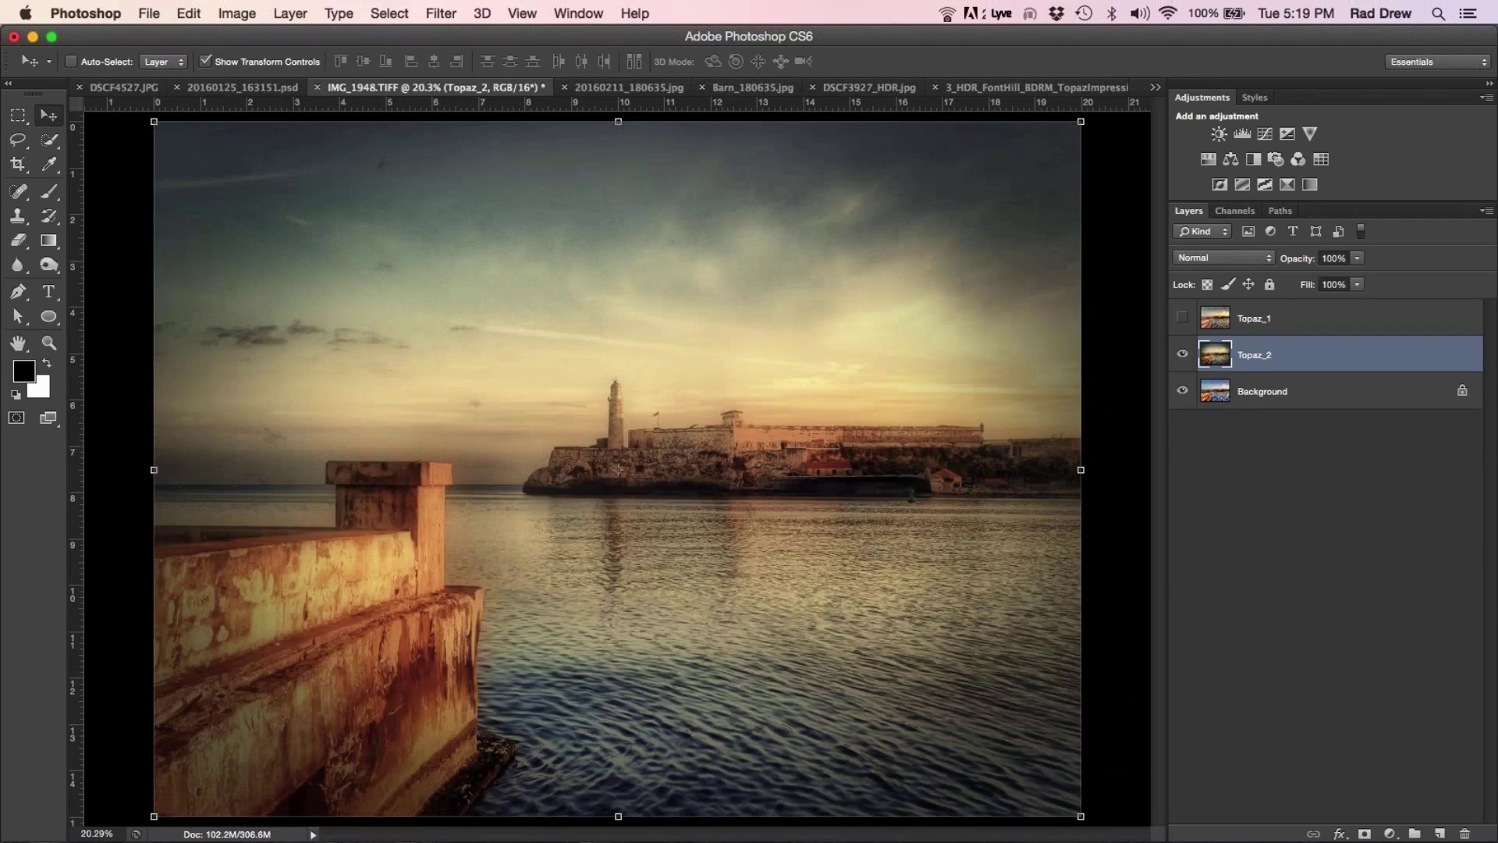
Step: Duplicate the Background layer of IMG_1948.TIFF as "Topaz 3"
{"action": "left_click", "coordinate": [1422, 479]}
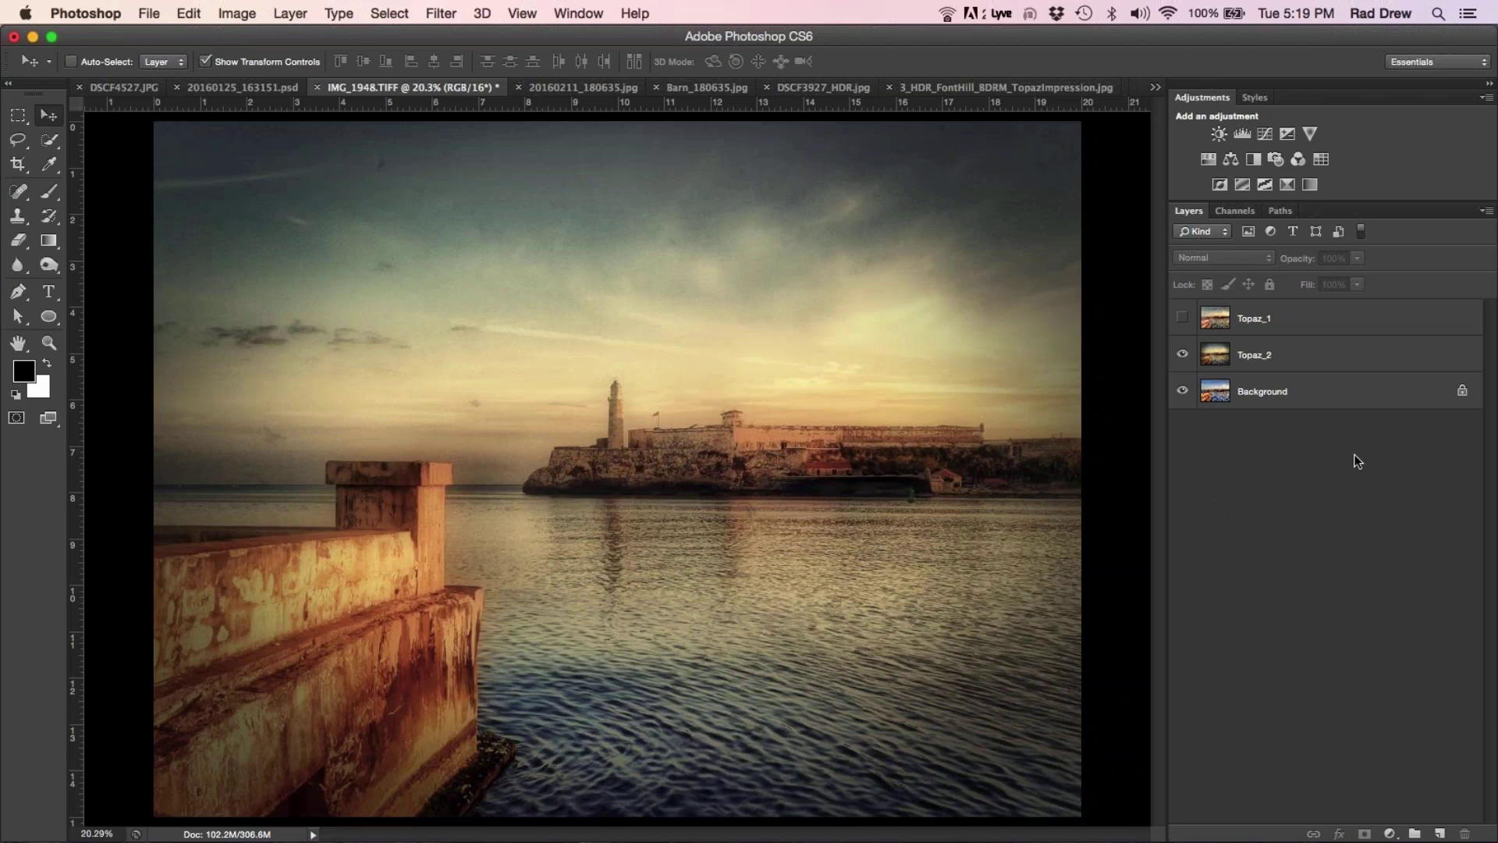
{"action": "right_click", "coordinate": [1294, 390]}
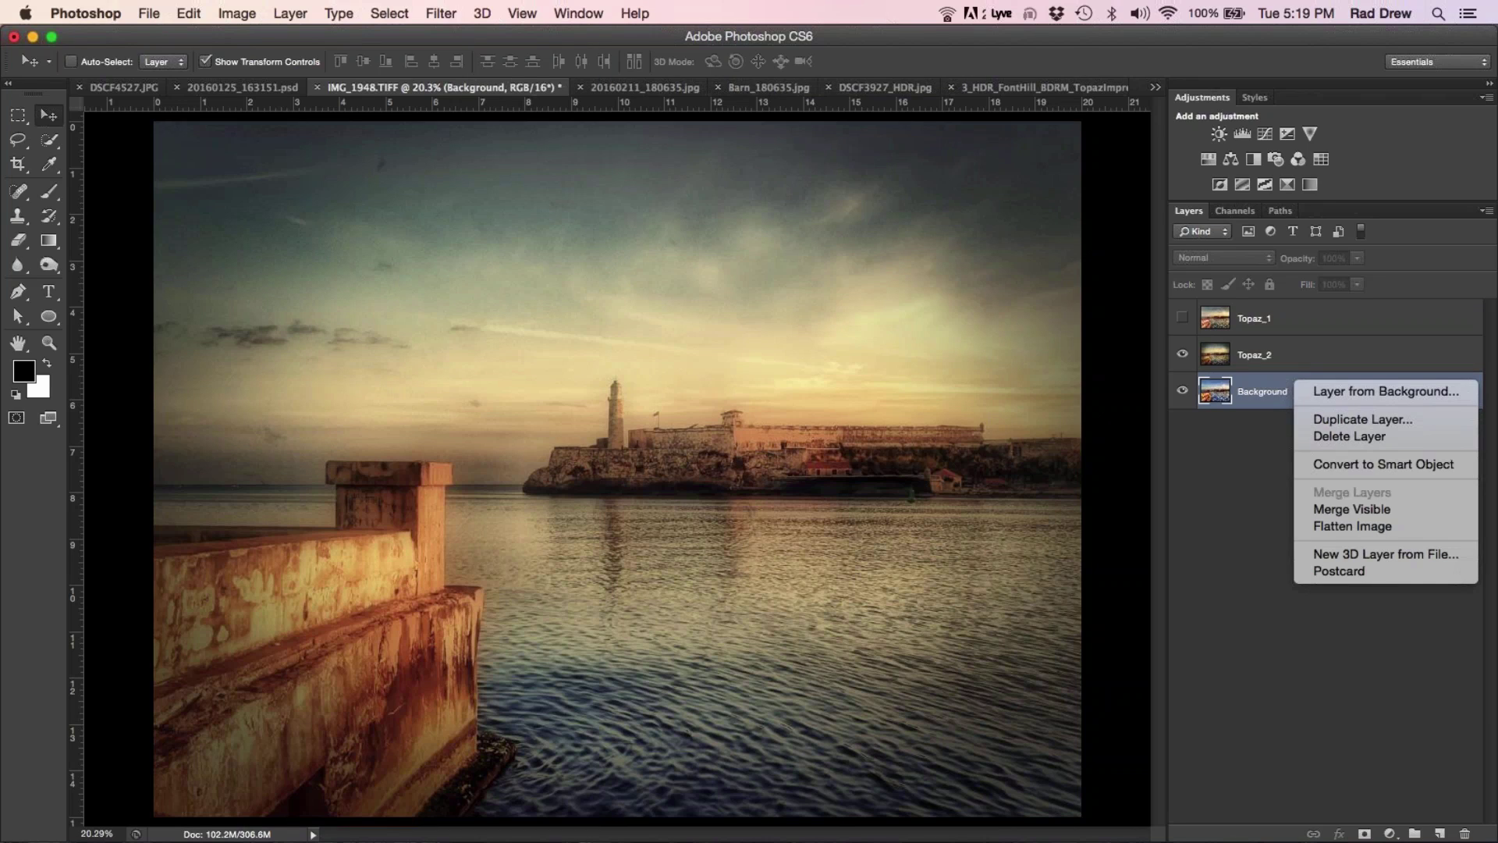
{"action": "left_click", "coordinate": [1323, 419]}
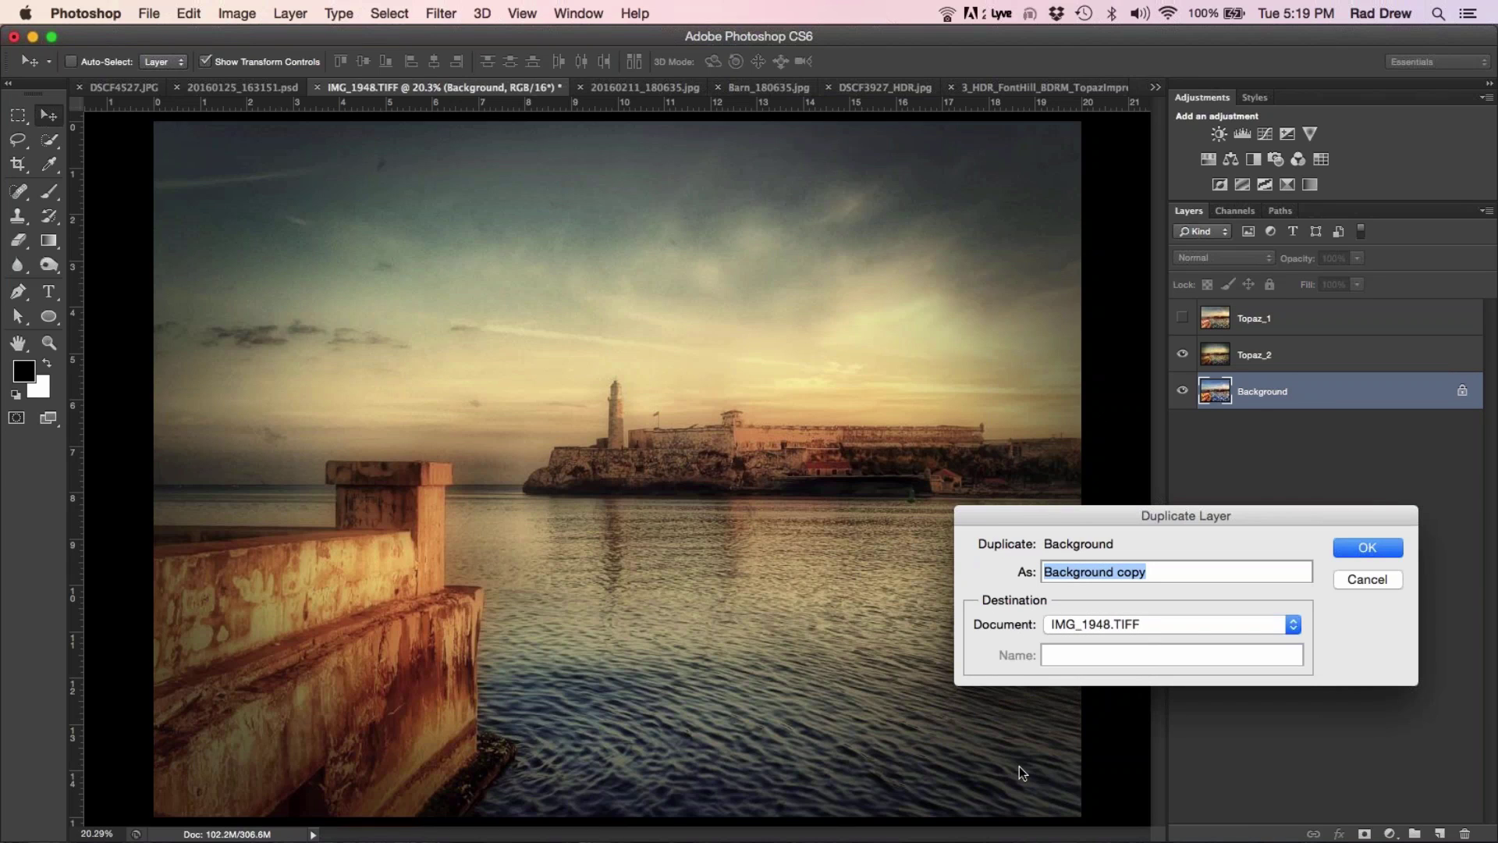
{"action": "type", "text": "Topa"}
{"action": "key", "text": "BackSpace"}
{"action": "key", "text": "BackSpace"}
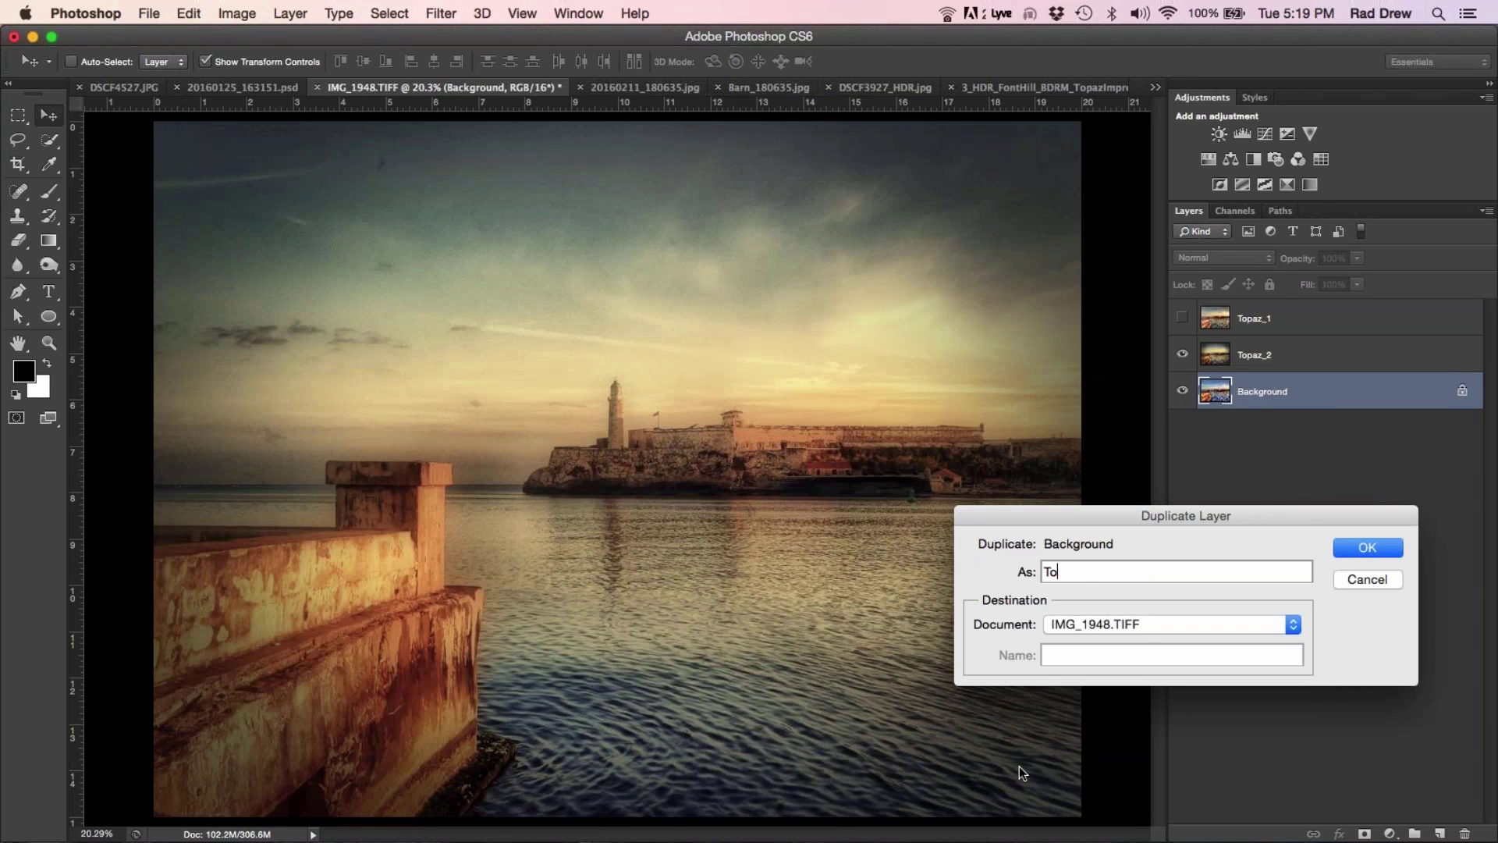
{"action": "type", "text": "paz 3"}
{"action": "left_click", "coordinate": [1365, 548]}
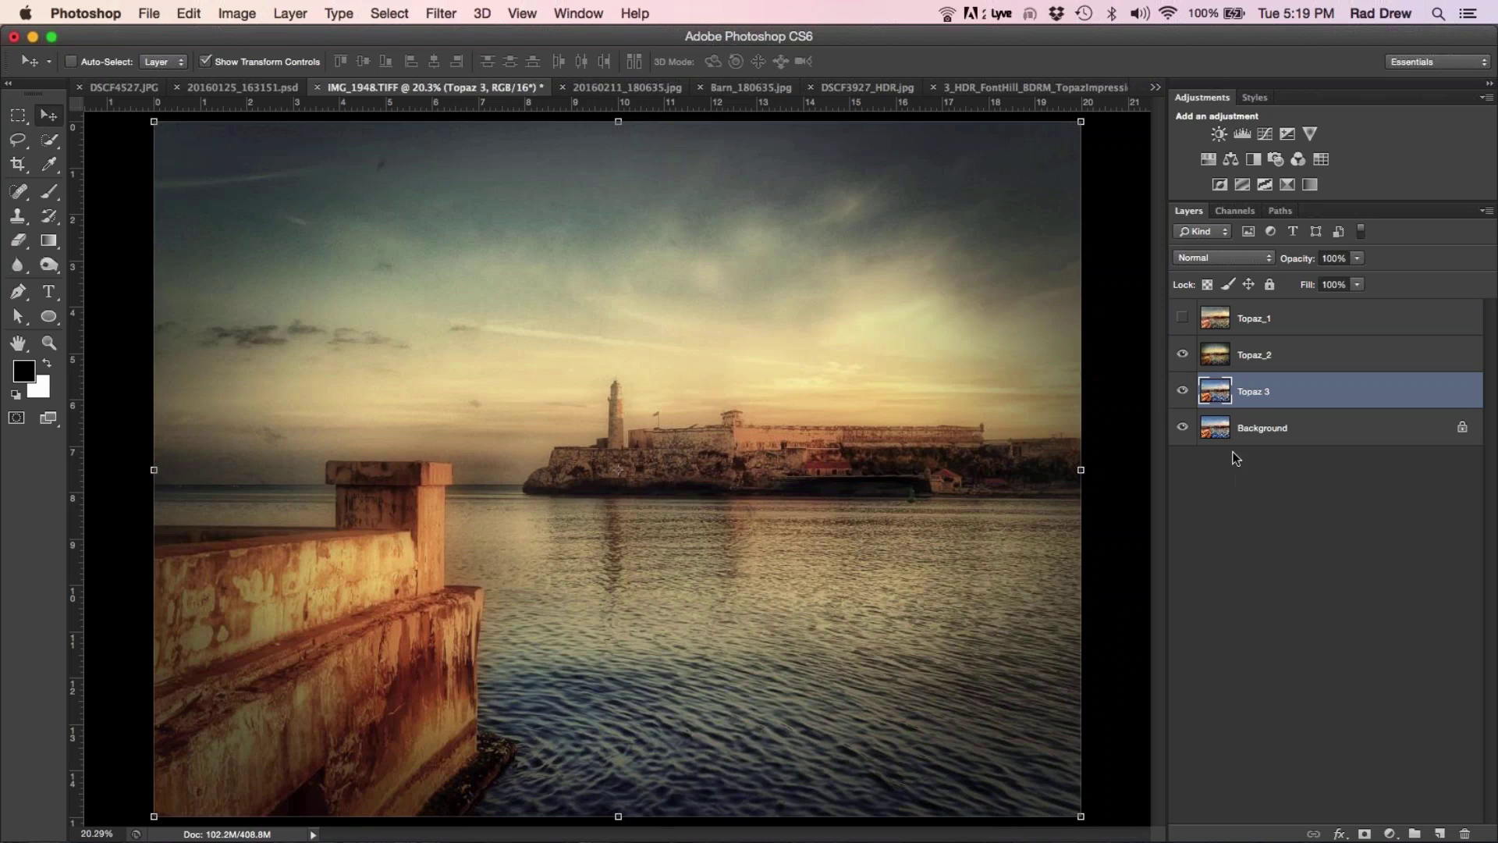
Step: Hide the Background and Topaz_2 layers and select Topaz 3 so it is the only layer shown
{"action": "left_click", "coordinate": [1248, 437]}
{"action": "left_click", "coordinate": [1217, 398]}
{"action": "left_click", "coordinate": [1240, 487]}
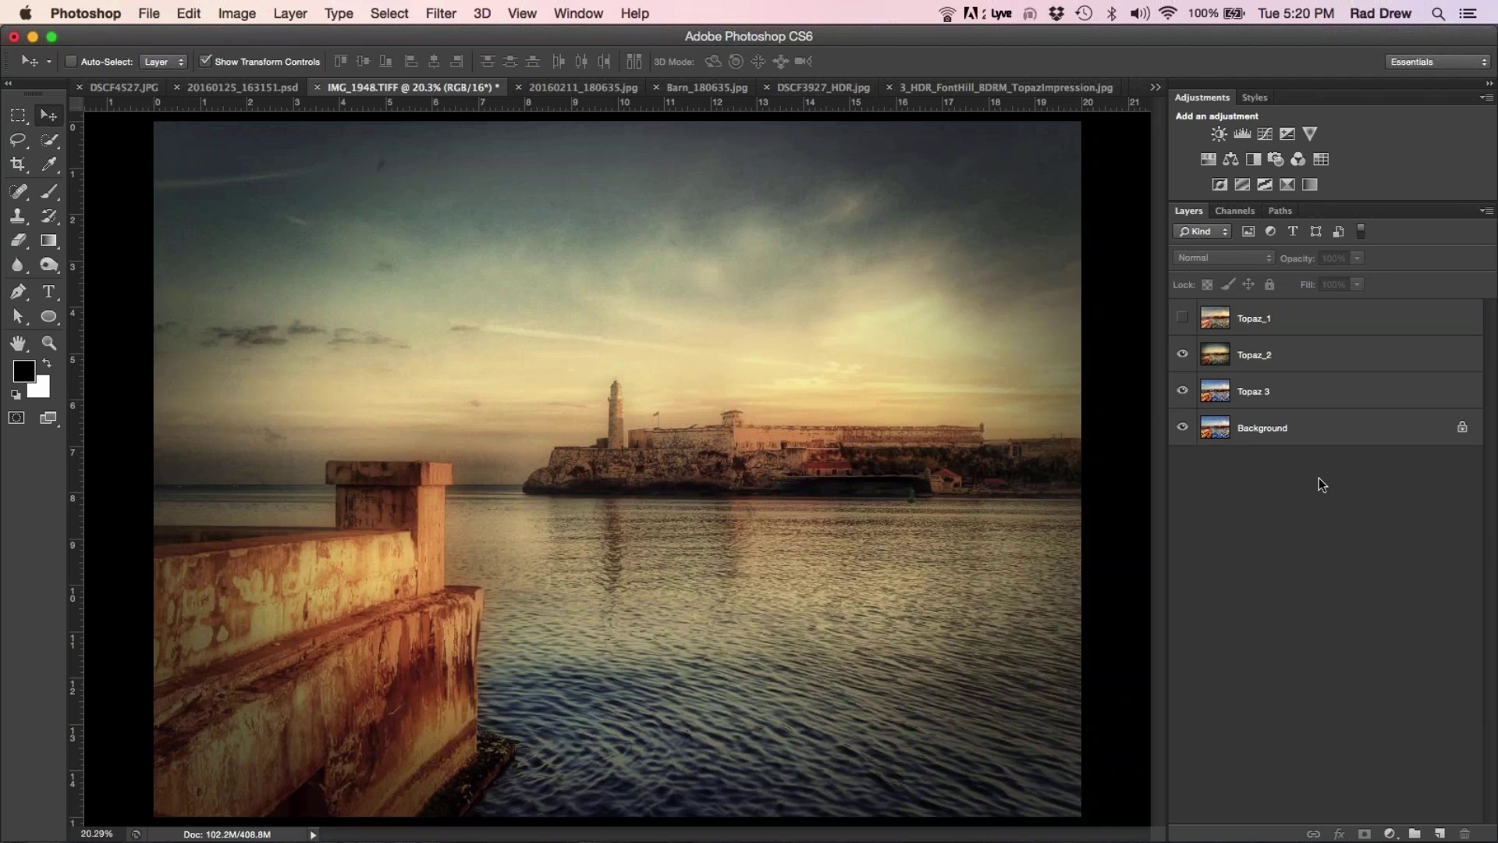
{"action": "left_click", "coordinate": [1215, 395]}
{"action": "left_click", "coordinate": [1182, 428]}
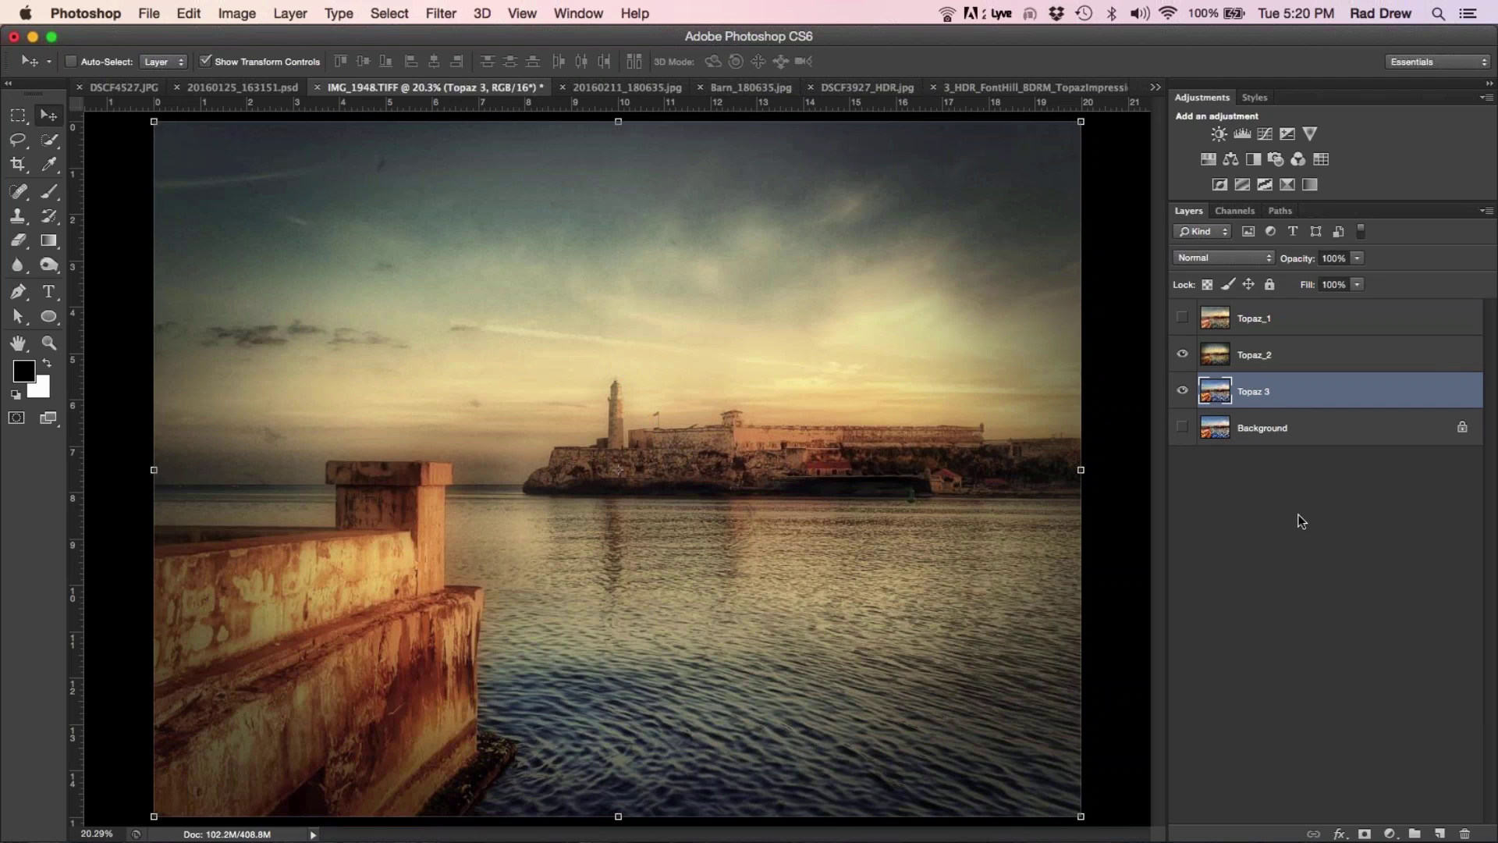
{"action": "left_click", "coordinate": [1183, 355]}
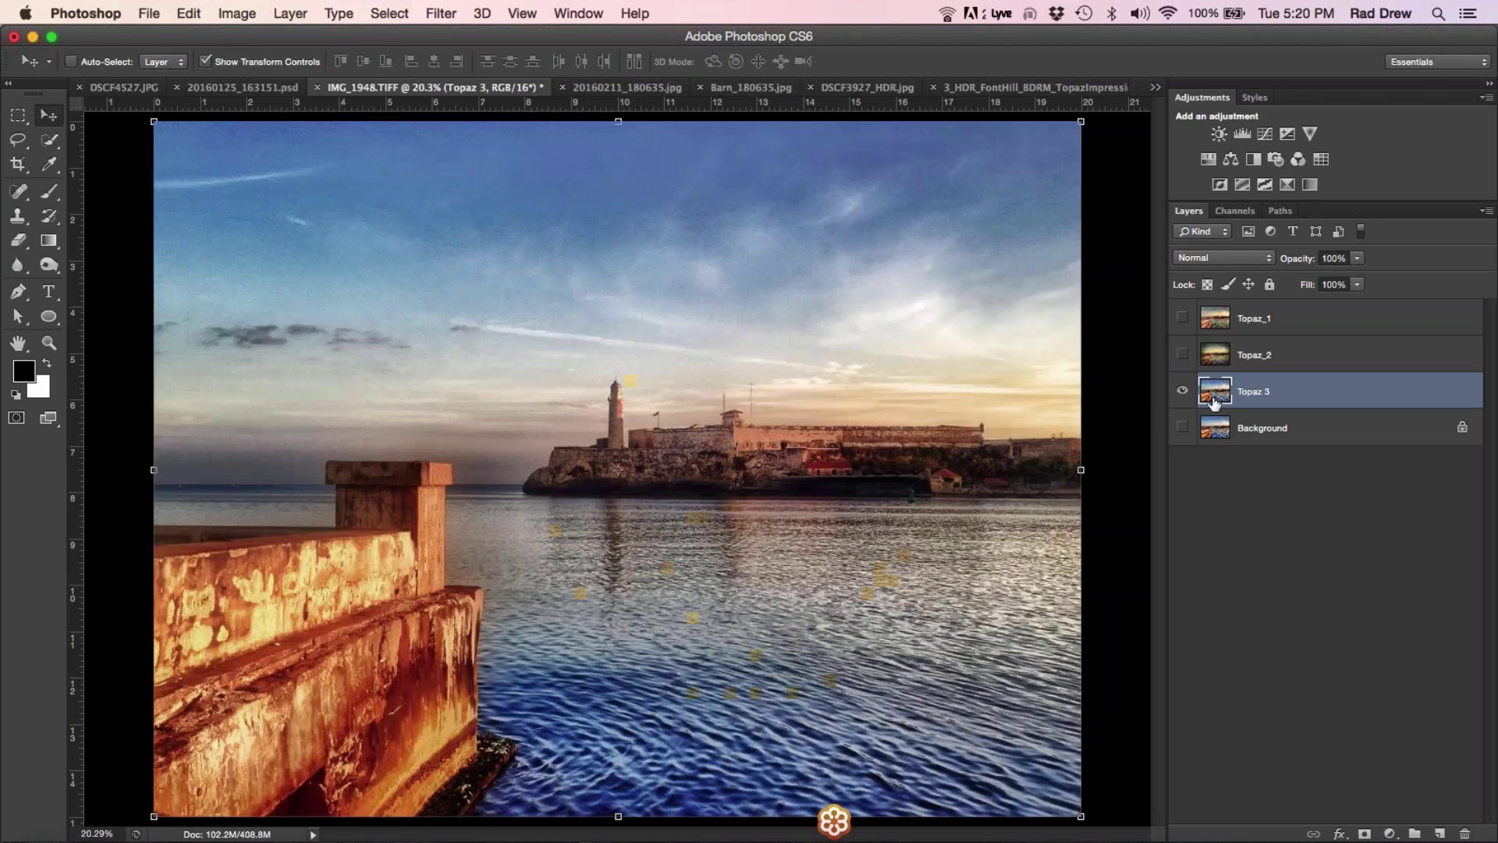
{"action": "left_click", "coordinate": [440, 13]}
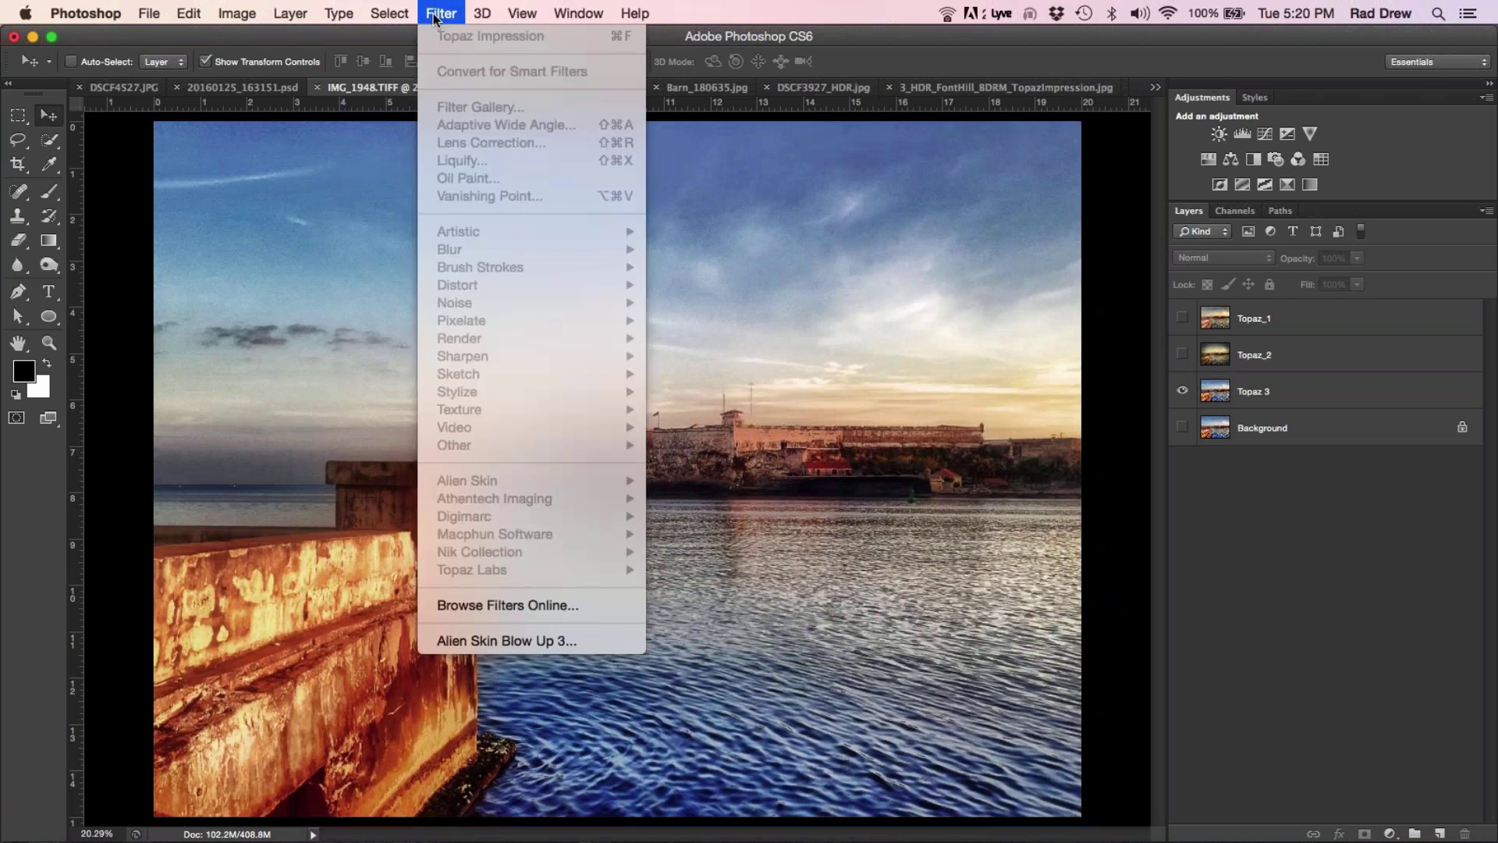
{"action": "left_click", "coordinate": [1267, 513]}
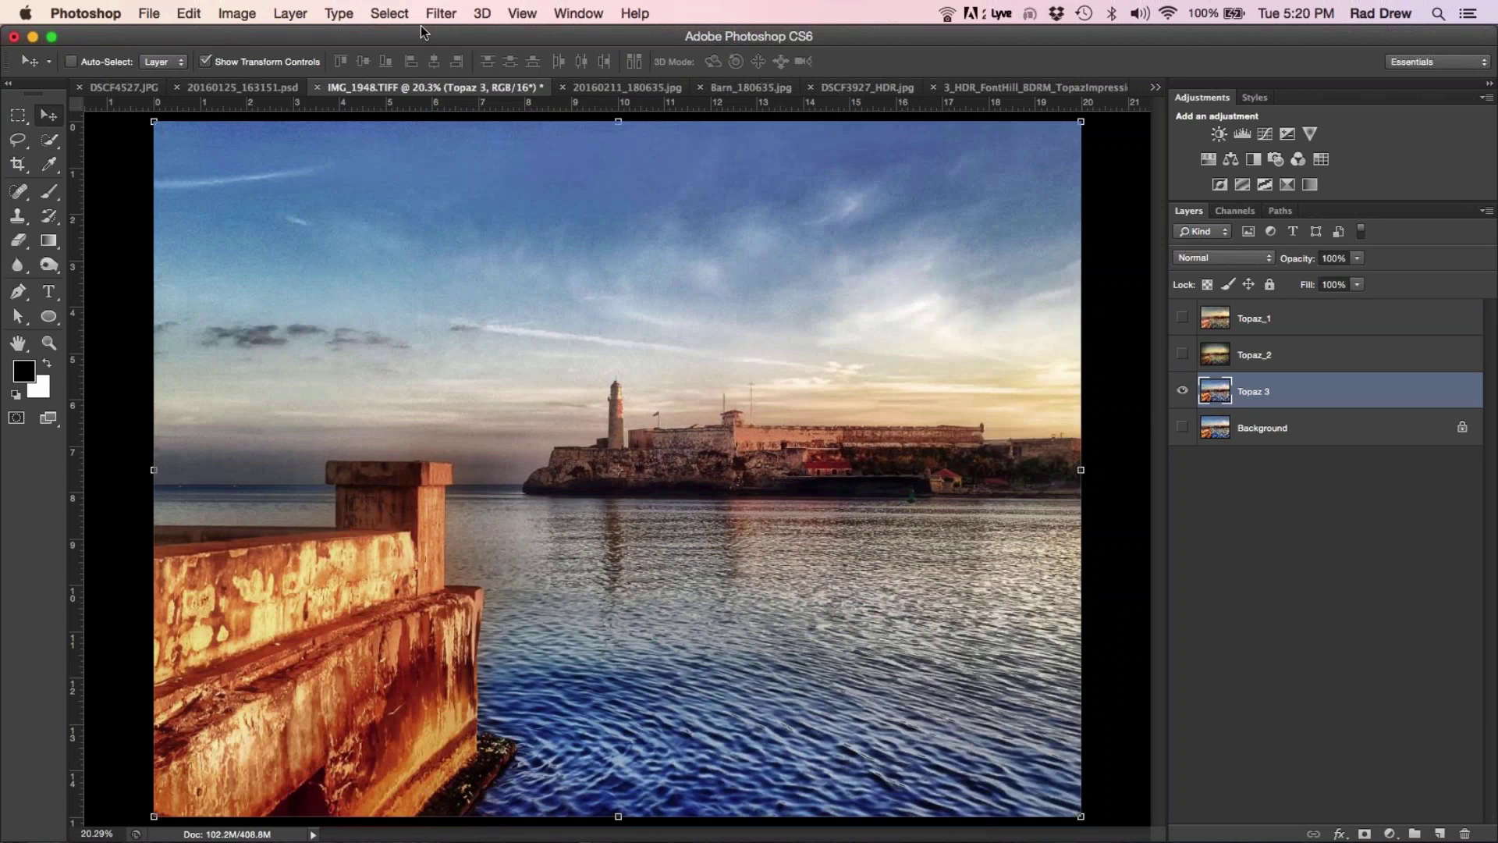
Step: Open the Topaz 3 layer in the Topaz Texture Effects filter
{"action": "left_click", "coordinate": [440, 19]}
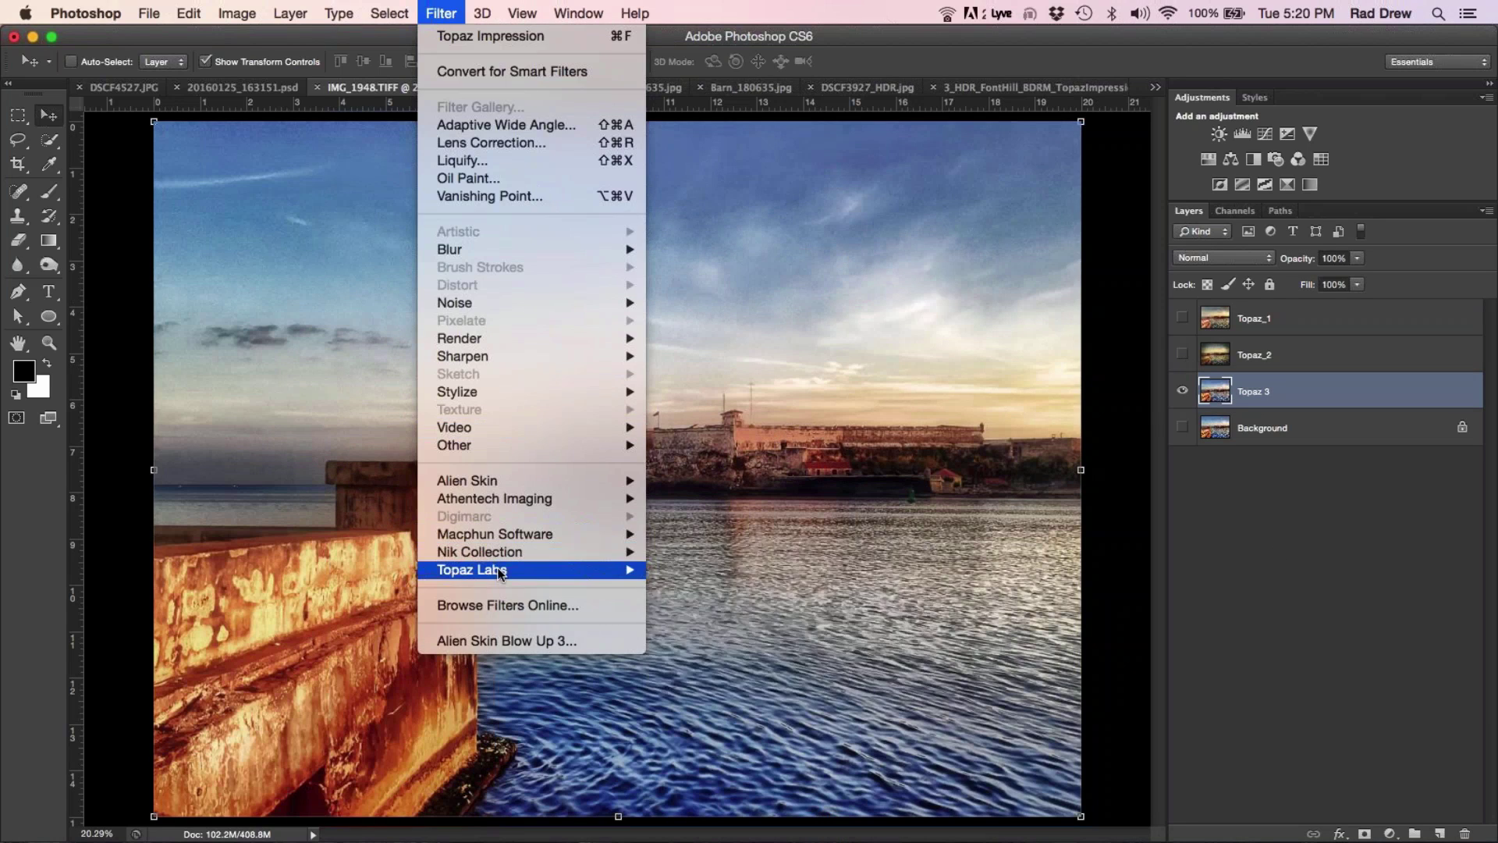
{"action": "mouse_move", "coordinate": [617, 570]}
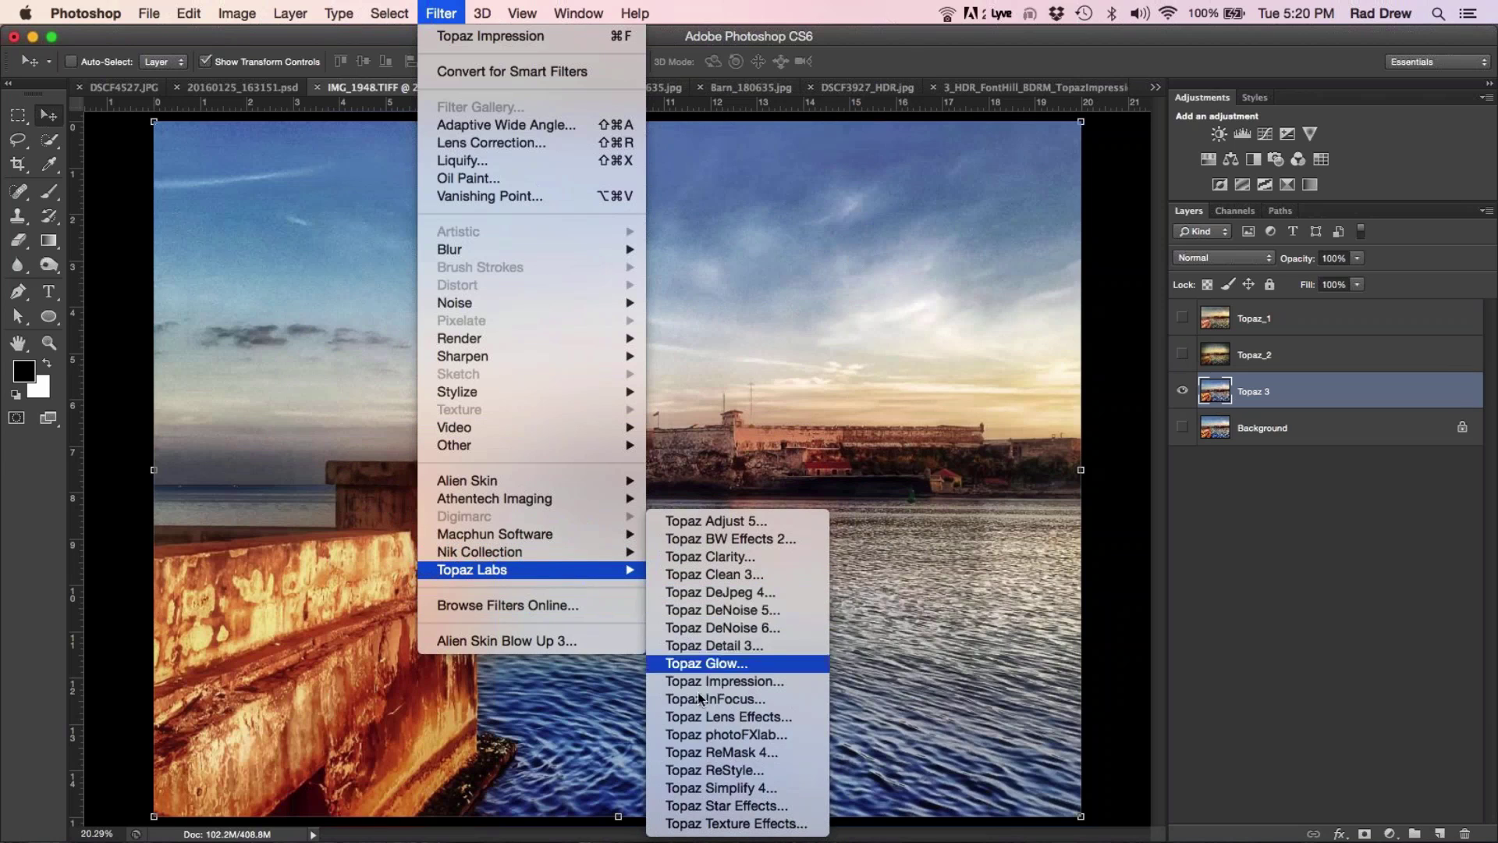
{"action": "left_click", "coordinate": [729, 824]}
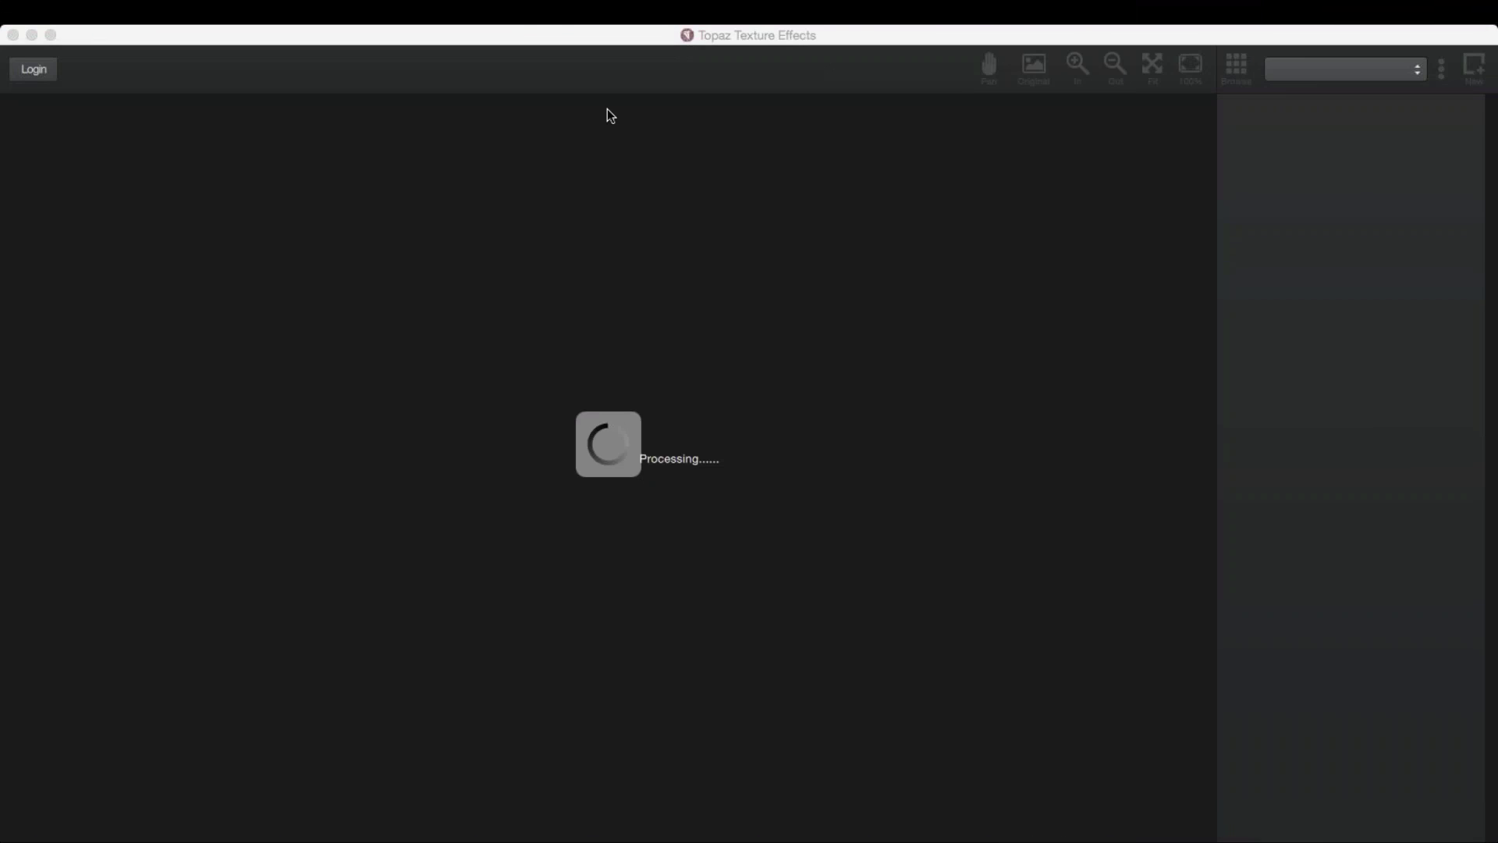
{"action": "key", "text": "ctrl+Left"}
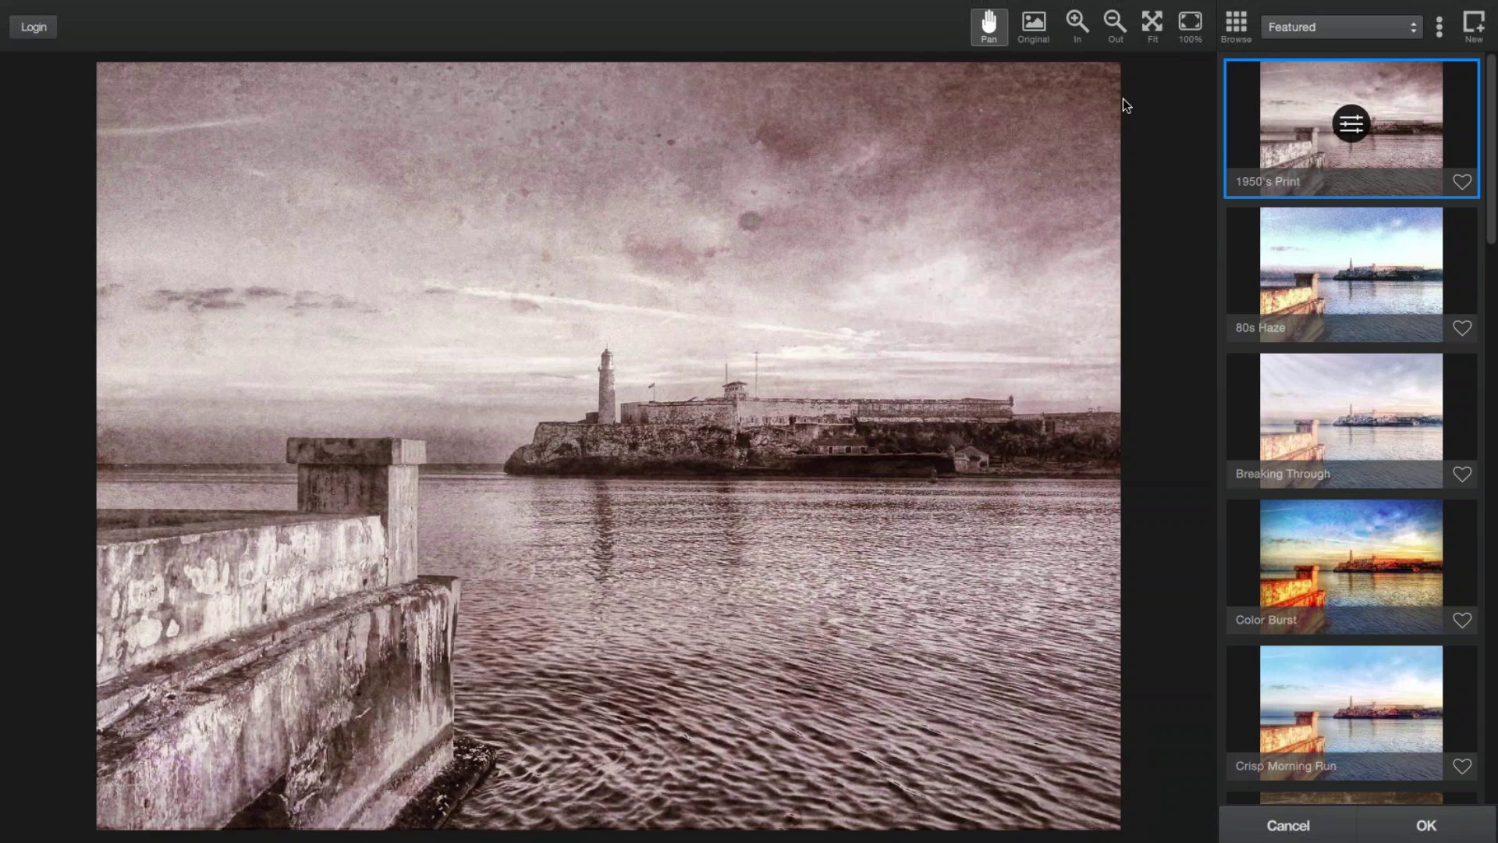
Step: Compare the 1950's Print preview with the original image and inspect its sky and fortress texture up close
{"action": "left_click", "coordinate": [1037, 31]}
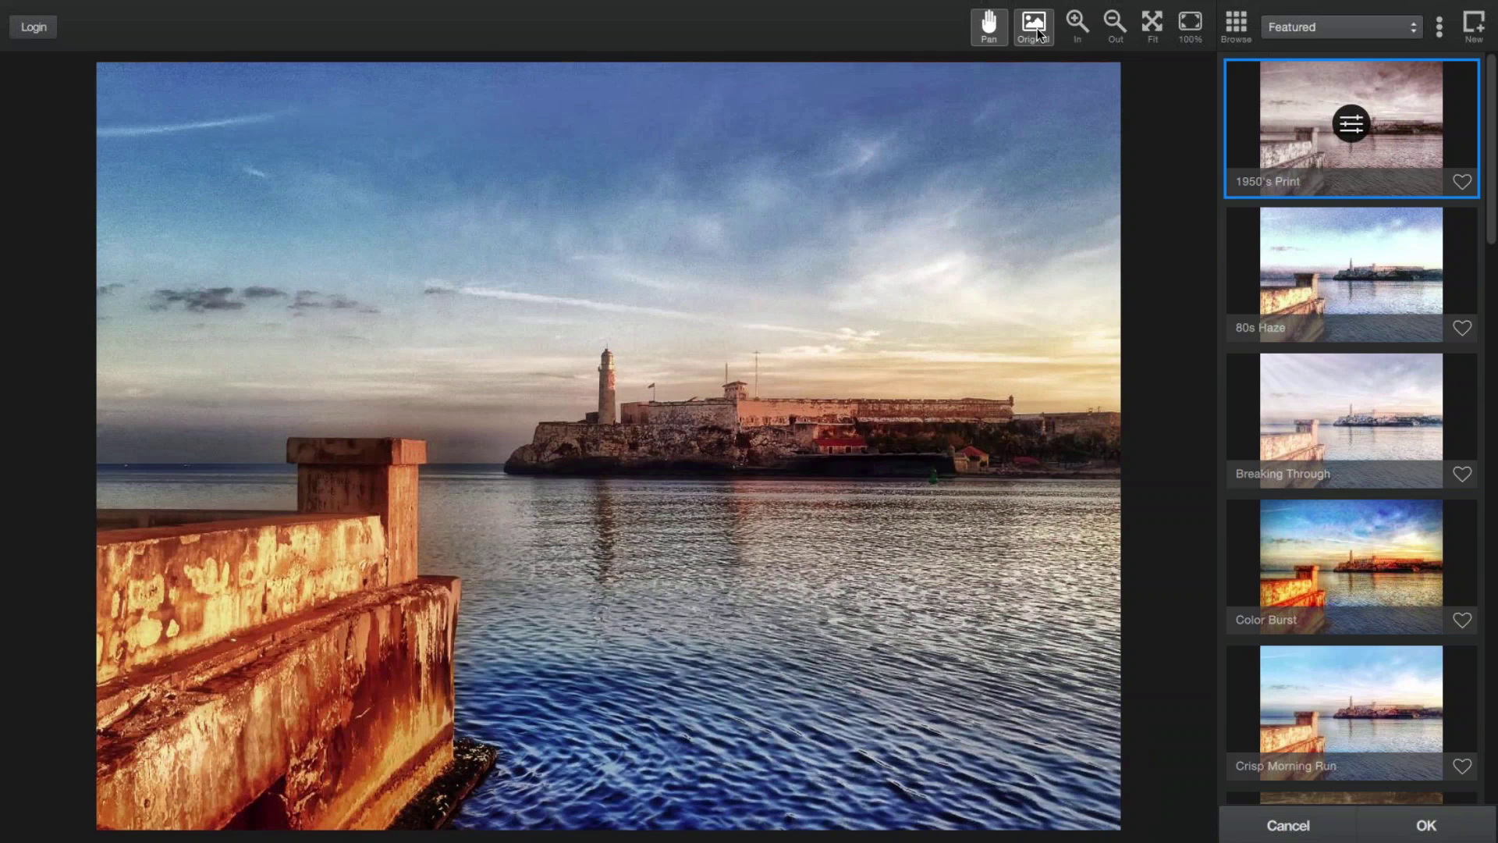
{"action": "left_click", "coordinate": [1037, 31]}
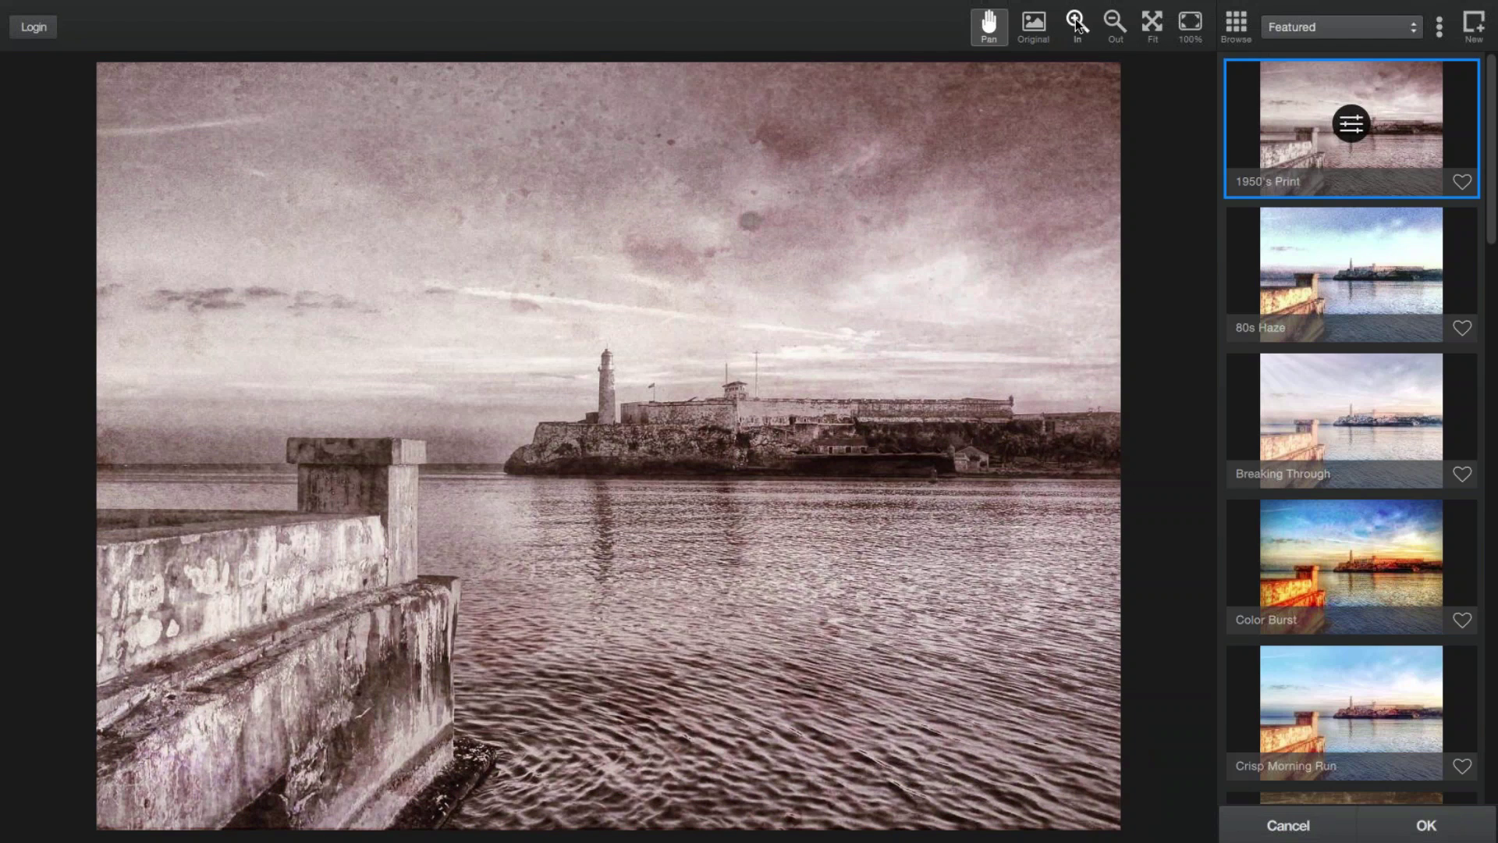
{"action": "left_click", "coordinate": [1077, 22]}
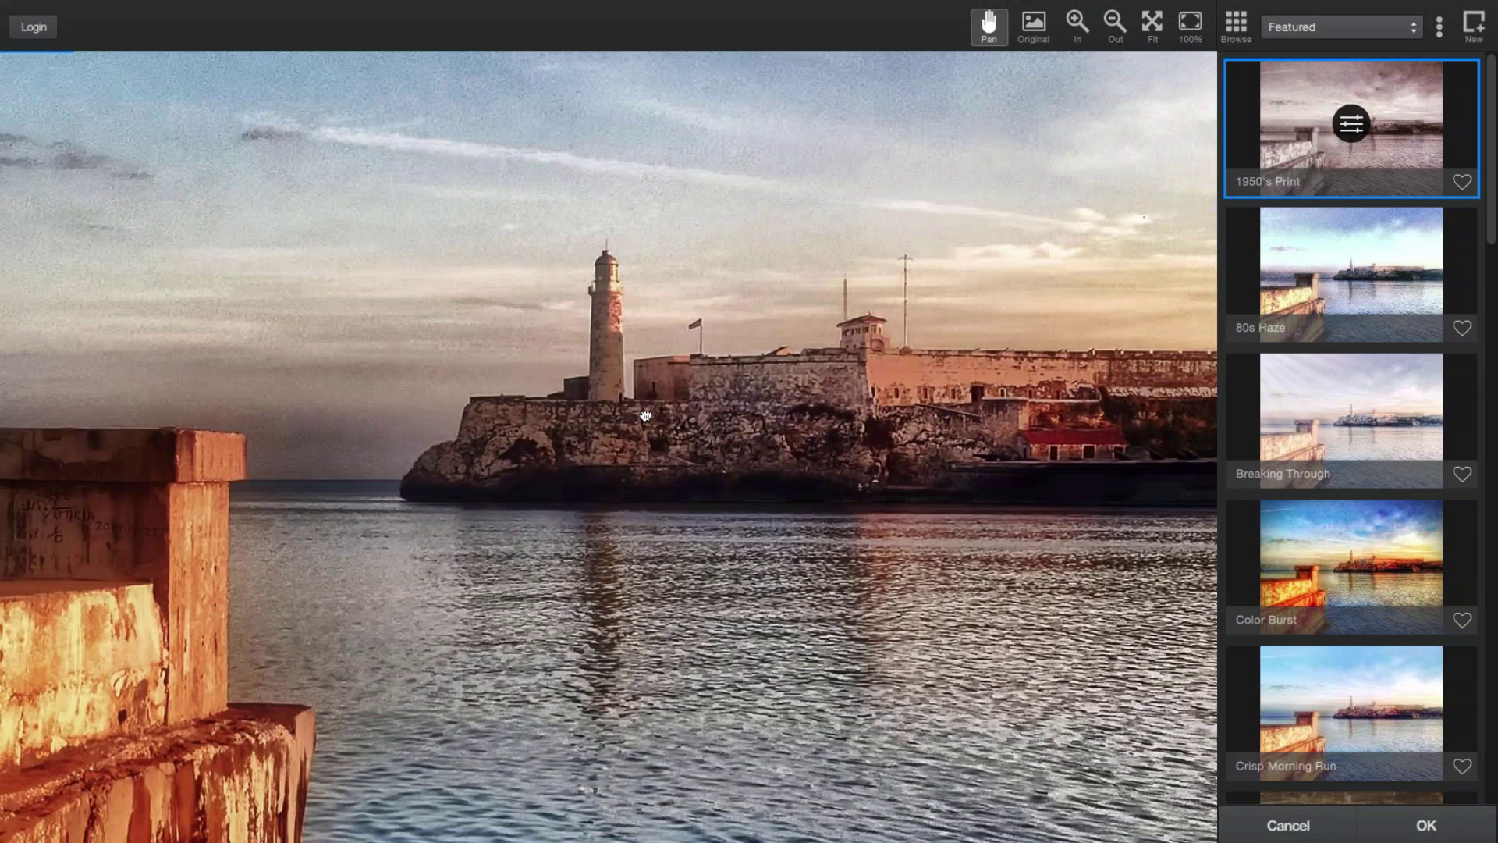
{"action": "left_click_drag", "start_coordinate": [646, 416], "coordinate": [983, 279]}
{"action": "left_click_drag", "start_coordinate": [846, 472], "coordinate": [131, 409]}
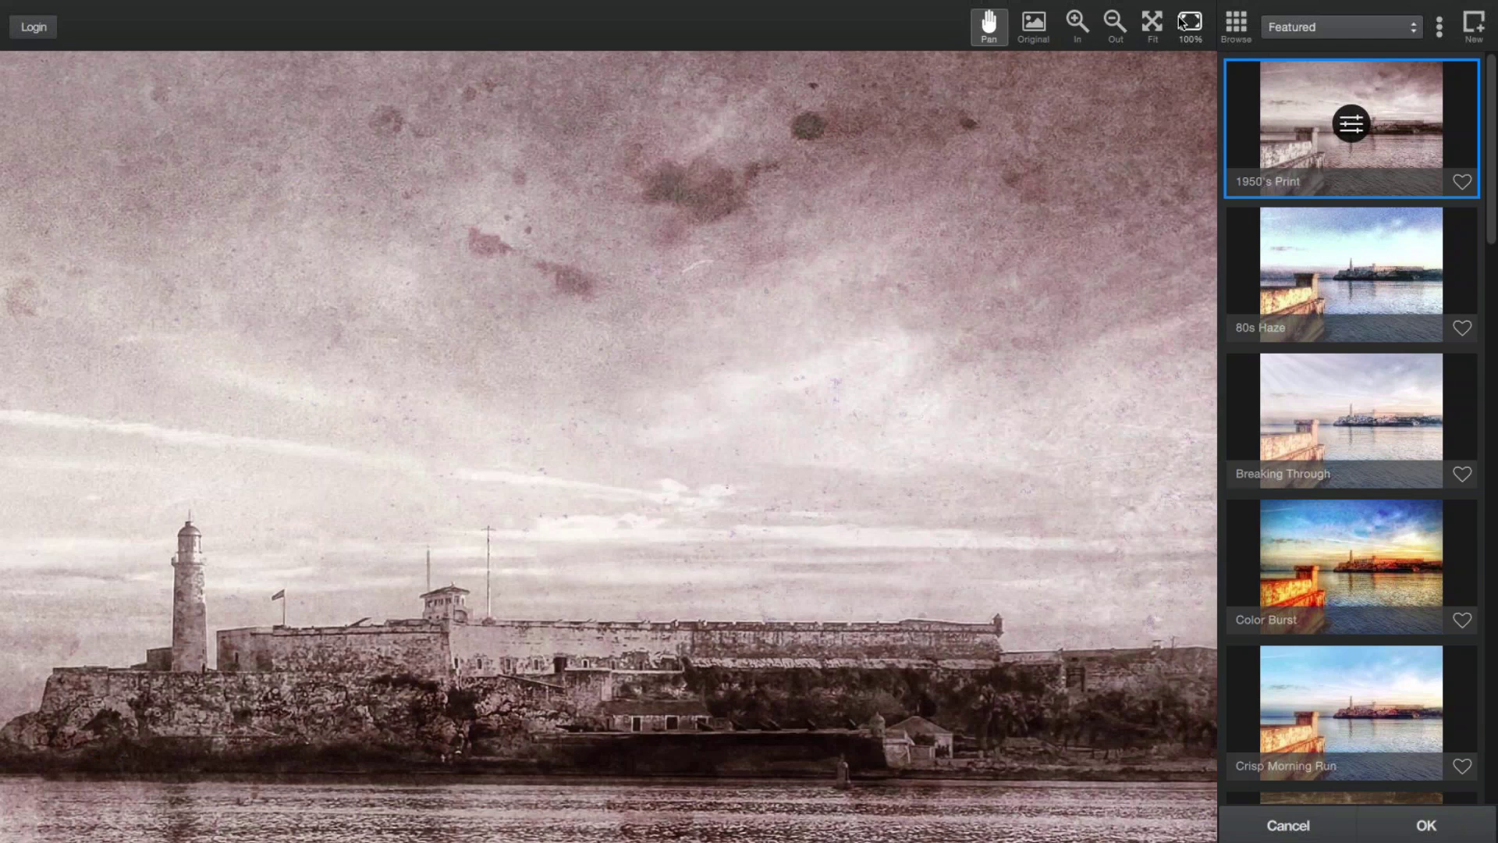
{"action": "left_click", "coordinate": [1153, 23]}
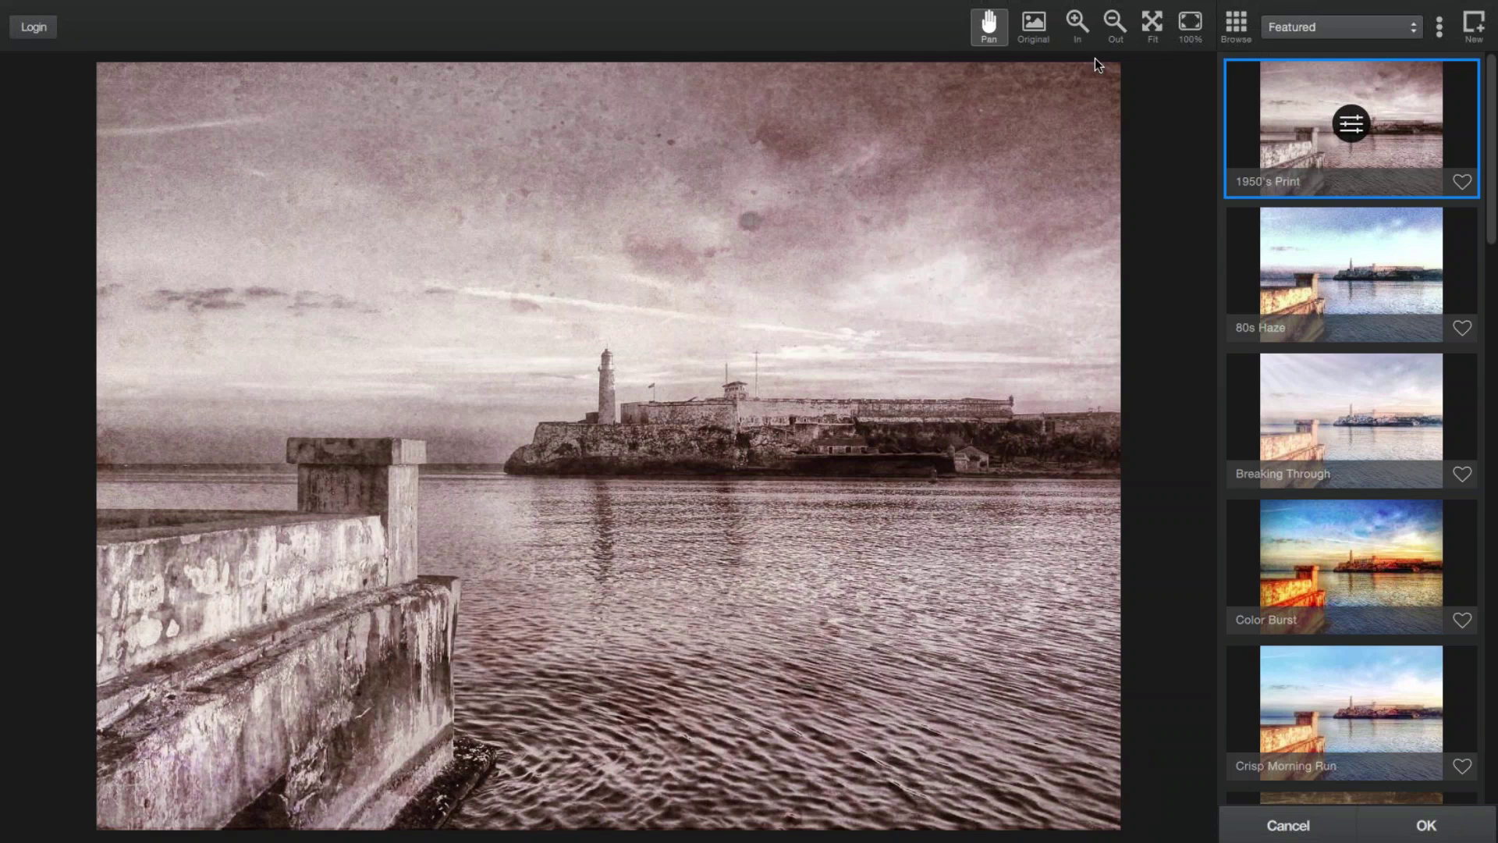
Step: Inspect the 1950's Print effect around the lighthouse and fortress at 100%, ending with the whole image fitted
{"action": "mouse_move", "coordinate": [1248, 25]}
{"action": "left_click", "coordinate": [1189, 31]}
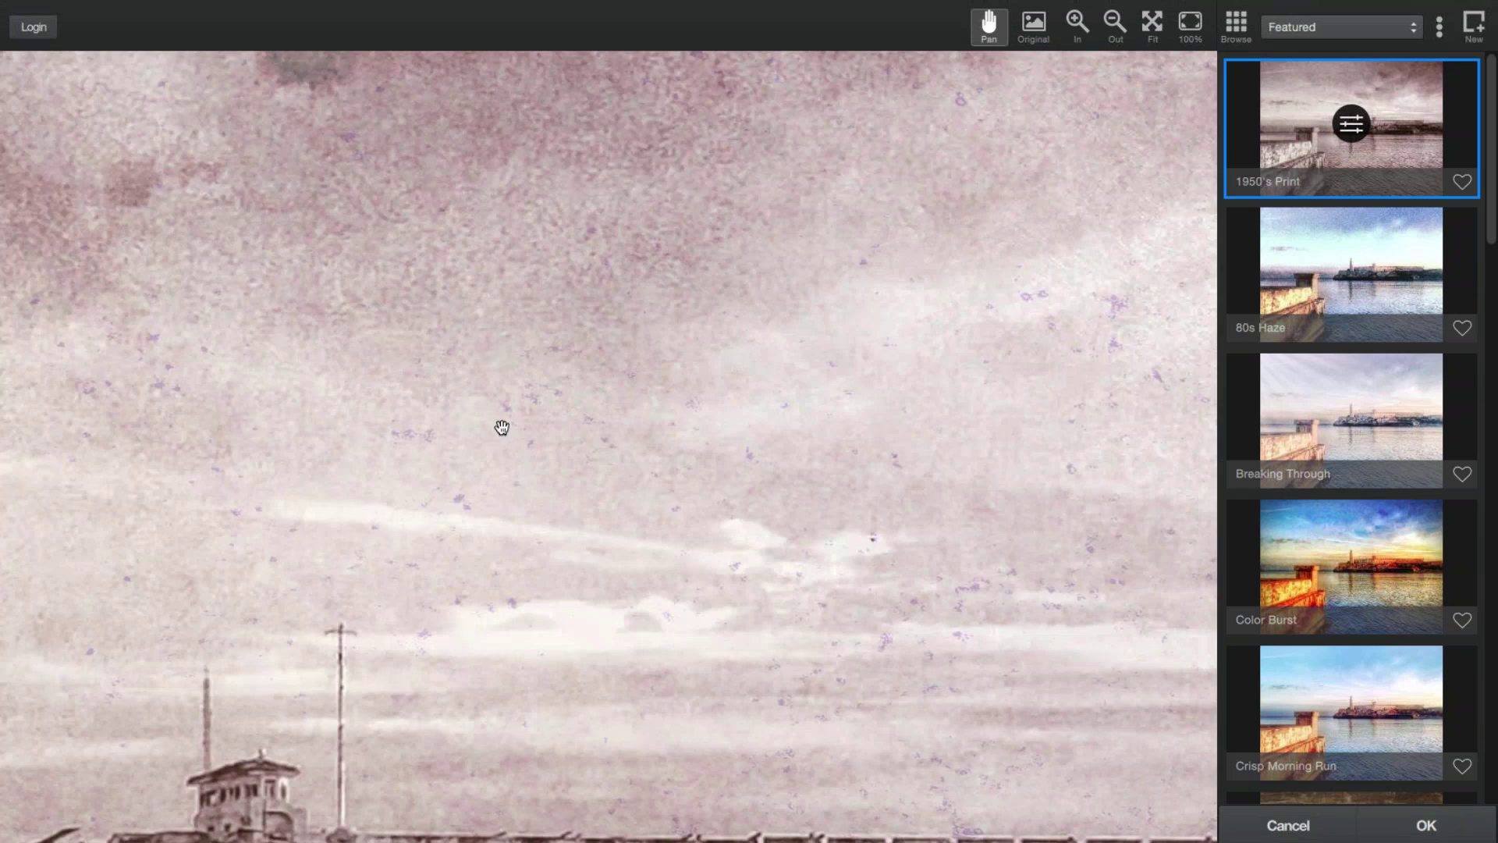
{"action": "left_click_drag", "start_coordinate": [501, 427], "coordinate": [783, 264]}
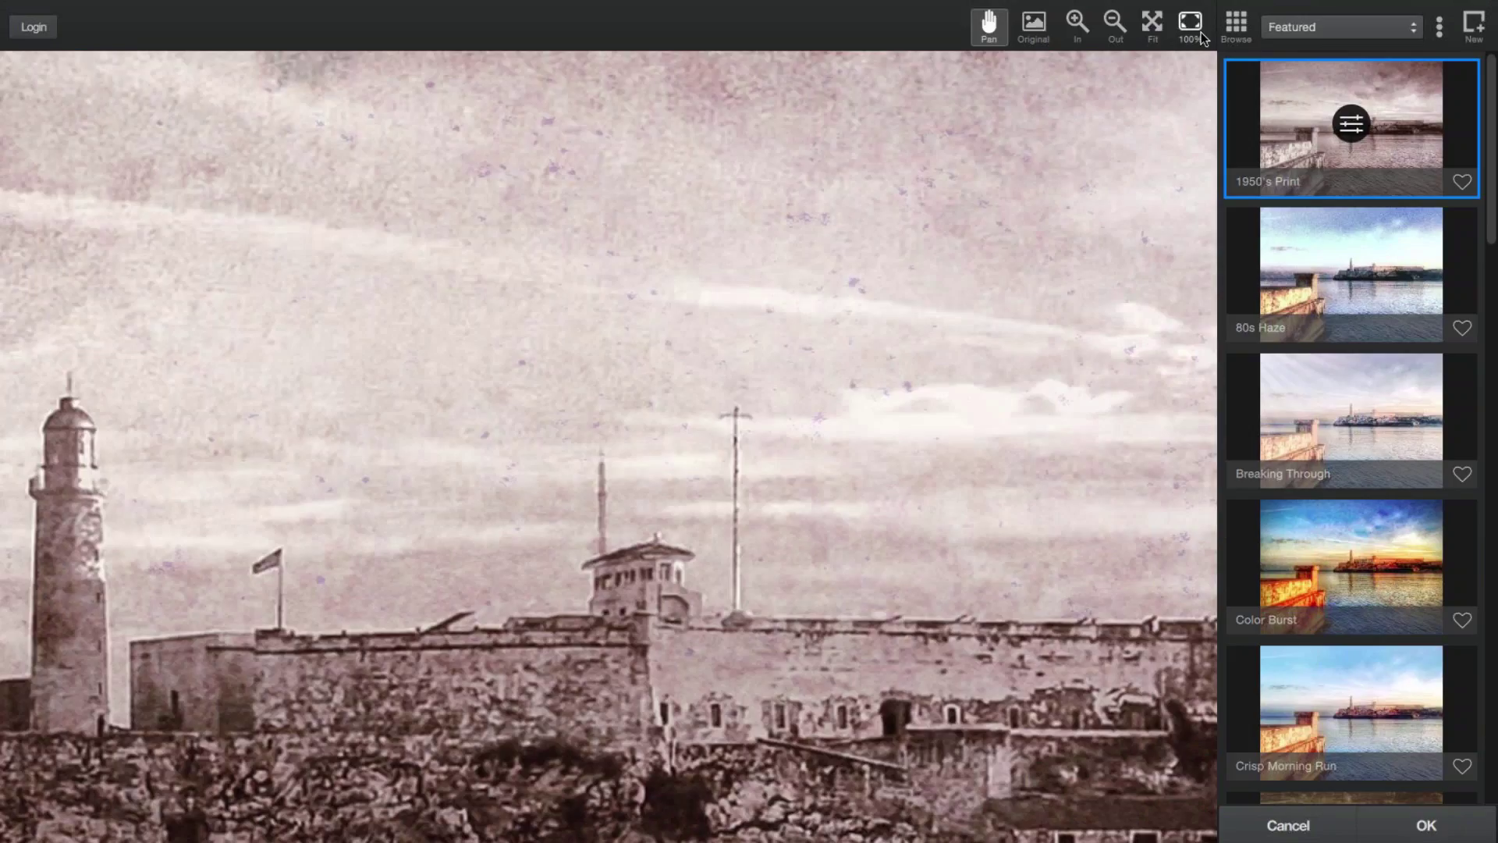
{"action": "left_click", "coordinate": [1157, 39]}
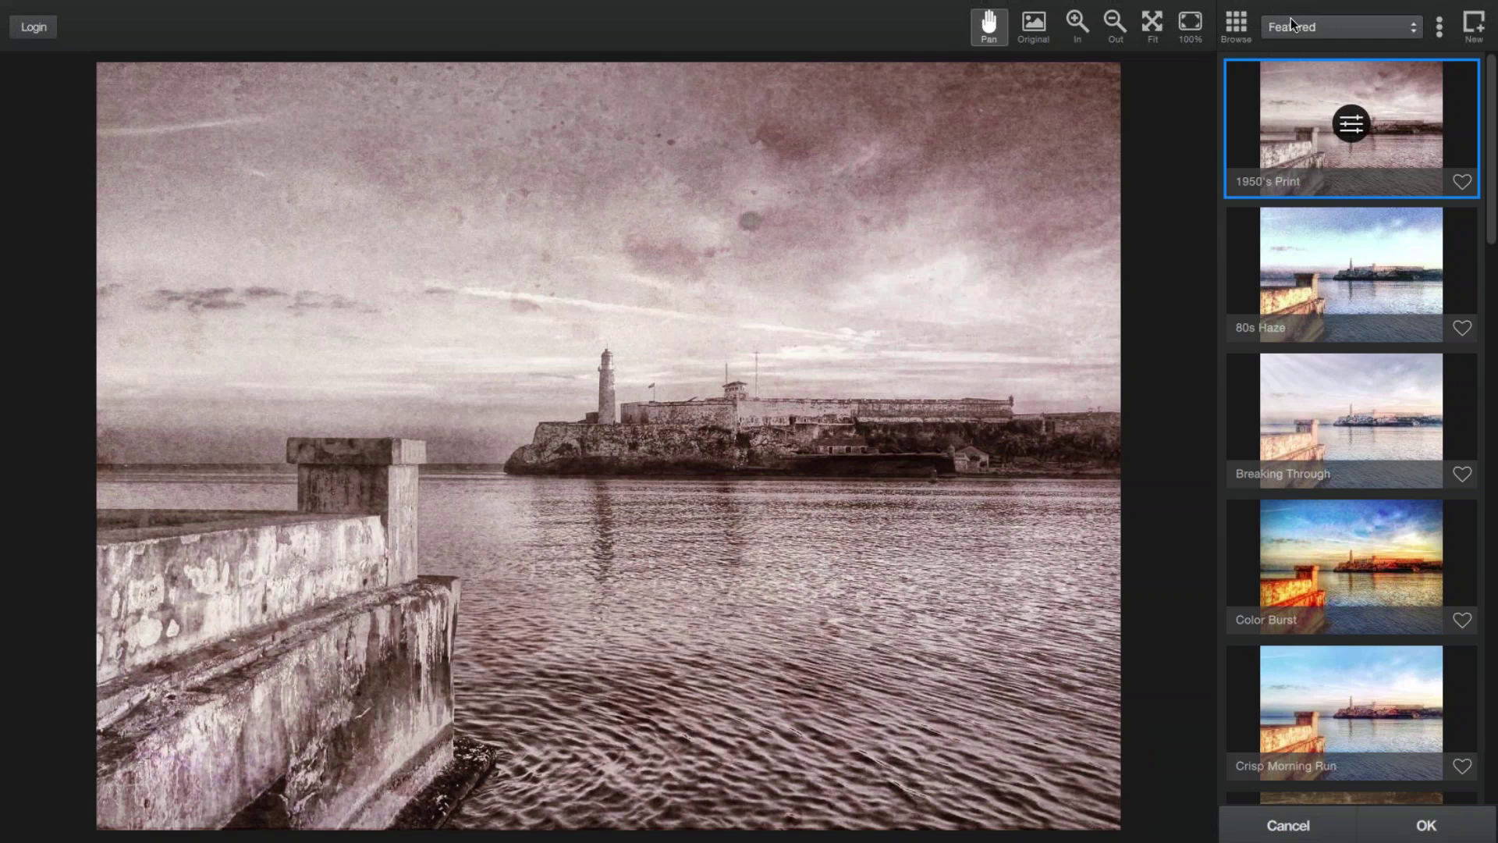
Step: Open the effects browser and look through the local effect thumbnails and the available effect sources
{"action": "left_click", "coordinate": [1235, 27]}
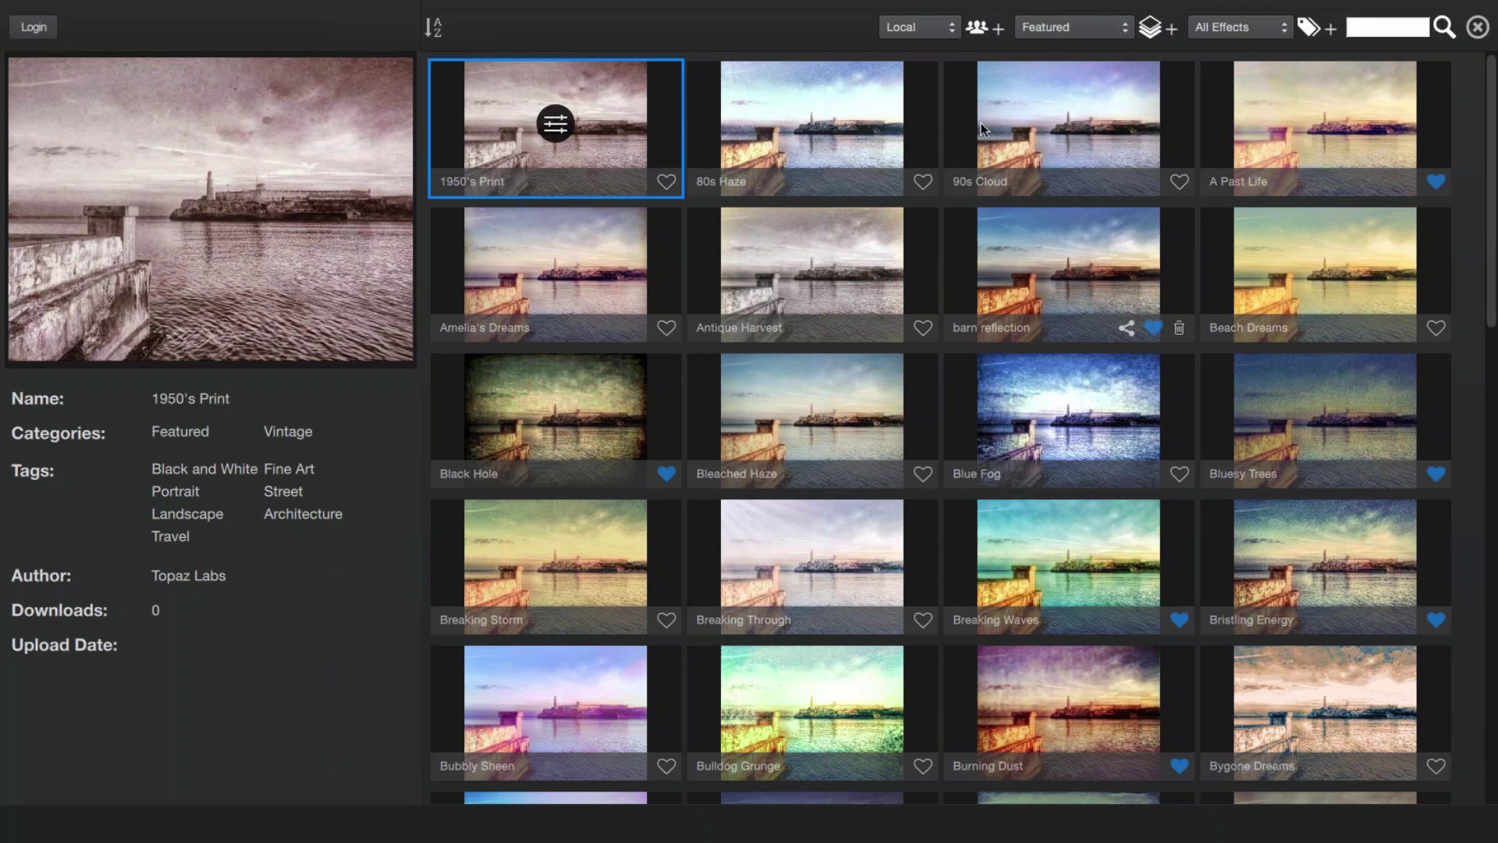
{"action": "left_click", "coordinate": [953, 29]}
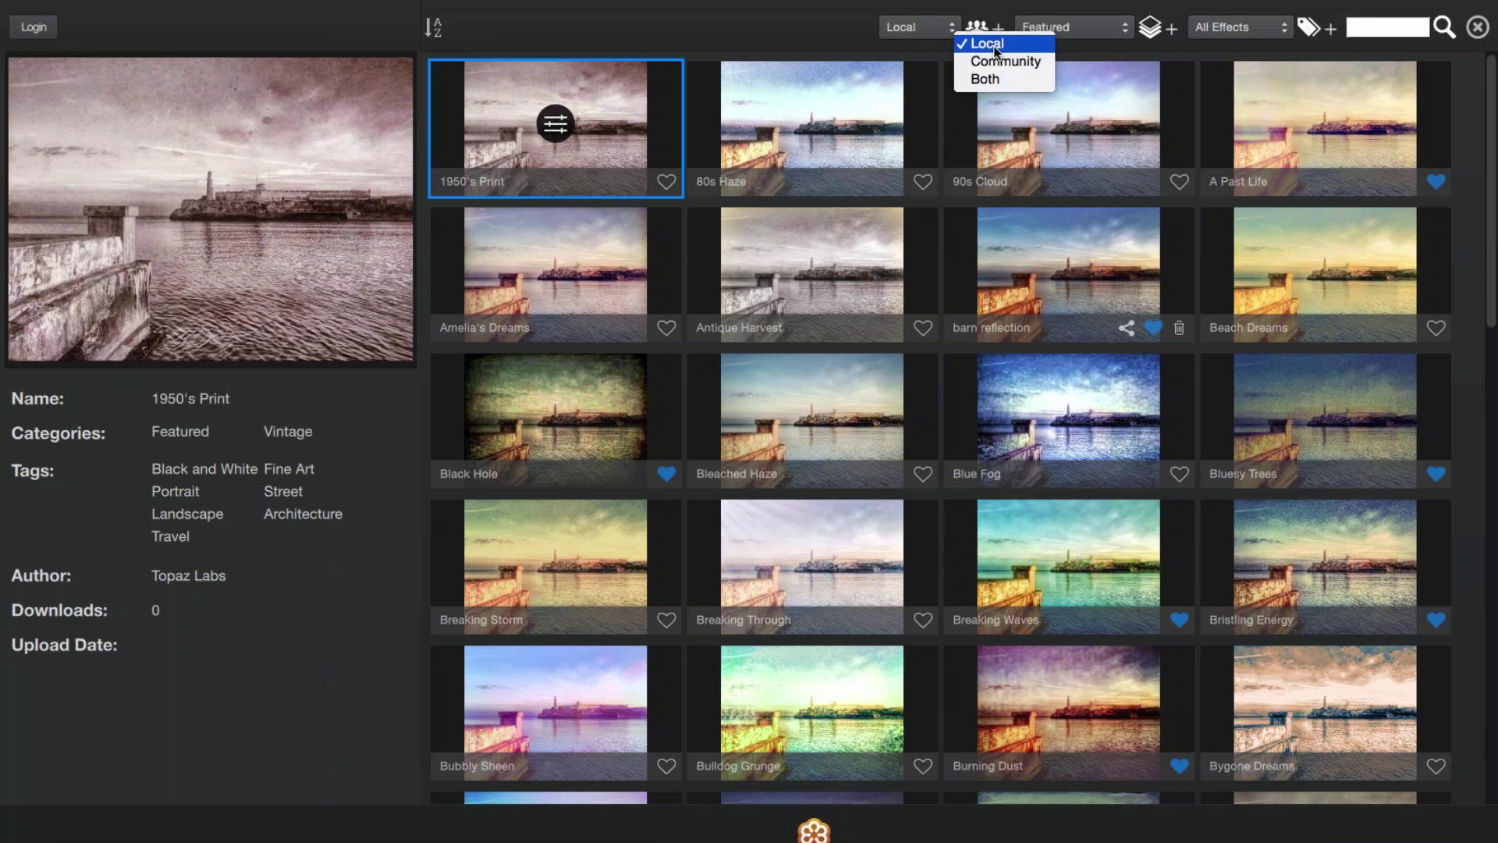
{"action": "left_click", "coordinate": [710, 29]}
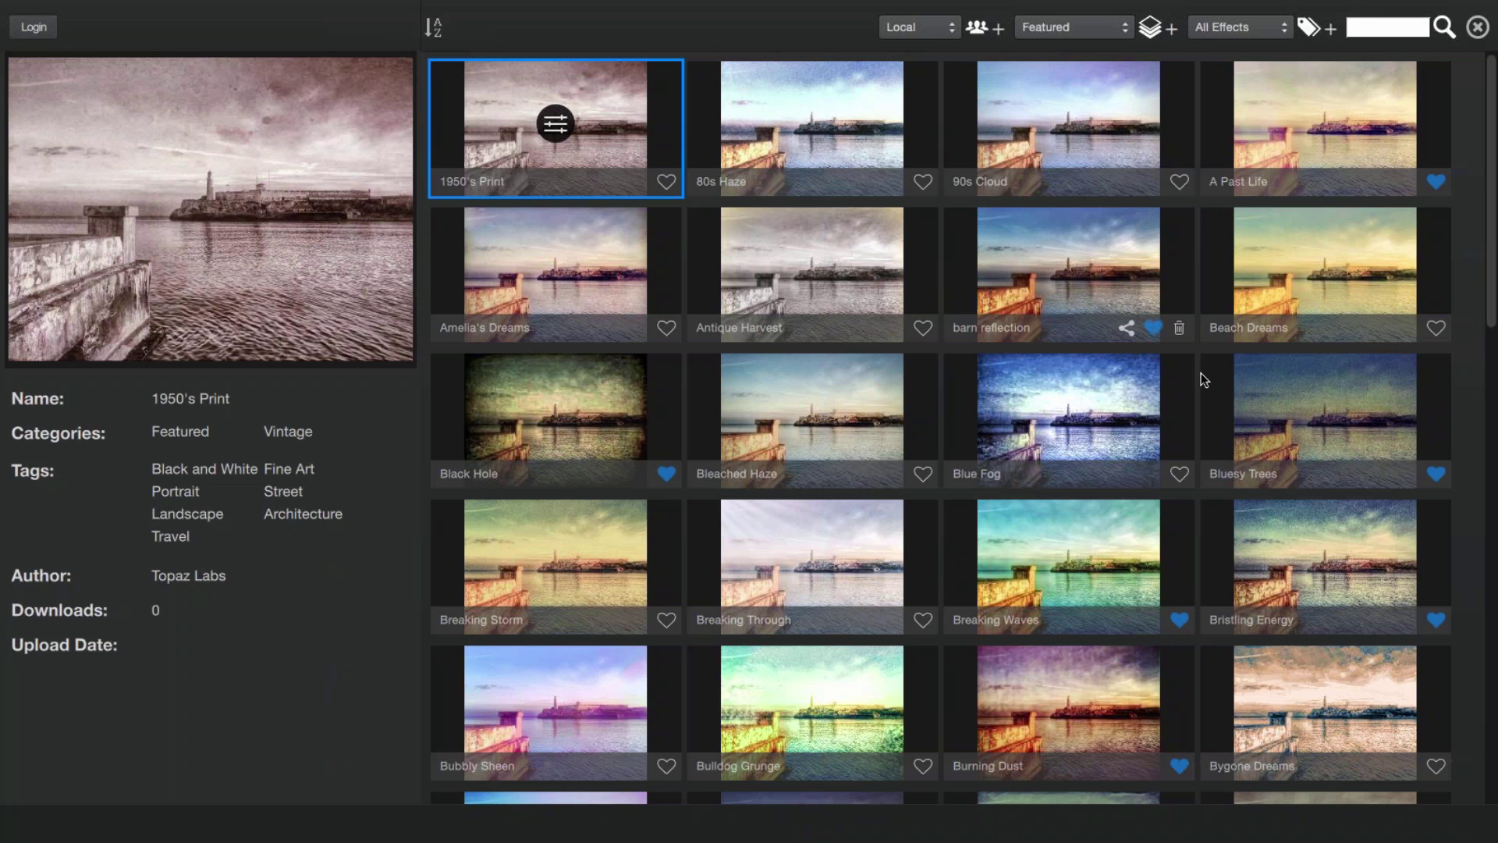
{"action": "scroll", "coordinate": [1174, 397], "scroll_direction": "down", "scroll_amount": 1}
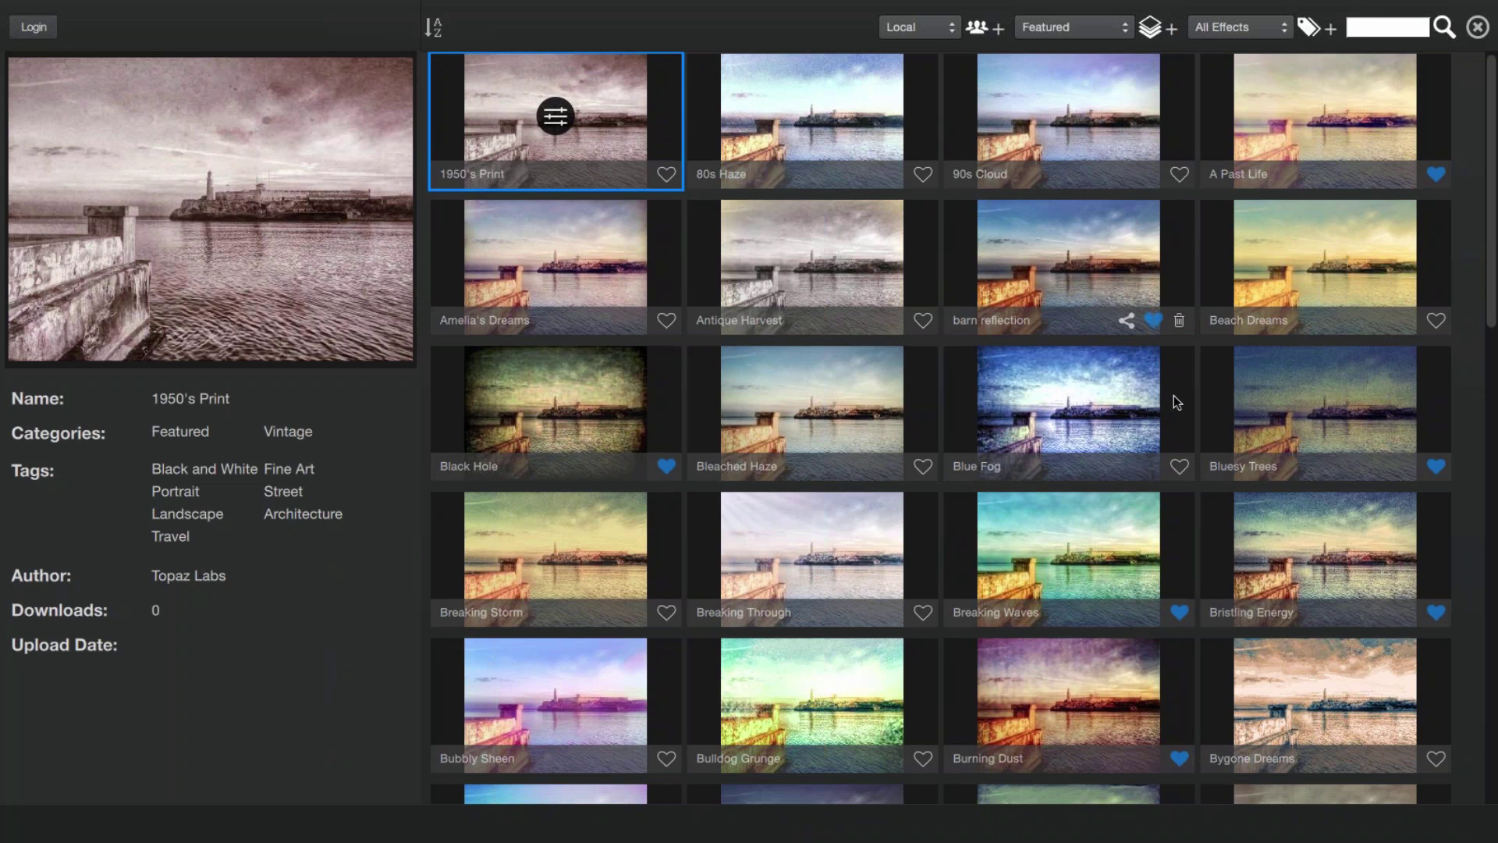
{"action": "scroll", "coordinate": [1176, 402], "scroll_direction": "down", "scroll_amount": 1}
{"action": "scroll", "coordinate": [566, 133], "scroll_direction": "up", "scroll_amount": 2}
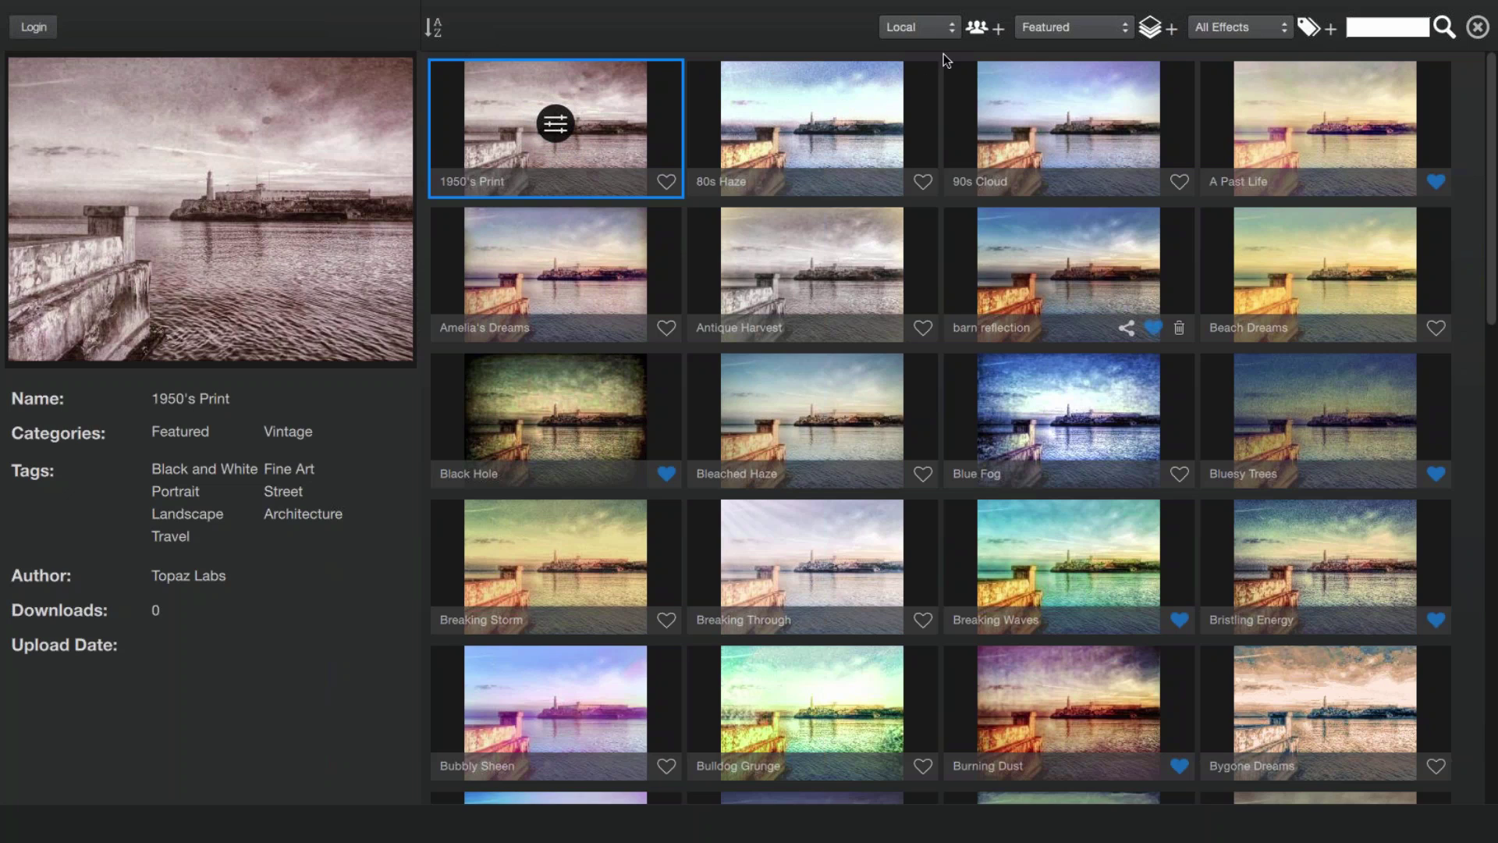
Step: Show the Community effects and download the Old School effect
{"action": "left_click", "coordinate": [952, 31]}
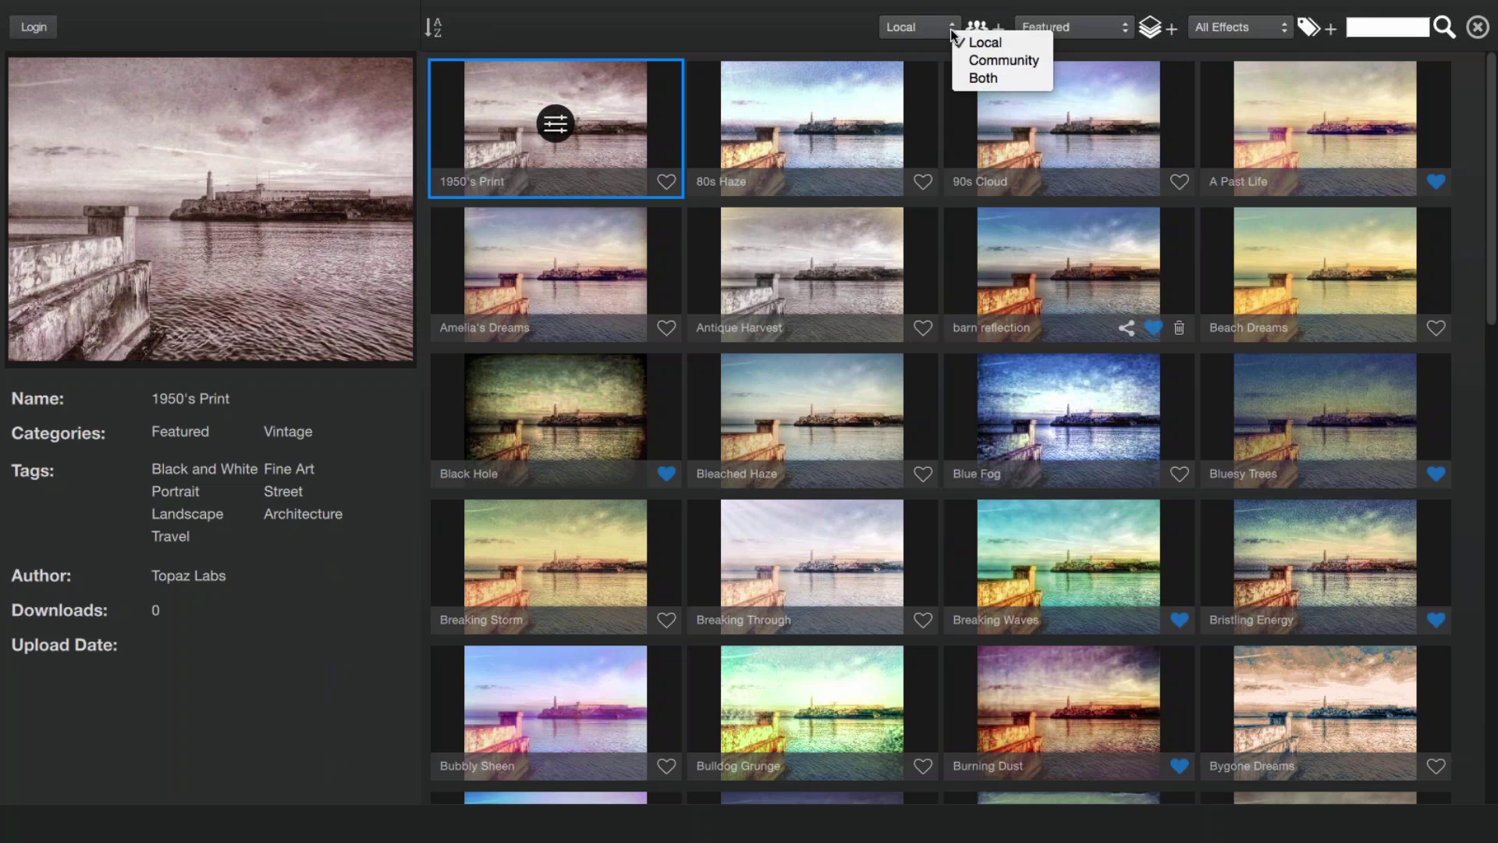
{"action": "left_click", "coordinate": [990, 60]}
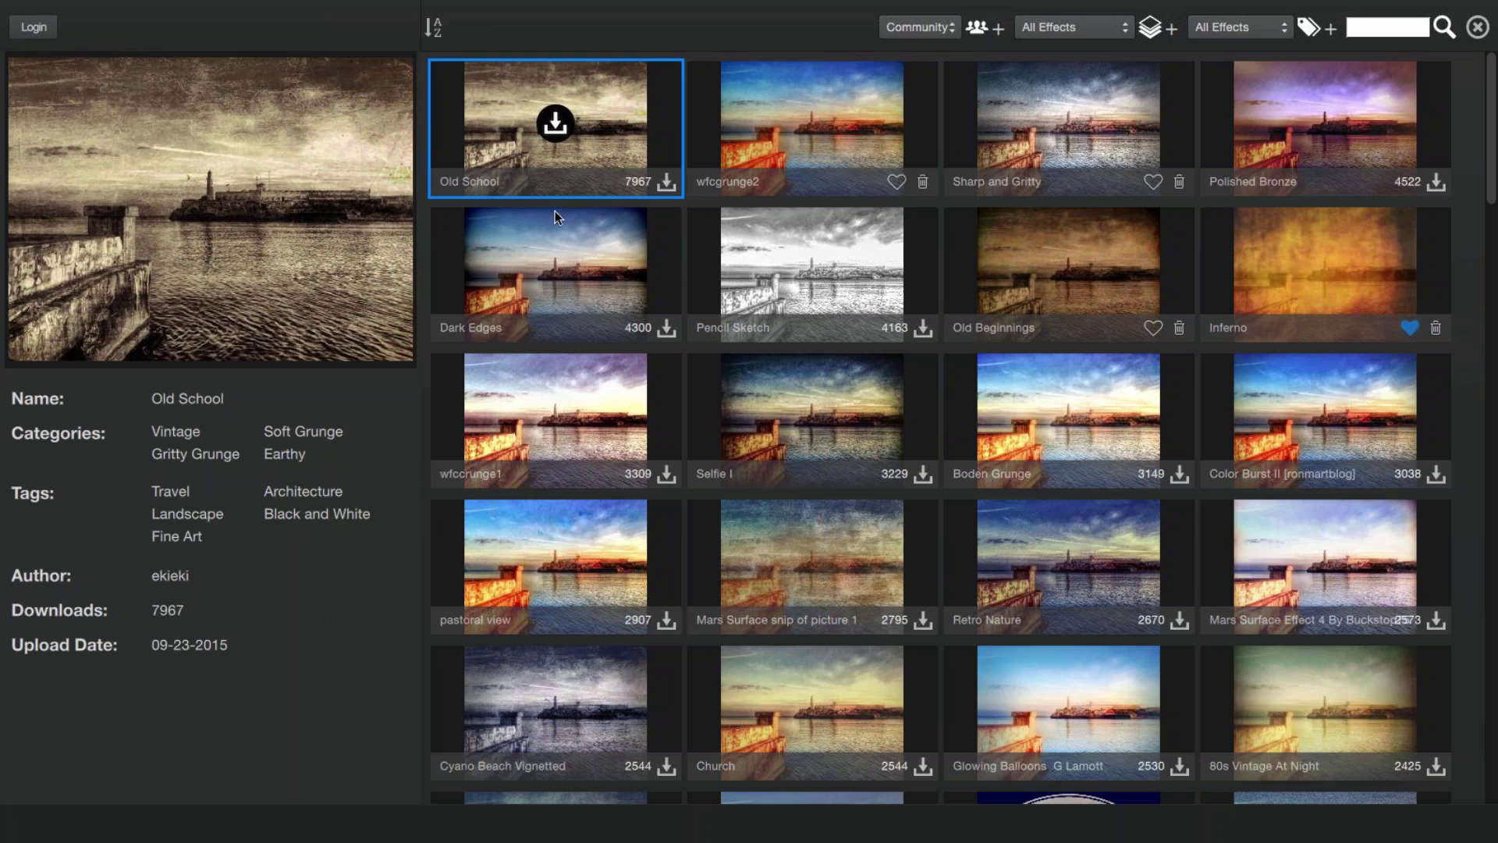
{"action": "left_click", "coordinate": [554, 124]}
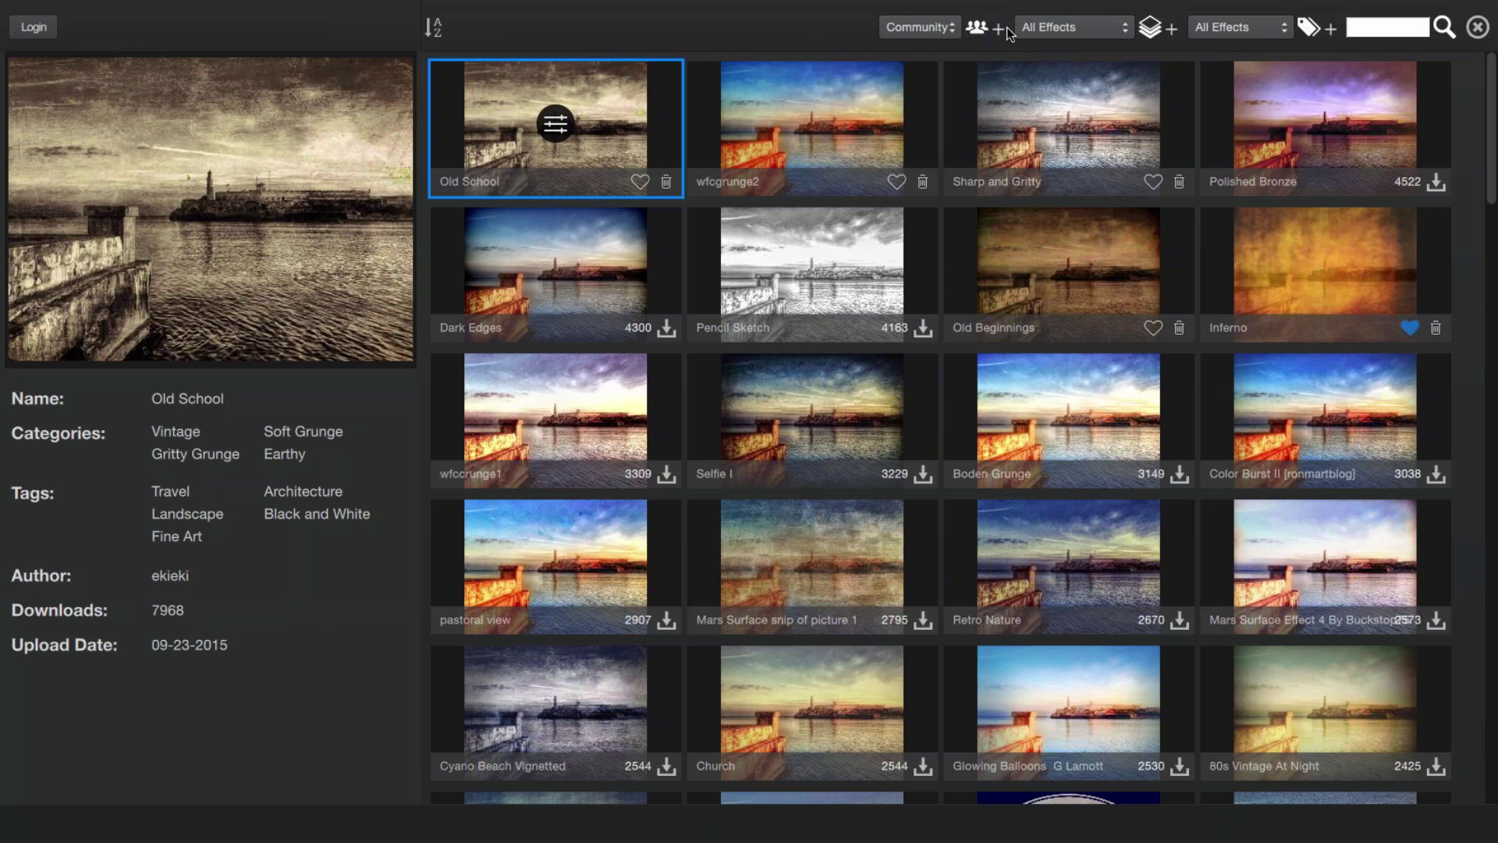
Step: Switch the effects browser back to Local effects and close it
{"action": "left_click", "coordinate": [952, 30]}
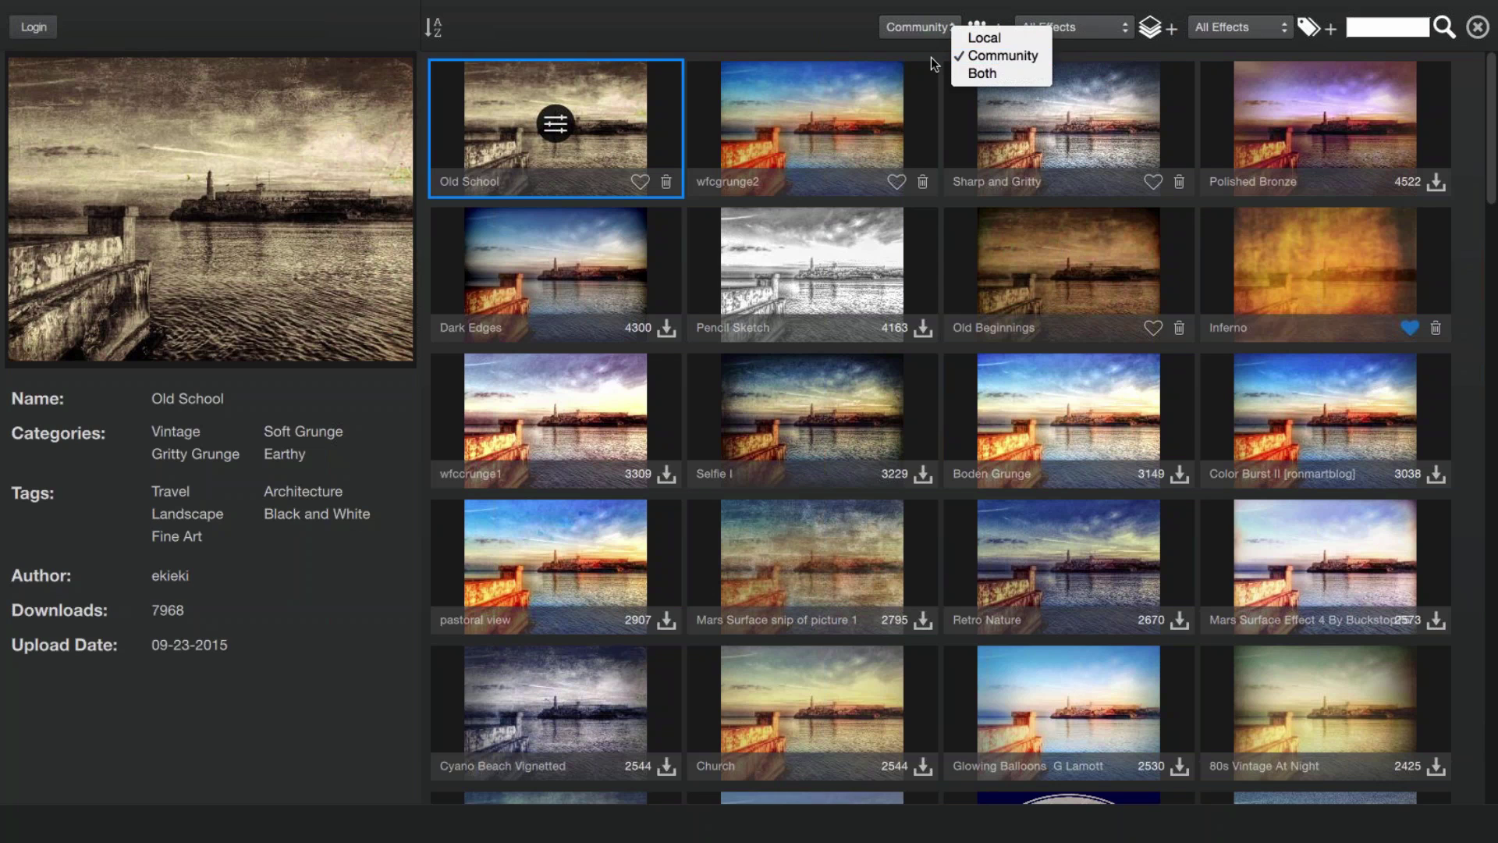
{"action": "left_click", "coordinate": [980, 36]}
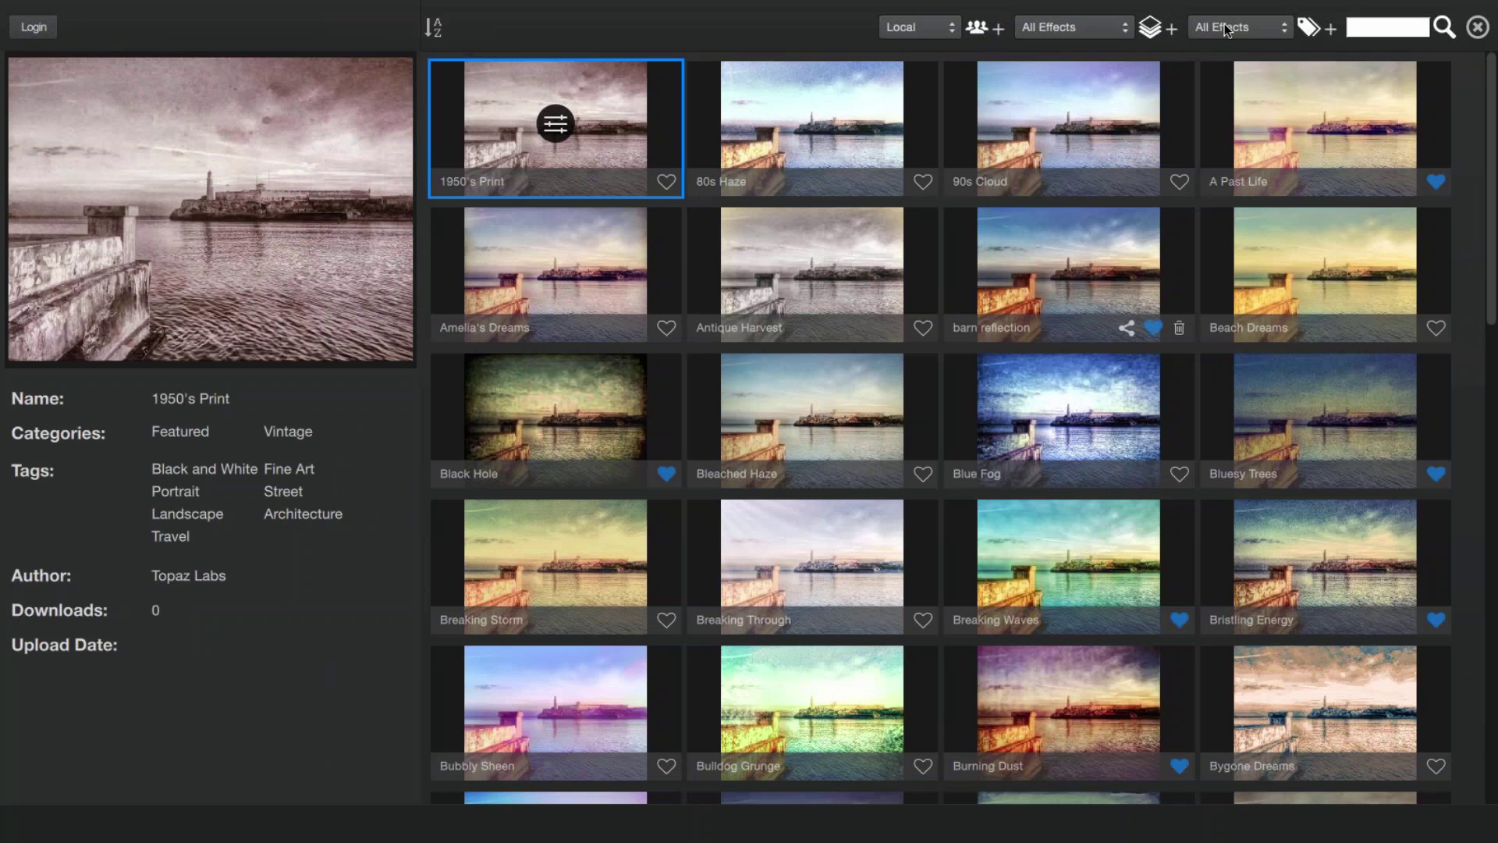
{"action": "left_click", "coordinate": [1478, 30]}
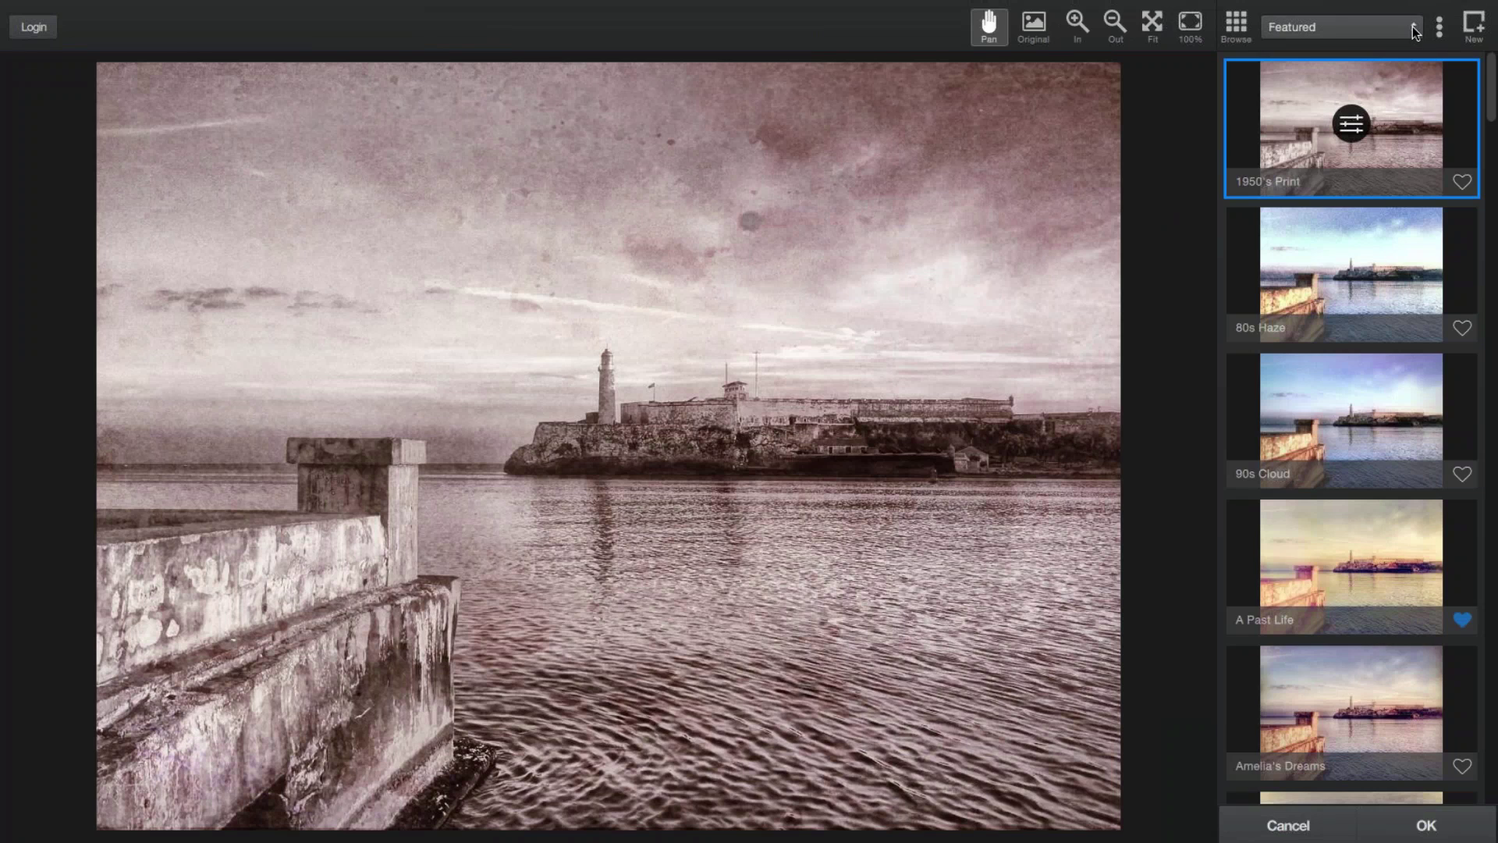
Step: Show the Vintage collection in the effects list and look through its presets and the other collection names
{"action": "left_click", "coordinate": [1414, 29]}
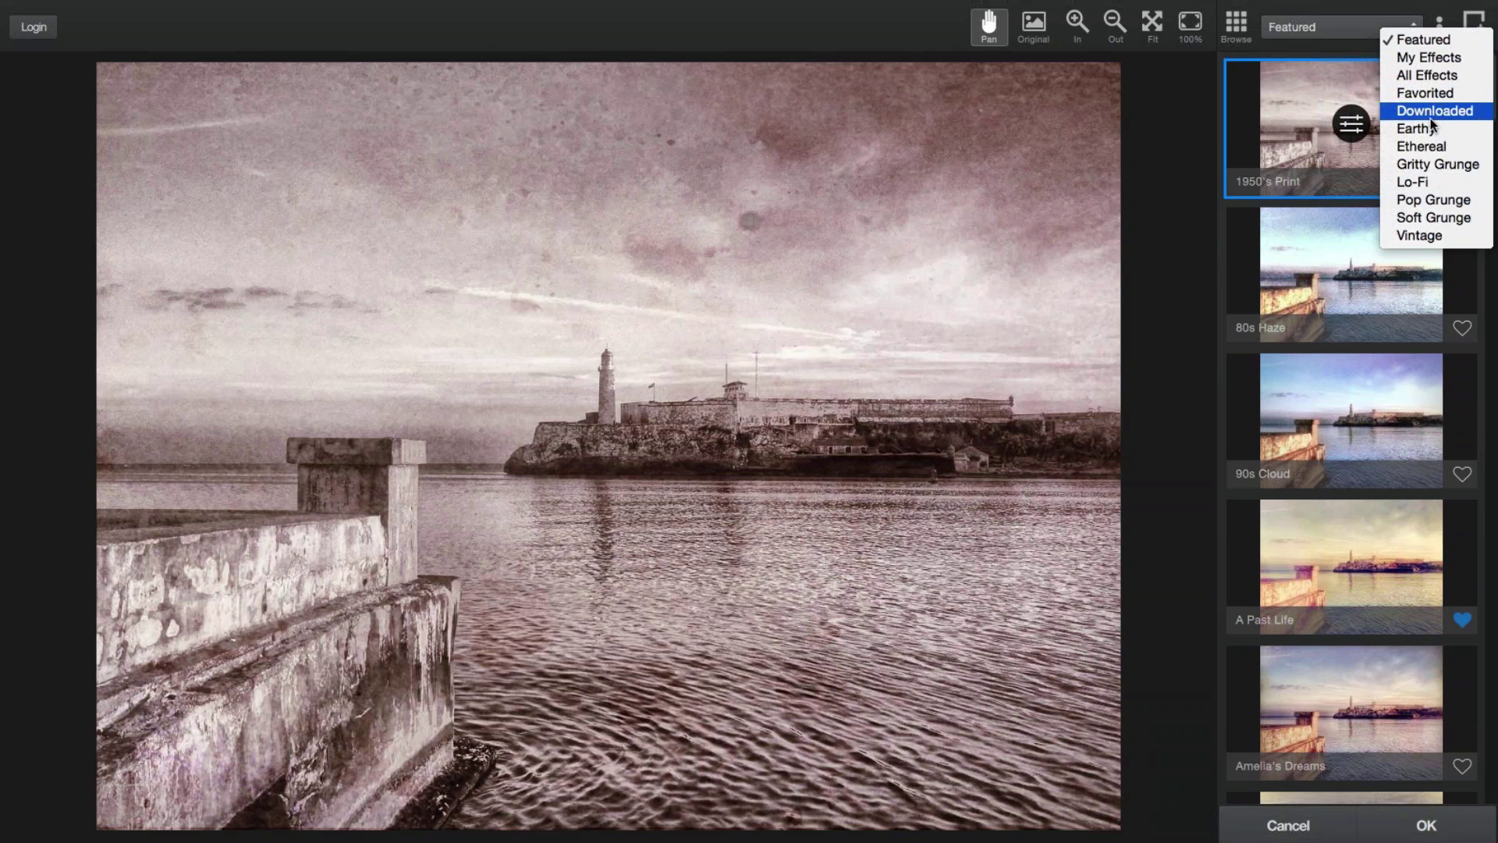
{"action": "left_click", "coordinate": [1440, 236]}
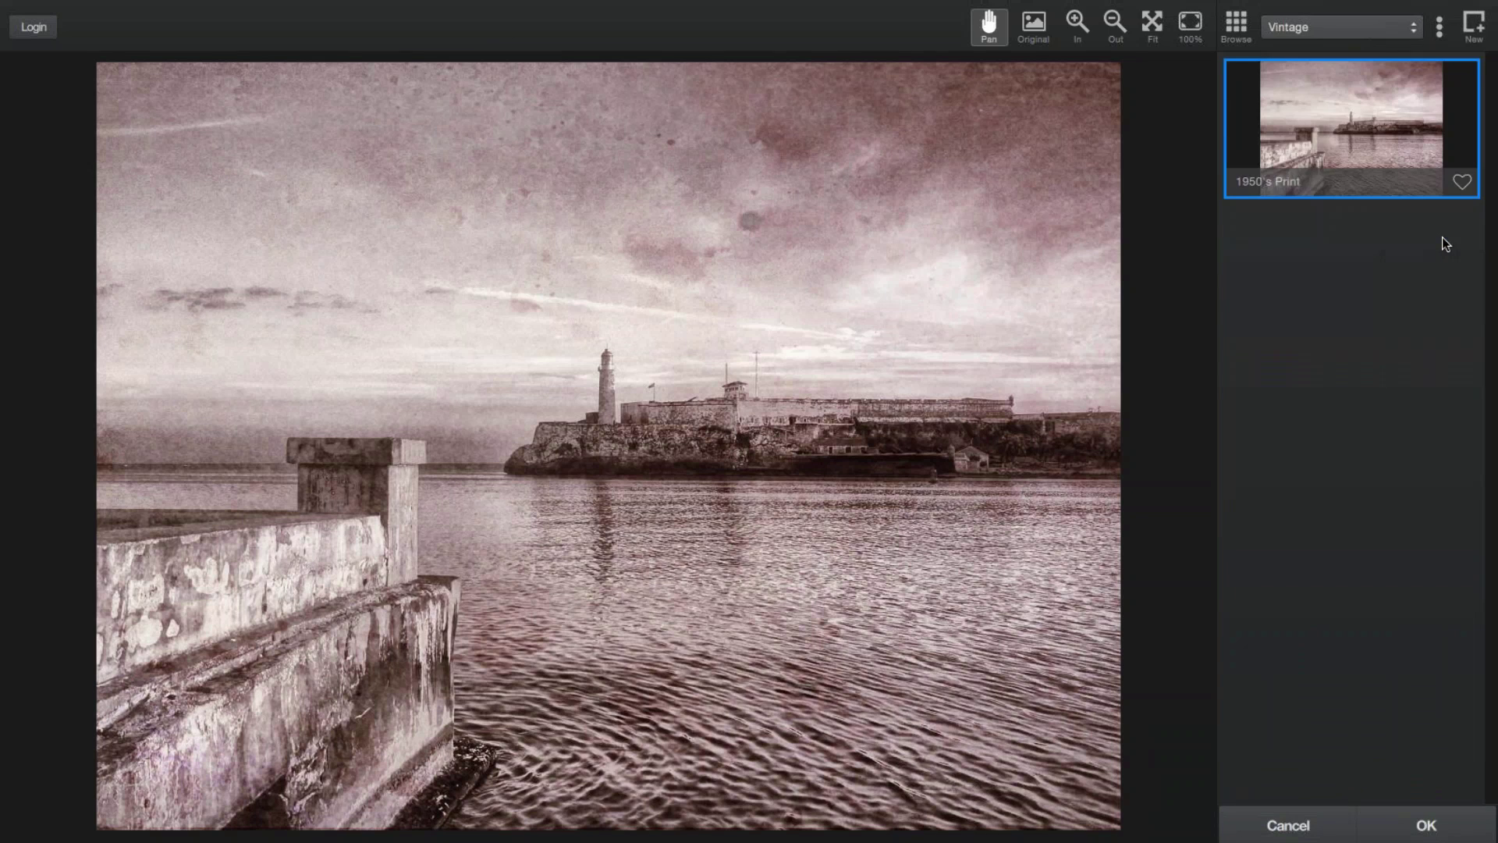
{"action": "scroll", "coordinate": [1428, 673], "scroll_direction": "down", "scroll_amount": 2}
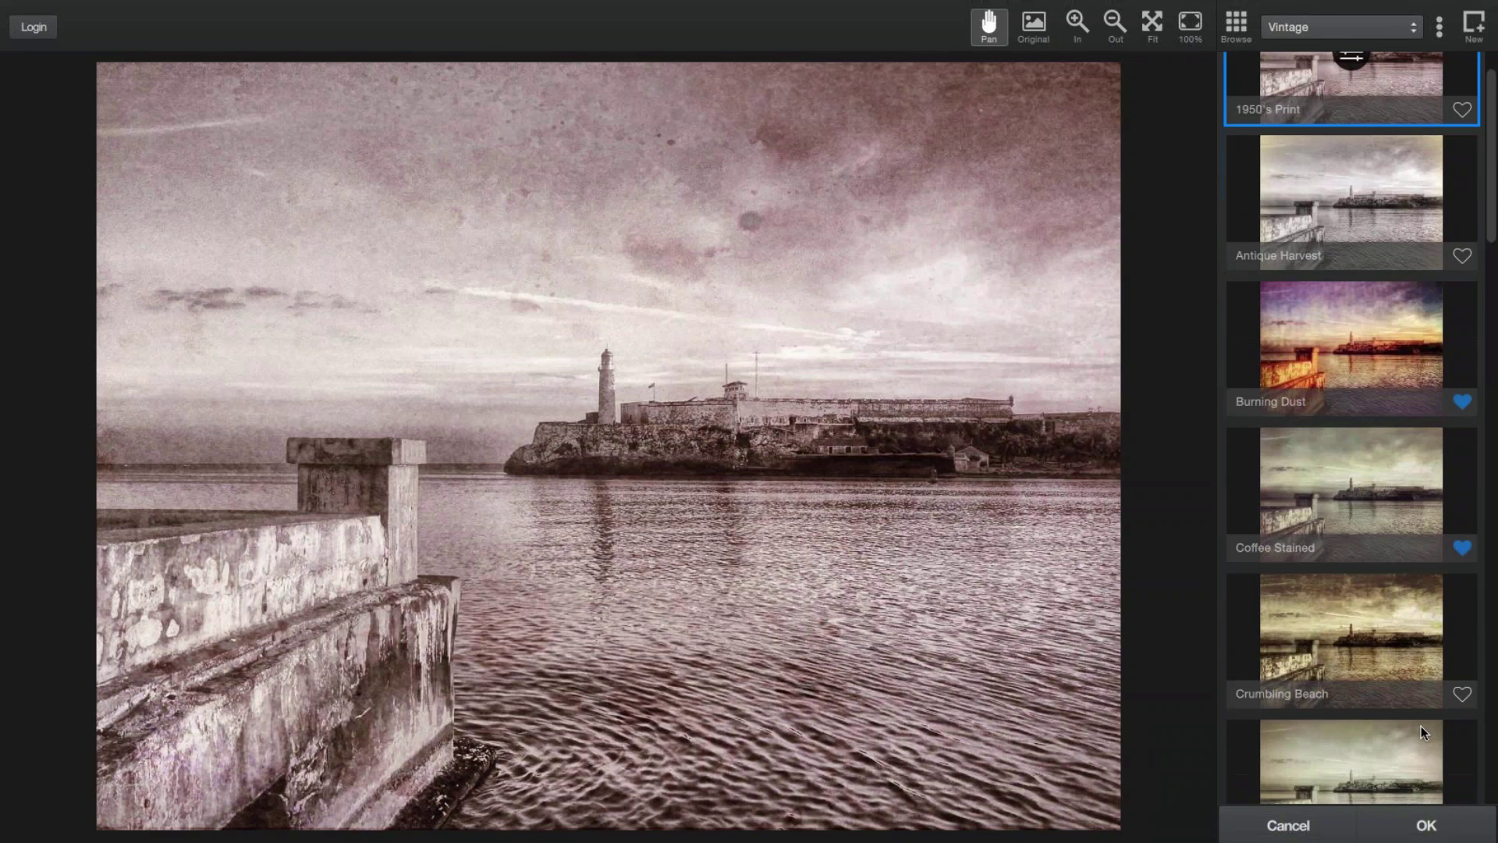
{"action": "scroll", "coordinate": [1421, 725], "scroll_direction": "down", "scroll_amount": 7}
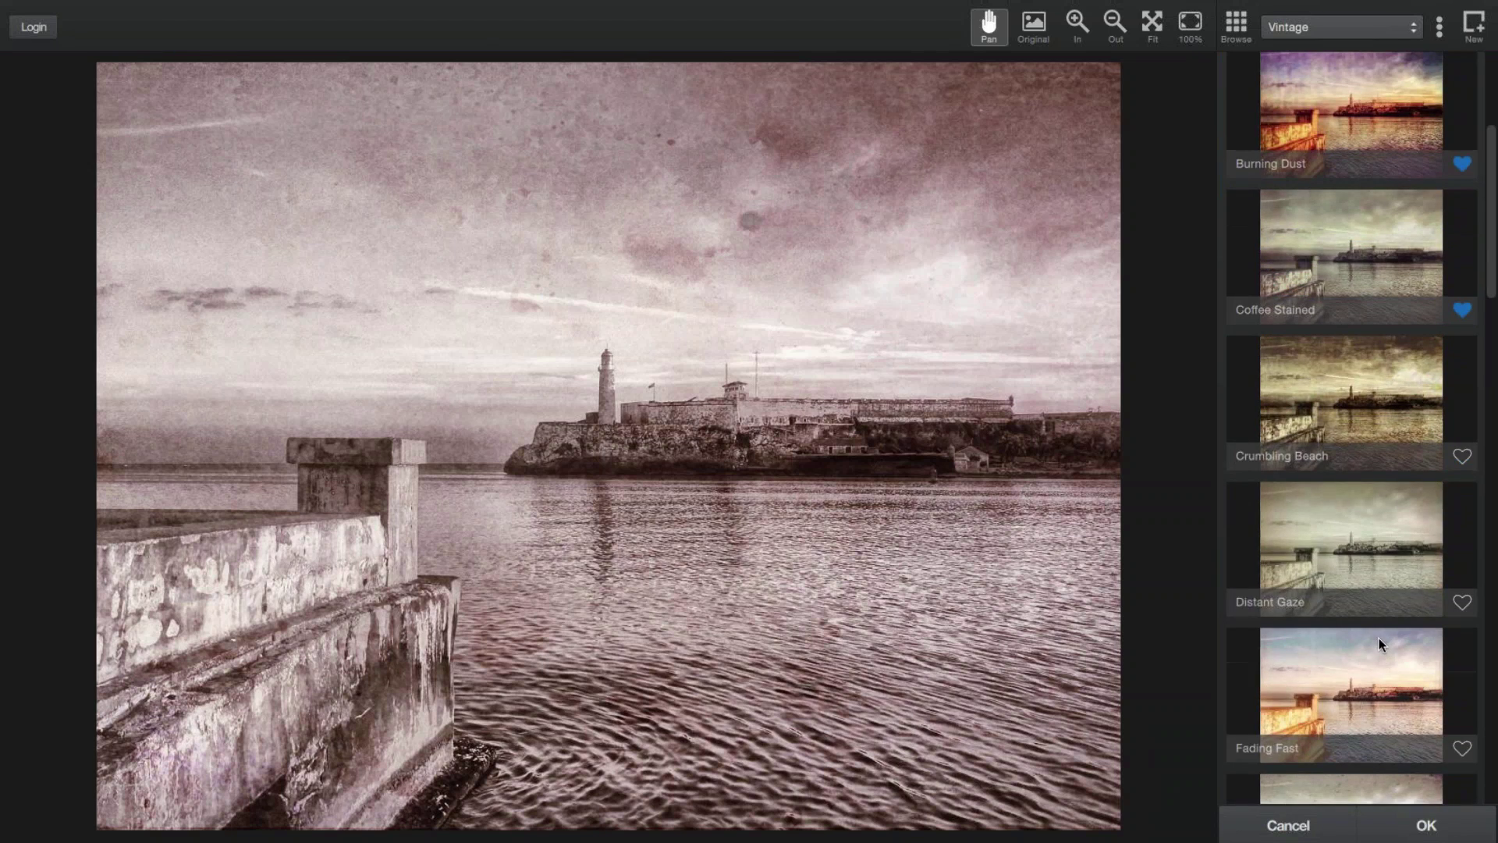
{"action": "scroll", "coordinate": [1373, 585], "scroll_direction": "up", "scroll_amount": 2}
{"action": "scroll", "coordinate": [1370, 542], "scroll_direction": "up", "scroll_amount": 7}
{"action": "left_click", "coordinate": [1412, 30]}
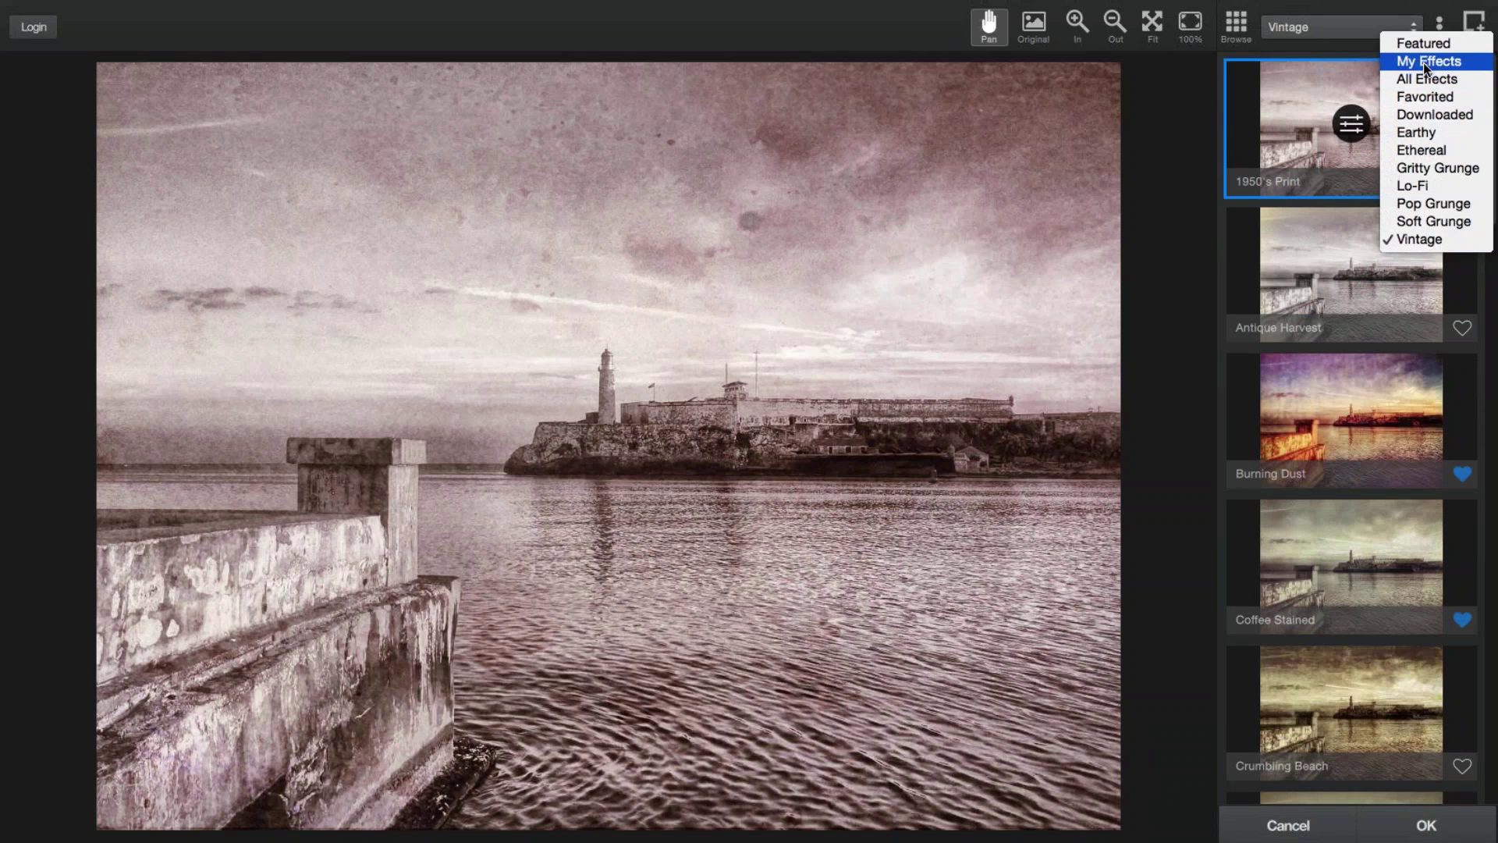
{"action": "left_click", "coordinate": [1332, 43]}
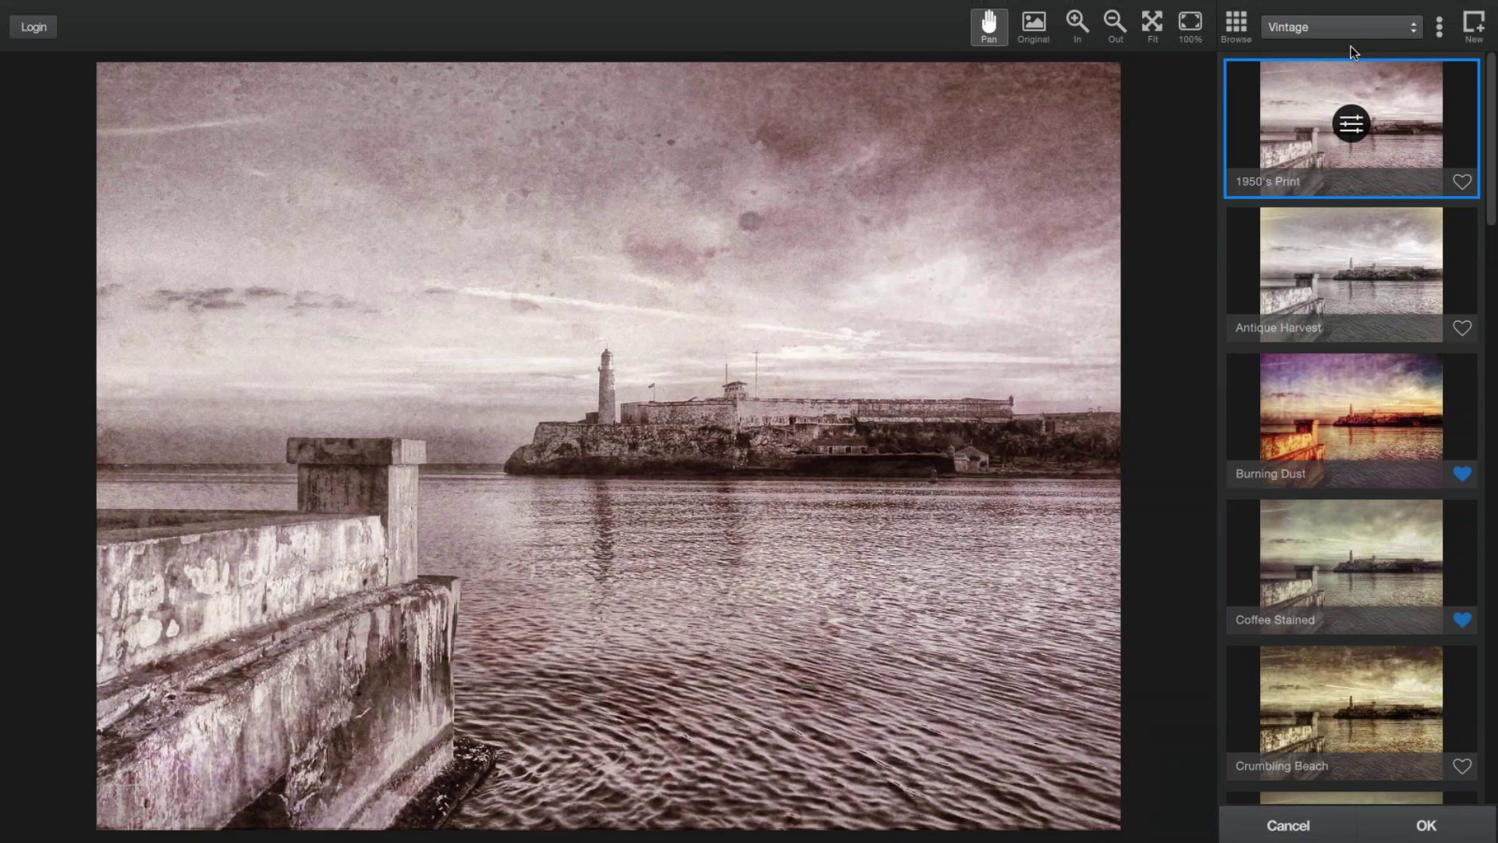
Step: Switch the effects list to Search mode and search the presets for "truck"
{"action": "left_click", "coordinate": [1440, 31]}
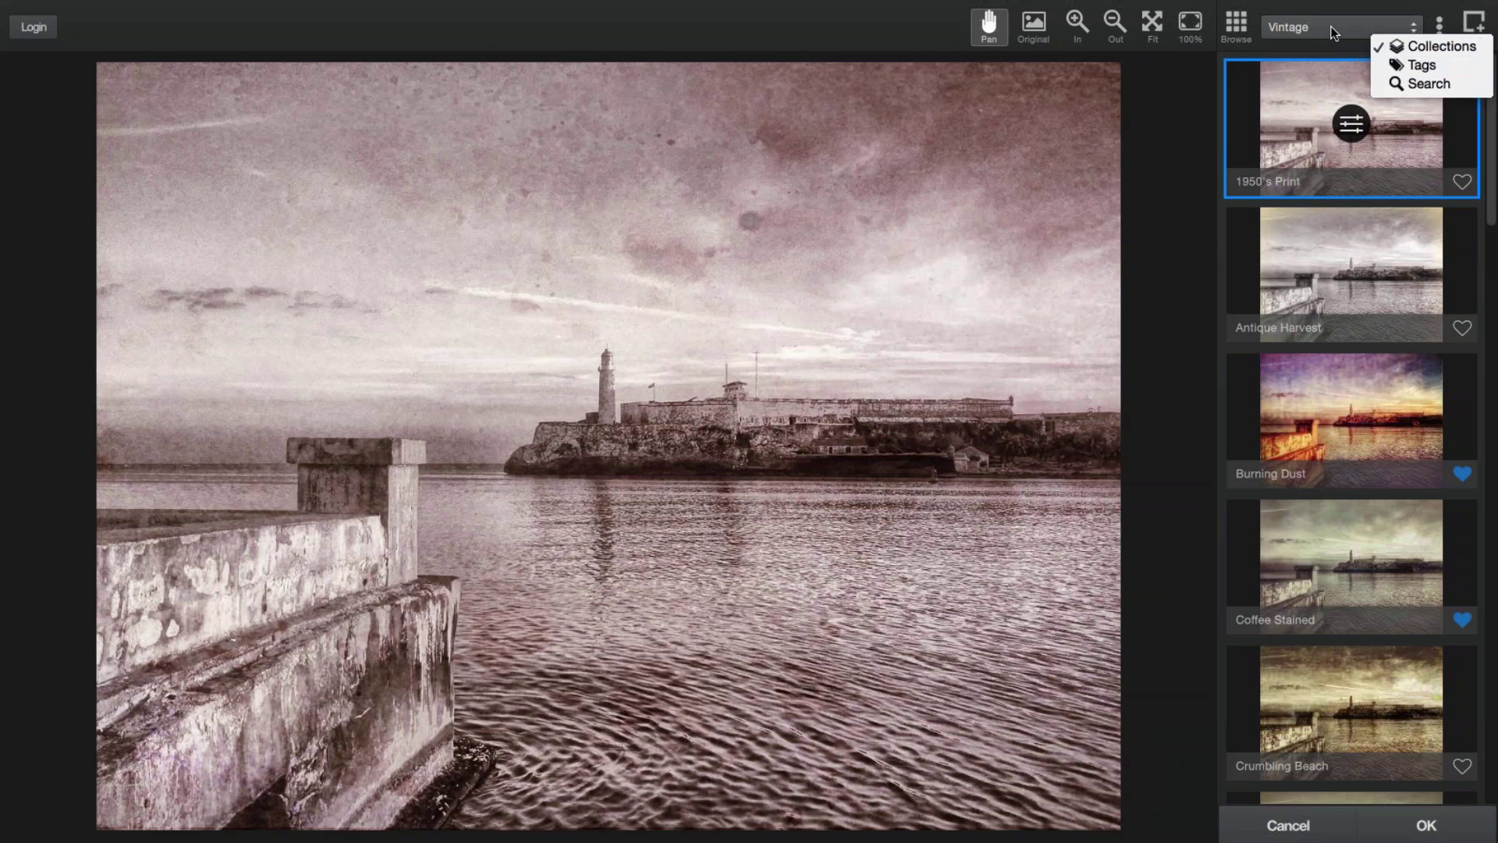
{"action": "left_click", "coordinate": [1432, 84]}
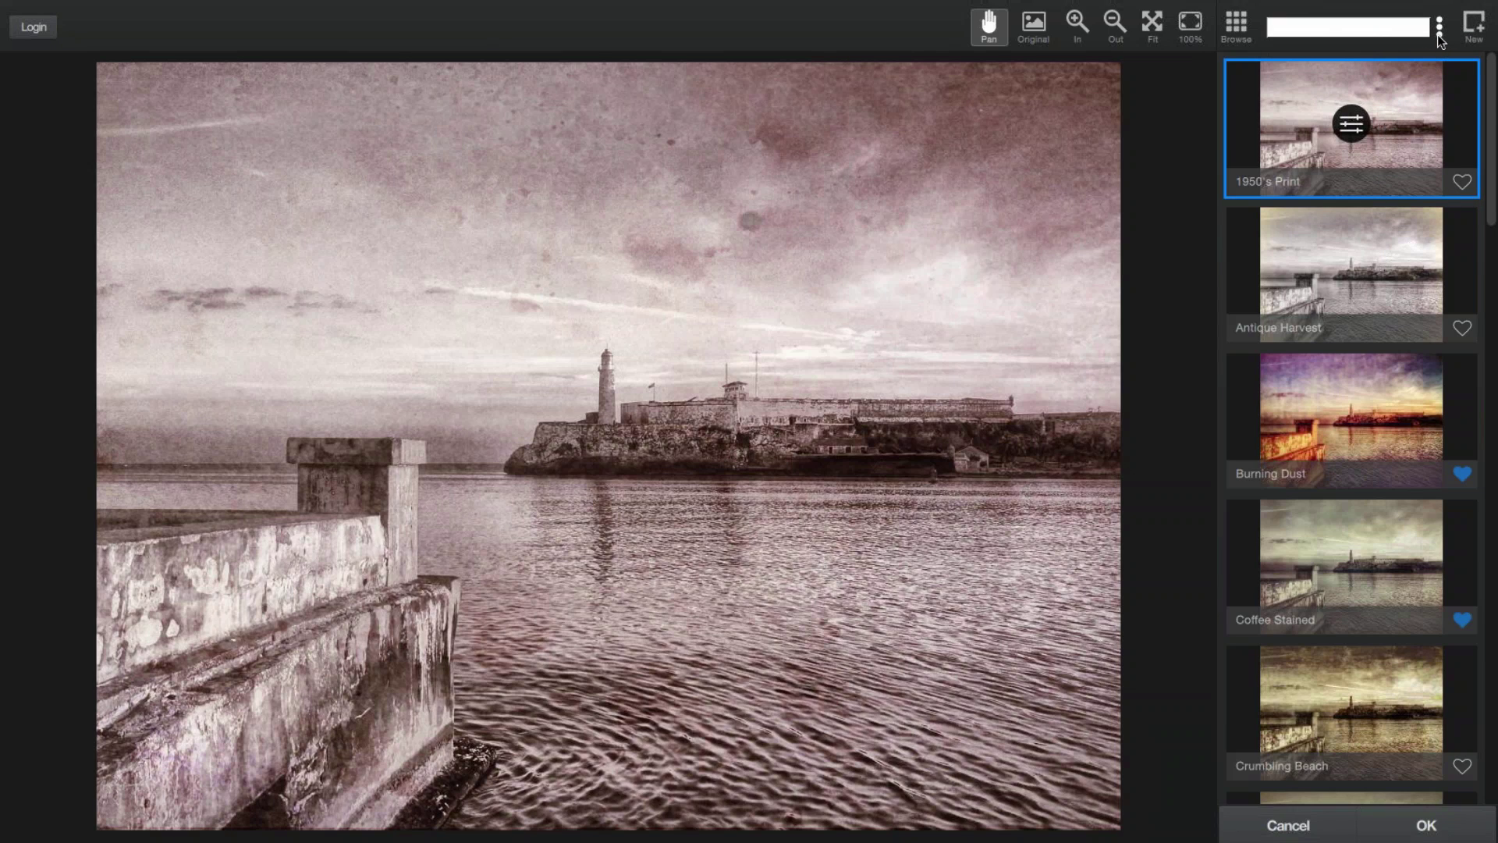
{"action": "left_click", "coordinate": [1312, 27]}
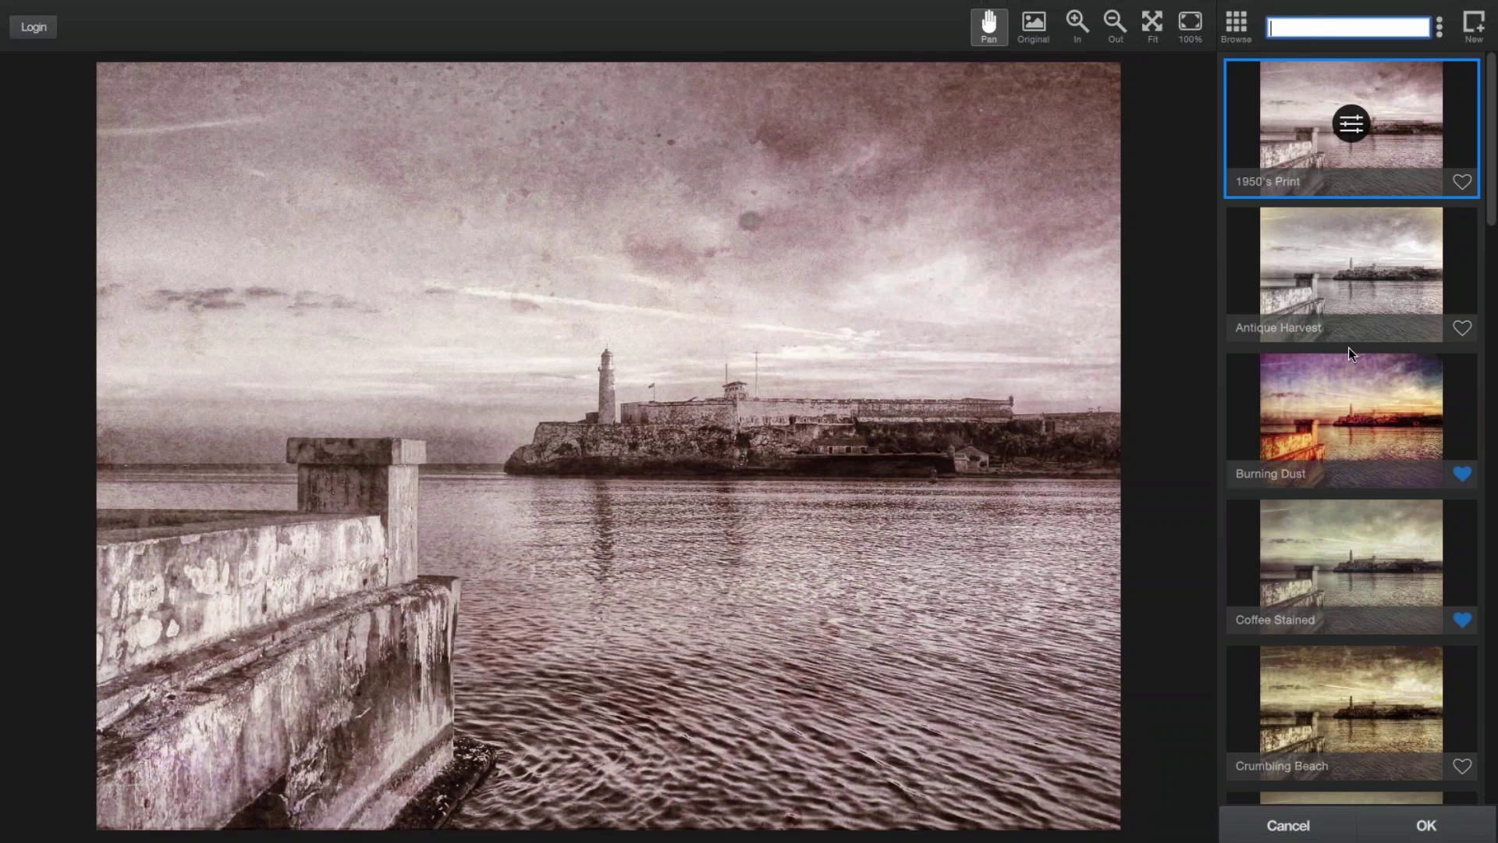
{"action": "scroll", "coordinate": [1289, 435], "scroll_direction": "down", "scroll_amount": 1}
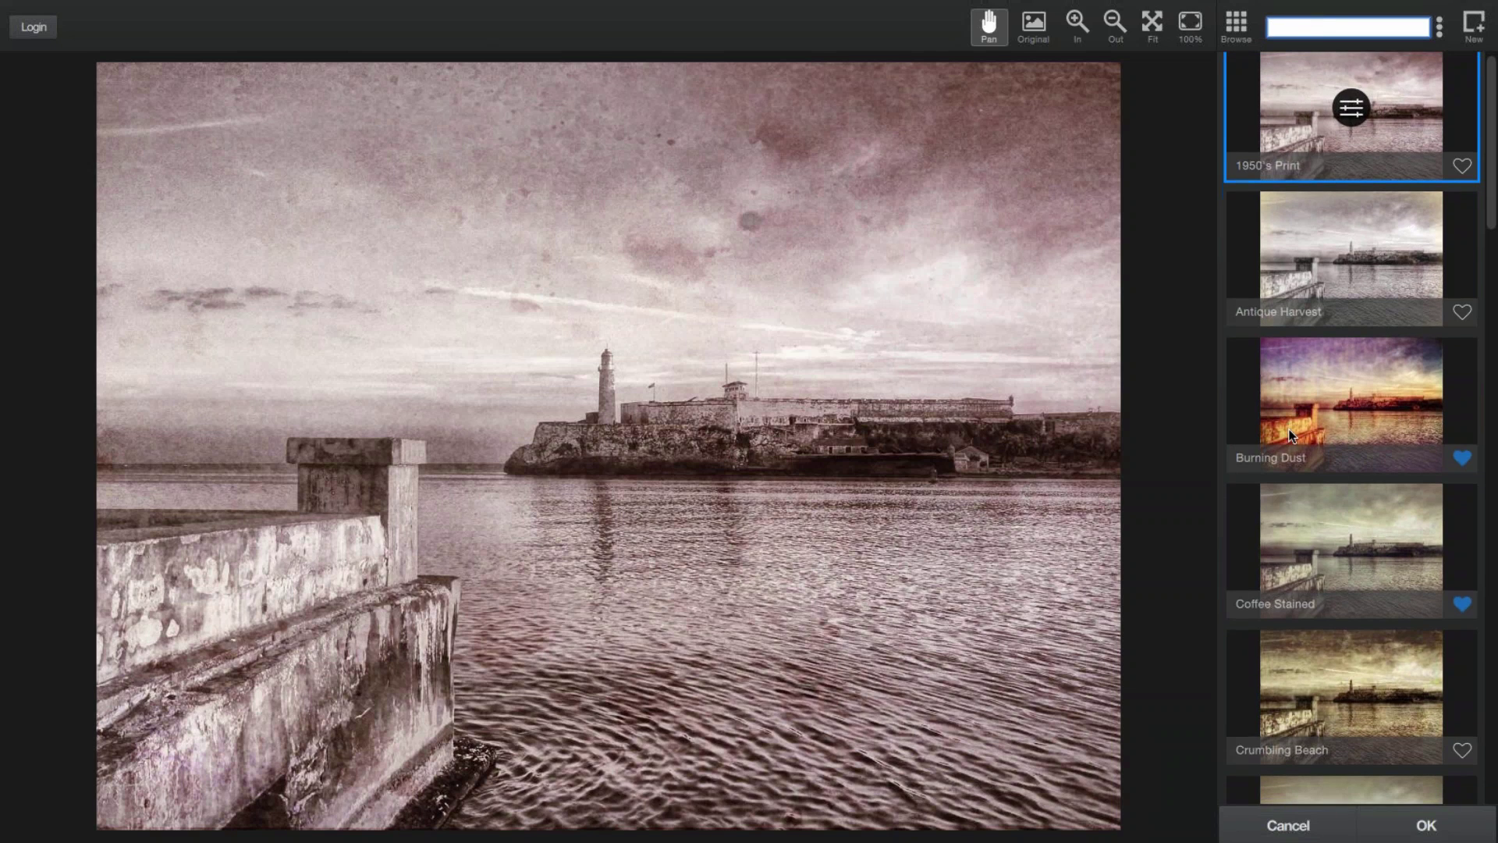
{"action": "scroll", "coordinate": [1289, 435], "scroll_direction": "down", "scroll_amount": 3}
{"action": "scroll", "coordinate": [1289, 436], "scroll_direction": "down", "scroll_amount": 10}
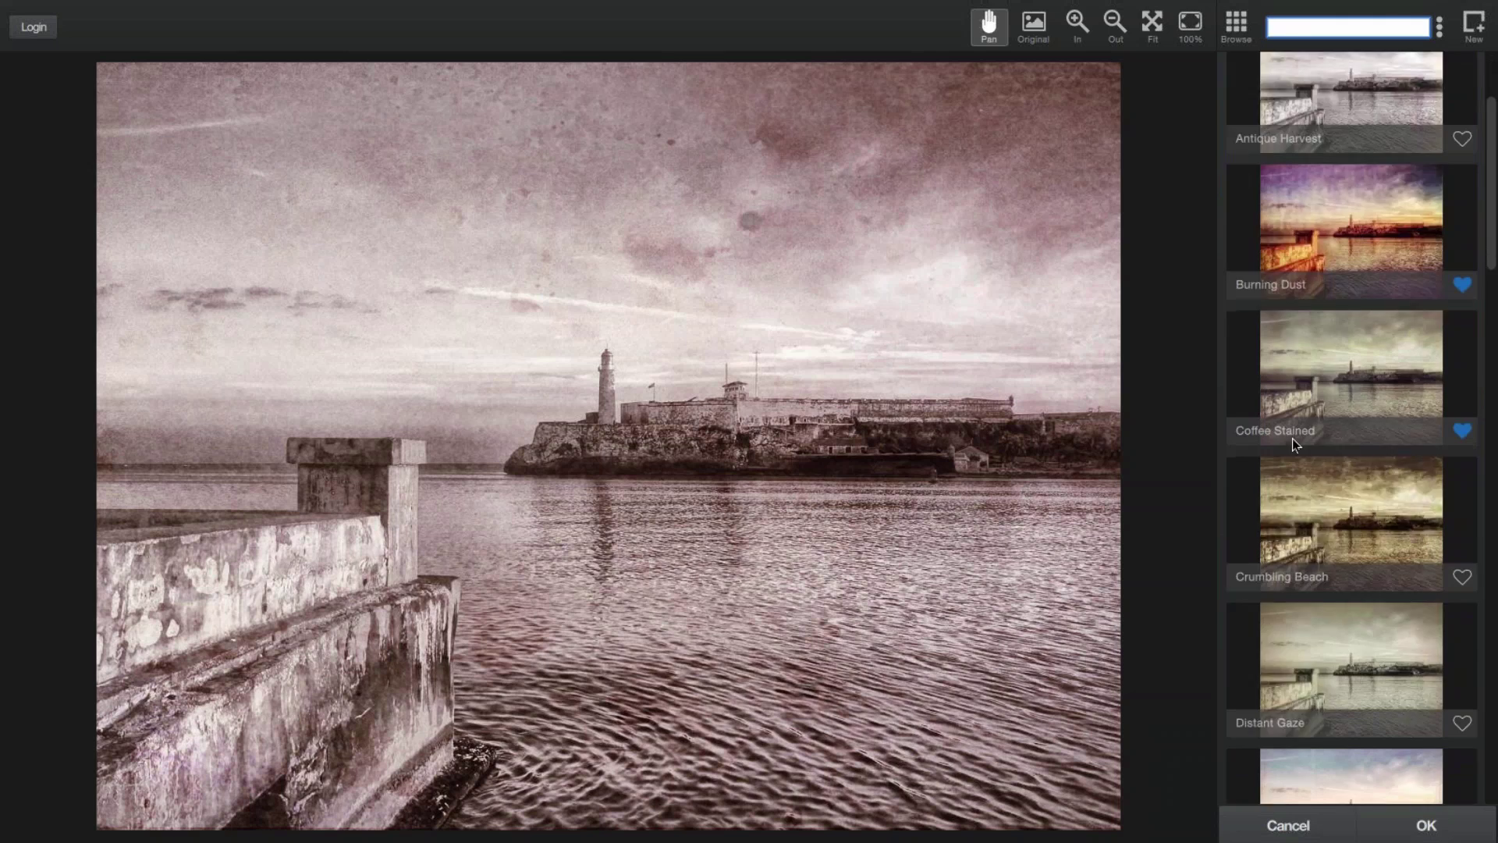
{"action": "scroll", "coordinate": [1355, 350], "scroll_direction": "up", "scroll_amount": 15}
{"action": "type", "text": "truck"}
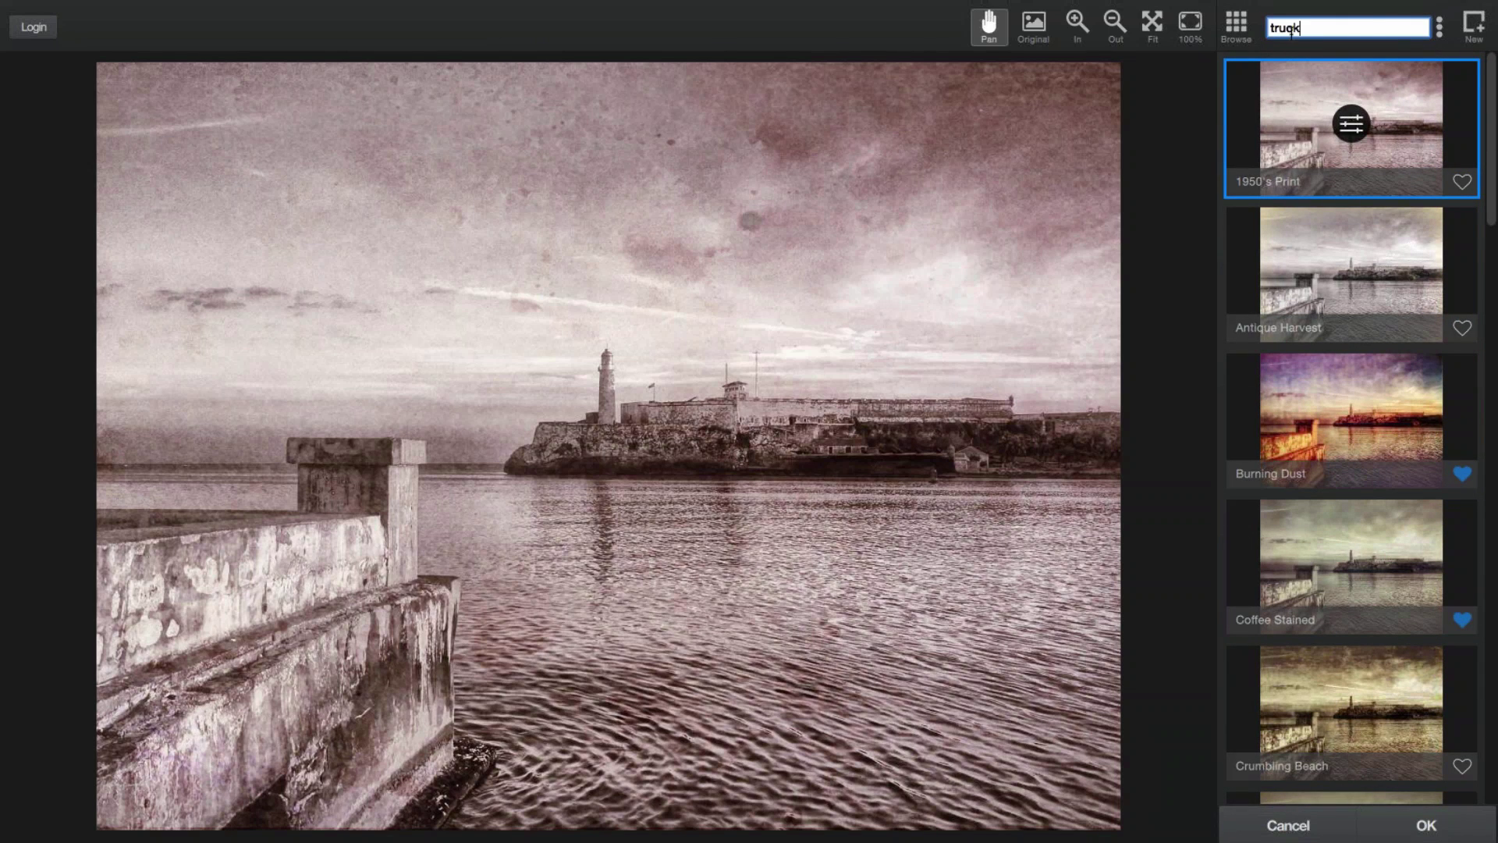
{"action": "key", "text": "Return"}
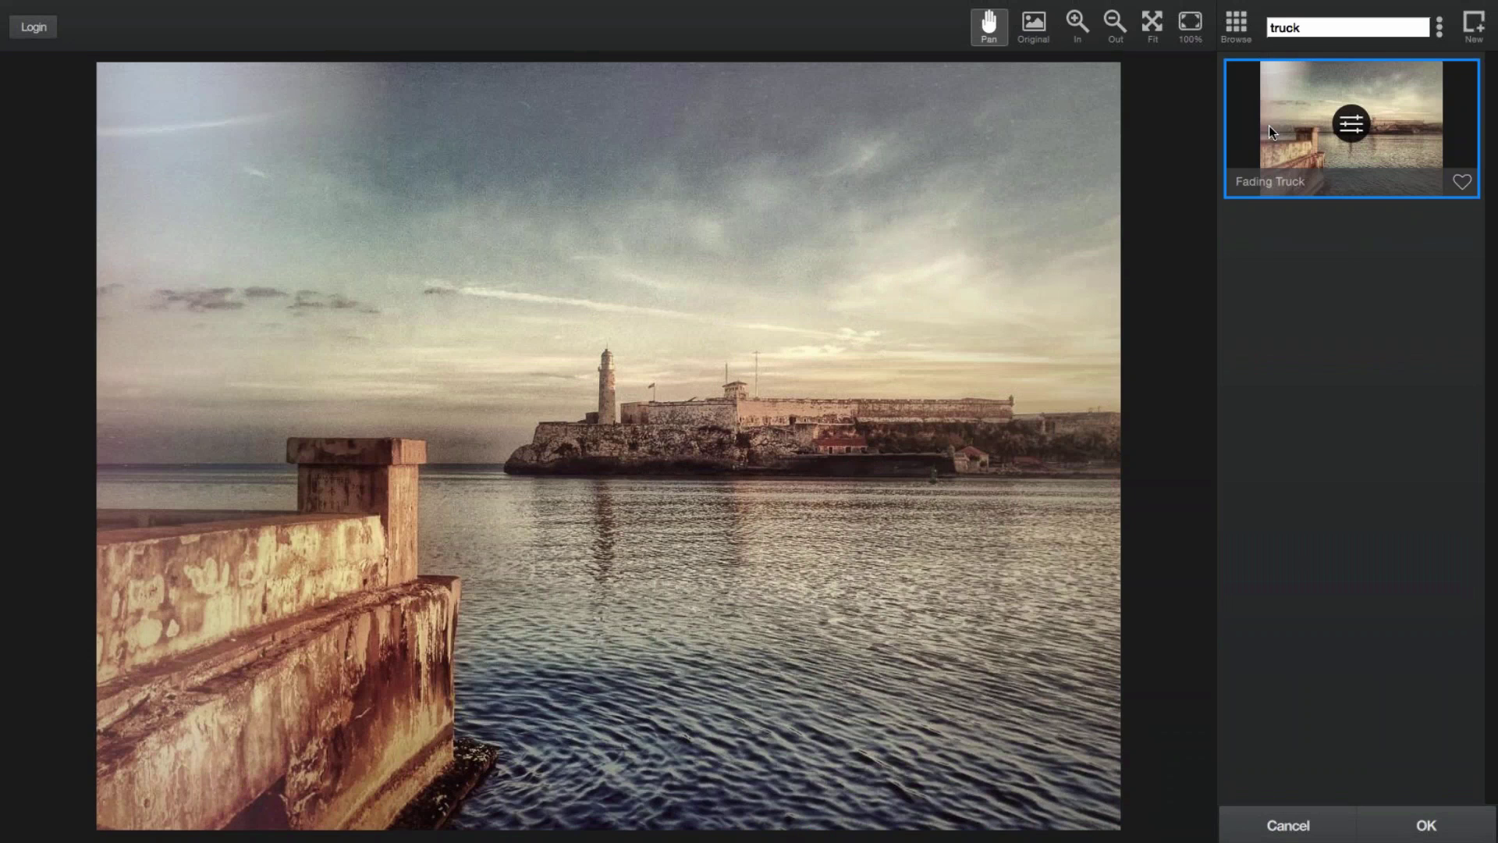
Step: Switch the effects list back to Collections and show the All Effects collection
{"action": "left_click", "coordinate": [1439, 27]}
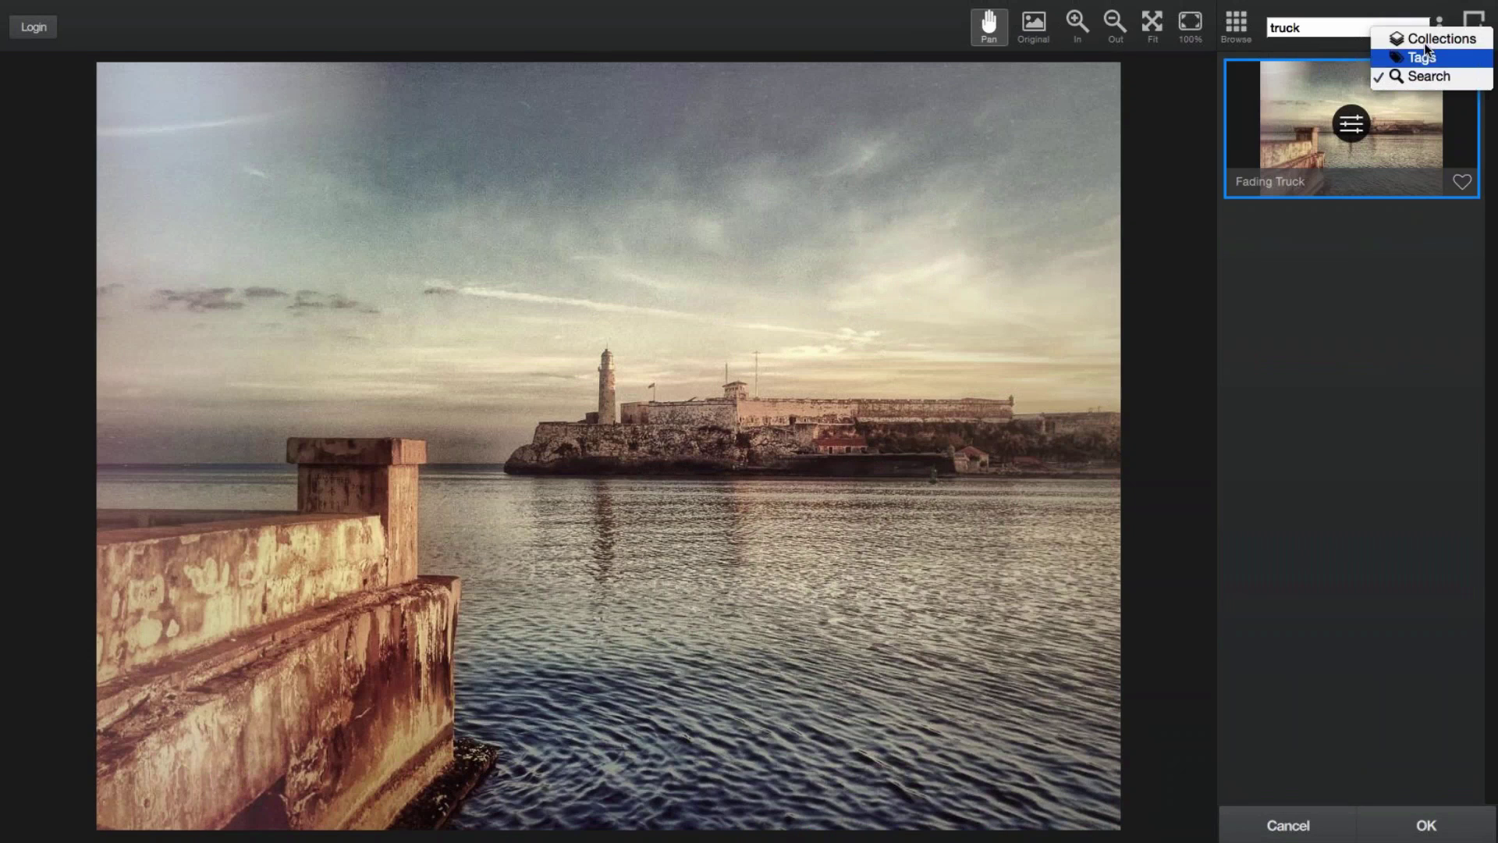
{"action": "left_click", "coordinate": [1422, 38]}
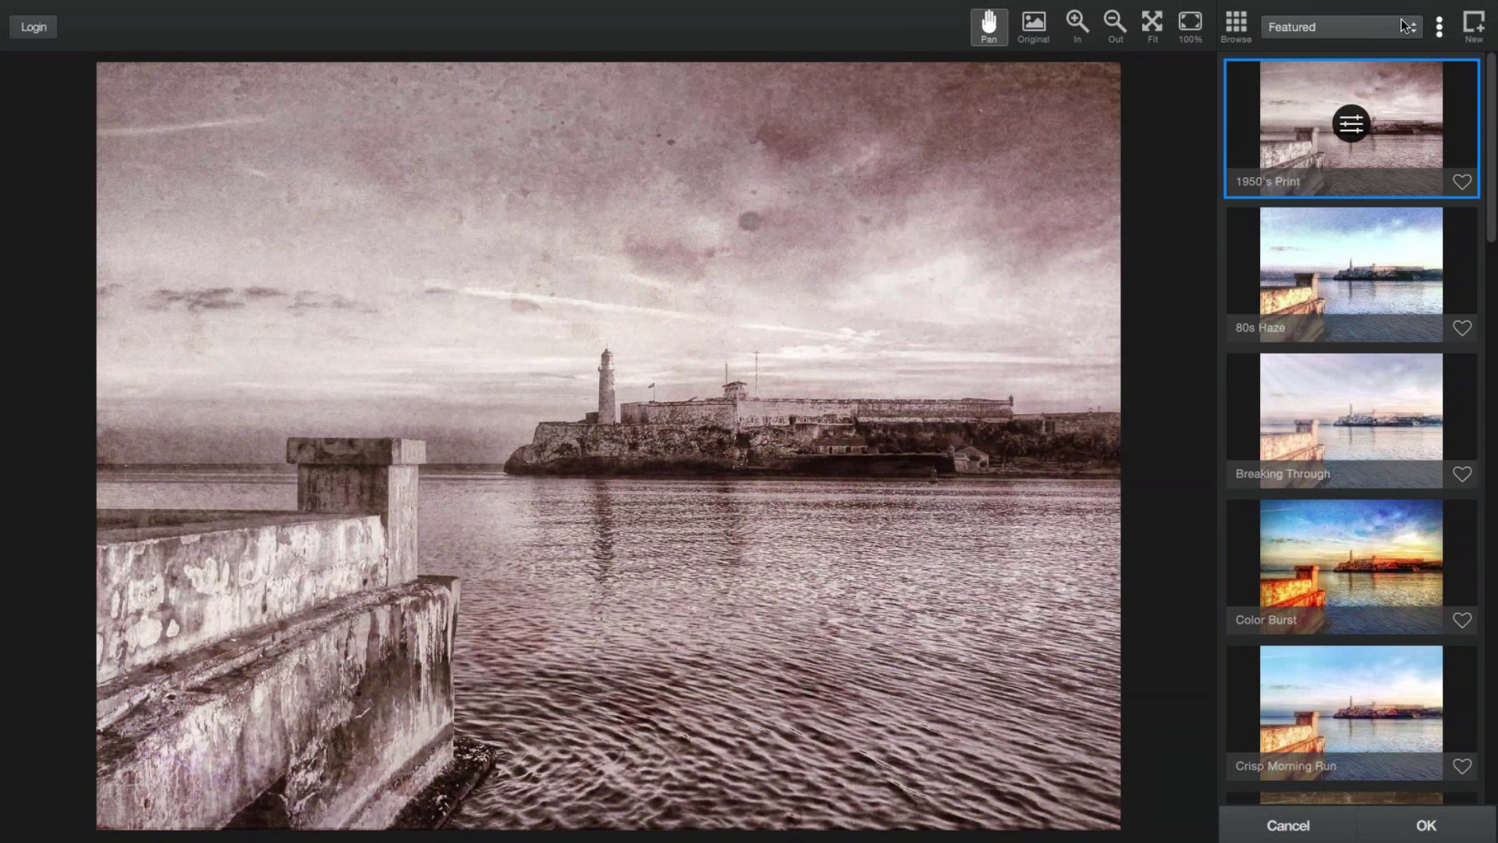
{"action": "left_click", "coordinate": [1413, 30]}
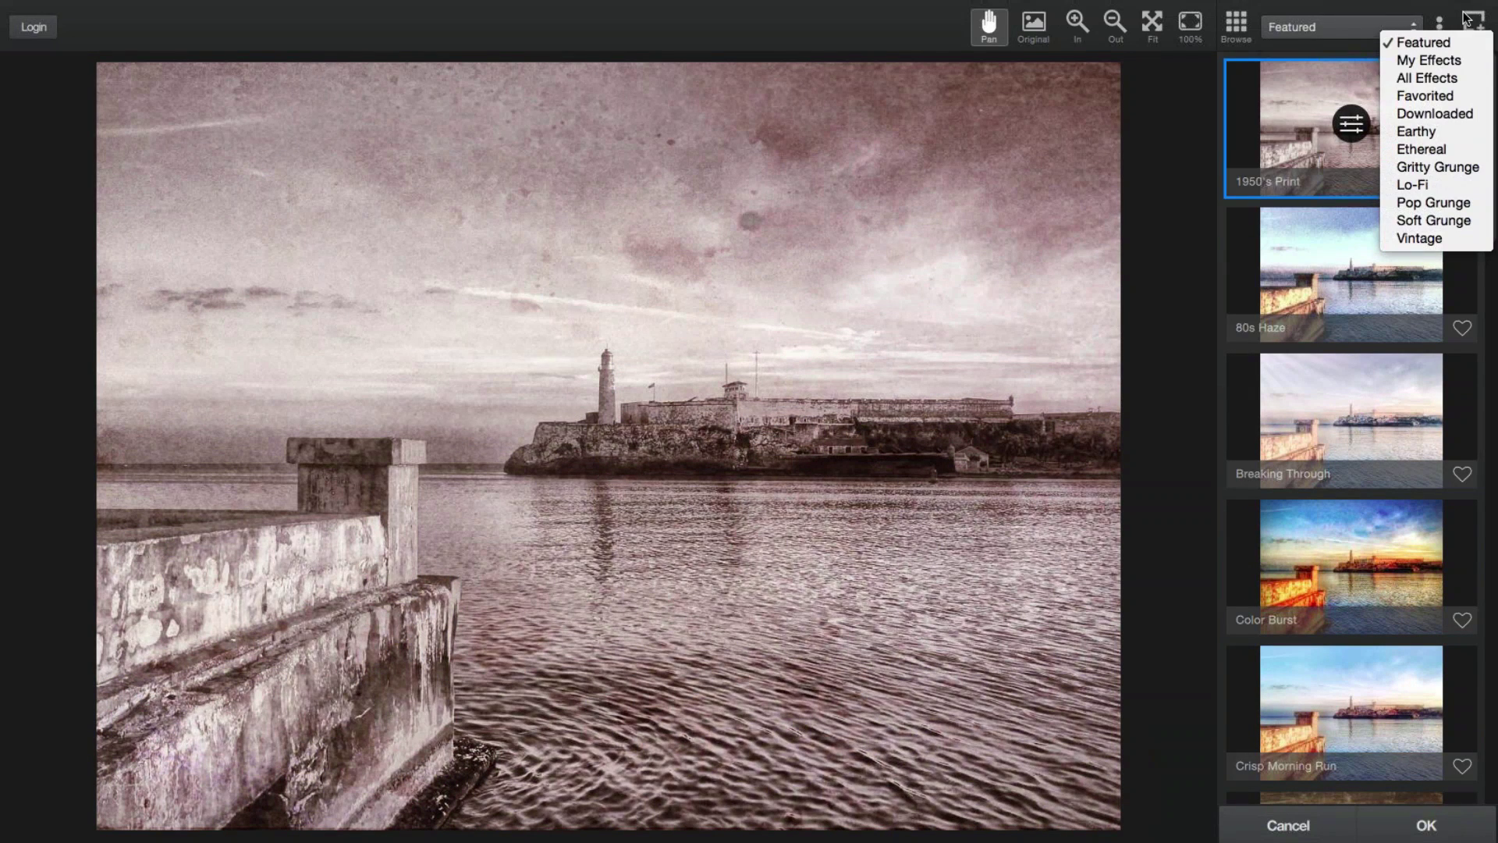
{"action": "left_click", "coordinate": [1424, 78]}
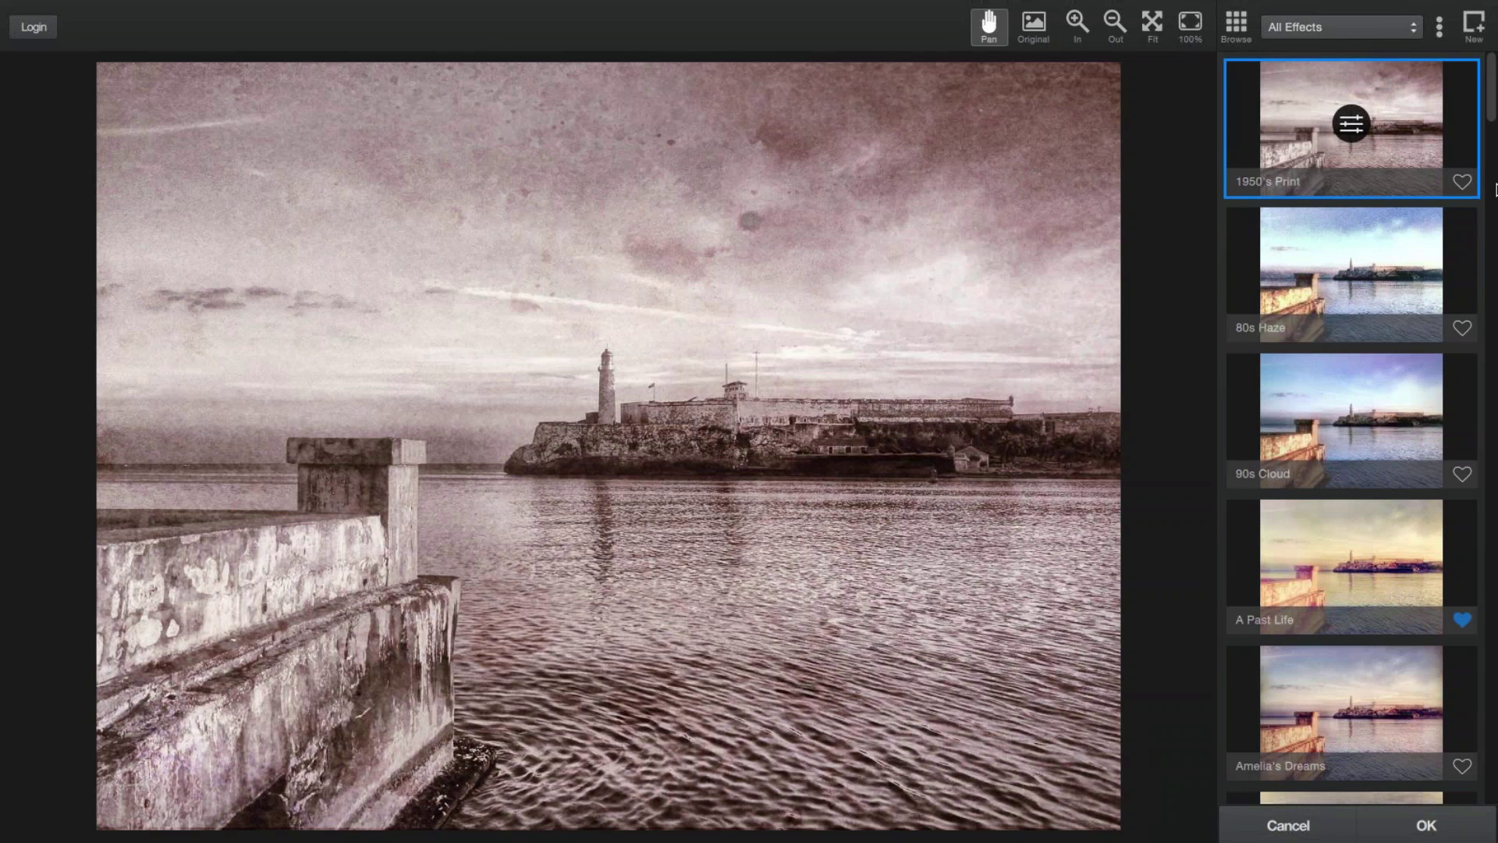
Step: Preview the All Effects presets one by one on the photo, from 80s Haze through A Past Life and Amelia's Dreams to the one after Antique Harvest
{"action": "key", "text": "Down"}
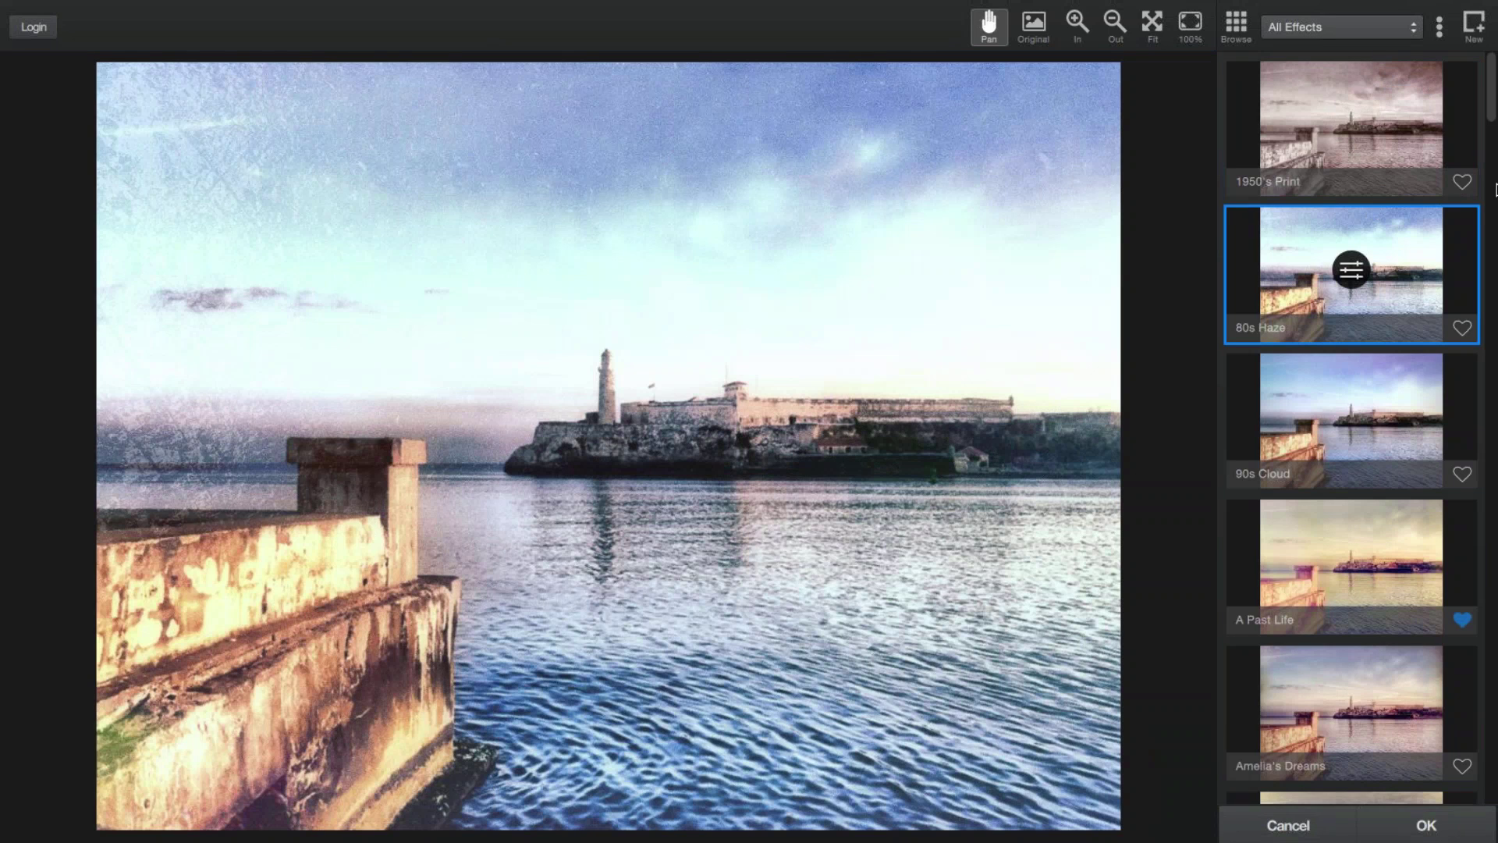
{"action": "key", "text": "Down"}
{"action": "key", "text": "Down"}
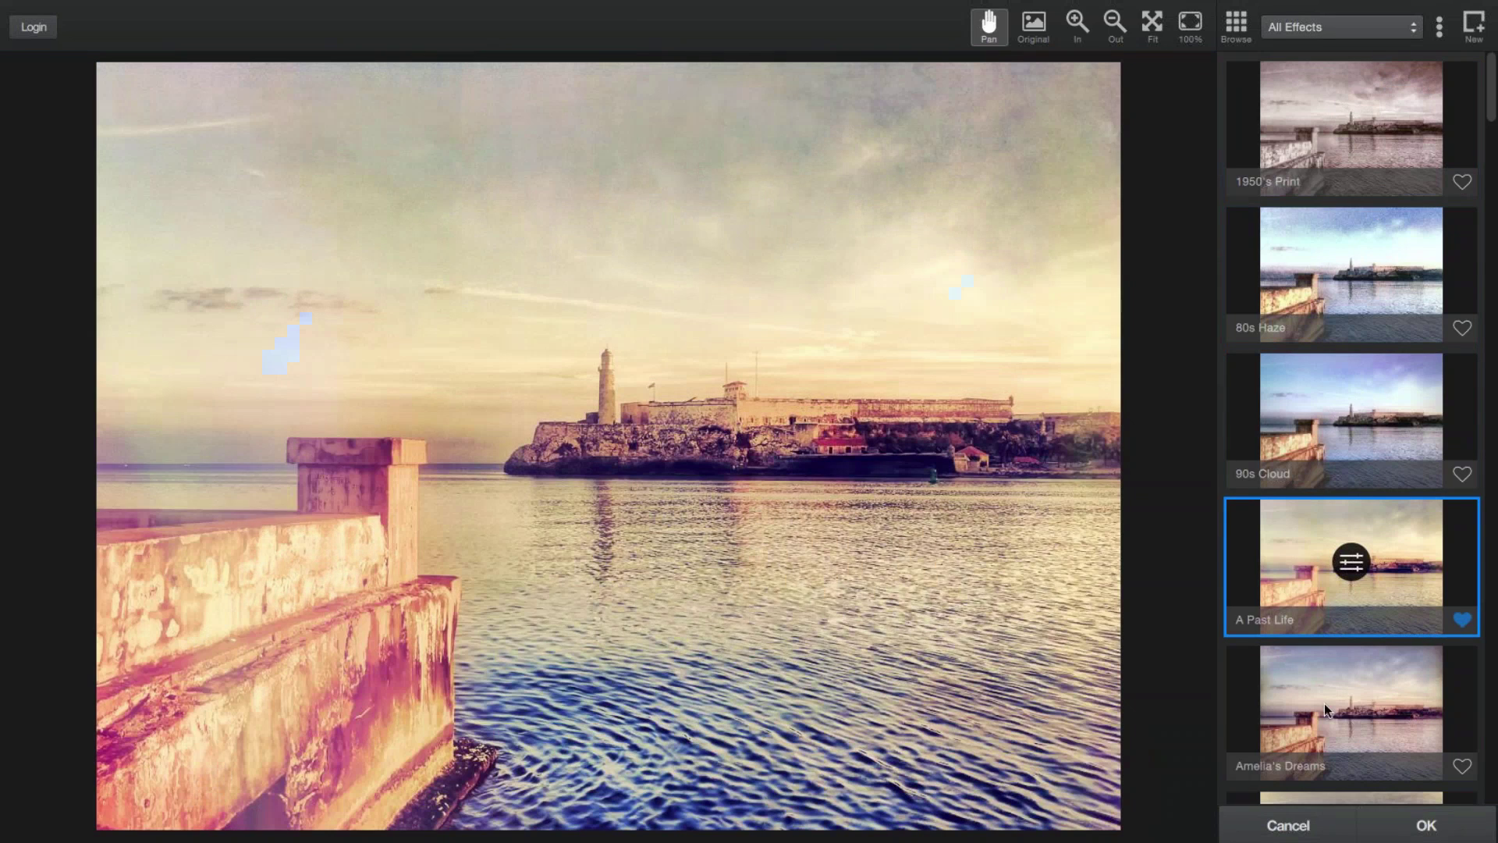
{"action": "left_click", "coordinate": [1412, 703]}
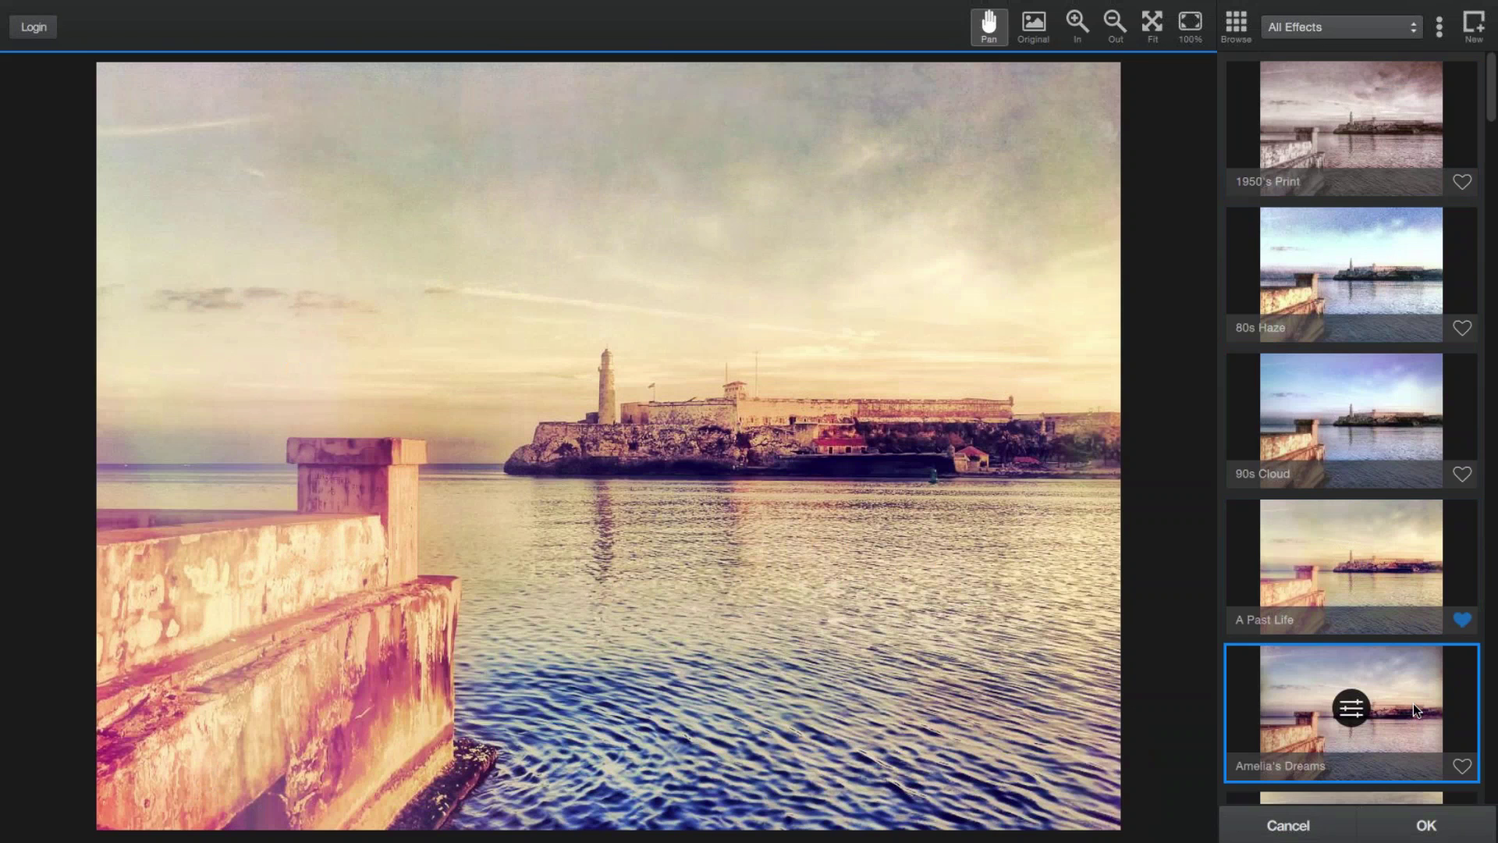
{"action": "scroll", "coordinate": [1401, 685], "scroll_direction": "down", "scroll_amount": 3}
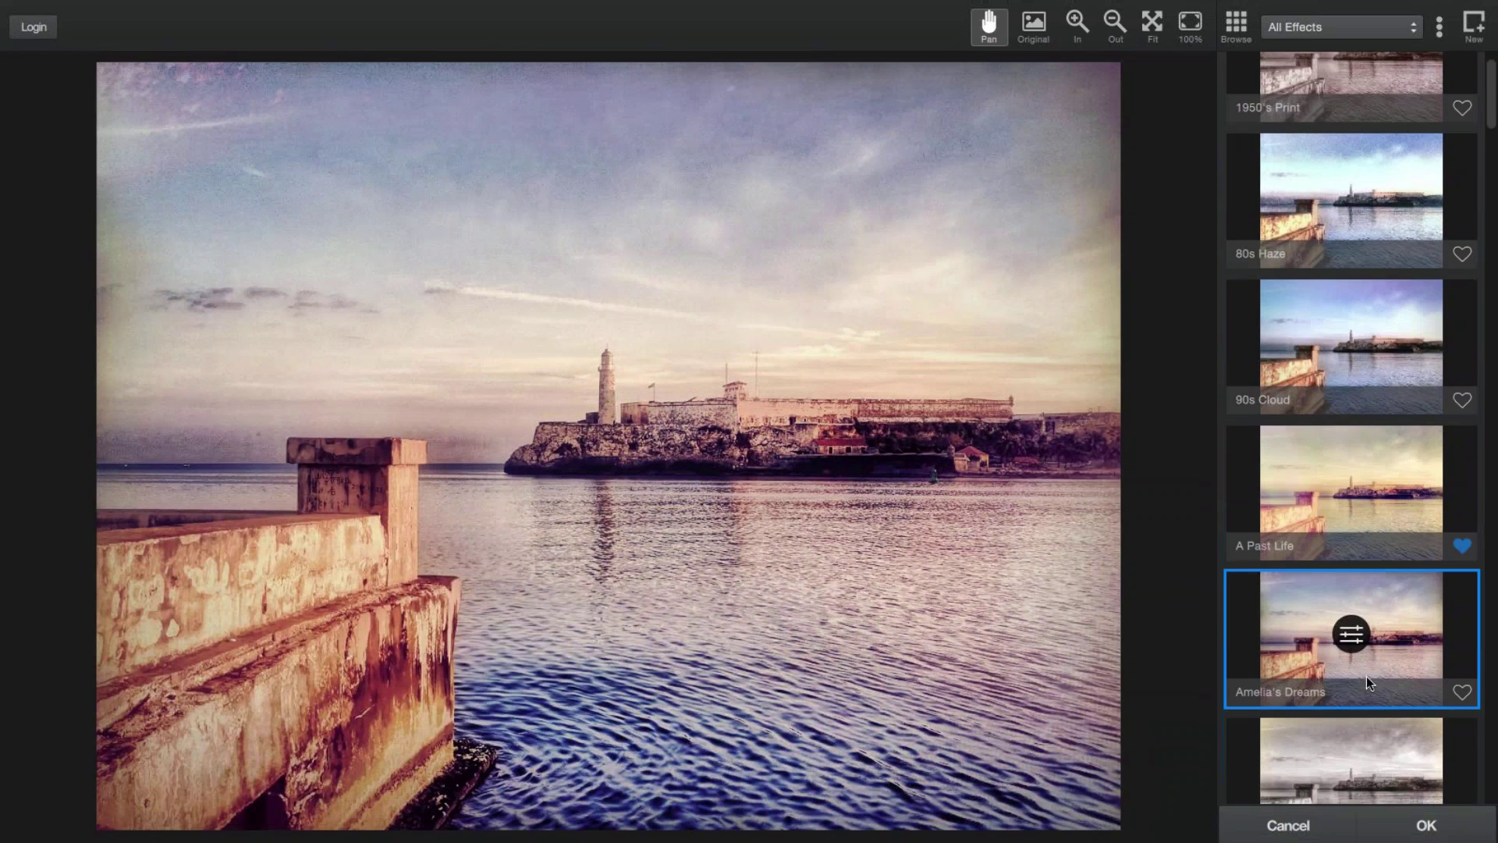
{"action": "left_click", "coordinate": [1341, 707]}
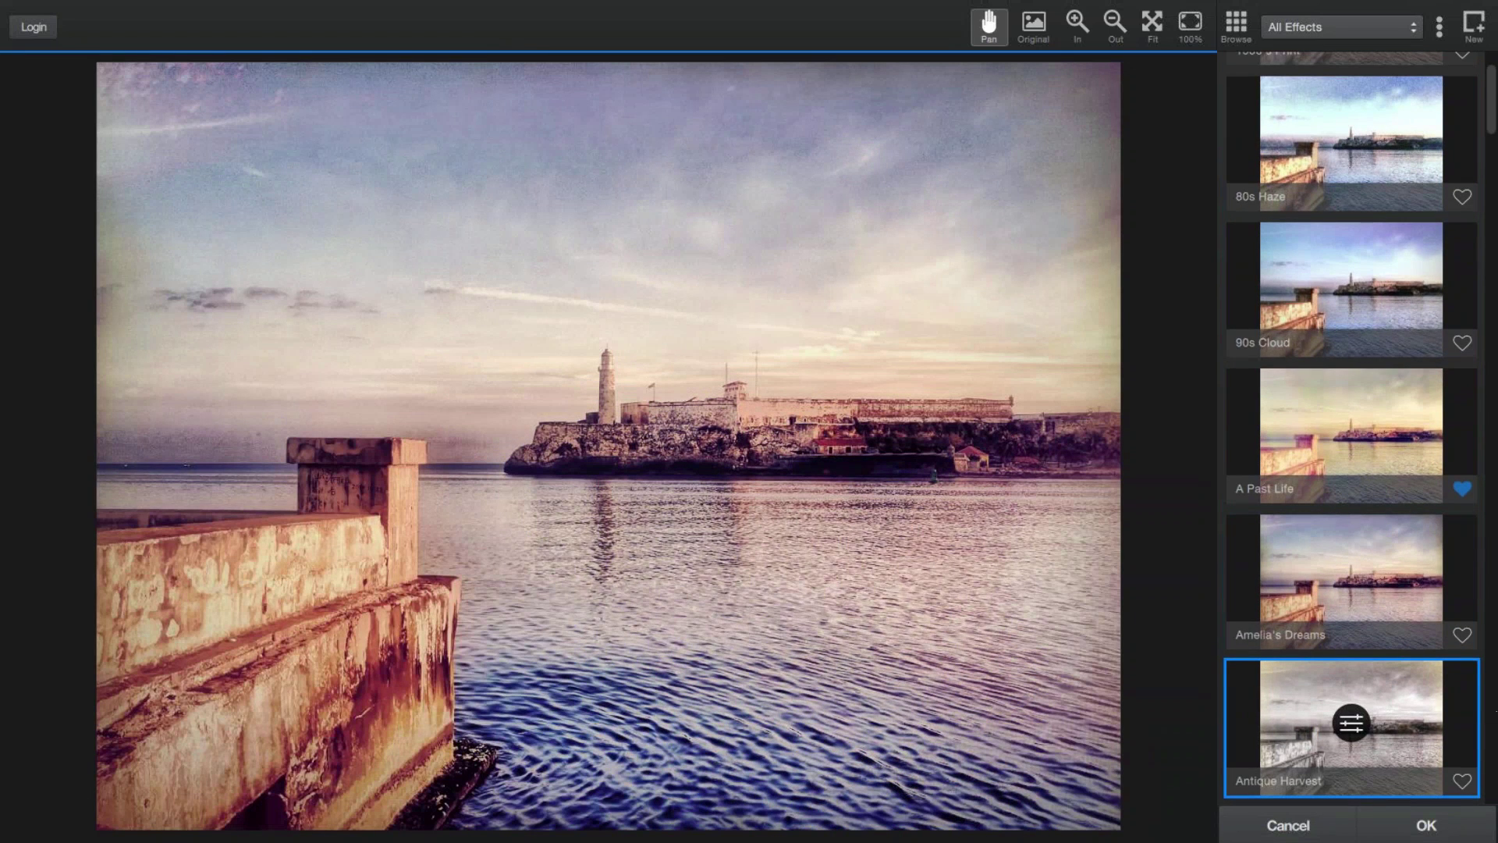
{"action": "scroll", "coordinate": [1291, 610], "scroll_direction": "down", "scroll_amount": 1}
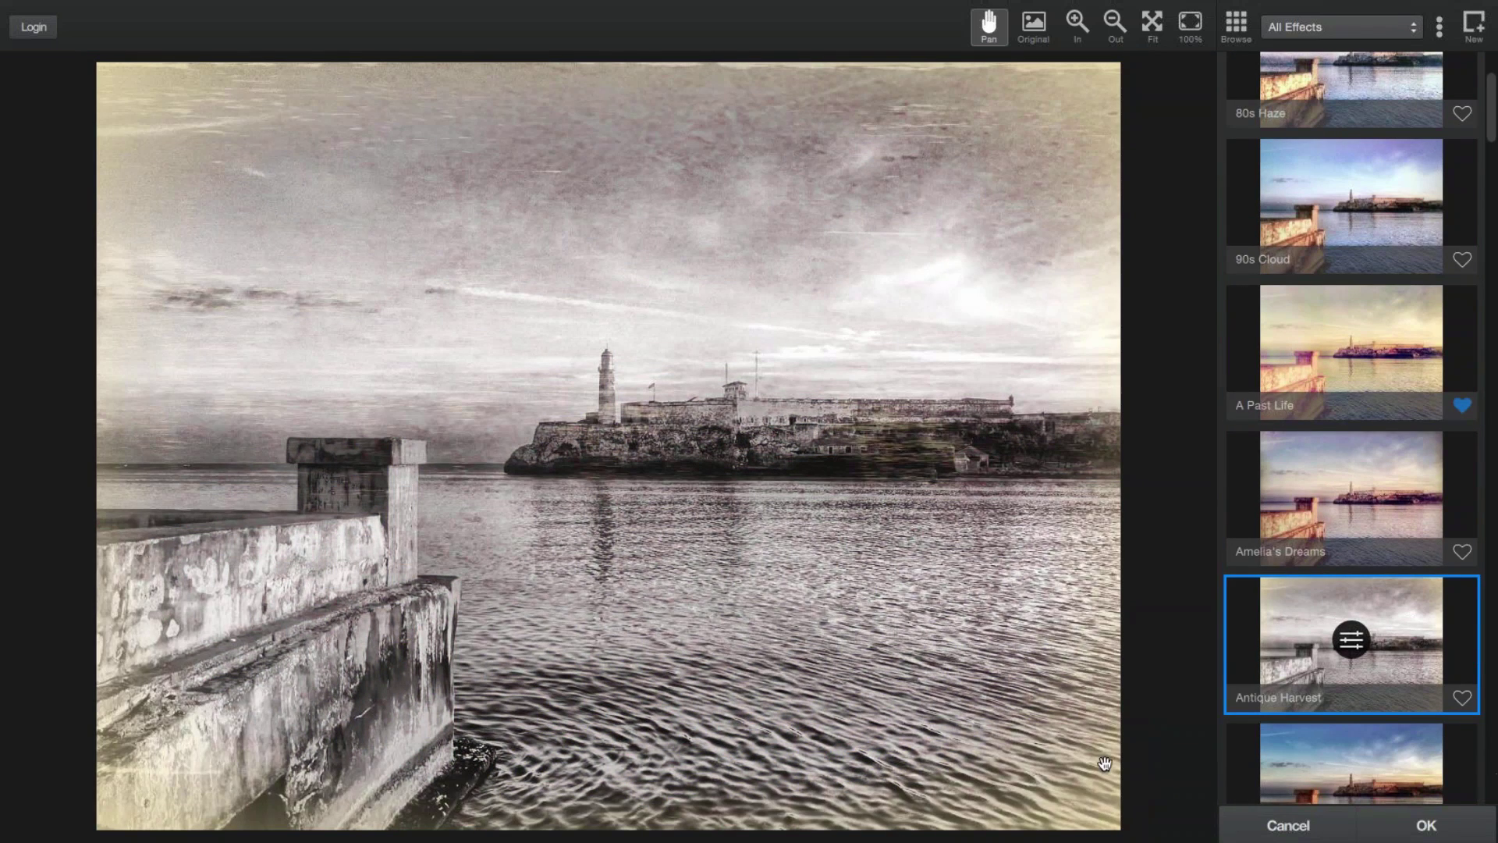
{"action": "left_click", "coordinate": [1376, 760]}
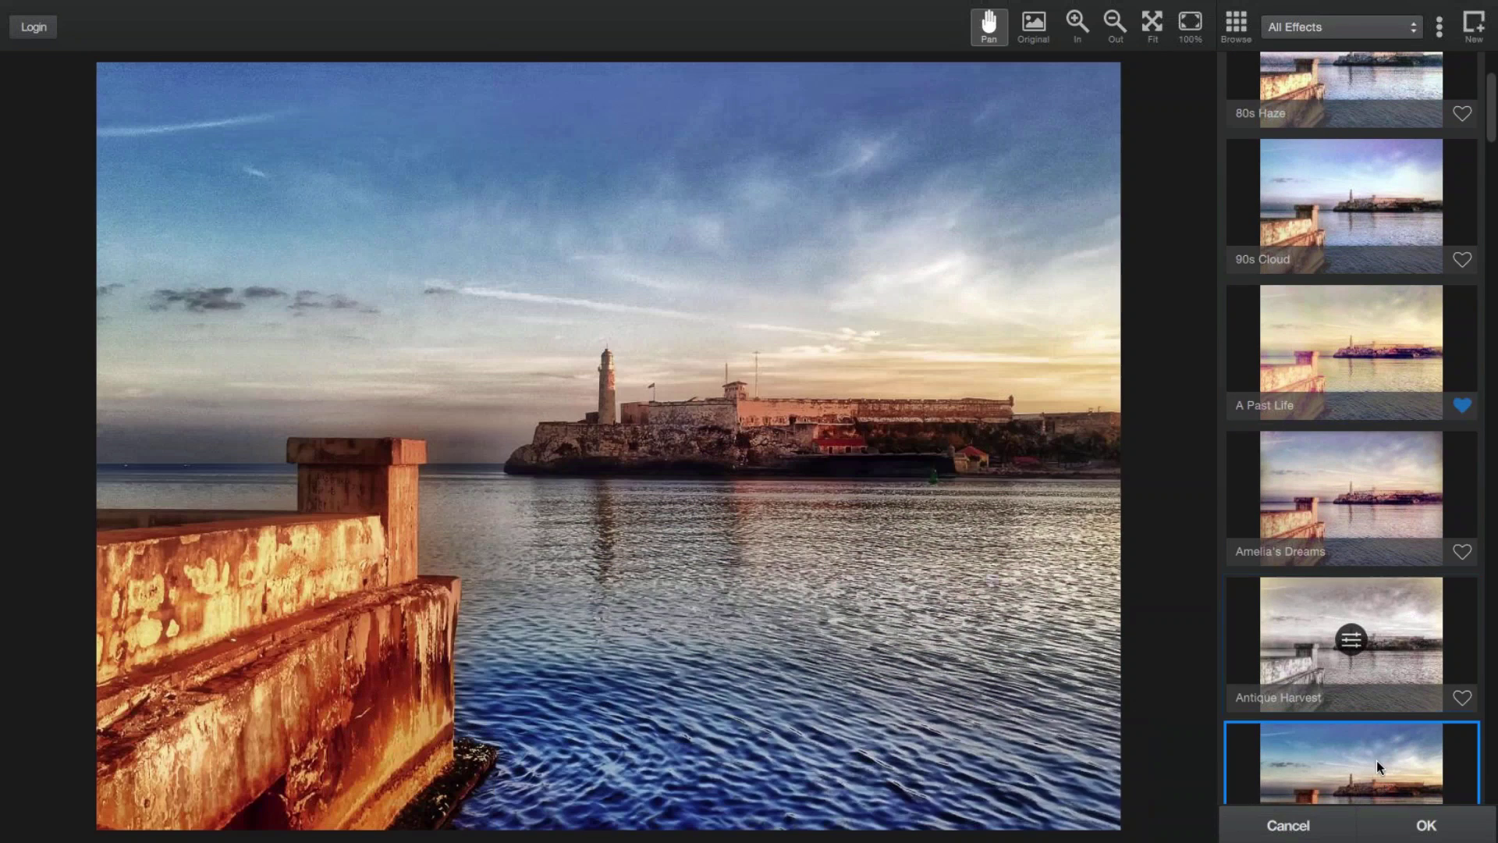
{"action": "scroll", "coordinate": [1399, 419], "scroll_direction": "up", "scroll_amount": 3}
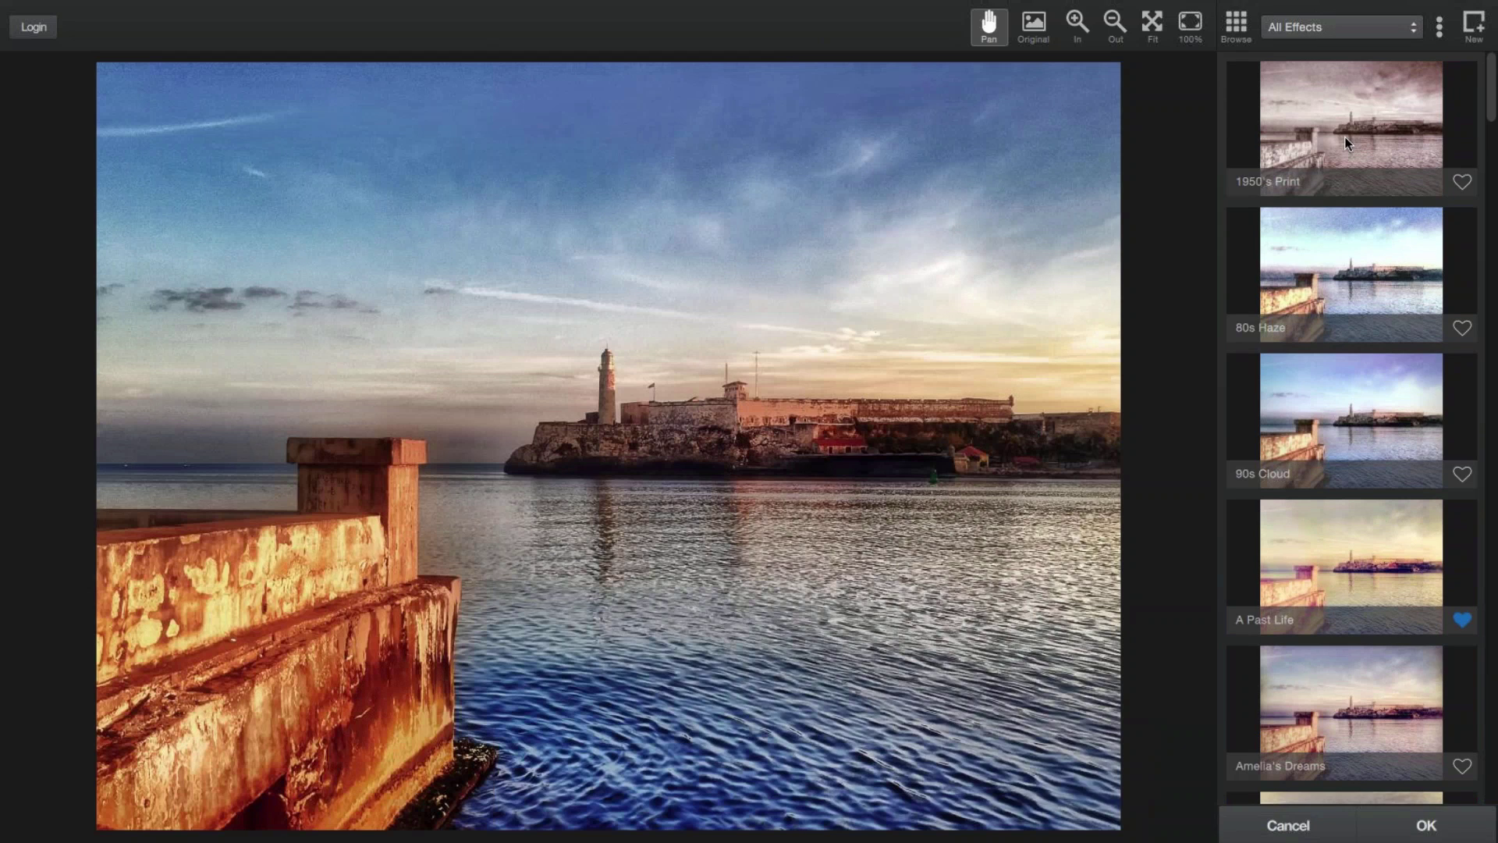
Step: Look at the empty workspace of a new custom effect, then return to the All Effects list and look through its presets
{"action": "left_click", "coordinate": [1474, 26]}
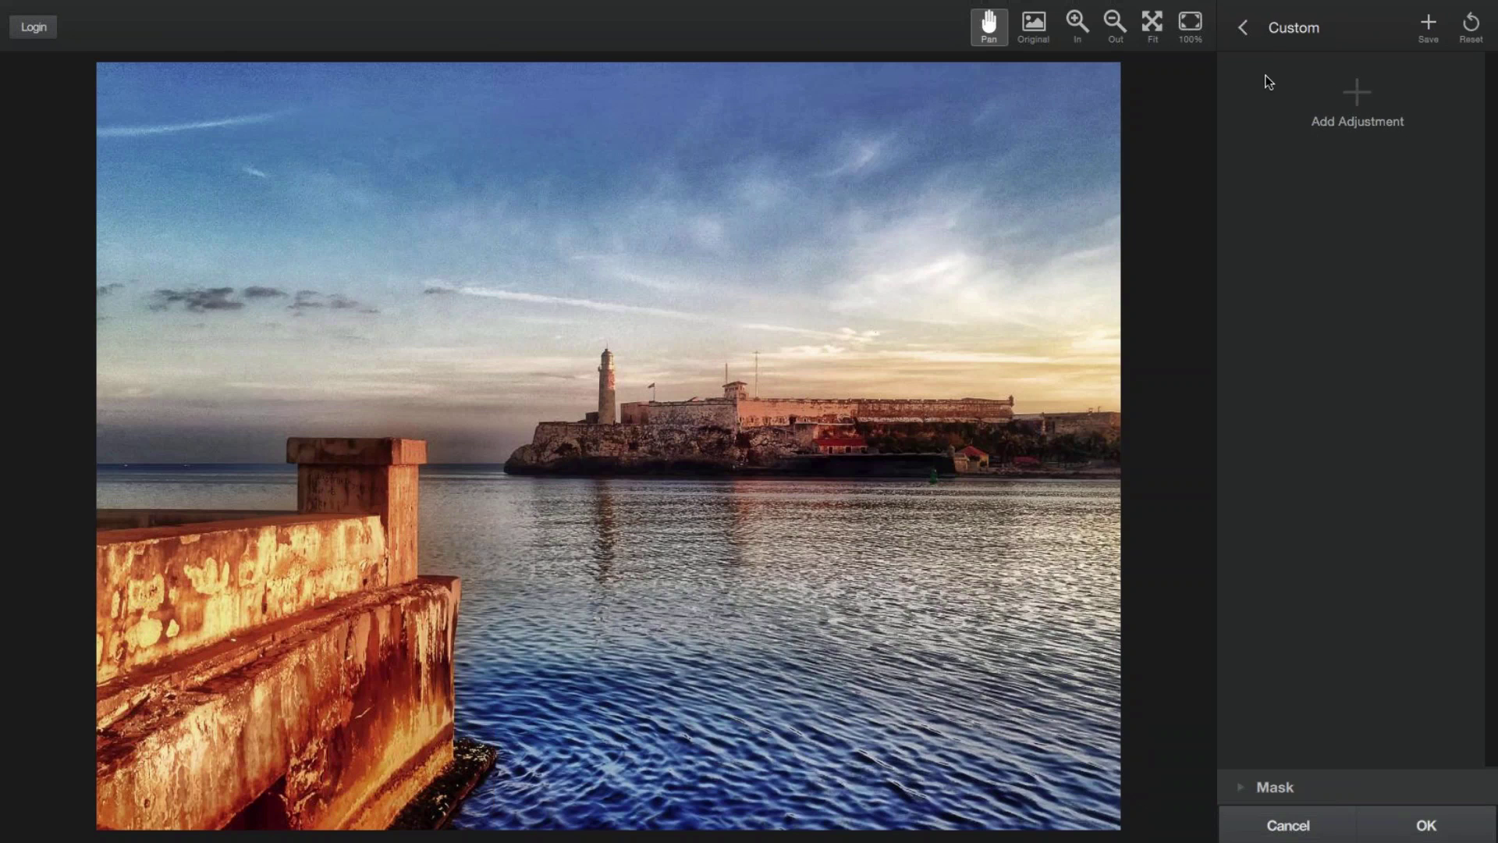
{"action": "left_click", "coordinate": [1243, 30]}
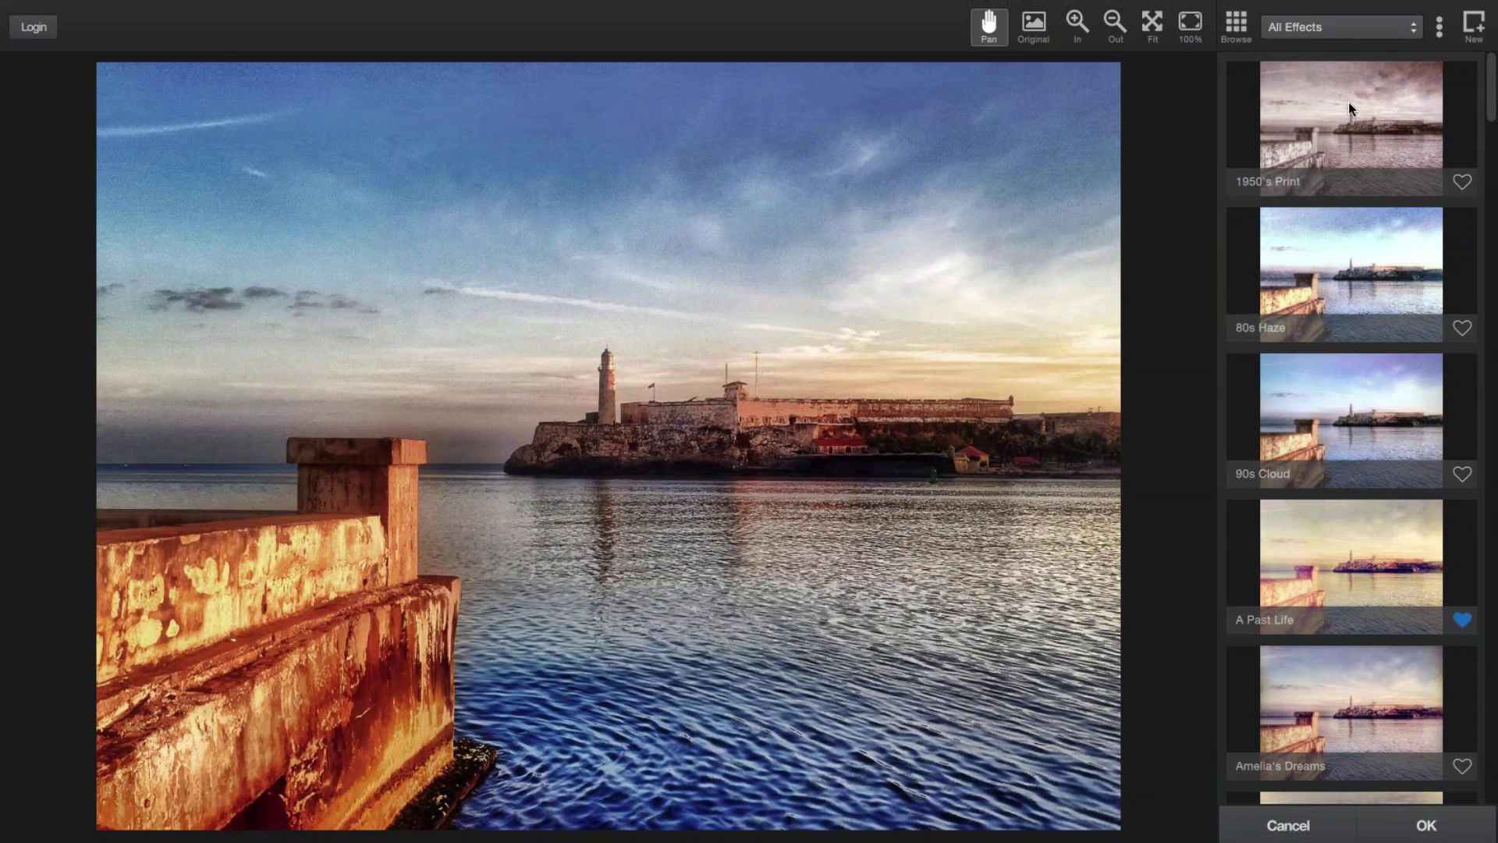
{"action": "scroll", "coordinate": [1356, 203], "scroll_direction": "down", "scroll_amount": 1}
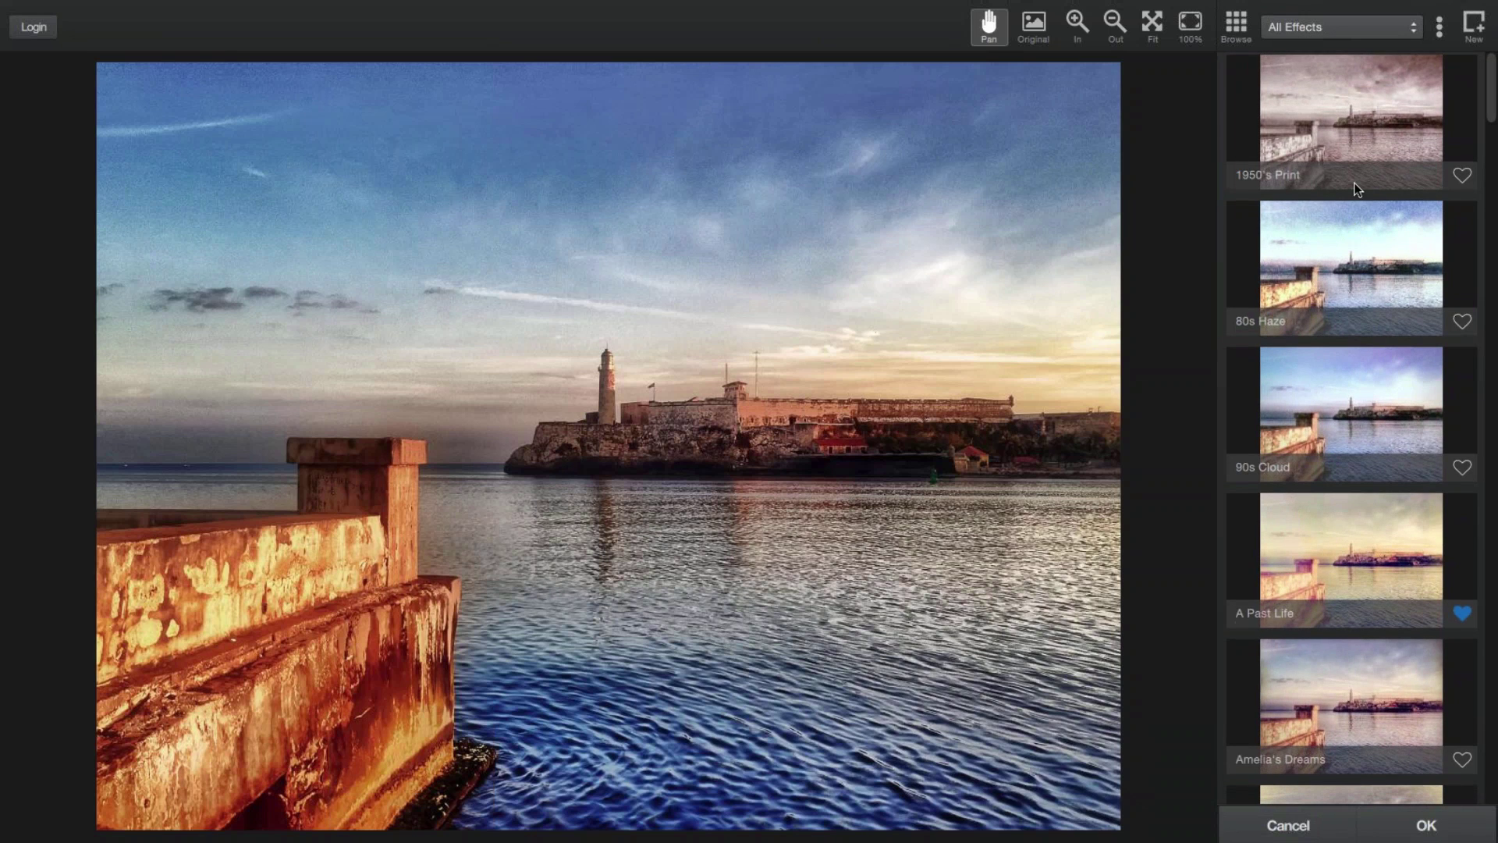
{"action": "scroll", "coordinate": [1343, 347], "scroll_direction": "down", "scroll_amount": 2}
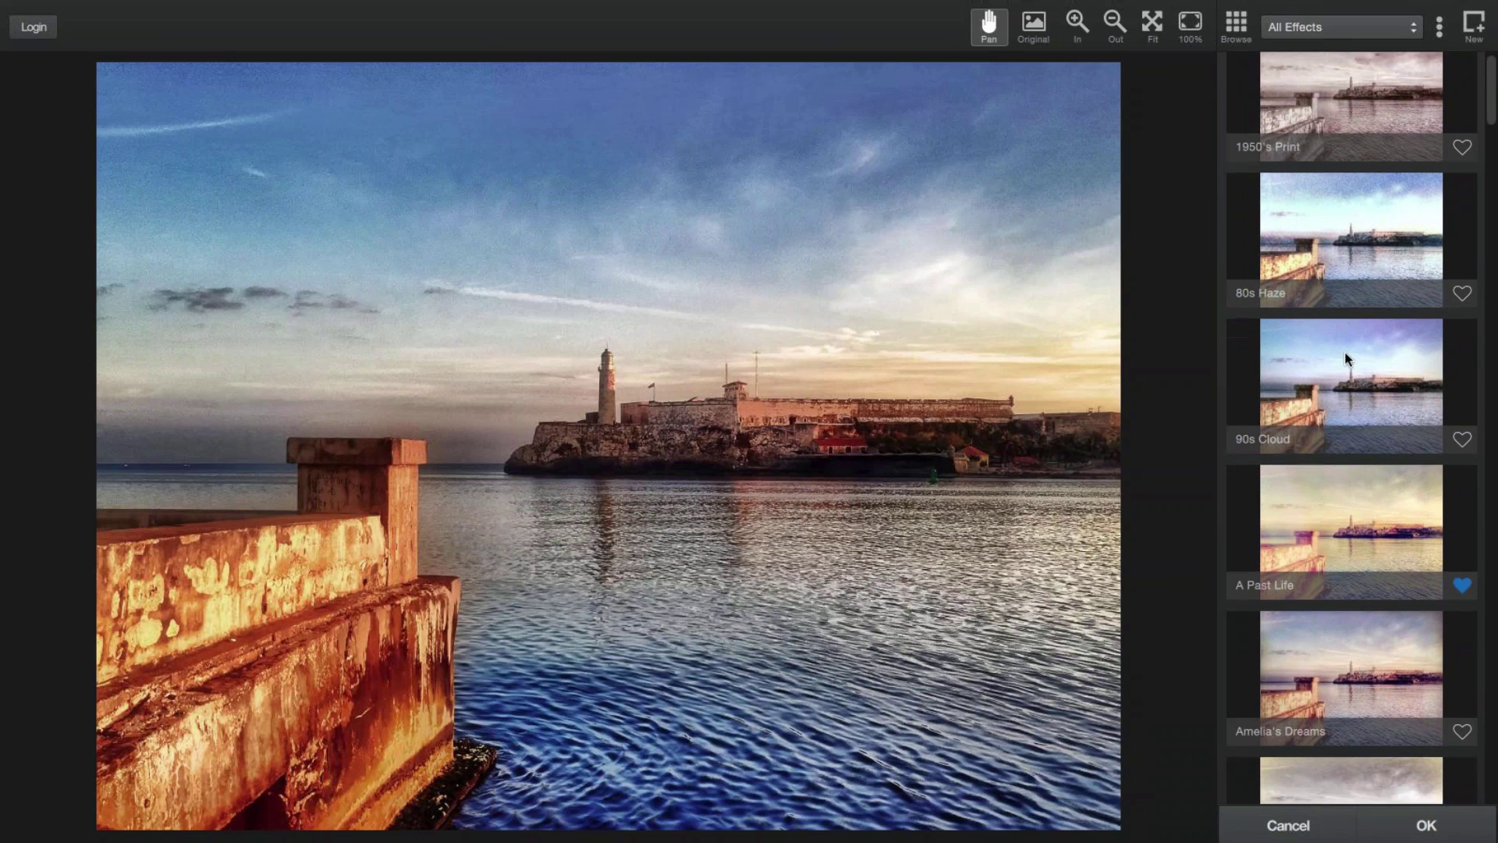
{"action": "scroll", "coordinate": [1344, 355], "scroll_direction": "down", "scroll_amount": 2}
{"action": "scroll", "coordinate": [1334, 413], "scroll_direction": "up", "scroll_amount": 3}
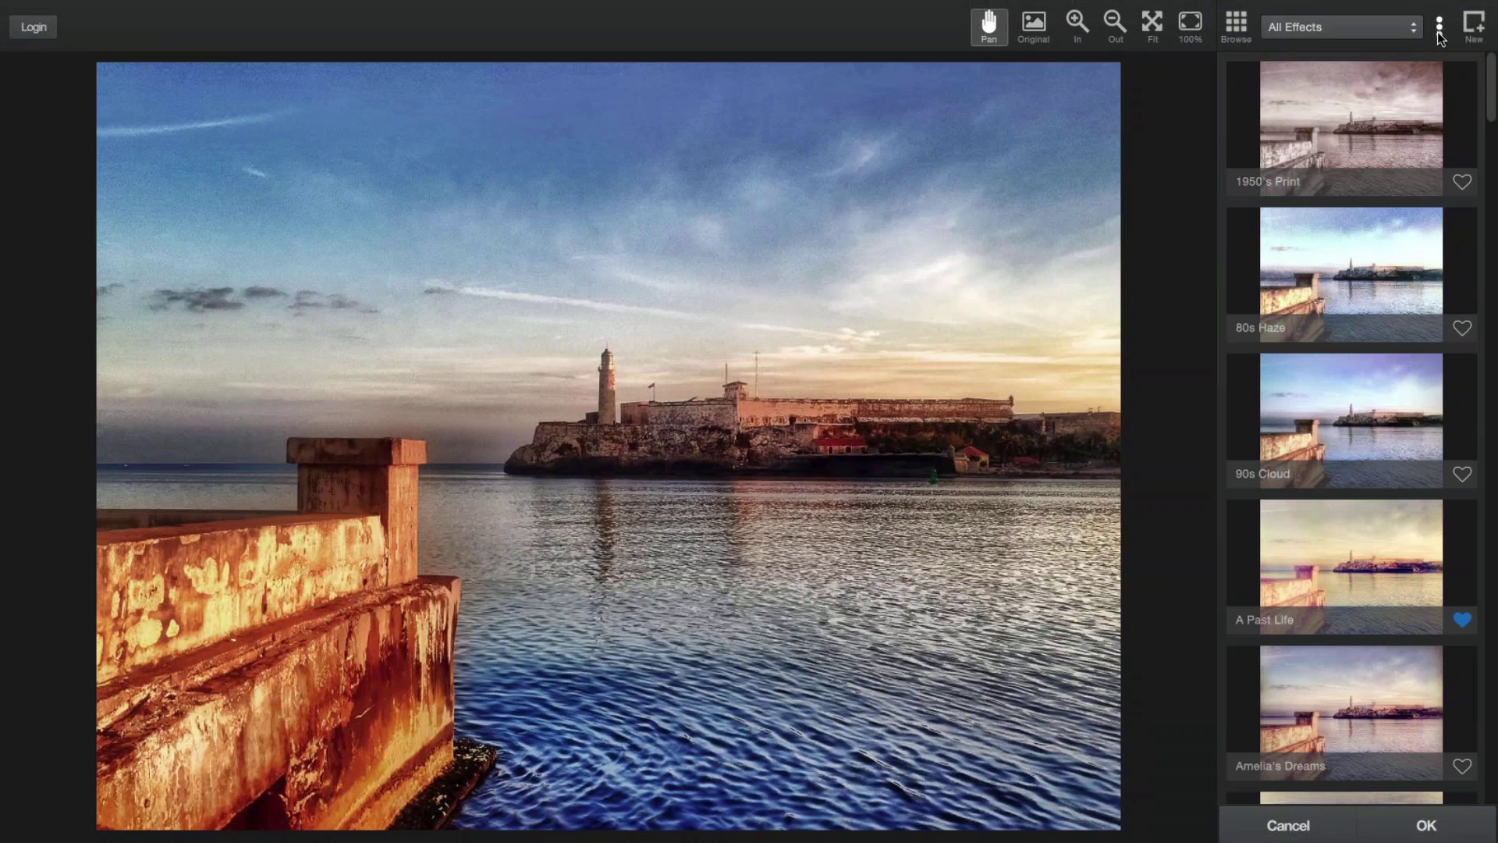
Step: Search the presets for "truck" and open the adjustments of the Fading Truck effect, collapsing its expanded Light Leak section
{"action": "left_click", "coordinate": [1439, 31]}
{"action": "left_click", "coordinate": [1422, 83]}
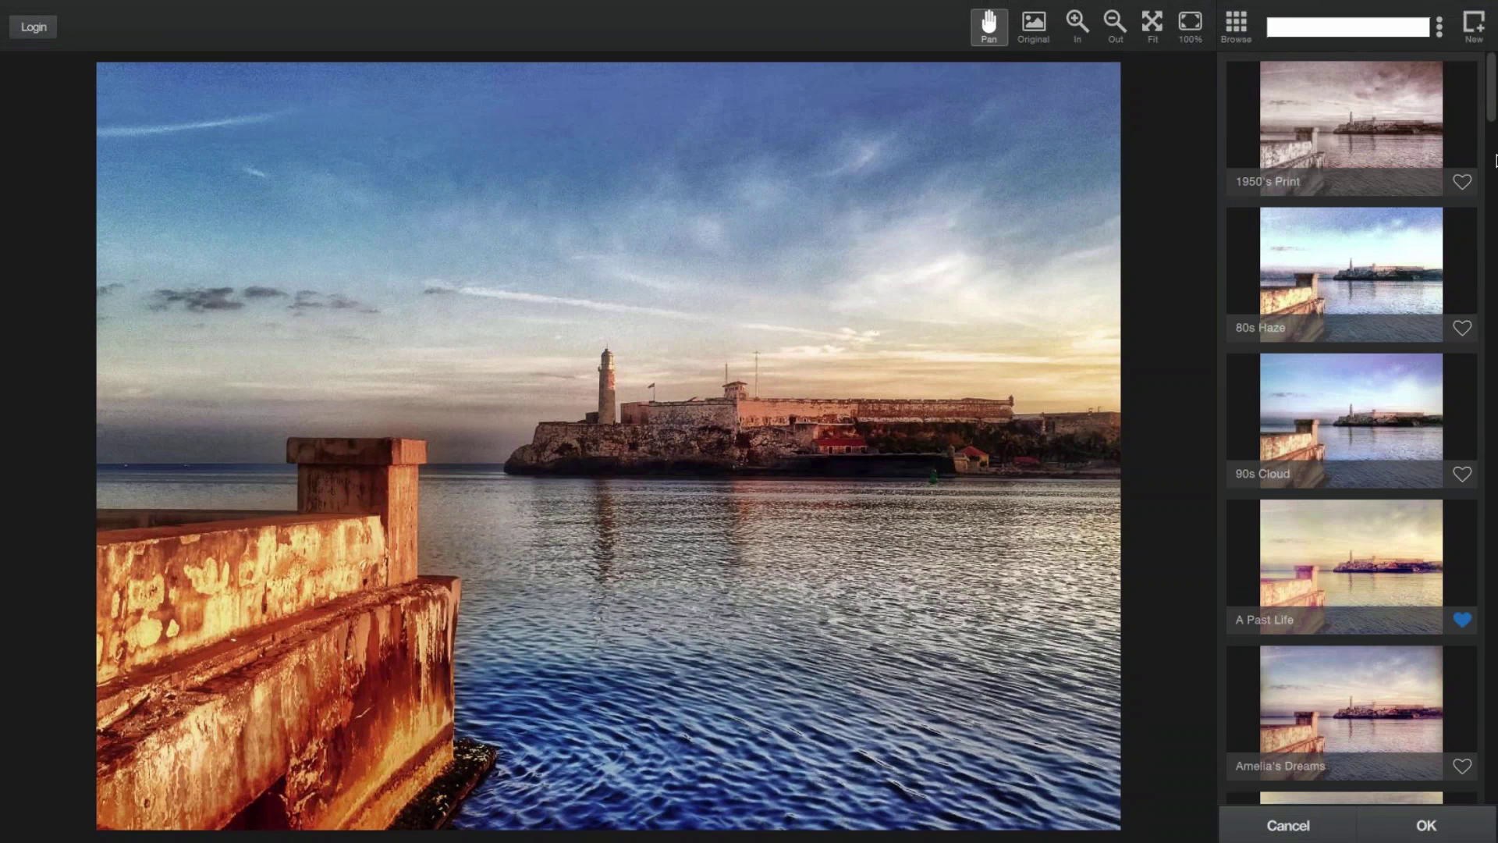
{"action": "left_click", "coordinate": [1300, 28]}
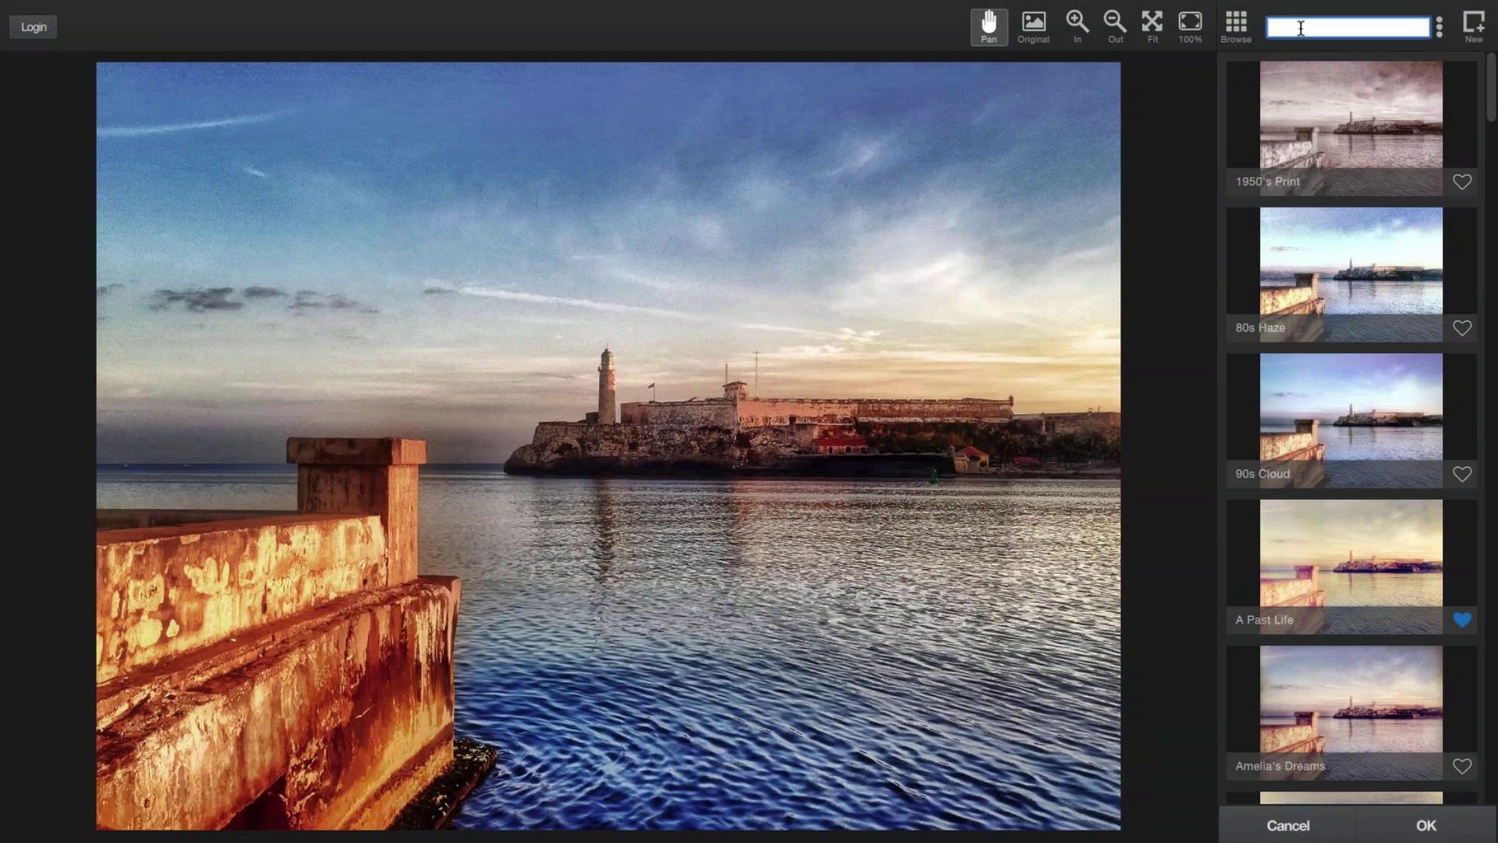
{"action": "type", "text": "truck"}
{"action": "key", "text": "Return"}
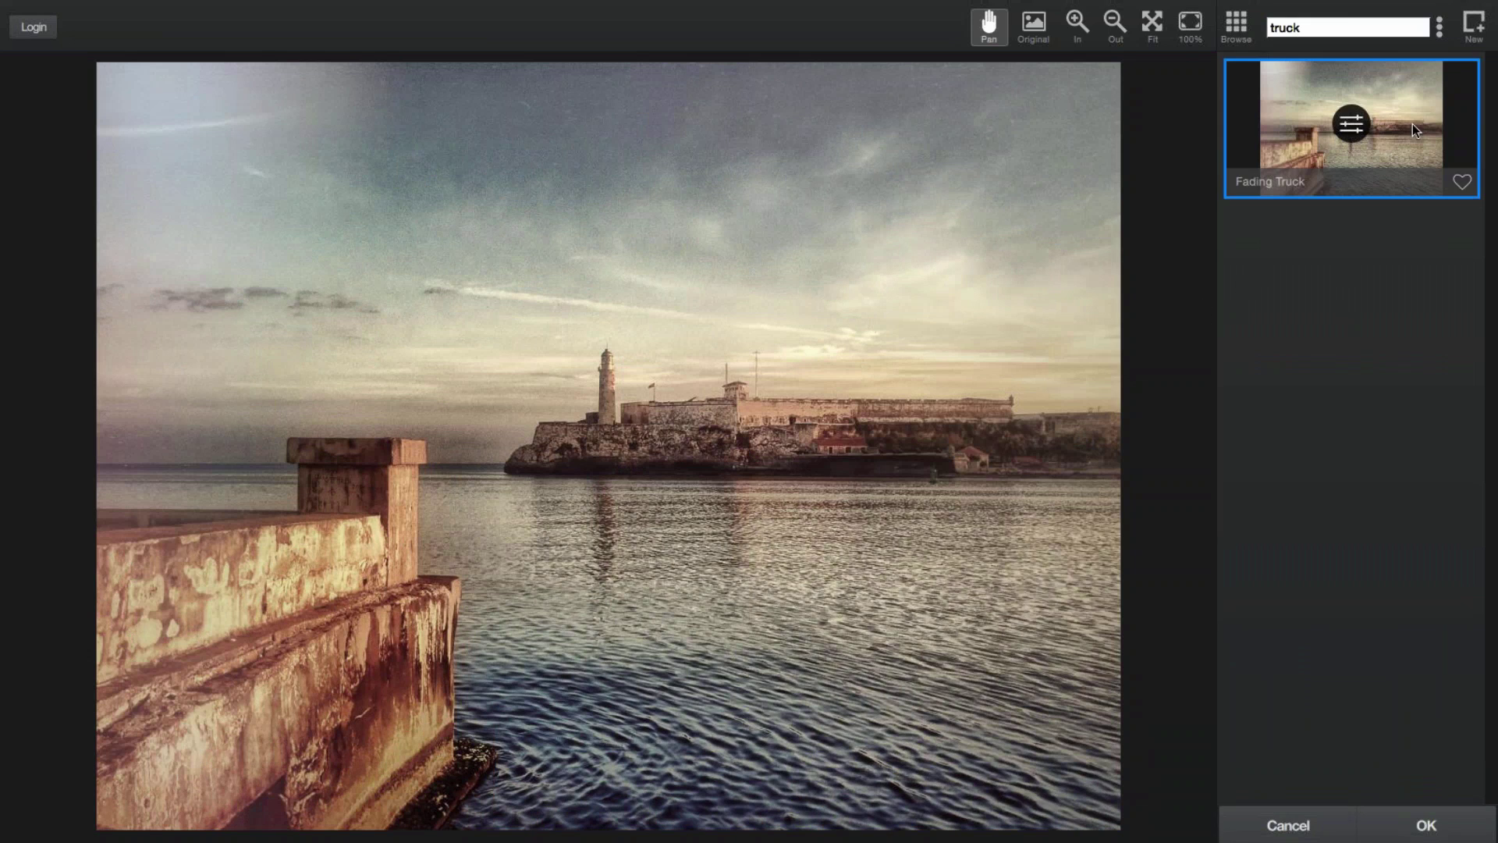
{"action": "left_click", "coordinate": [1350, 125]}
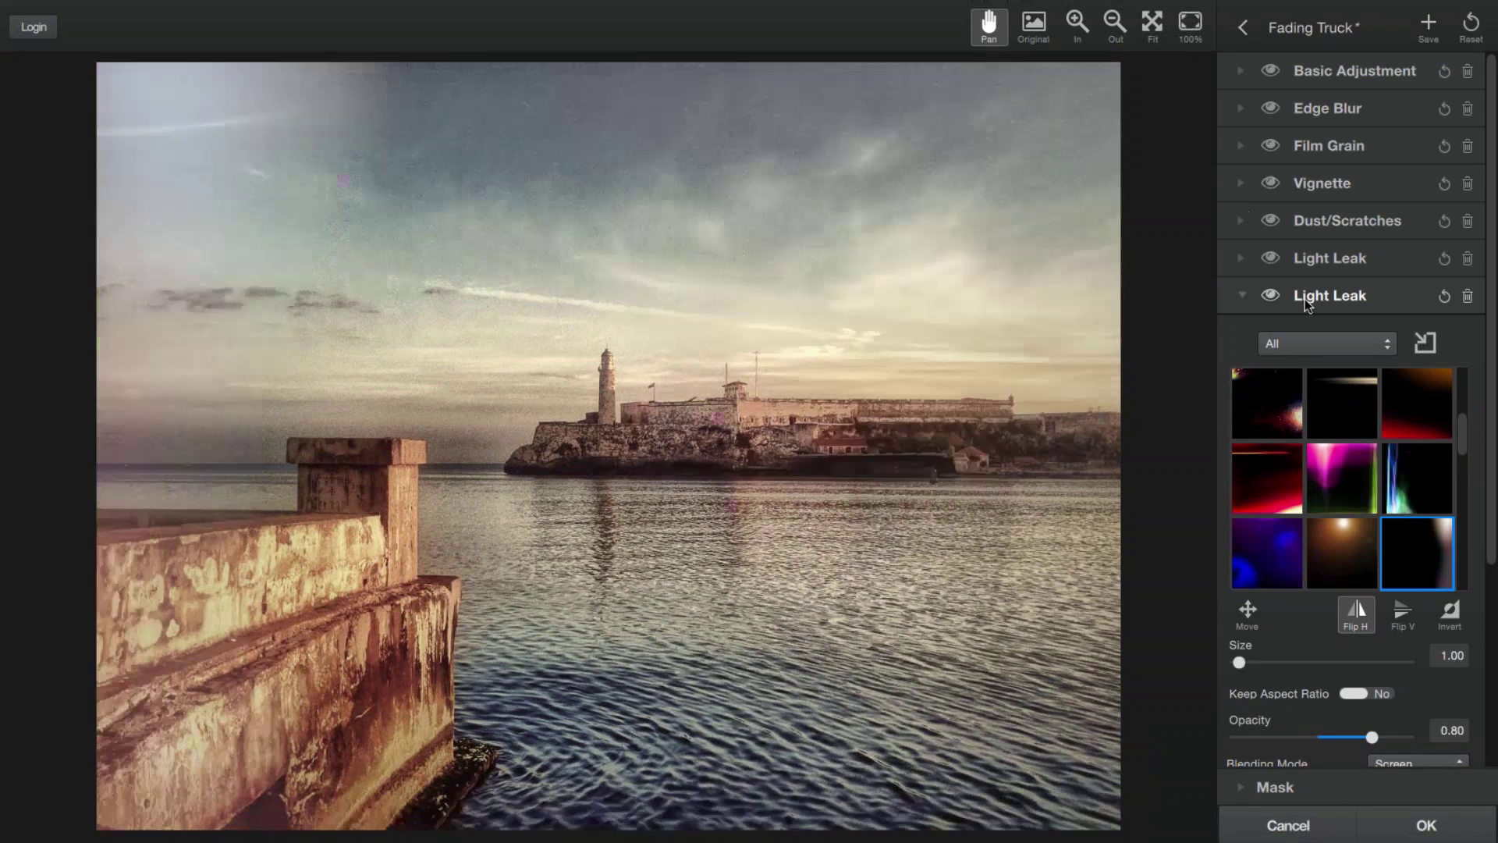
{"action": "left_click", "coordinate": [1240, 296]}
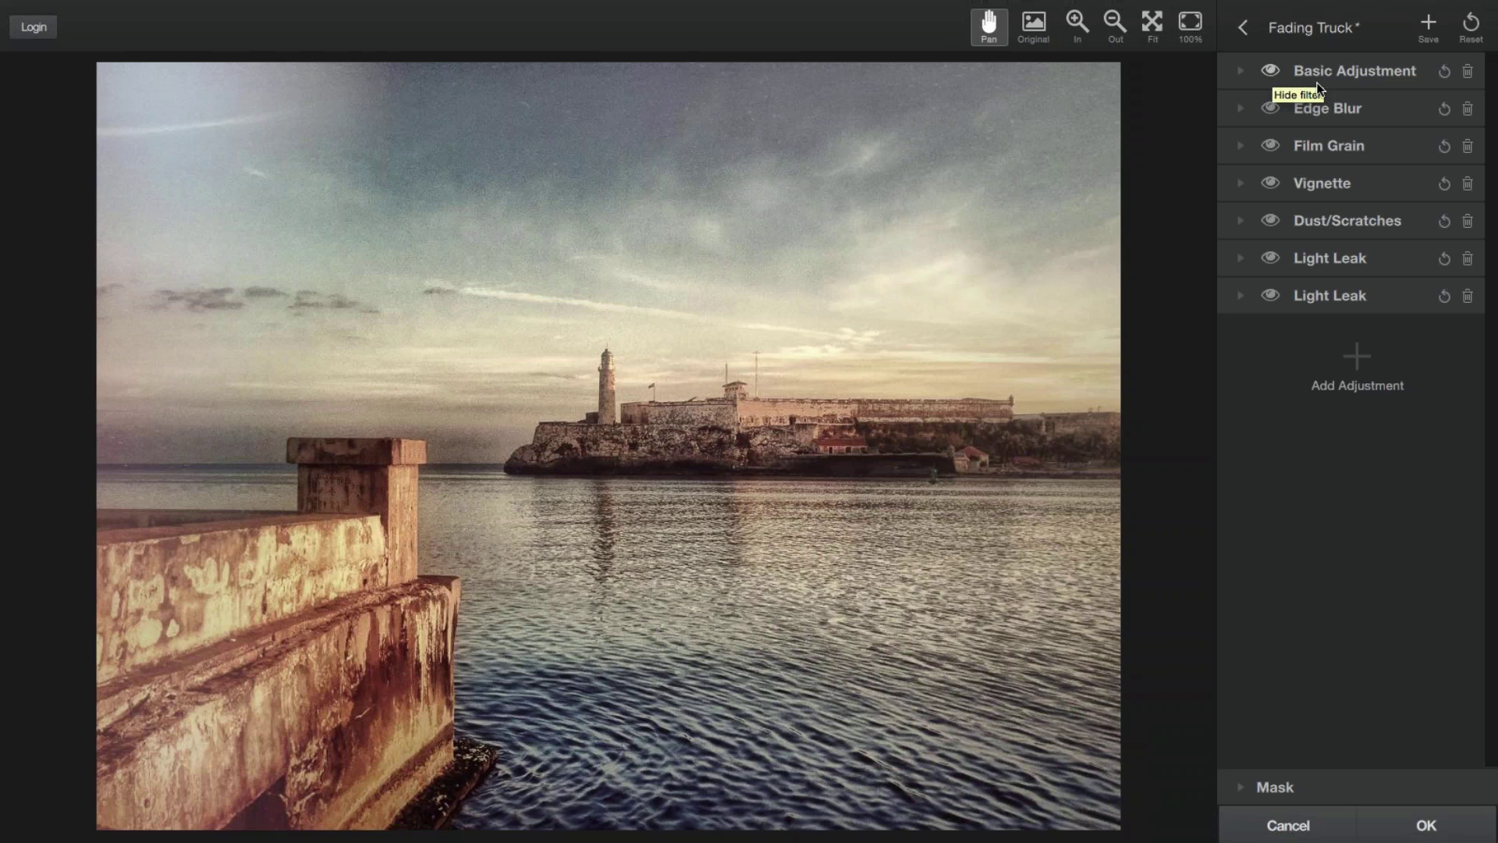
Step: Compare the photo with and without the Basic Adjustment filter, leaving the filter shown
{"action": "left_click", "coordinate": [1270, 73]}
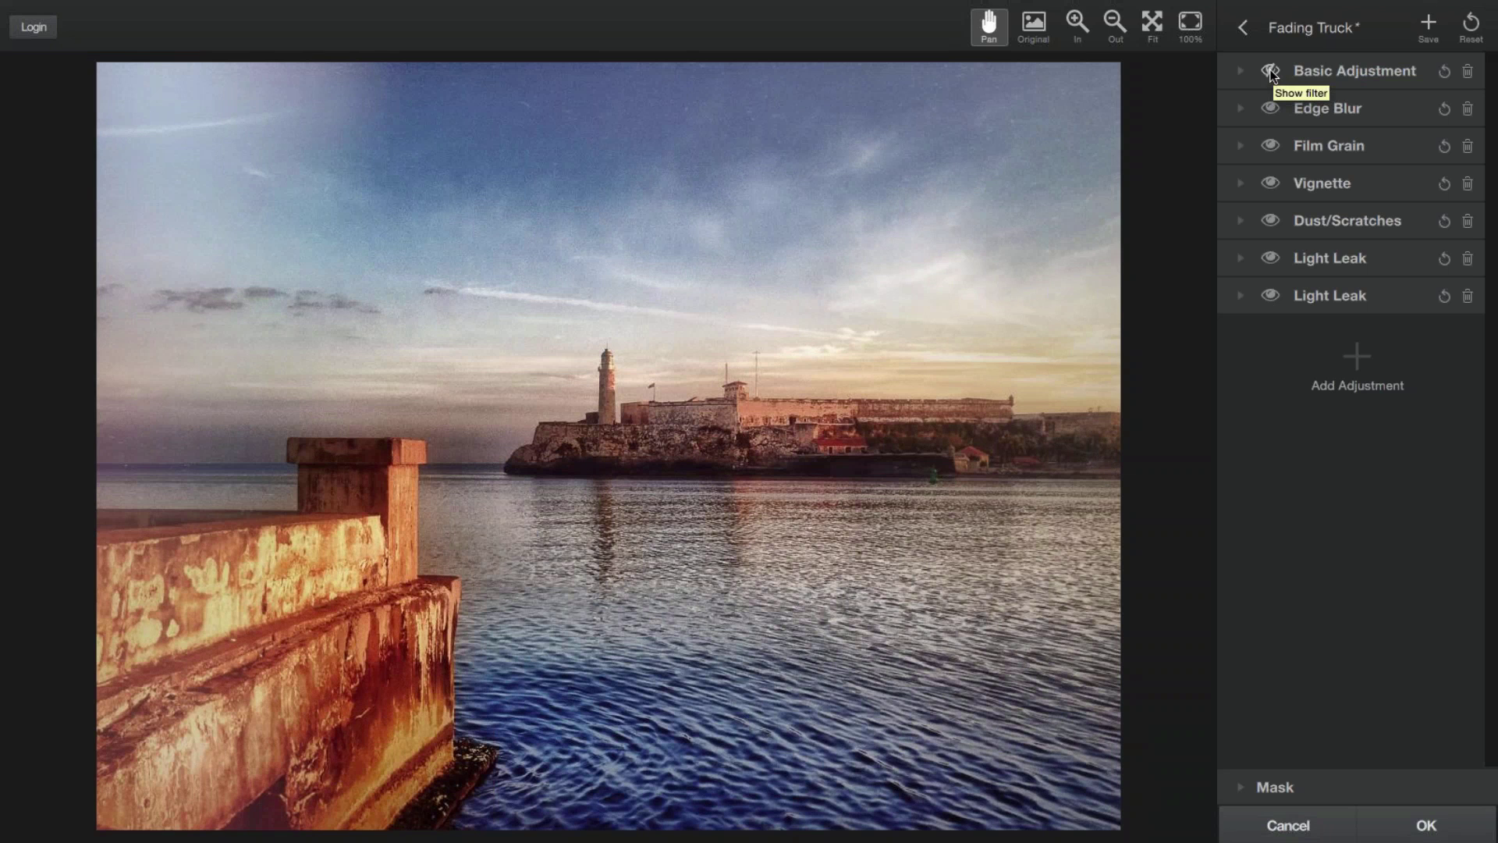
{"action": "left_click", "coordinate": [1270, 72]}
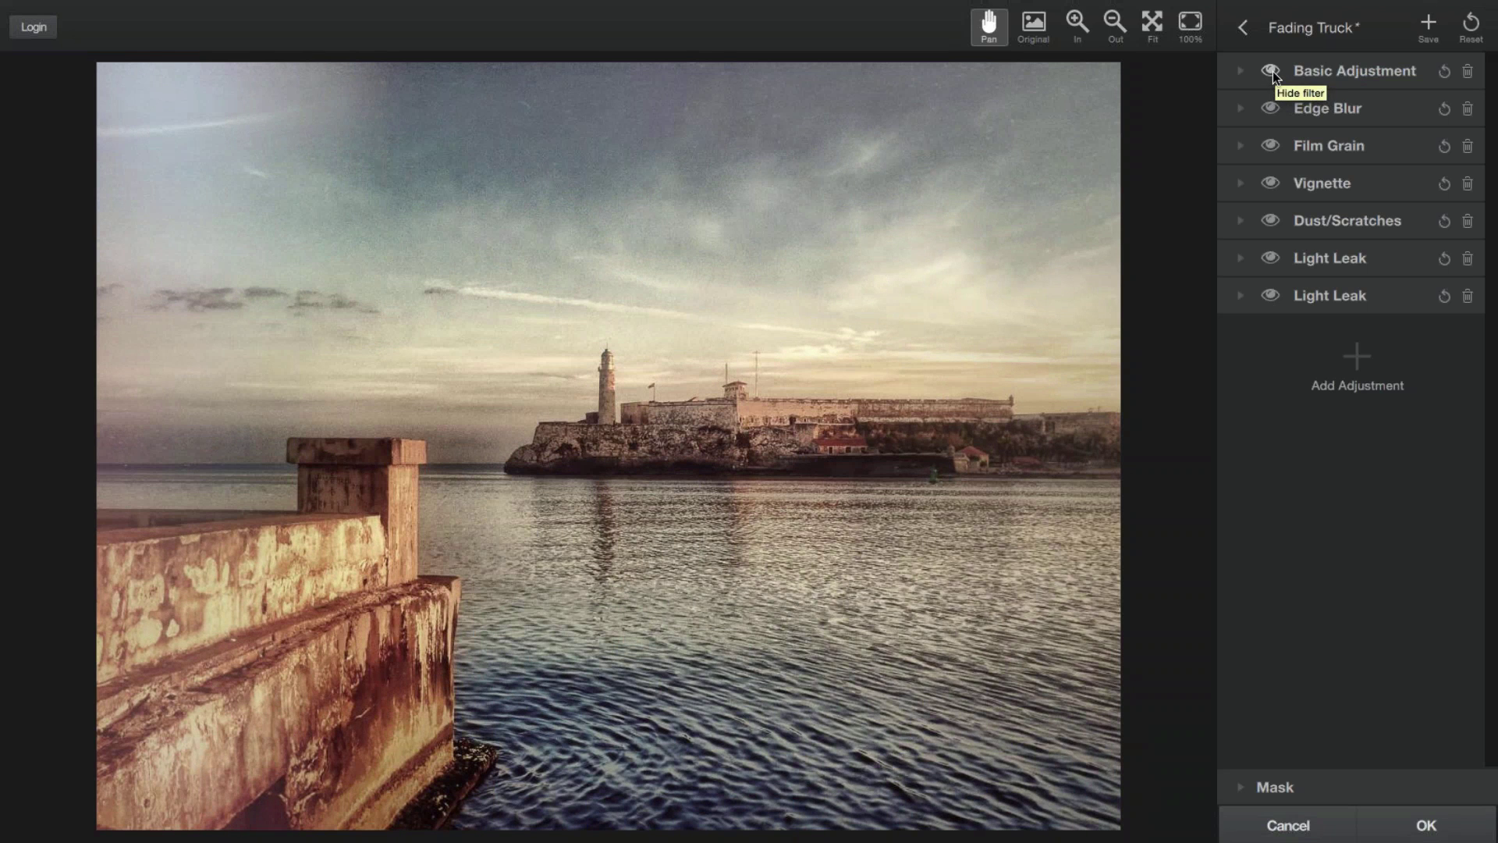
{"action": "left_click", "coordinate": [1272, 71]}
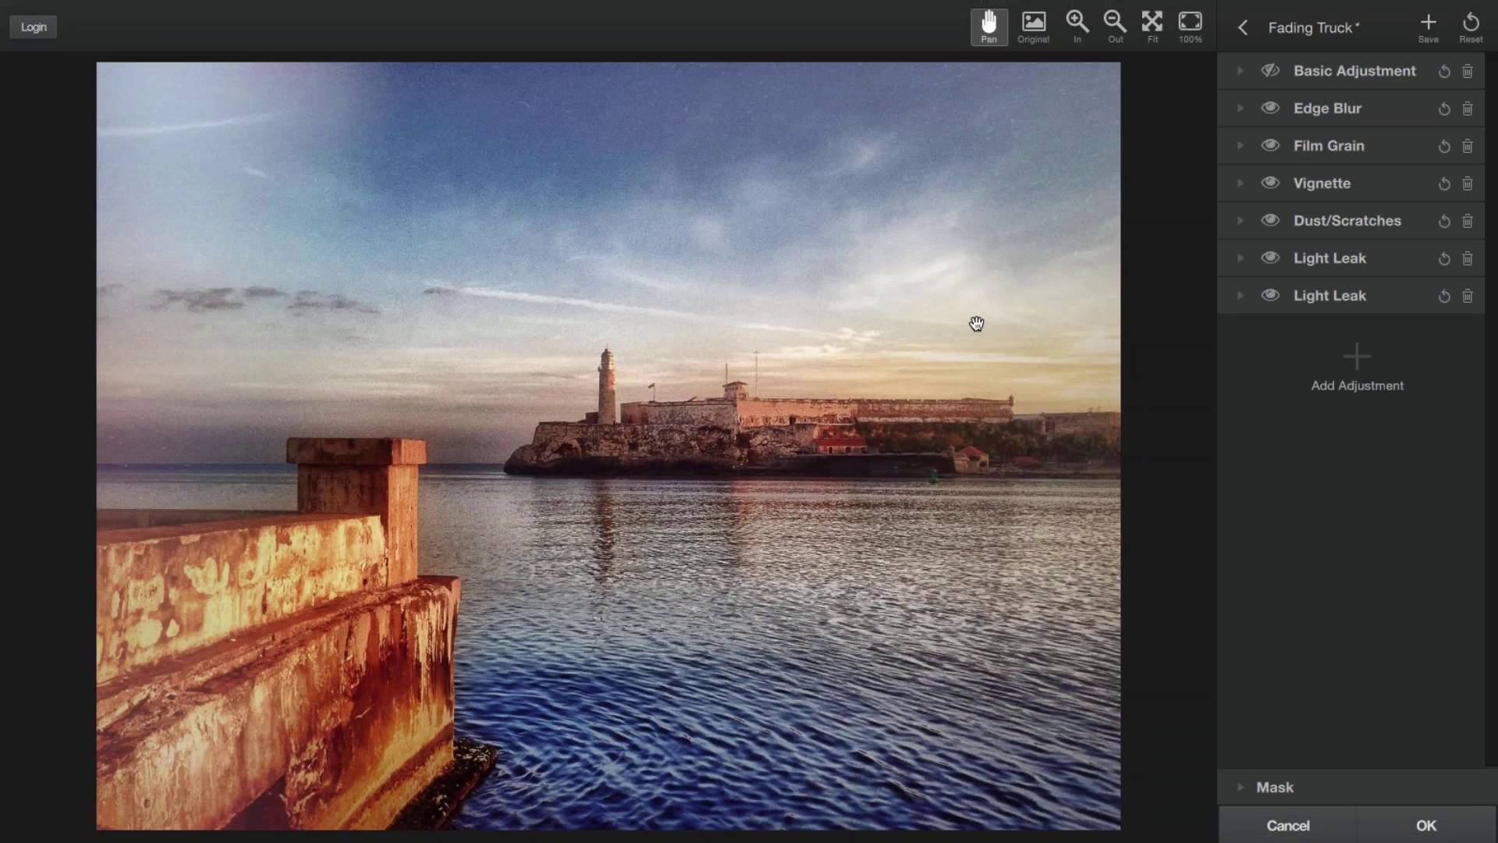
{"action": "left_click", "coordinate": [1270, 71]}
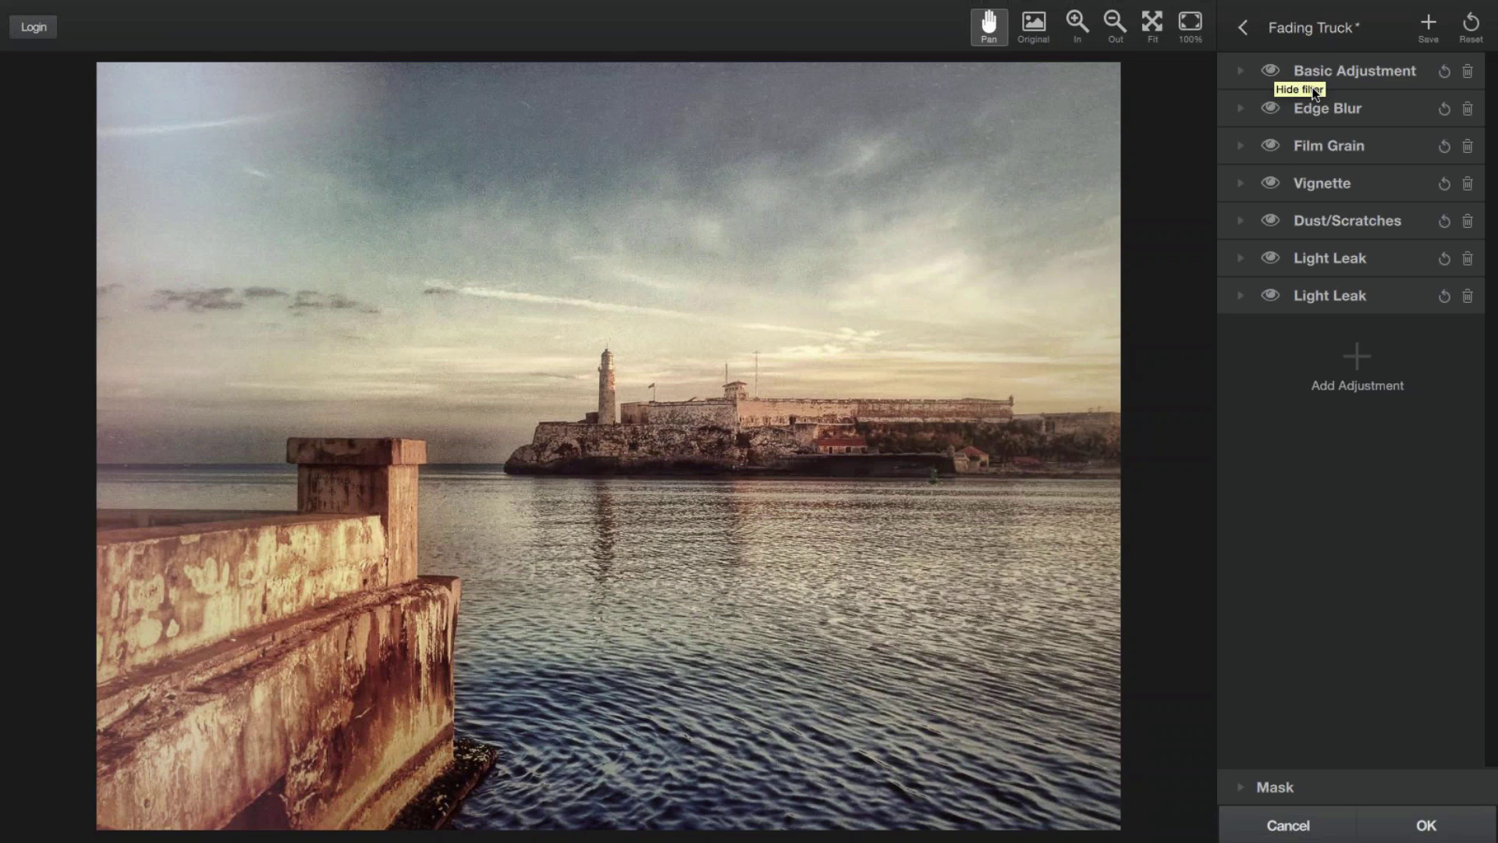
Step: Compare the zoomed-in photo with and without the Edge Blur filter, leave the filter hidden and return to the whole photo
{"action": "left_click", "coordinate": [1270, 109]}
{"action": "left_click", "coordinate": [1076, 28]}
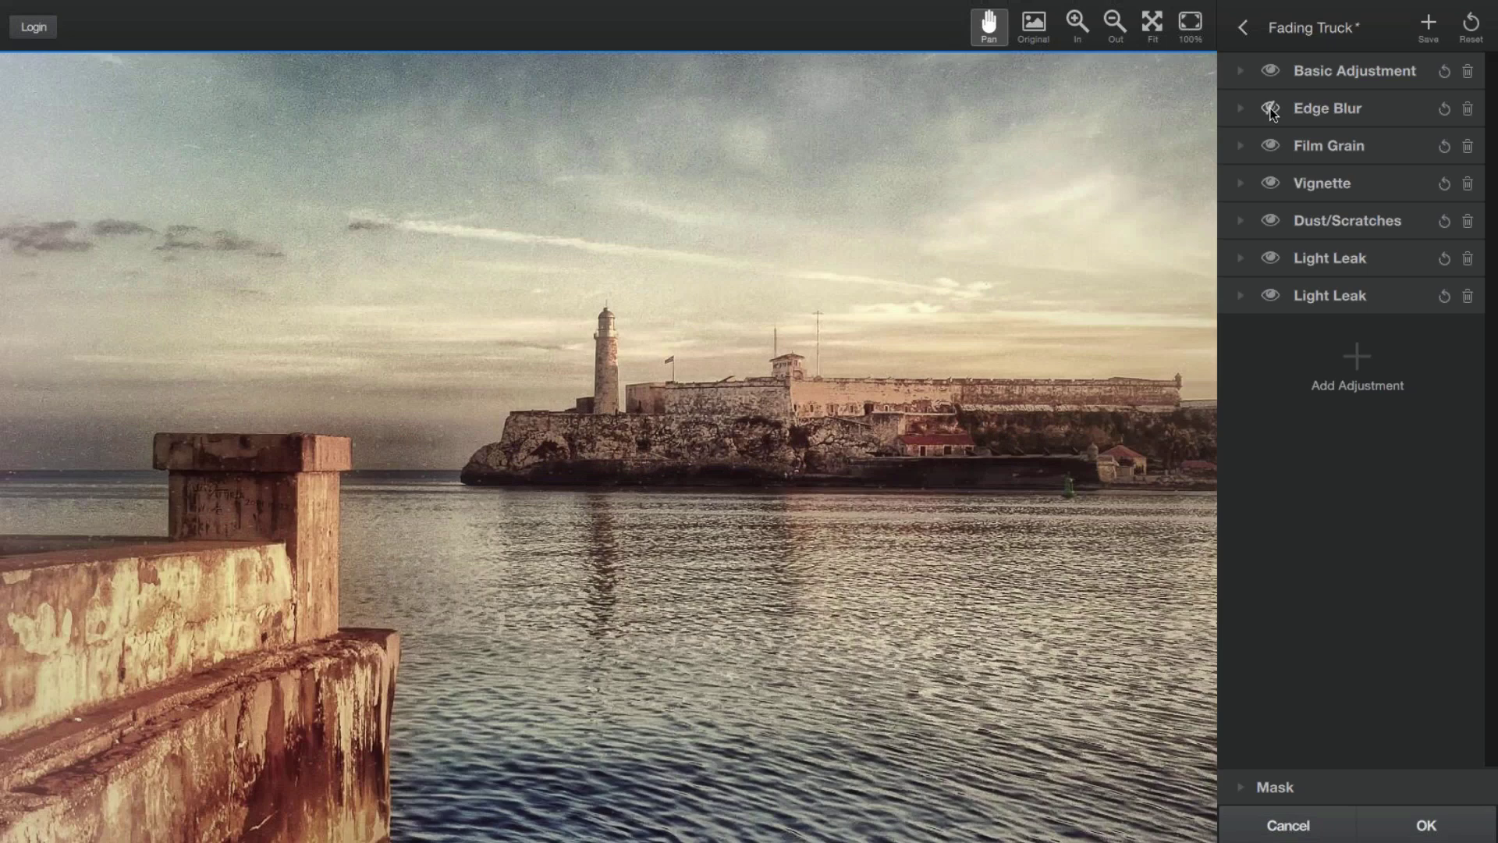
{"action": "left_click", "coordinate": [1075, 30]}
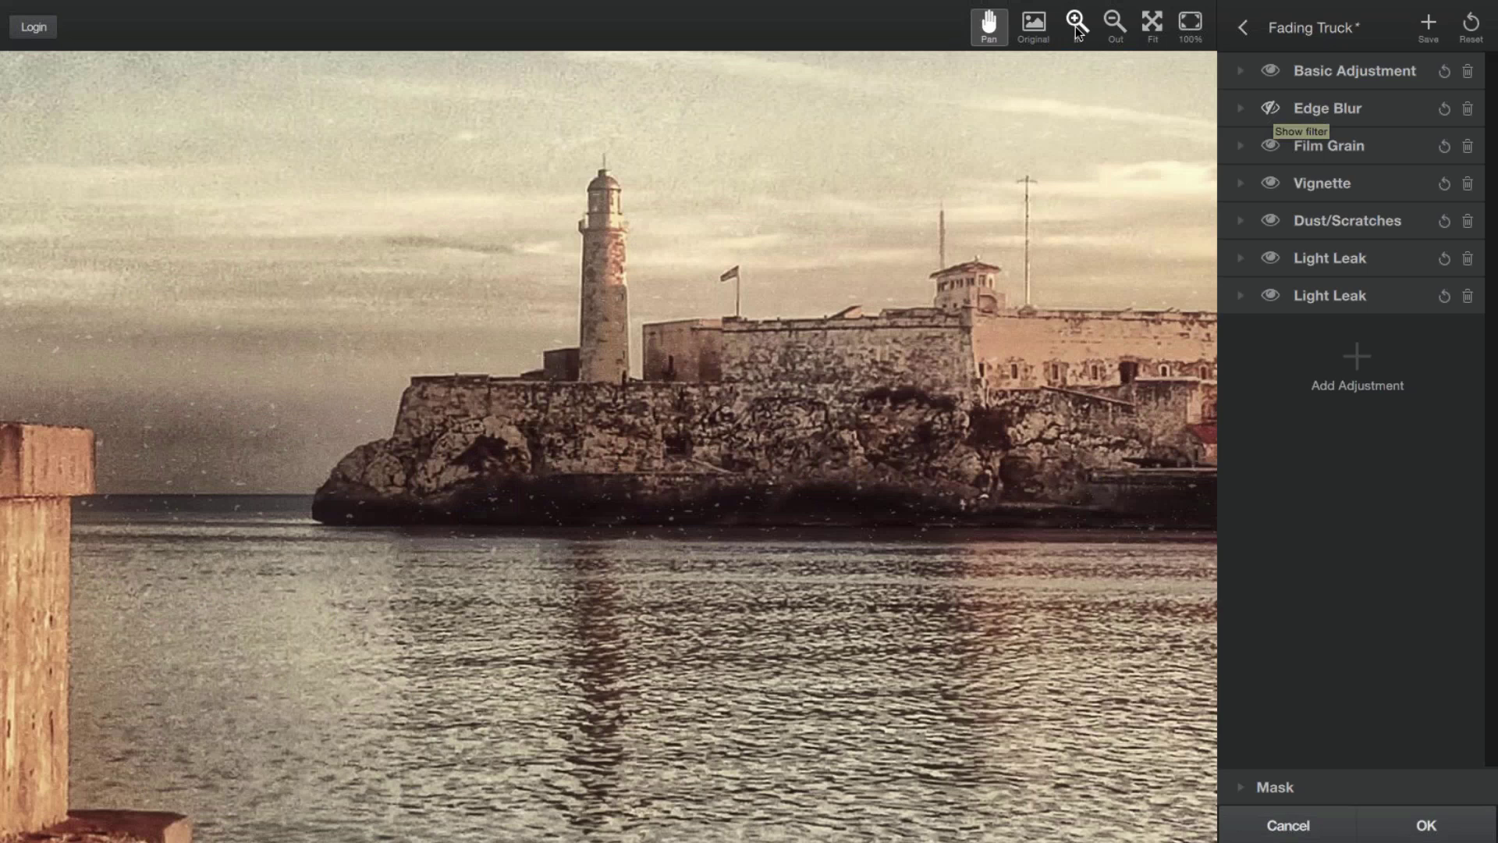
{"action": "left_click", "coordinate": [1076, 30]}
{"action": "left_click", "coordinate": [1271, 109]}
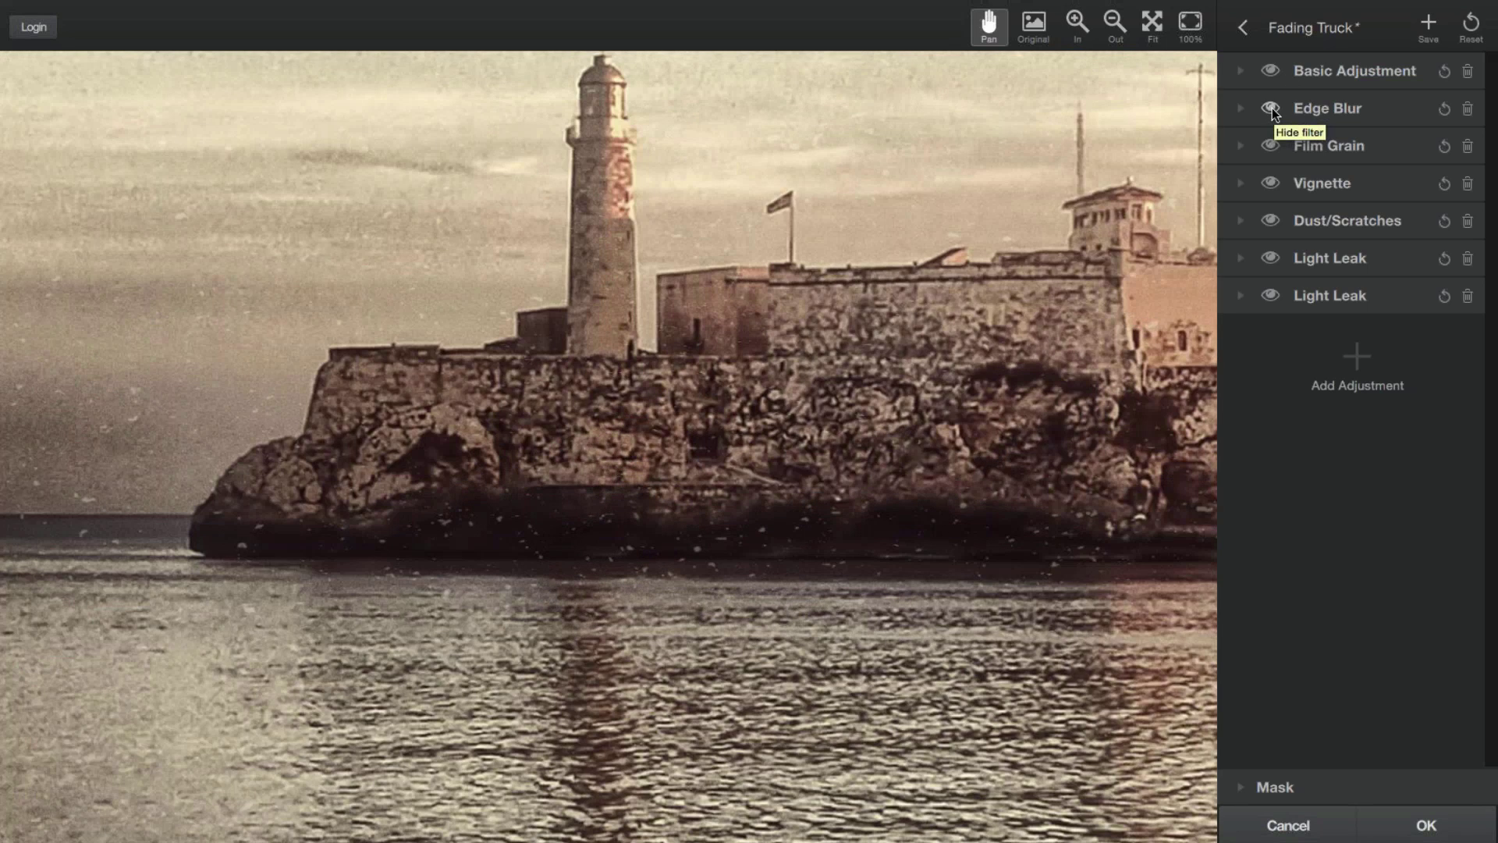
{"action": "left_click", "coordinate": [1270, 109]}
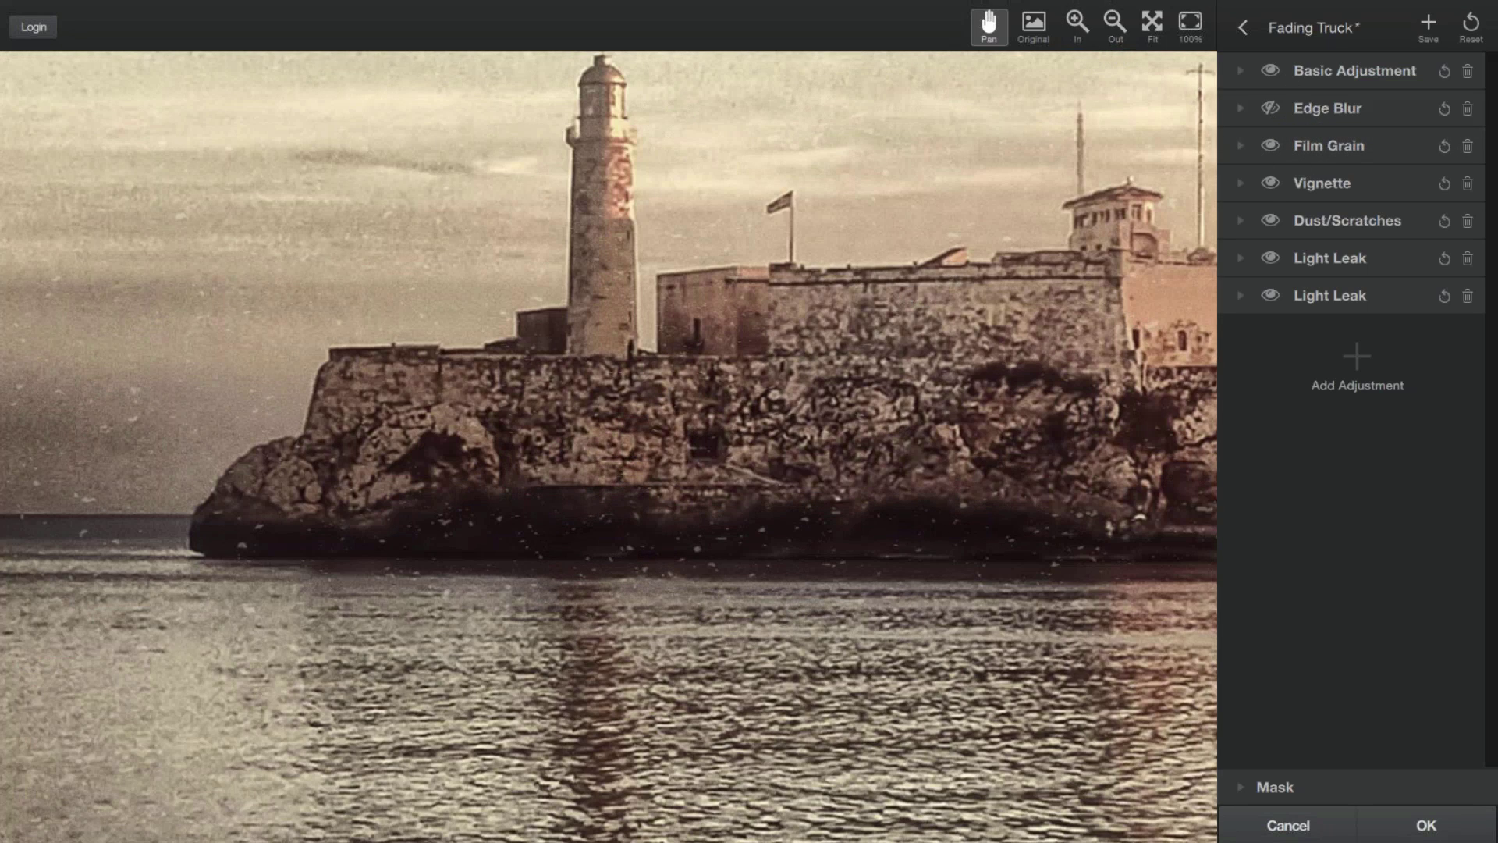
{"action": "left_click", "coordinate": [1113, 22]}
{"action": "left_click", "coordinate": [1114, 22]}
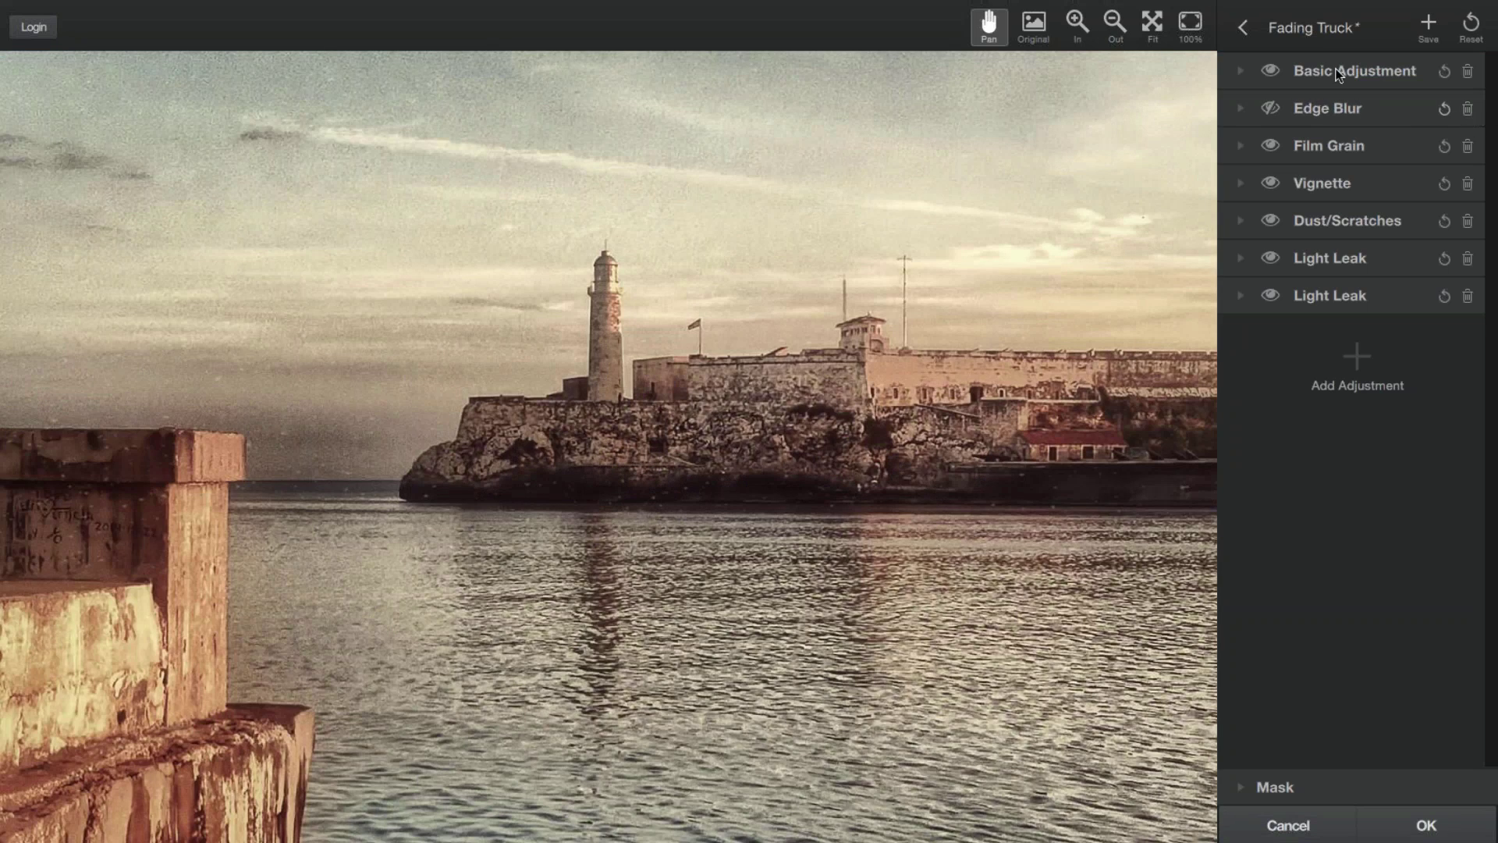
{"action": "left_click", "coordinate": [1114, 22]}
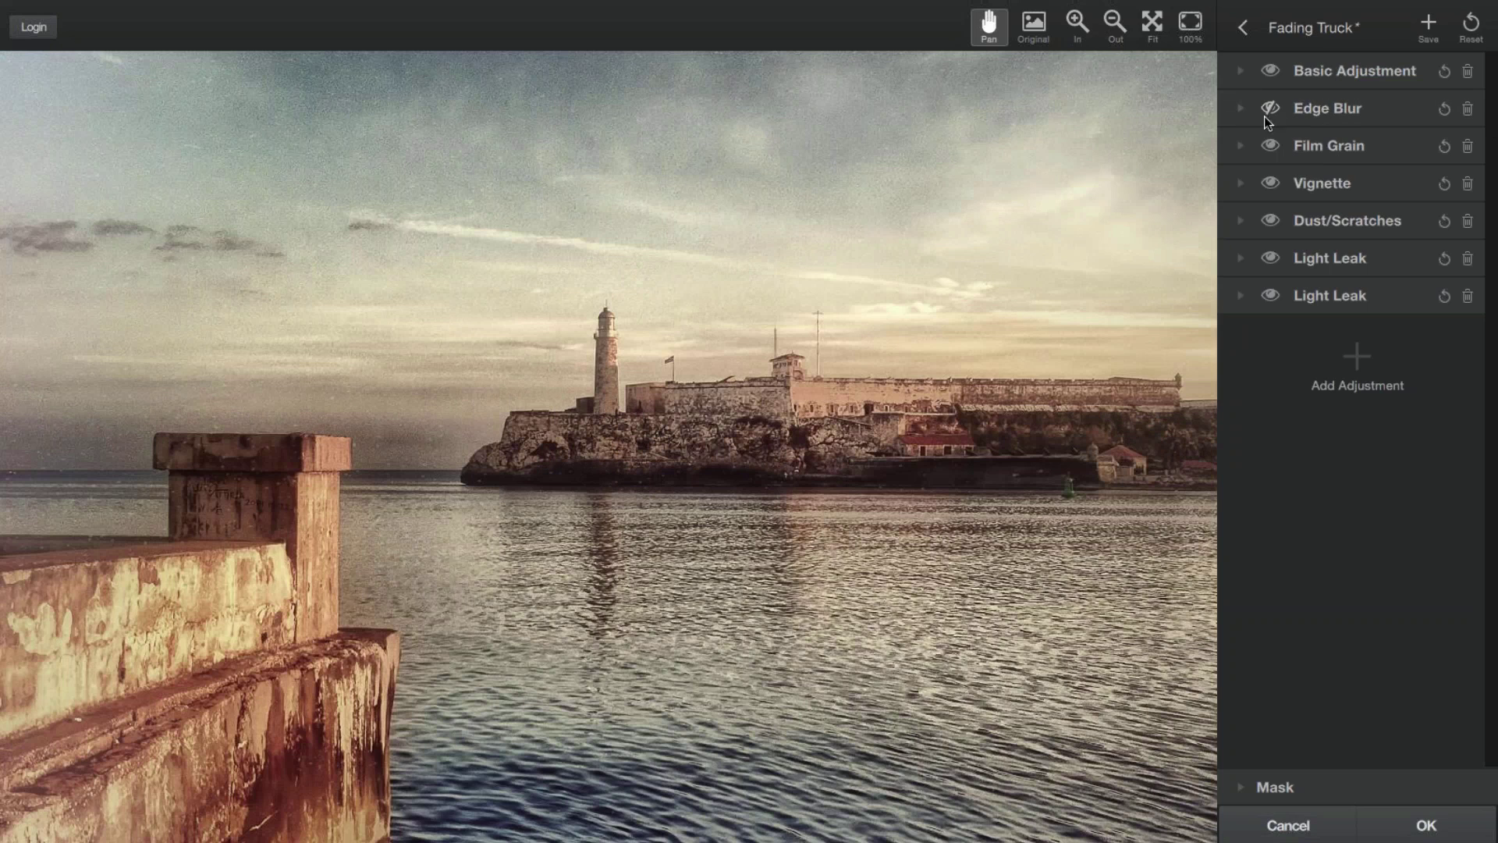
{"action": "left_click", "coordinate": [1114, 22]}
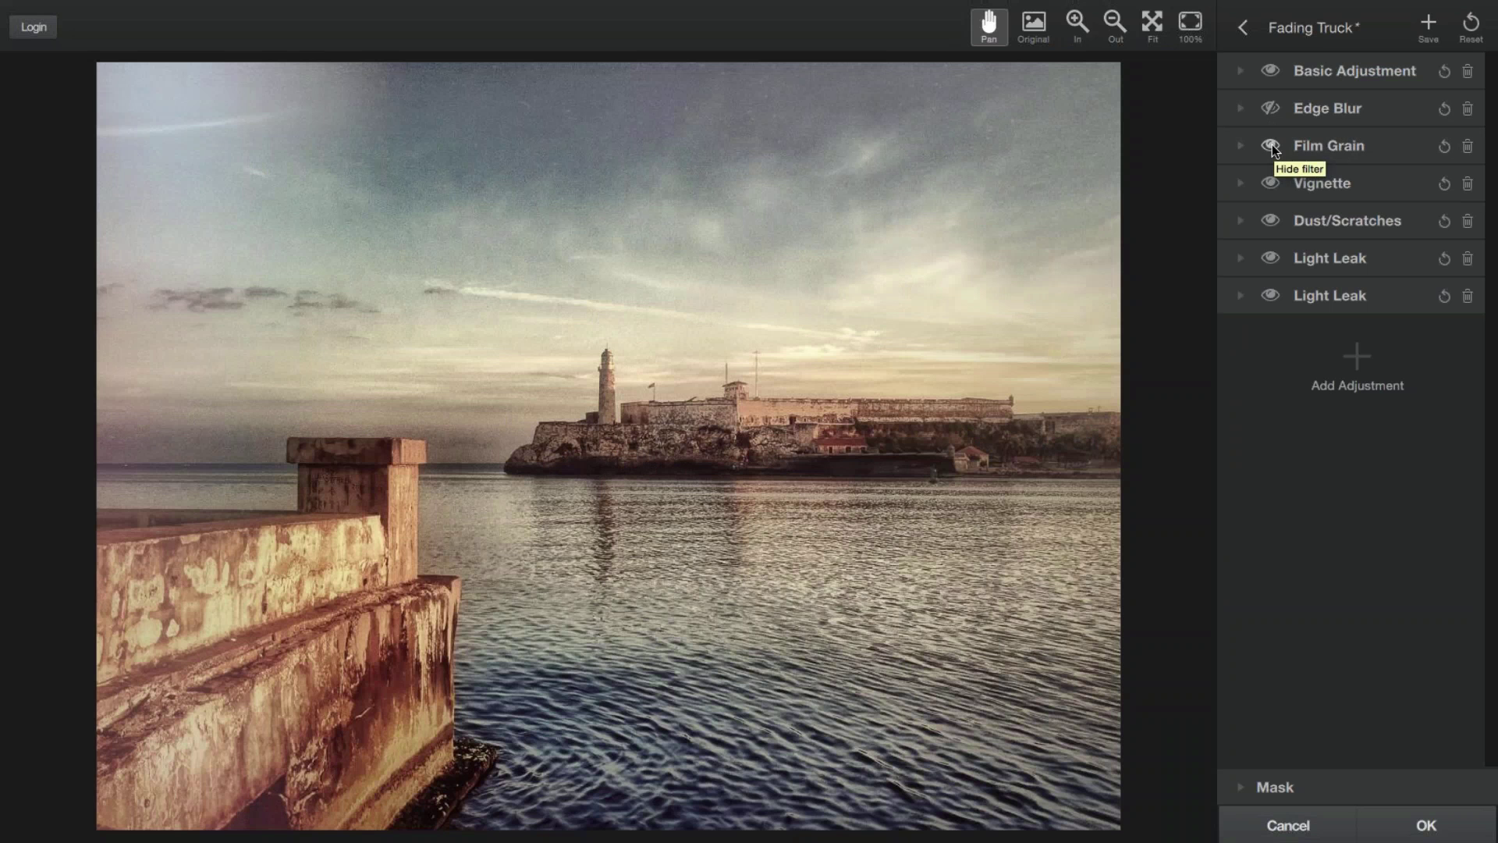
Step: Compare the photo with and without the Film Grain filter, leaving the filter shown
{"action": "left_click", "coordinate": [1271, 147]}
{"action": "left_click", "coordinate": [1271, 146]}
{"action": "left_click", "coordinate": [1271, 147]}
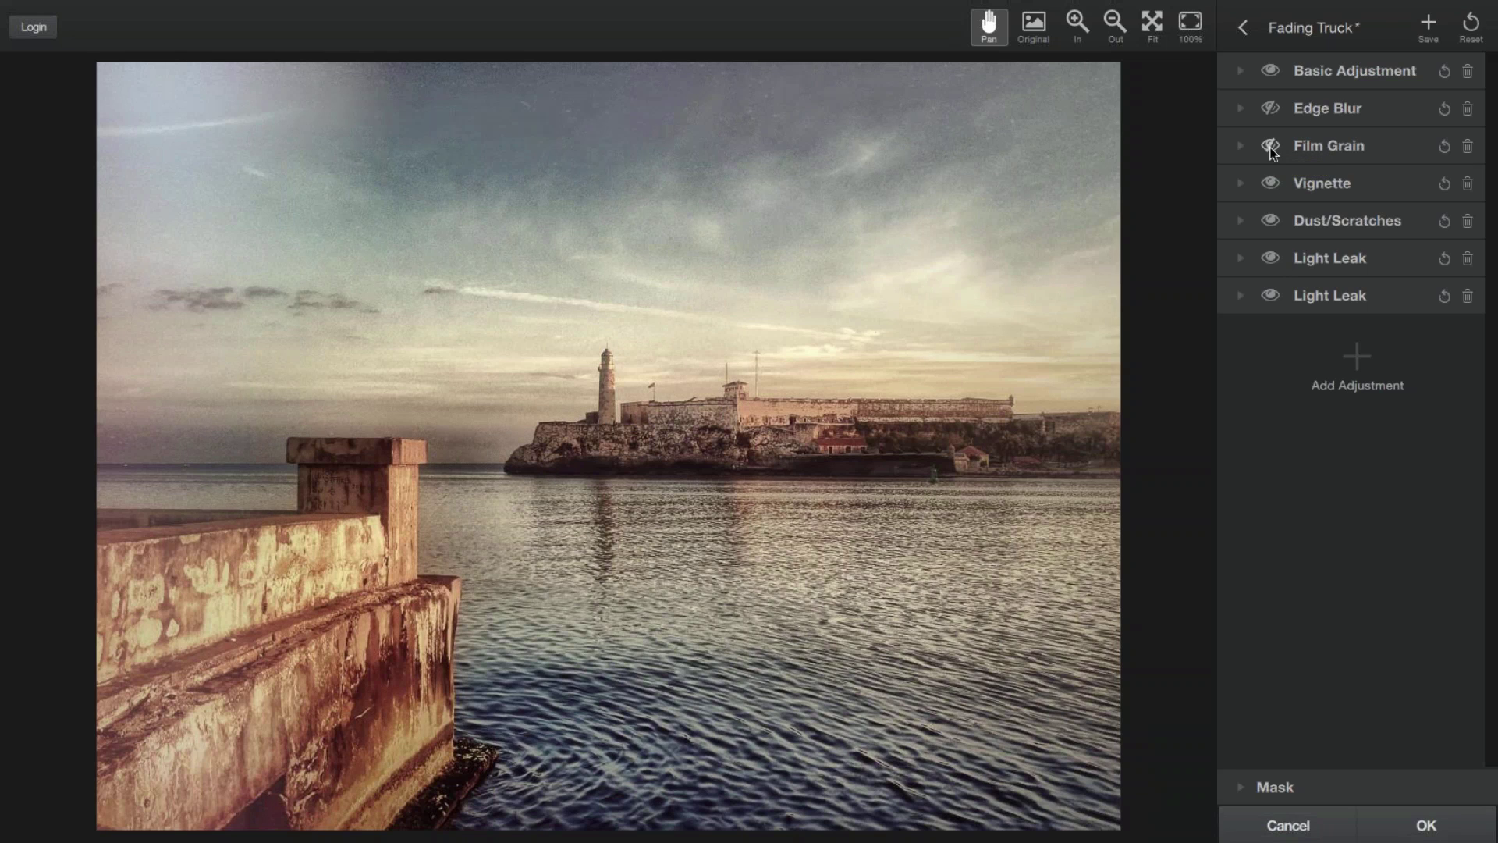
{"action": "left_click", "coordinate": [1270, 146]}
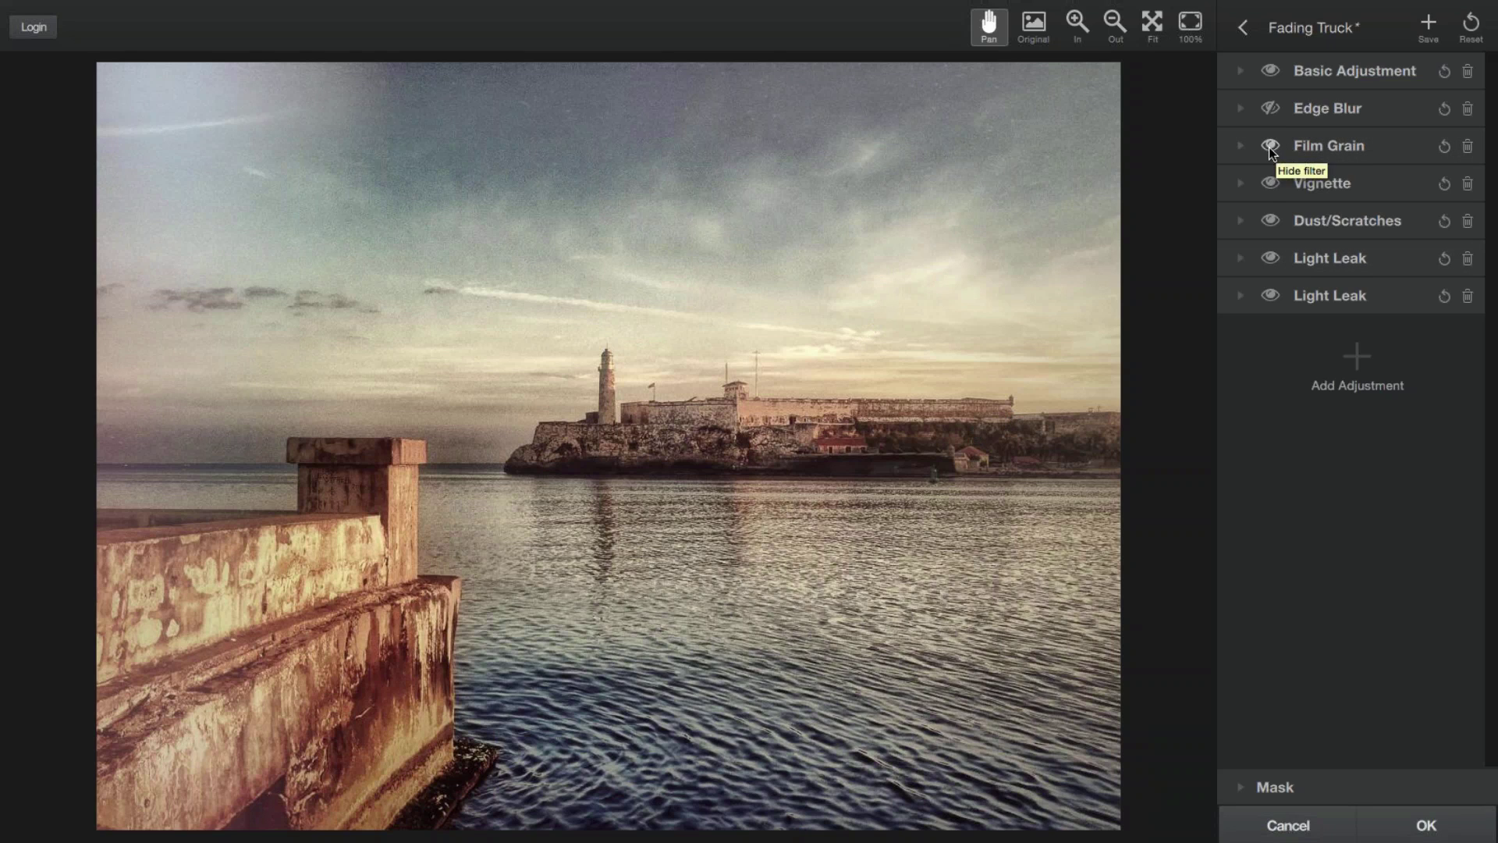
Step: Compare the photo with and without the Vignette filter, leaving the filter shown
{"action": "left_click", "coordinate": [1271, 185]}
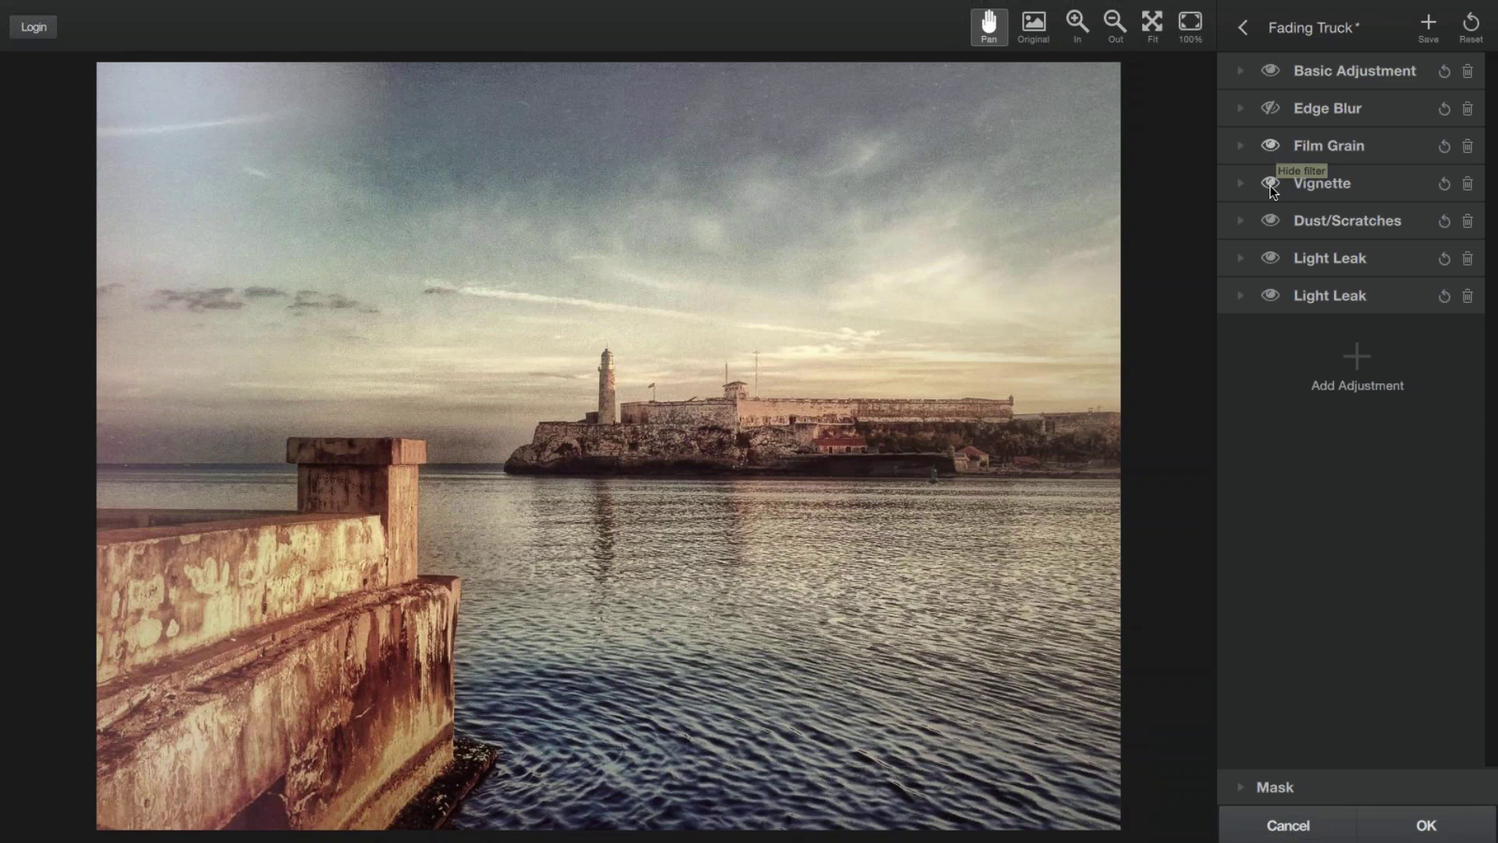
{"action": "left_click", "coordinate": [1271, 186]}
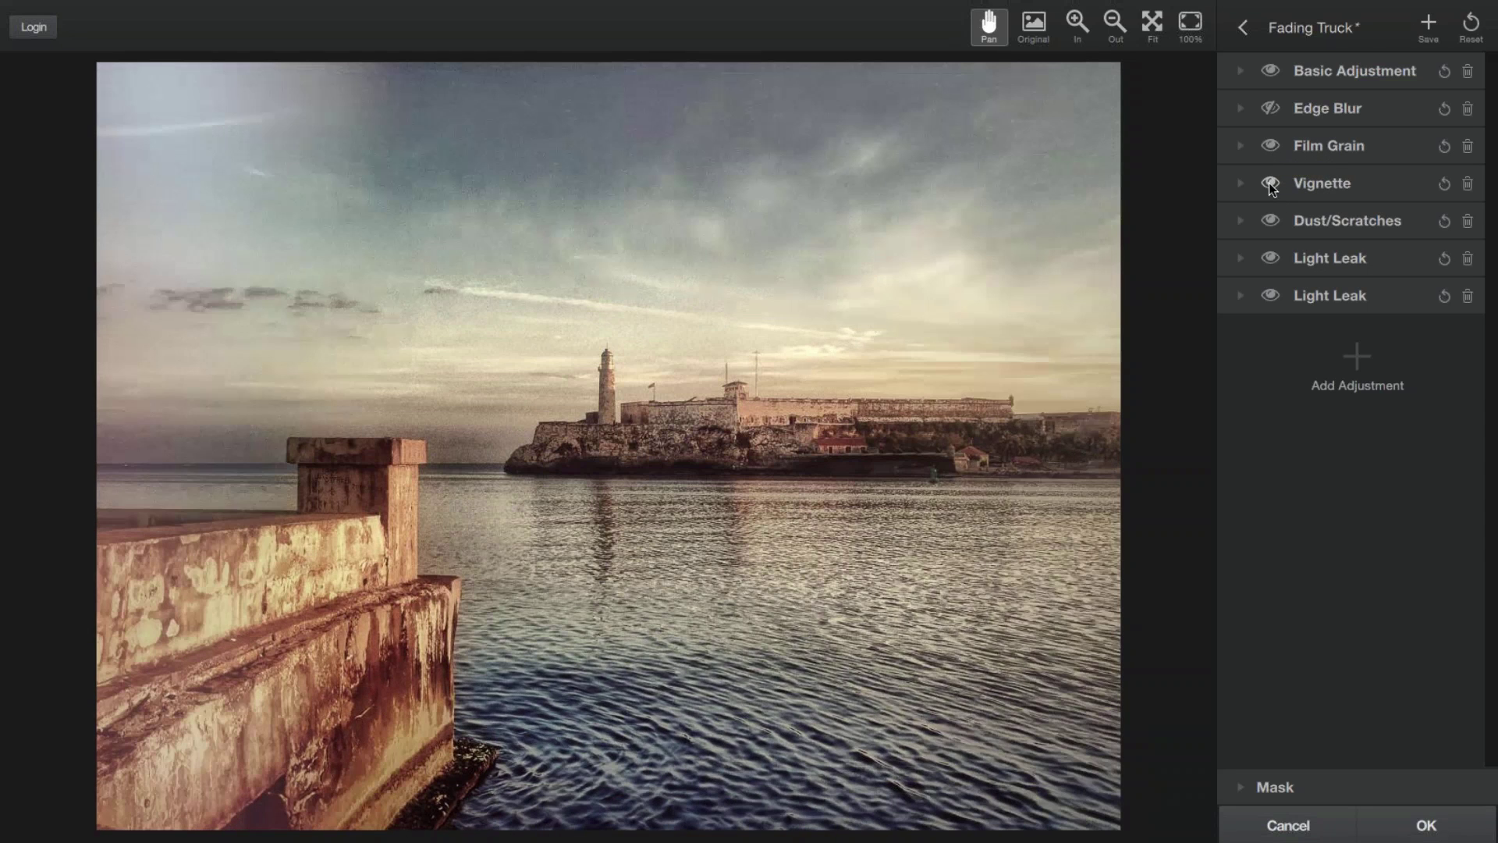
{"action": "left_click", "coordinate": [1271, 185]}
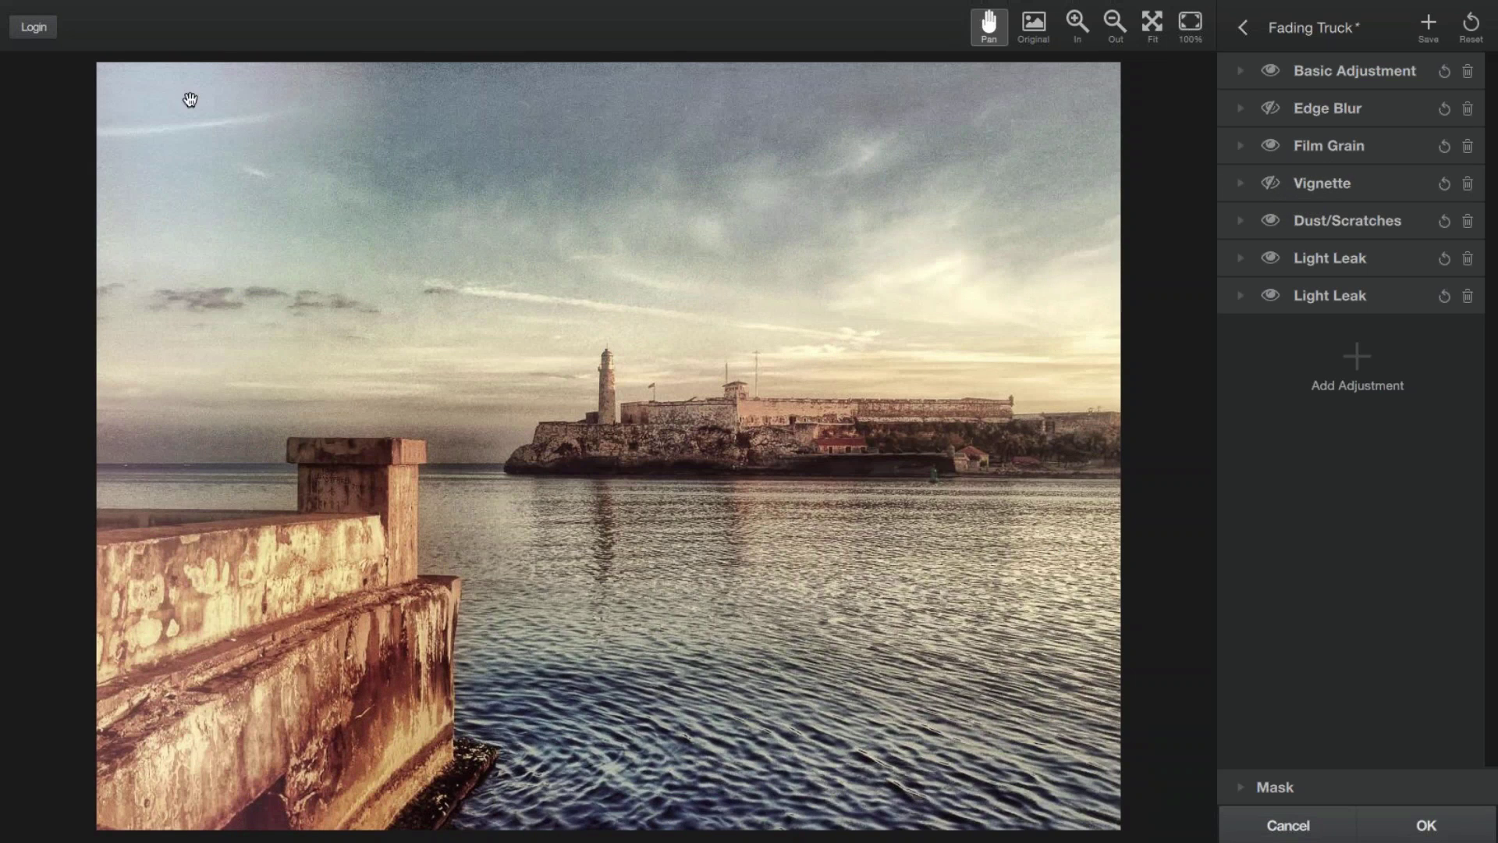
{"action": "left_click", "coordinate": [1270, 184]}
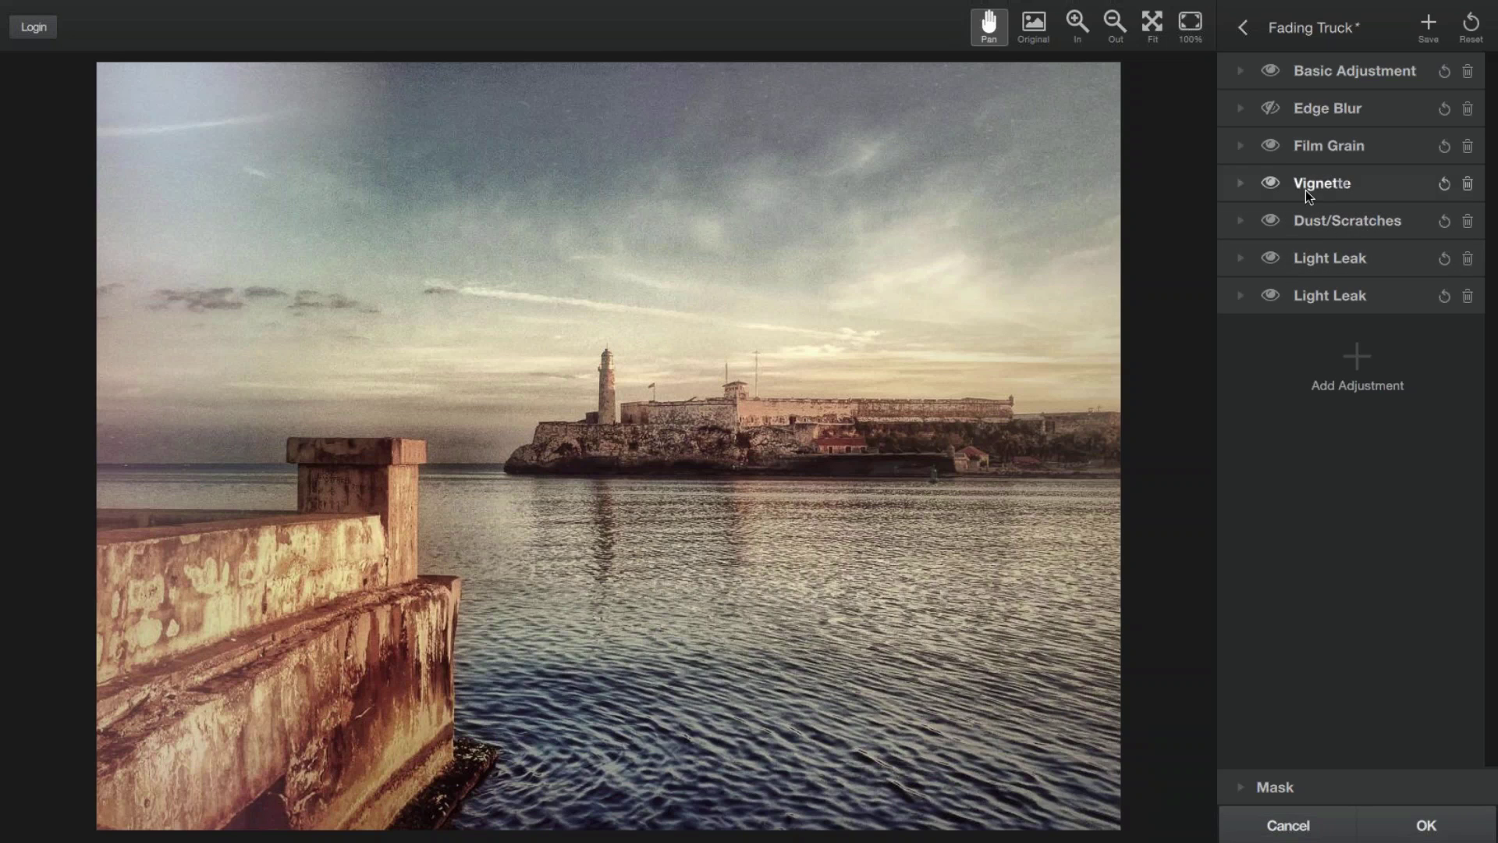
Step: Compare the photo repeatedly with and without the Dust/Scratches filter, leaving the filter shown
{"action": "left_click", "coordinate": [1270, 222]}
{"action": "left_click", "coordinate": [1270, 222]}
{"action": "left_click", "coordinate": [1270, 222]}
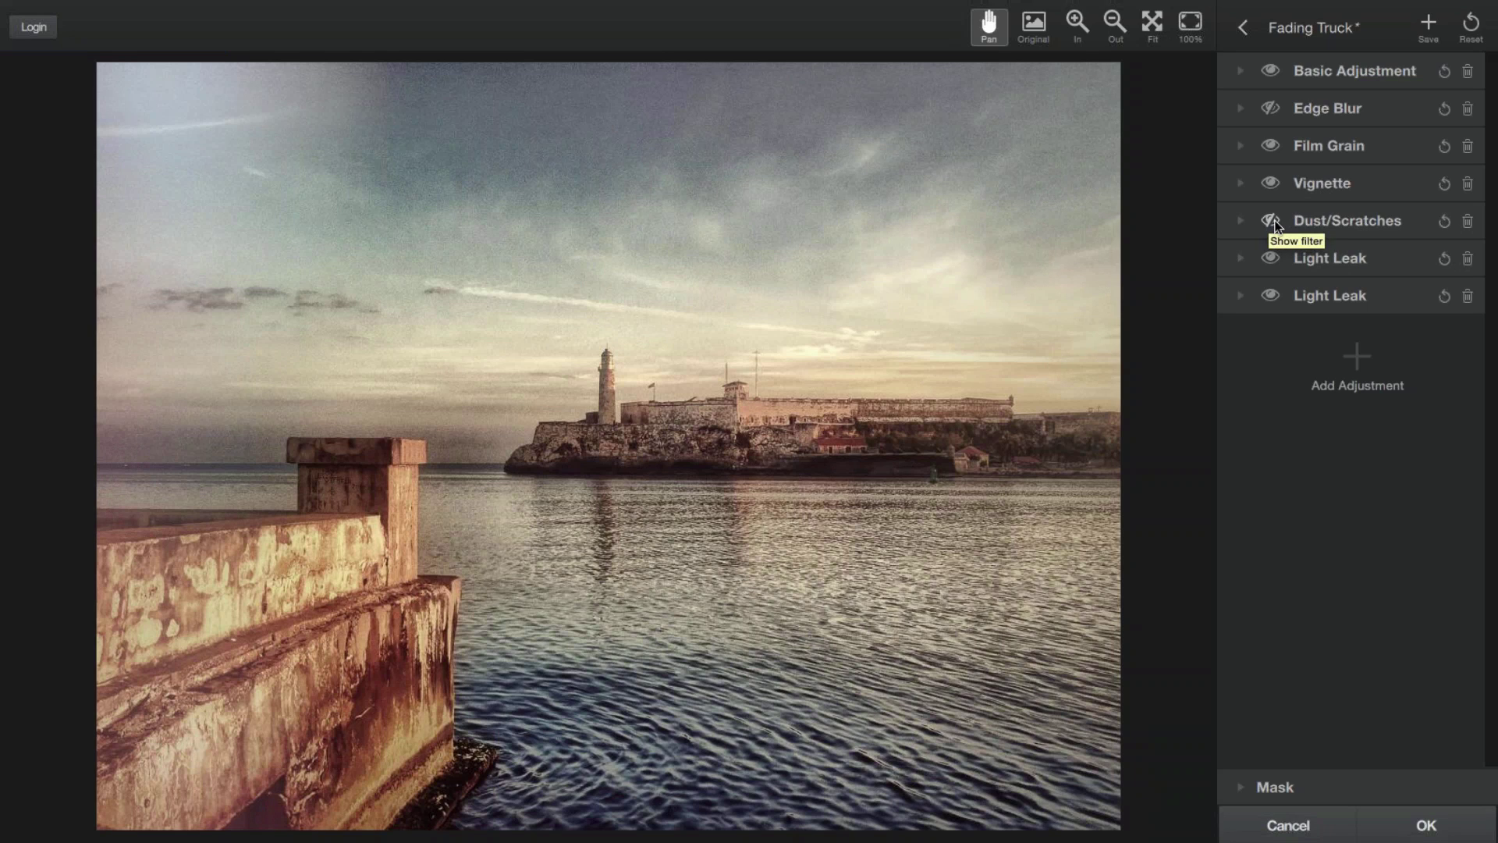
{"action": "left_click", "coordinate": [1271, 222]}
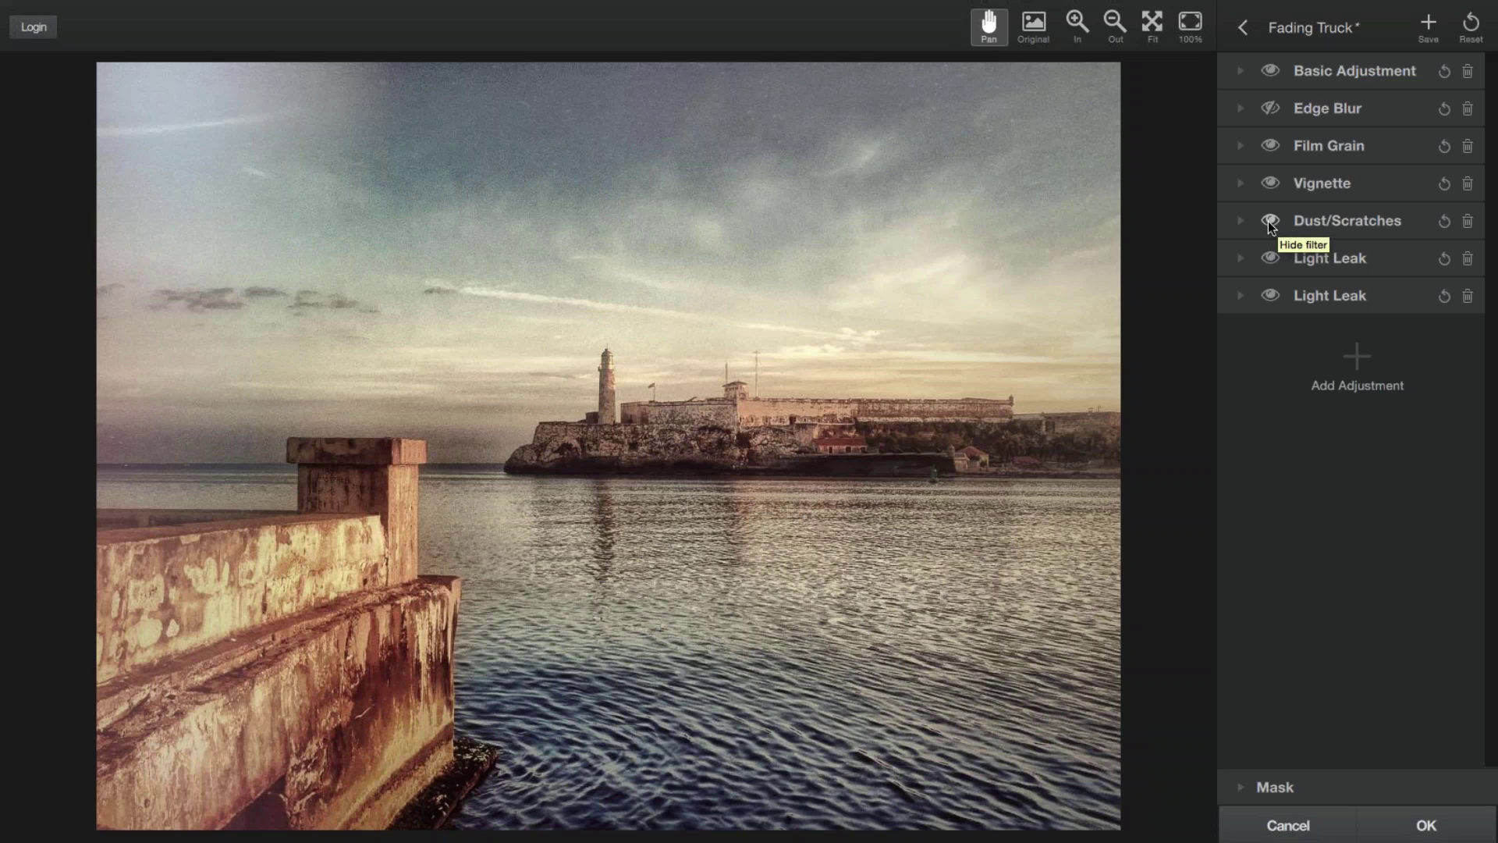
{"action": "left_click", "coordinate": [1270, 223]}
{"action": "left_click", "coordinate": [1273, 223]}
{"action": "left_click", "coordinate": [1271, 219]}
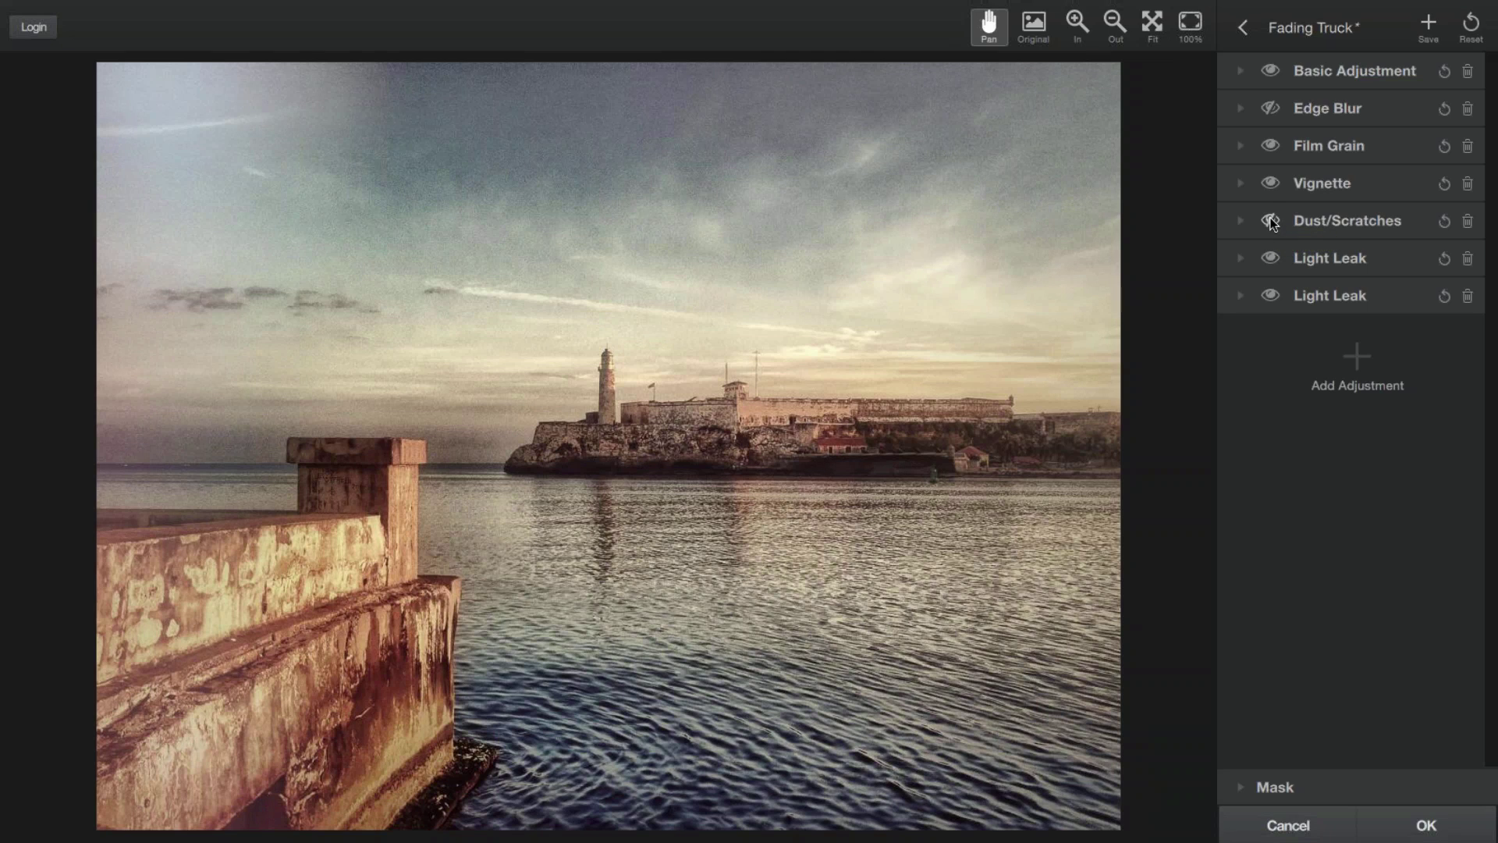
{"action": "left_click", "coordinate": [1271, 222]}
Step: Compare the effect of the two Light Leak filters on the photo and leave both of them hidden
{"action": "left_click", "coordinate": [1268, 259]}
{"action": "left_click", "coordinate": [1270, 260]}
{"action": "left_click", "coordinate": [1270, 297]}
{"action": "left_click", "coordinate": [1270, 297]}
{"action": "left_click", "coordinate": [1270, 261]}
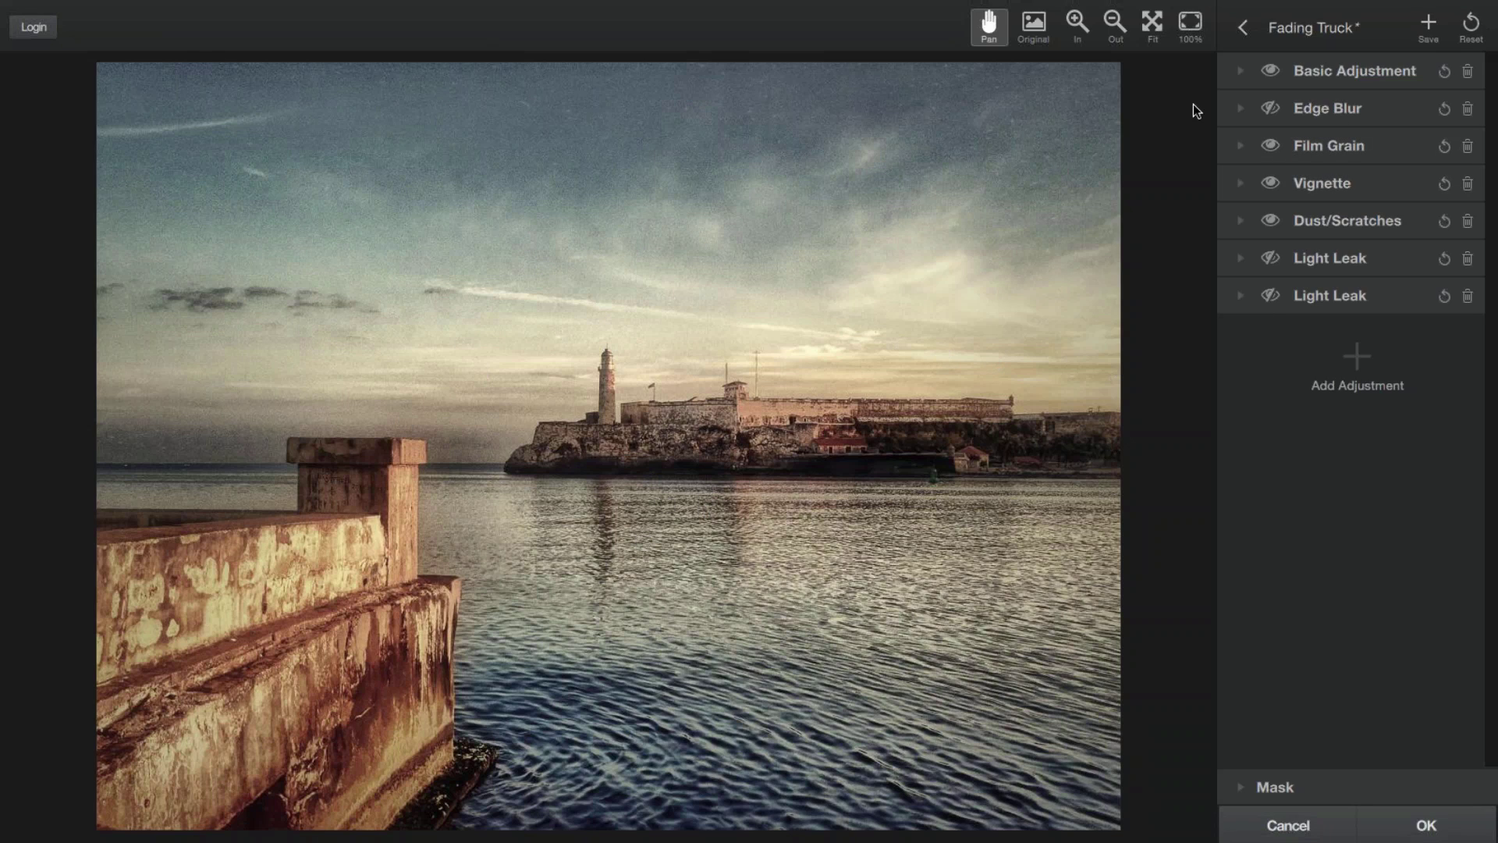
Step: Open the Basic Adjustment settings and try Shadow at -1.00 before returning it to 0.00
{"action": "left_click", "coordinate": [1239, 73]}
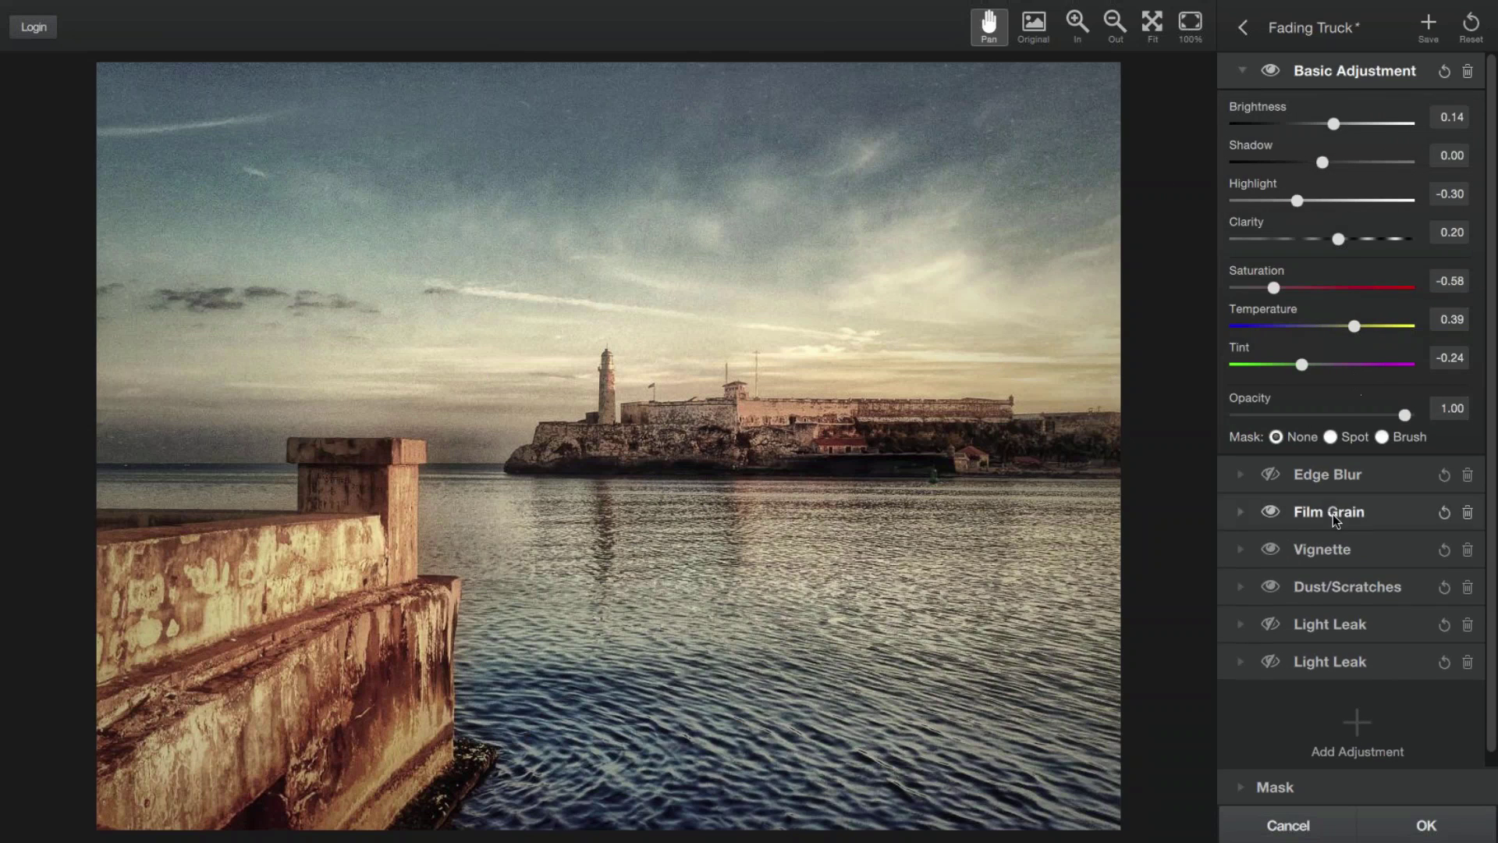
{"action": "mouse_move", "coordinate": [1424, 14]}
{"action": "left_click", "coordinate": [1323, 163]}
{"action": "left_click_drag", "start_coordinate": [1319, 165], "coordinate": [1228, 174]}
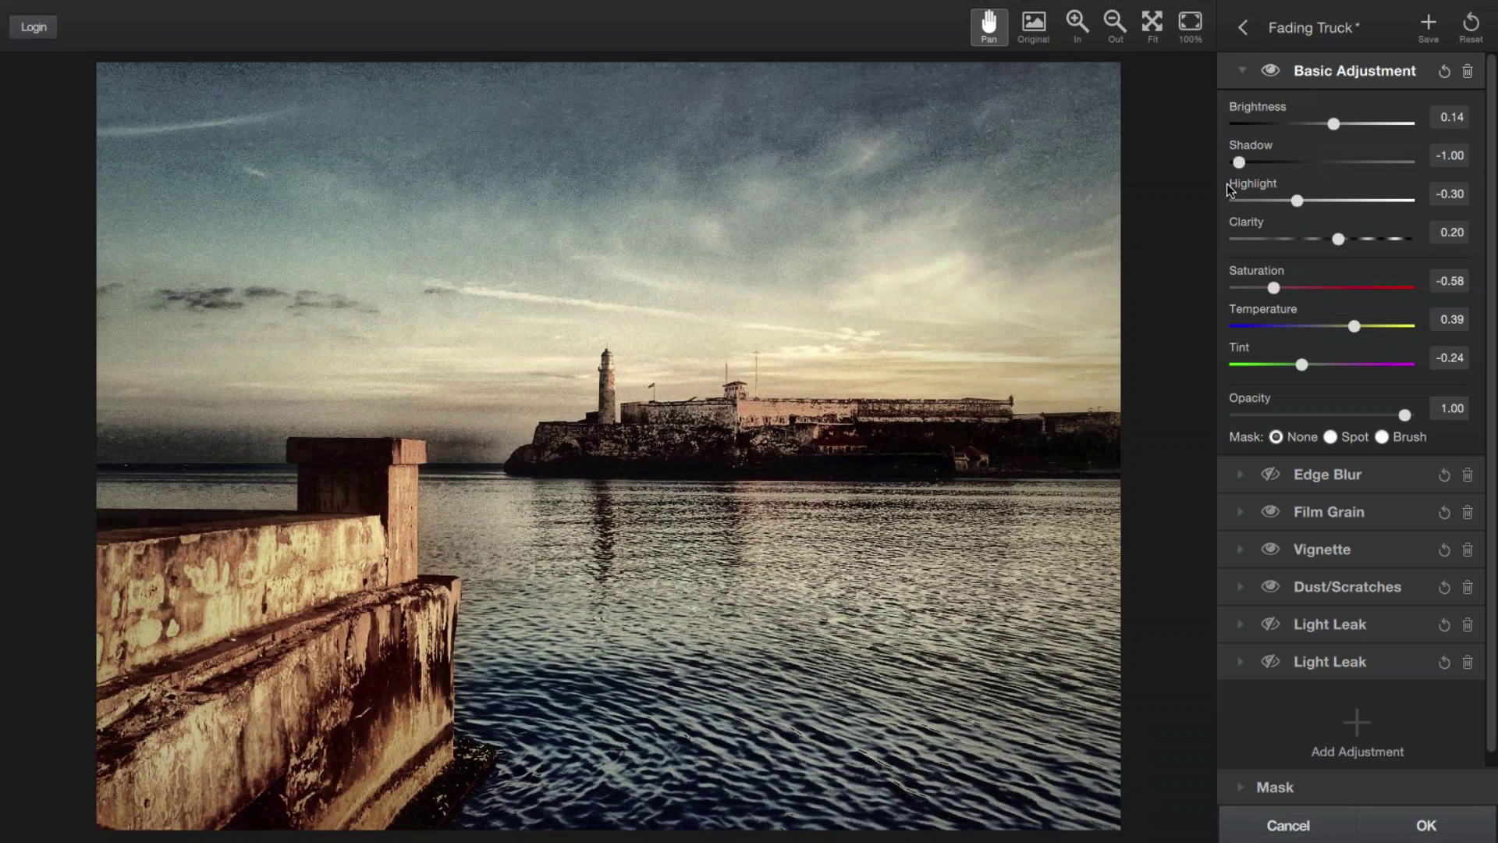
{"action": "left_click_drag", "start_coordinate": [1226, 189], "coordinate": [1320, 209]}
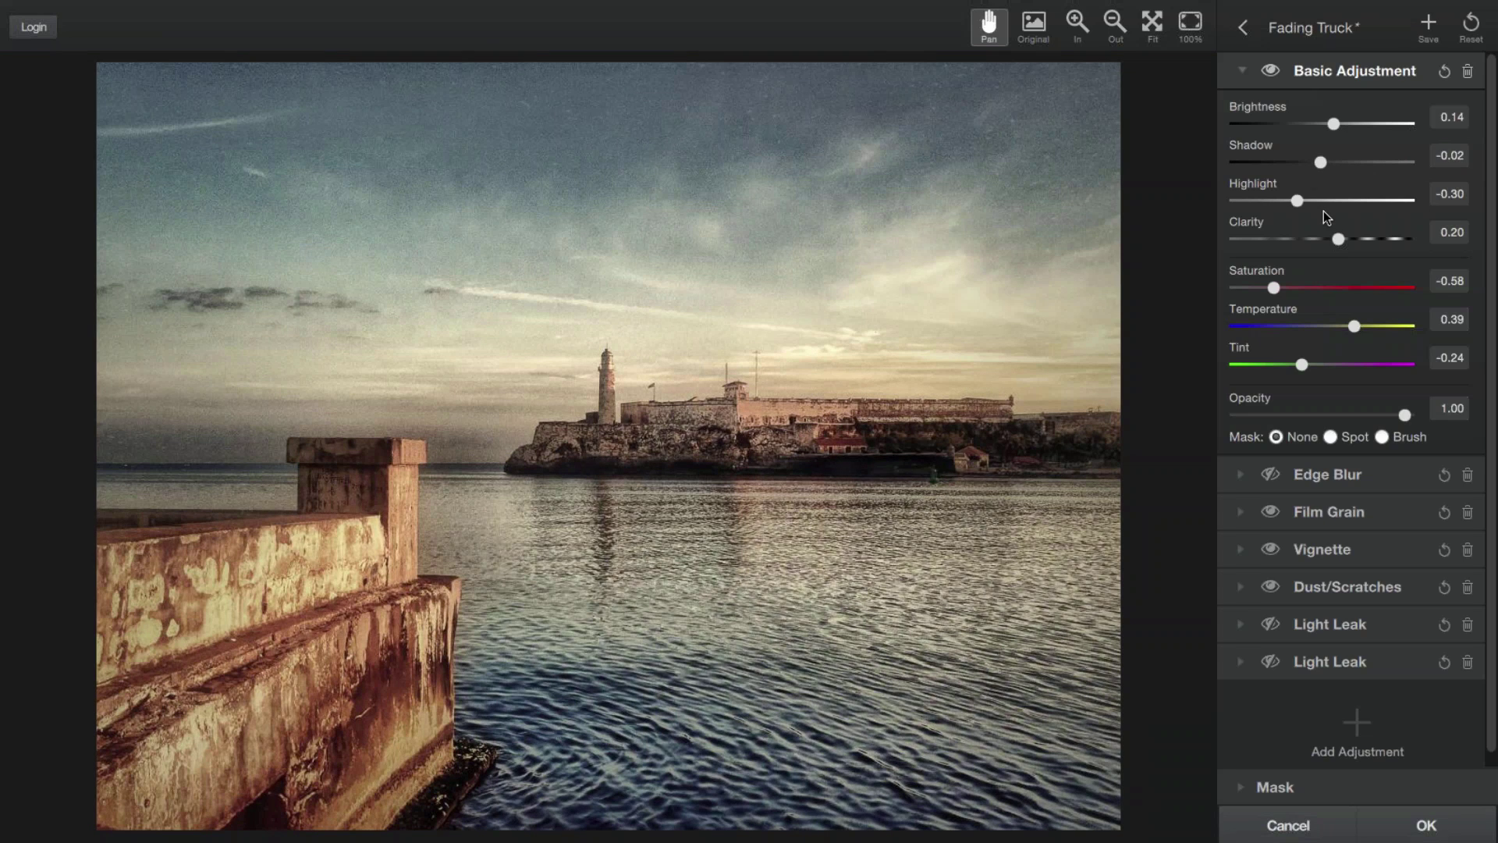
{"action": "left_click_drag", "start_coordinate": [1323, 211], "coordinate": [1325, 210]}
Step: Test the extremes of Clarity and Saturation in Basic Adjustment, settling on Clarity 0.02 and Saturation -0.58
{"action": "left_click_drag", "start_coordinate": [1339, 240], "coordinate": [1451, 265]}
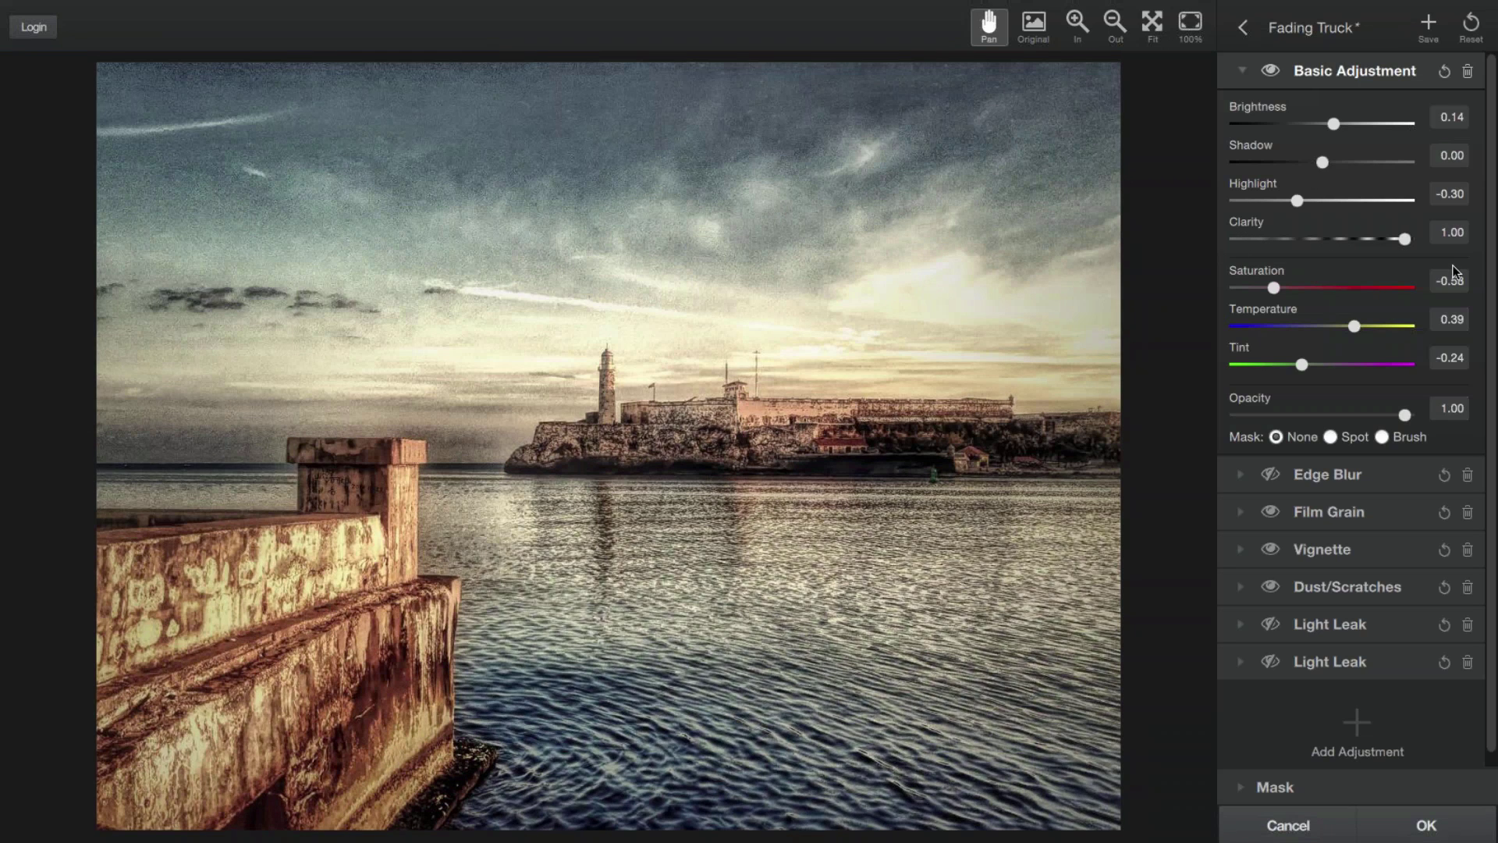
{"action": "left_click_drag", "start_coordinate": [1435, 267], "coordinate": [1396, 293]}
{"action": "left_click_drag", "start_coordinate": [1394, 288], "coordinate": [1324, 282]}
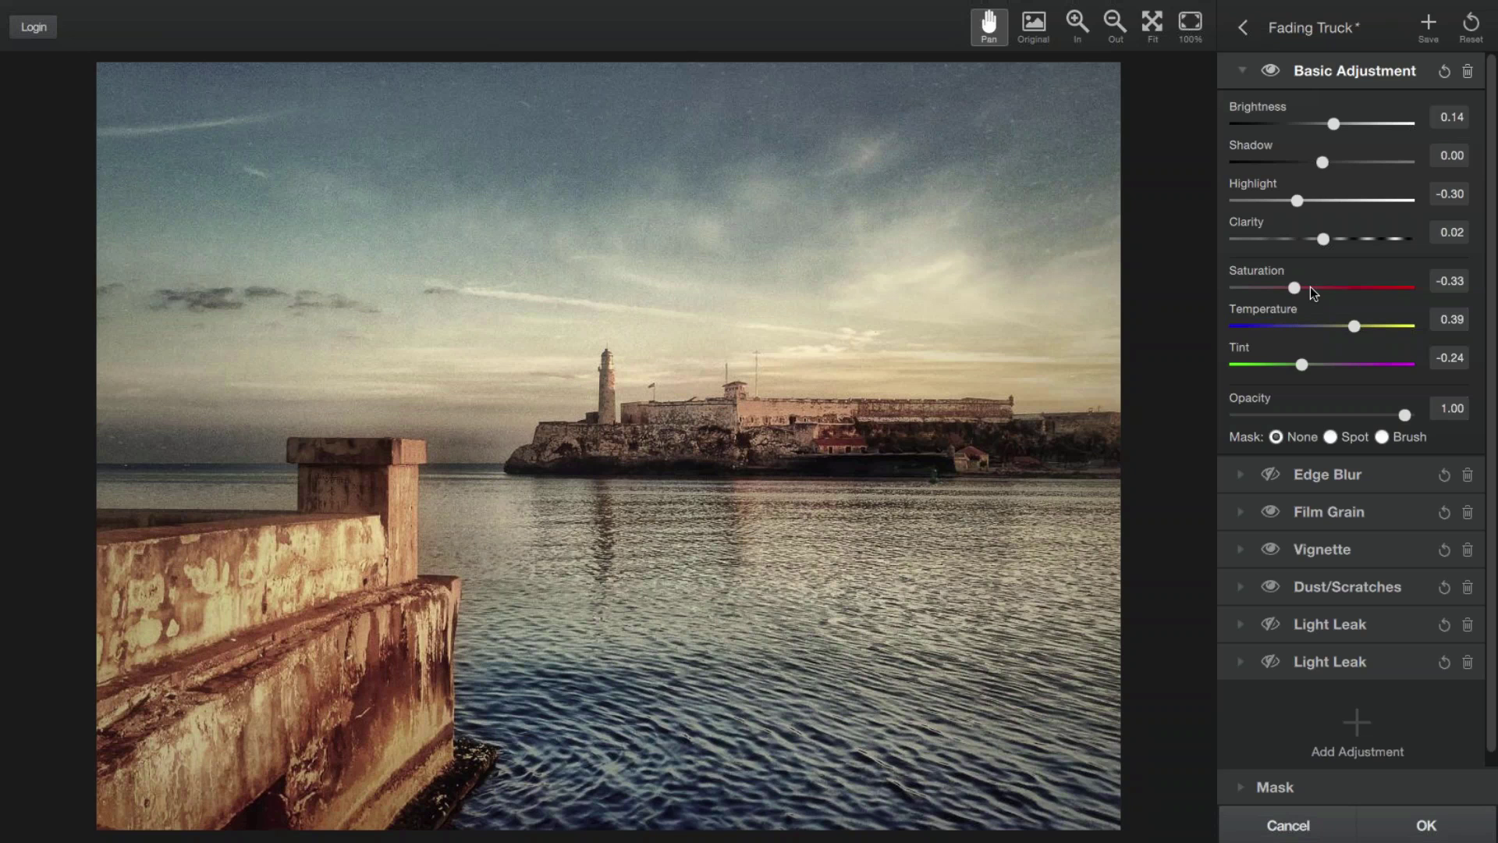
{"action": "left_click_drag", "start_coordinate": [1309, 288], "coordinate": [1220, 287]}
{"action": "left_click_drag", "start_coordinate": [1276, 292], "coordinate": [1273, 292]}
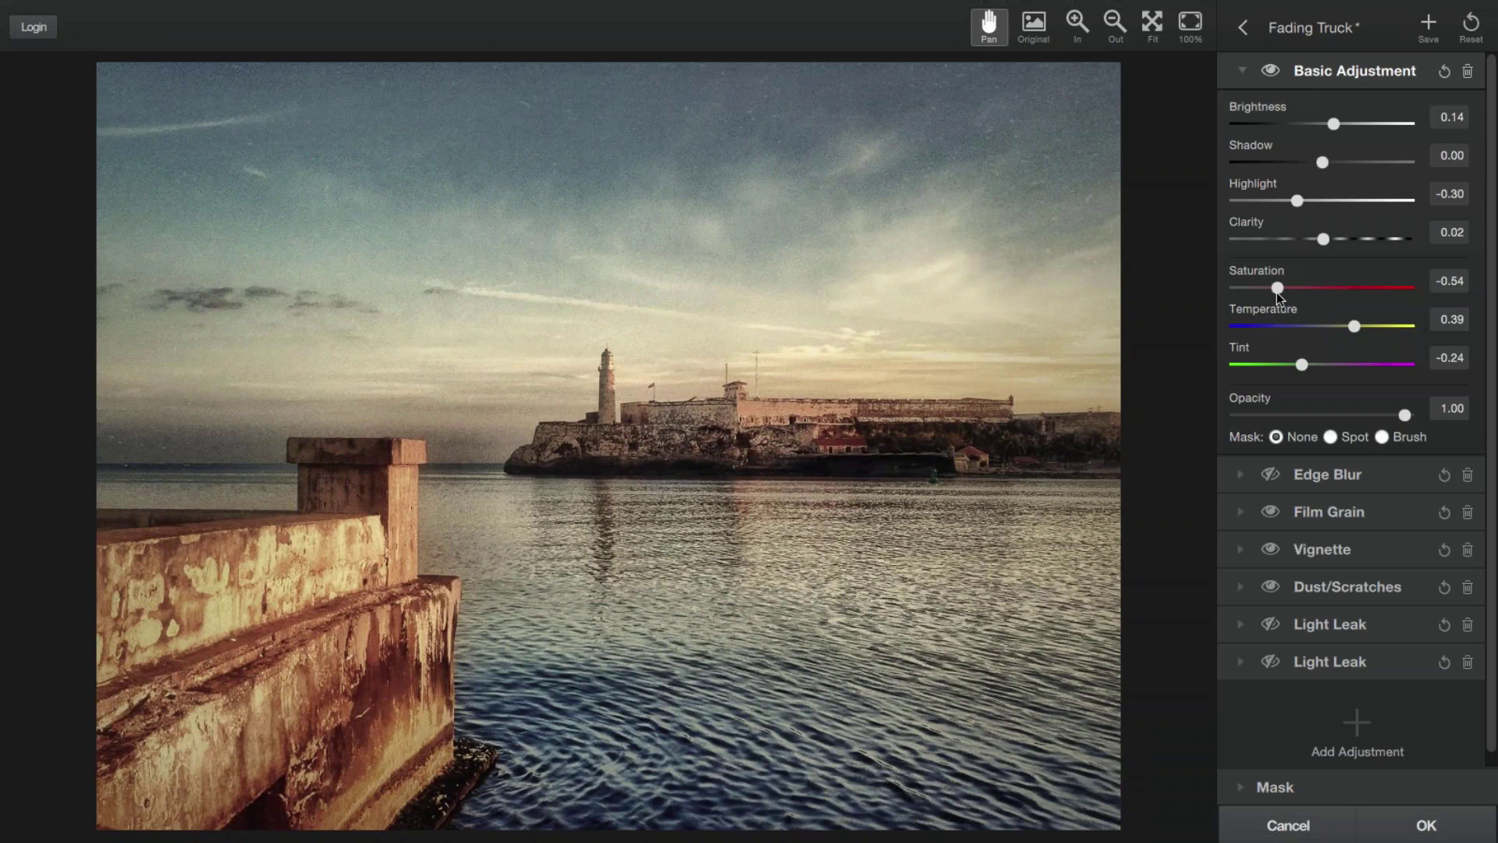
Step: Set the Basic Adjustment's Temperature to 0.55 and its Opacity to 0.90, trying a very low Opacity first
{"action": "left_click", "coordinate": [1356, 326]}
{"action": "left_click_drag", "start_coordinate": [1355, 326], "coordinate": [1366, 326]}
{"action": "left_click", "coordinate": [1367, 326]}
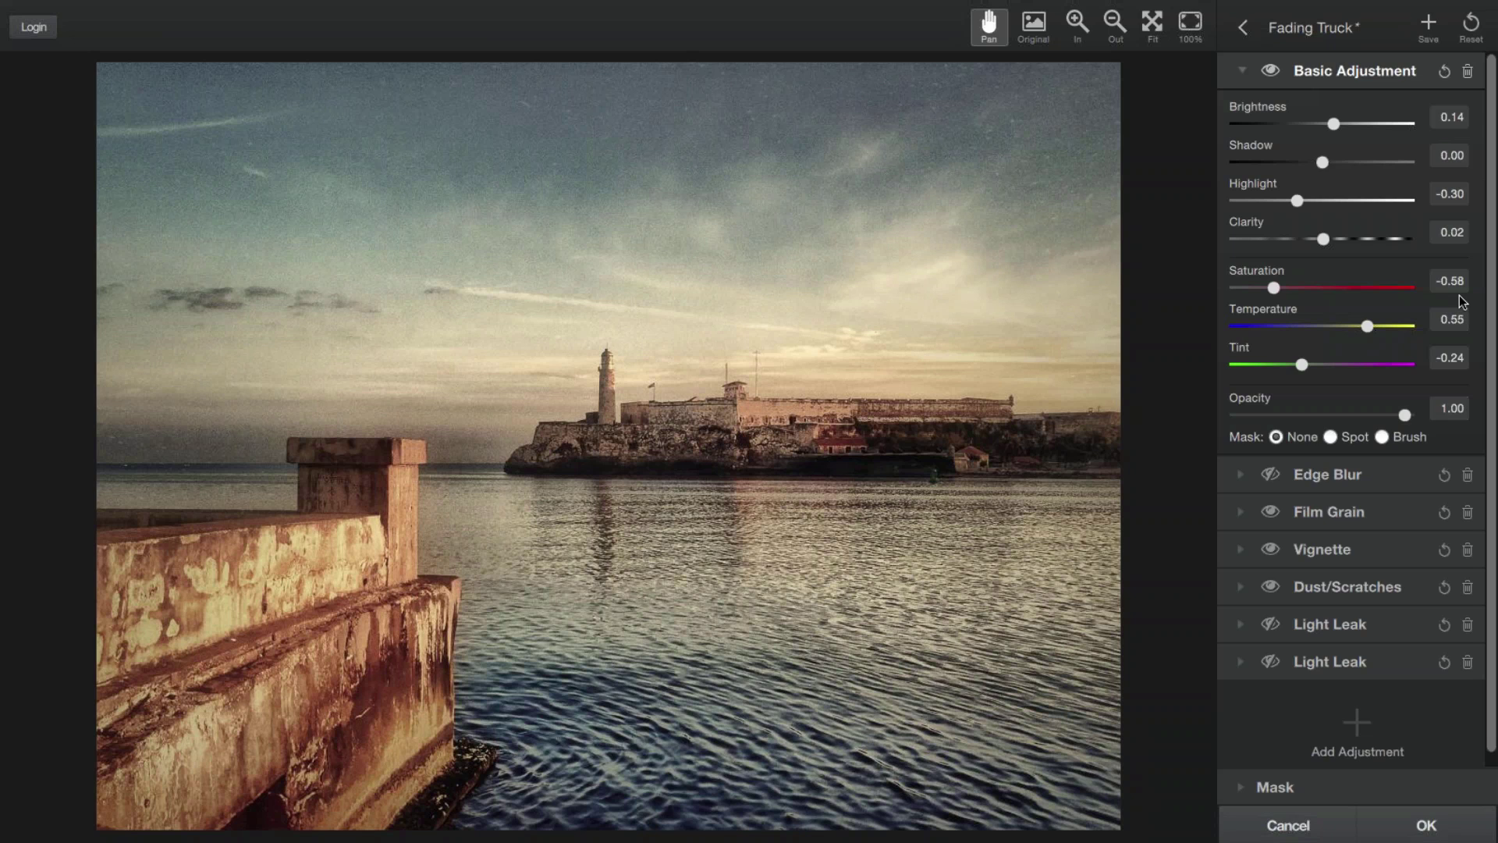
{"action": "left_click_drag", "start_coordinate": [1404, 415], "coordinate": [1250, 416]}
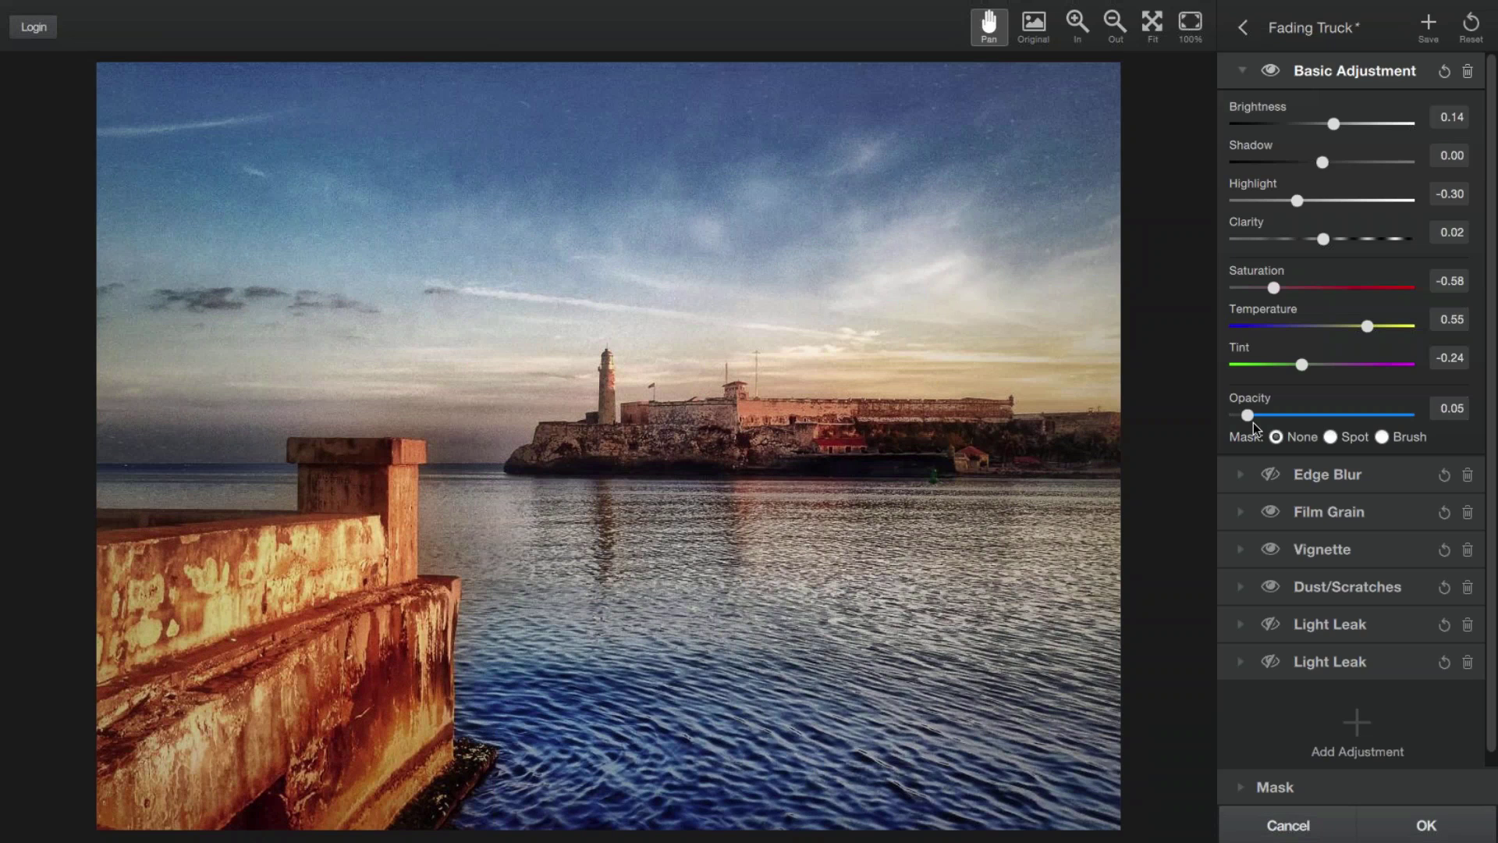
{"action": "left_click_drag", "start_coordinate": [1253, 423], "coordinate": [1387, 414]}
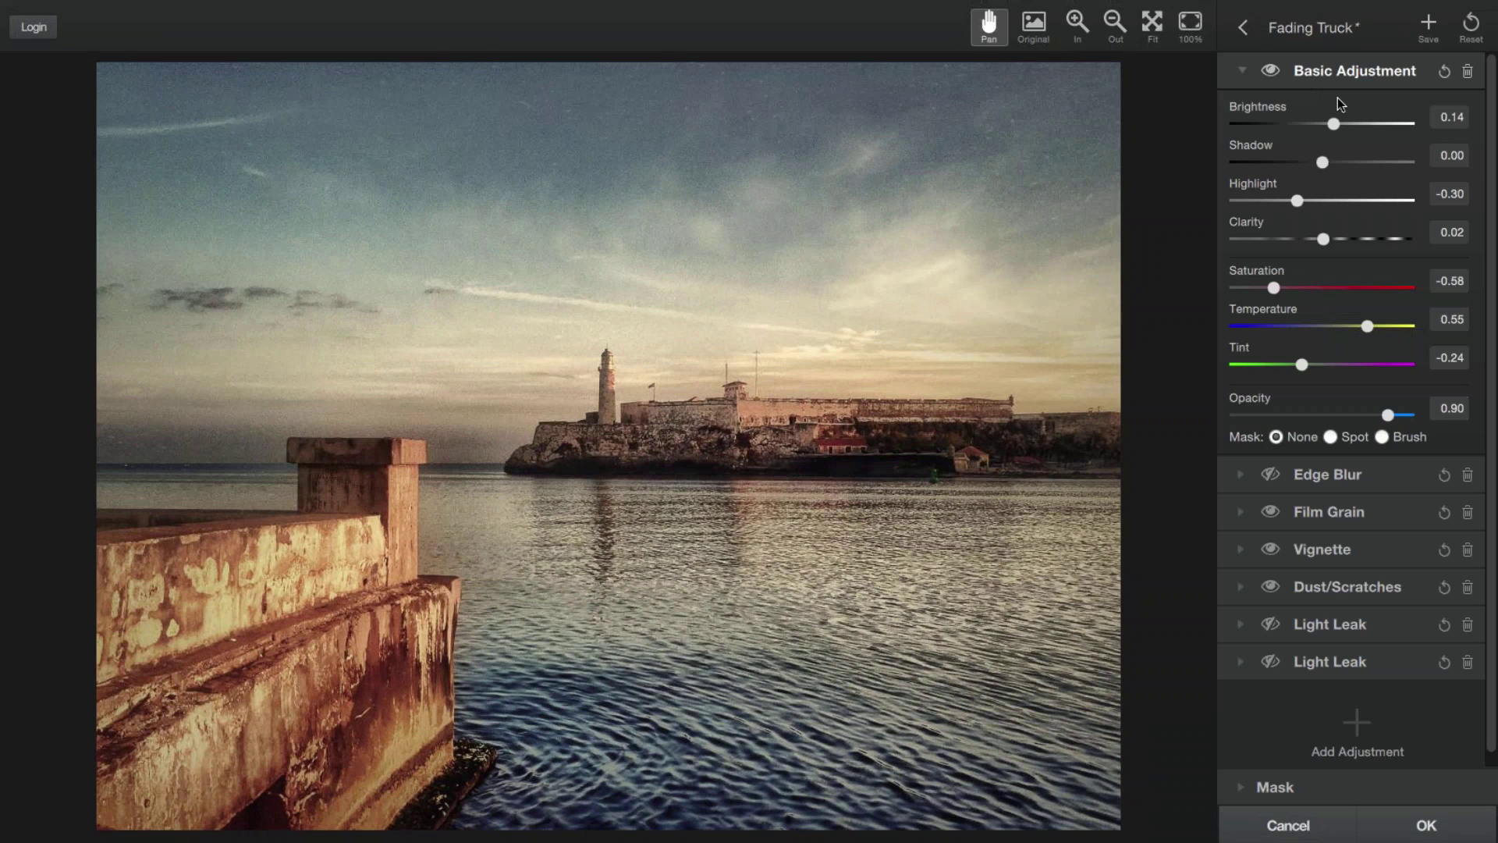
Step: Collapse the Basic Adjustment settings and delete the Edge Blur adjustment from the effect
{"action": "left_click", "coordinate": [1337, 71]}
{"action": "left_click", "coordinate": [1468, 108]}
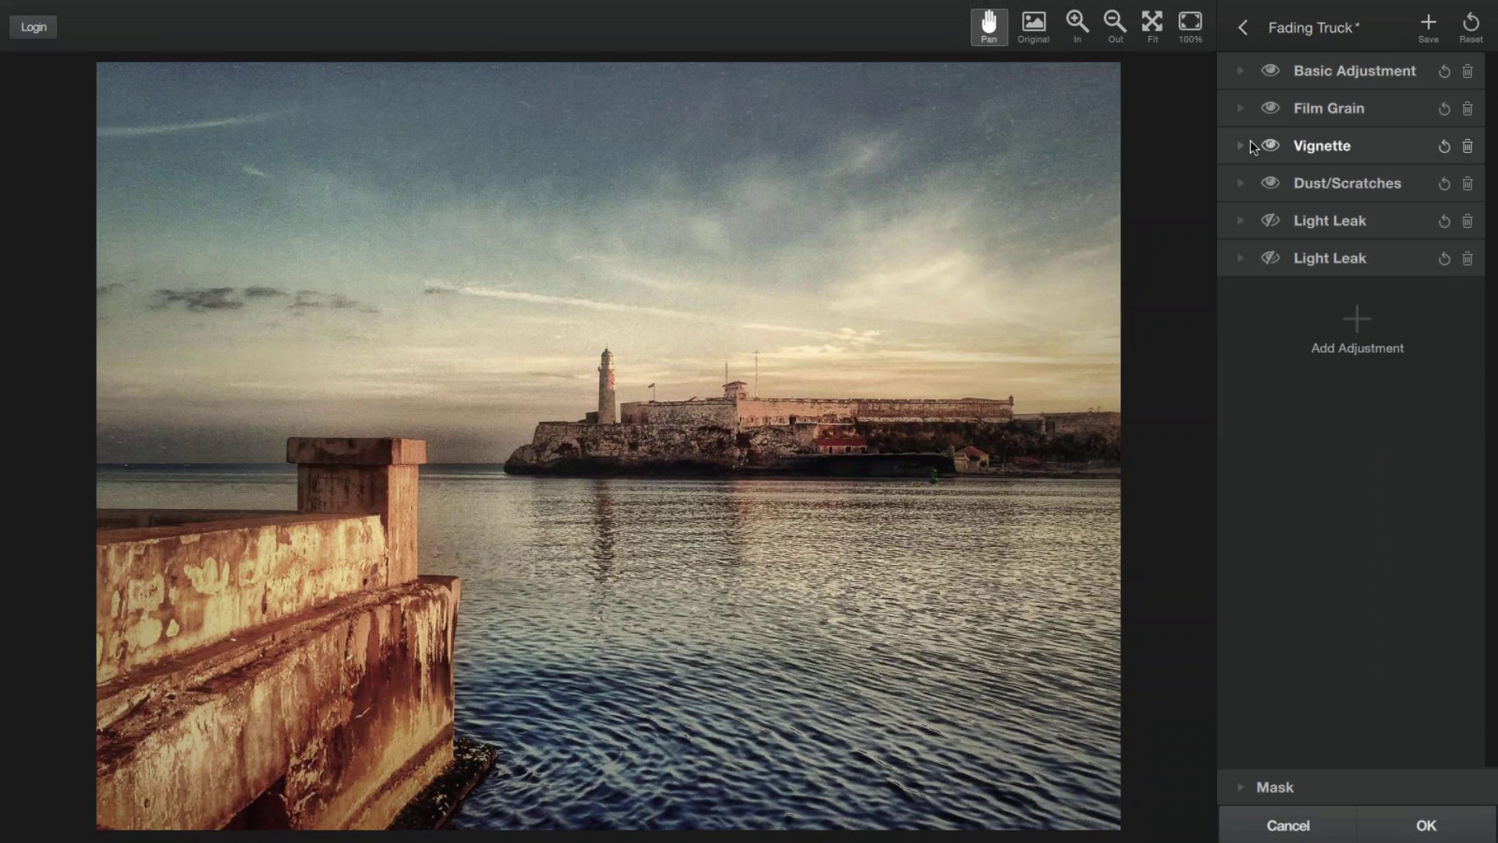
Step: Open the Film Grain settings and set Size to 2.92 and Strength to 0.40
{"action": "left_click", "coordinate": [1242, 110]}
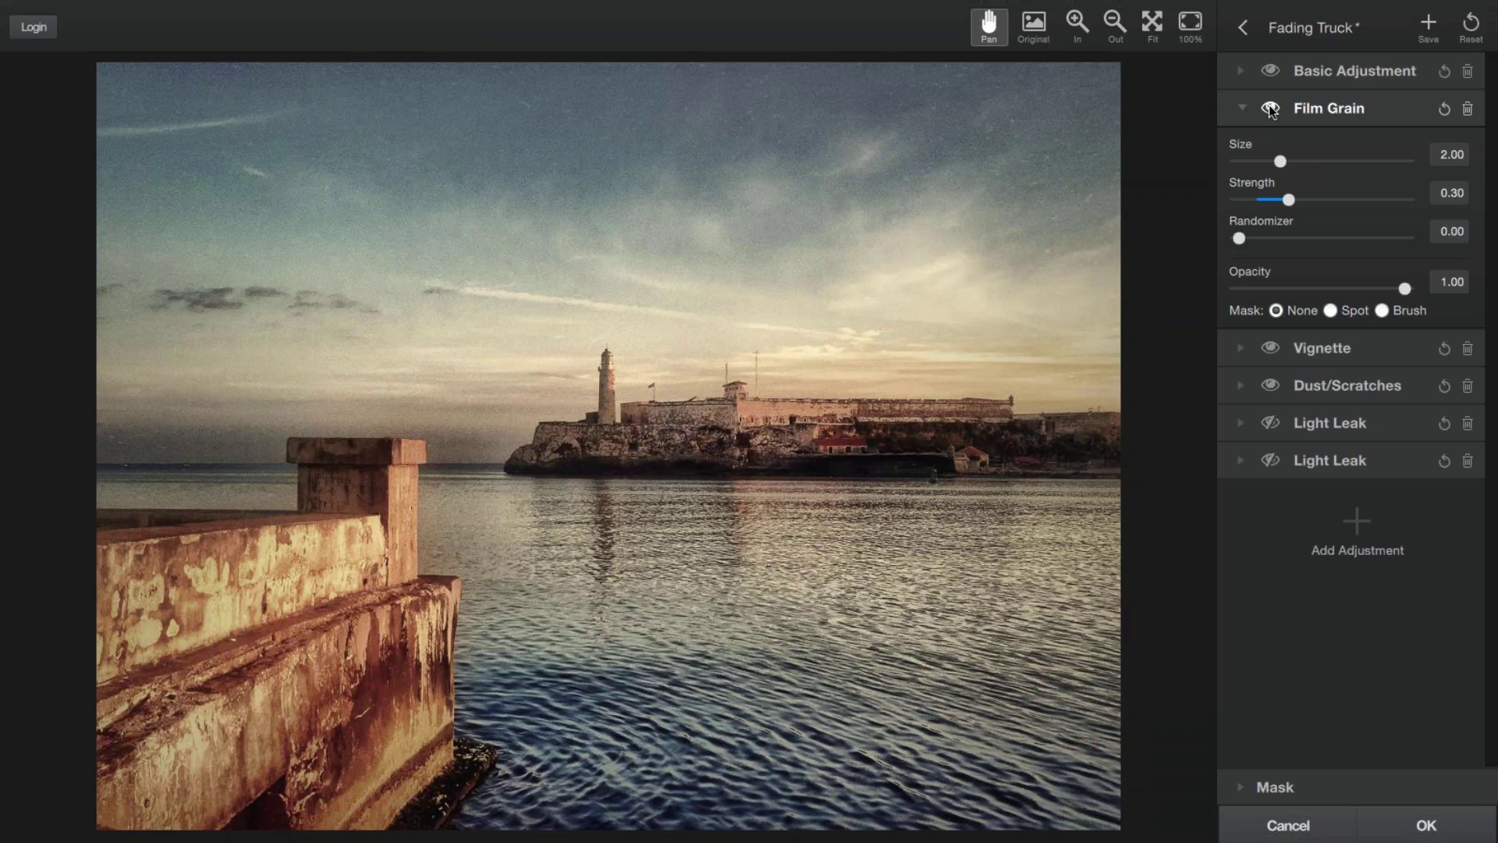
{"action": "left_click", "coordinate": [1270, 109]}
{"action": "left_click_drag", "start_coordinate": [1281, 161], "coordinate": [1284, 161]}
{"action": "left_click_drag", "start_coordinate": [1285, 163], "coordinate": [1296, 163]}
{"action": "left_click_drag", "start_coordinate": [1295, 163], "coordinate": [1301, 163]}
{"action": "left_click_drag", "start_coordinate": [1289, 200], "coordinate": [1305, 200]}
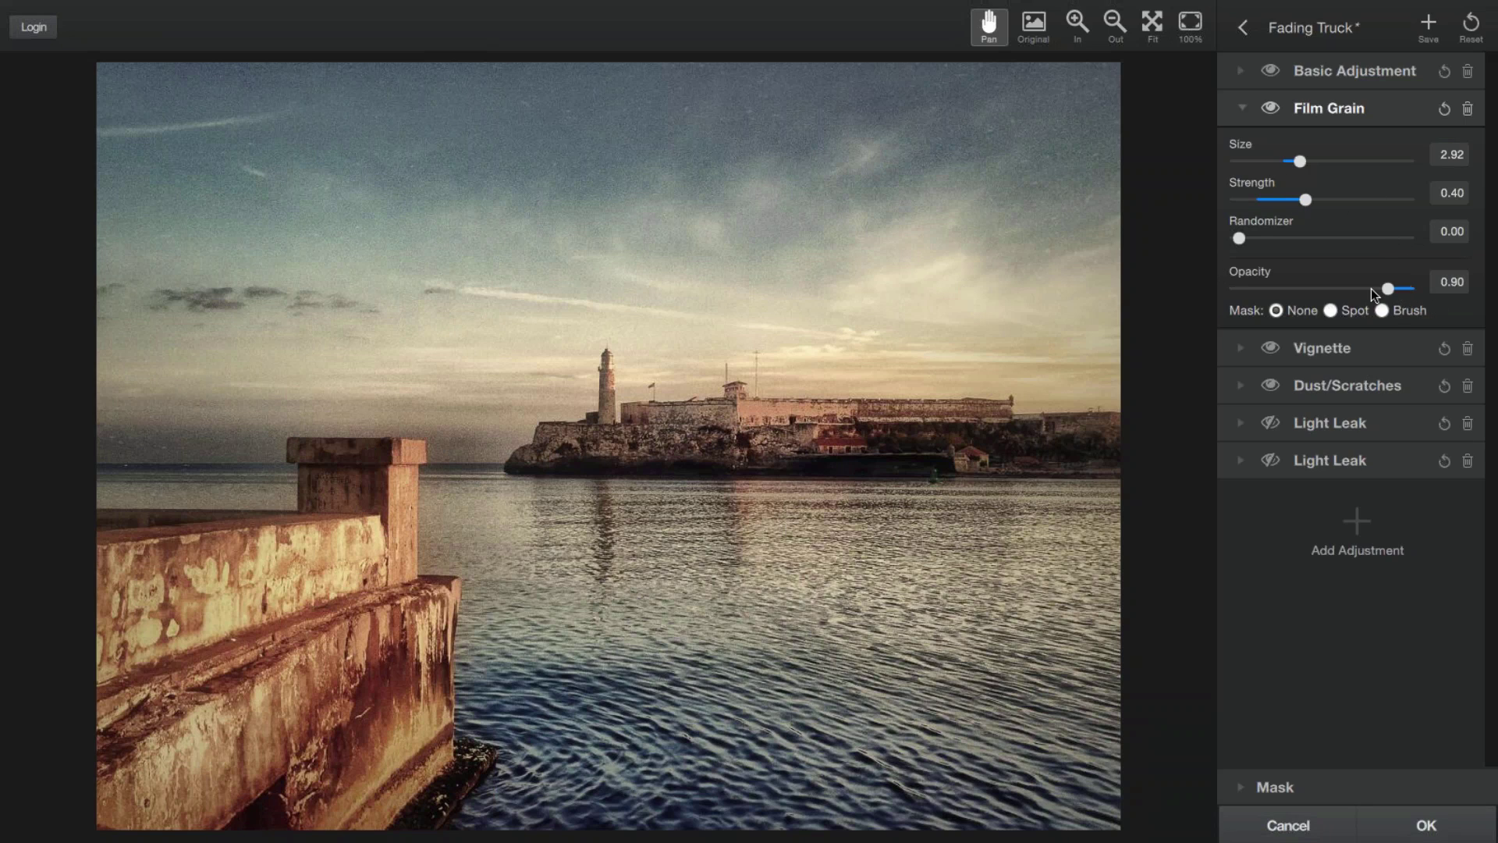
Step: Lower the Film Grain Opacity close to its minimum to judge the effect, and raise it back to a high value
{"action": "left_click_drag", "start_coordinate": [1370, 289], "coordinate": [1365, 289]}
{"action": "left_click_drag", "start_coordinate": [1365, 290], "coordinate": [1311, 289]}
{"action": "left_click_drag", "start_coordinate": [1311, 290], "coordinate": [1260, 299]}
{"action": "left_click_drag", "start_coordinate": [1261, 300], "coordinate": [1373, 312]}
Step: Open the Vignette settings and set Strength to 1.00, Size to 0.29 and Roundness to 1.00
{"action": "left_click", "coordinate": [1321, 347]}
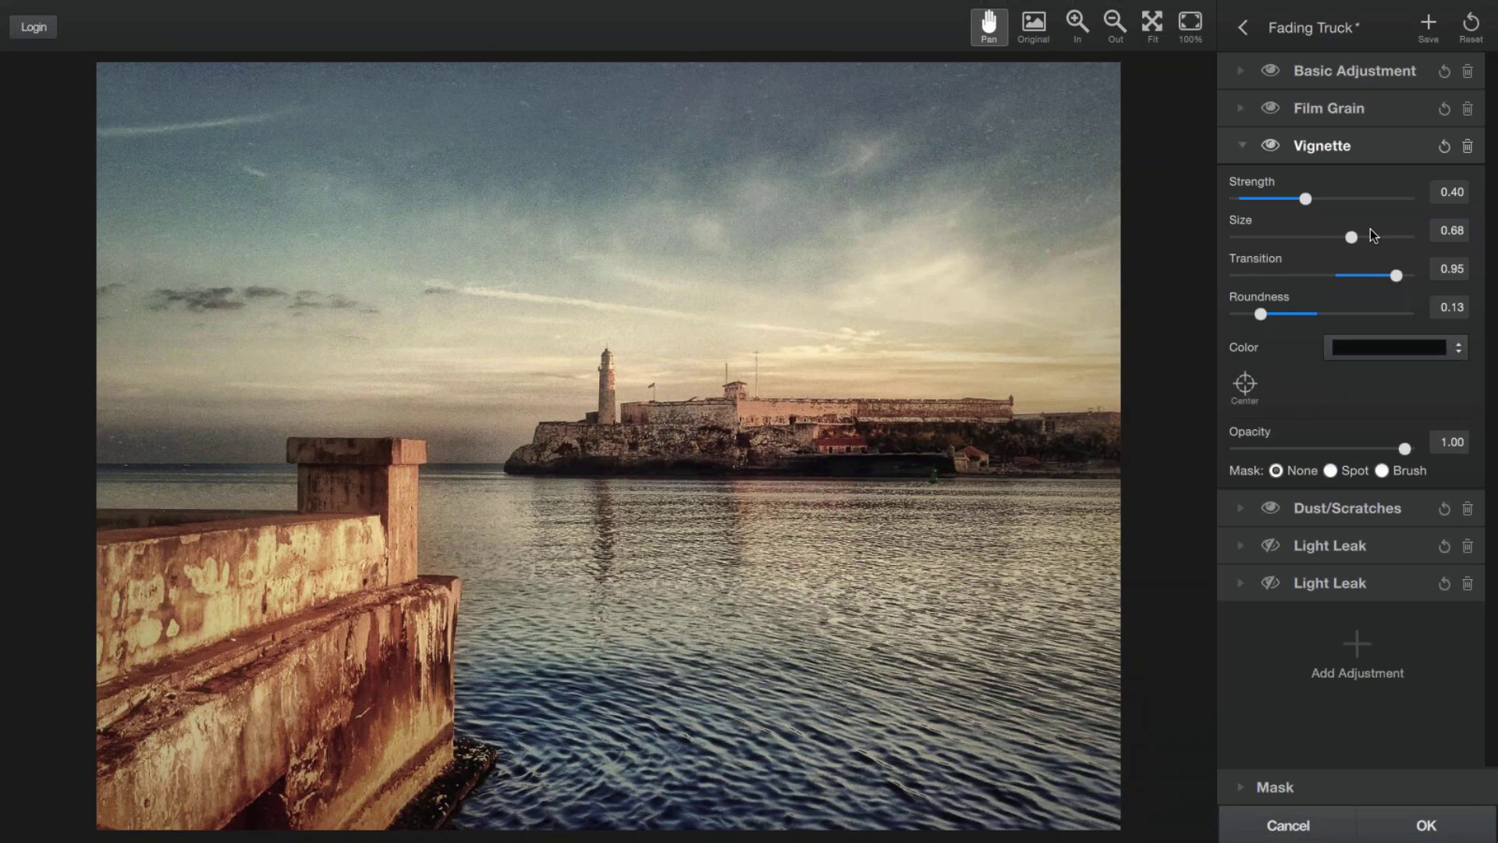
{"action": "left_click_drag", "start_coordinate": [1305, 199], "coordinate": [1459, 203]}
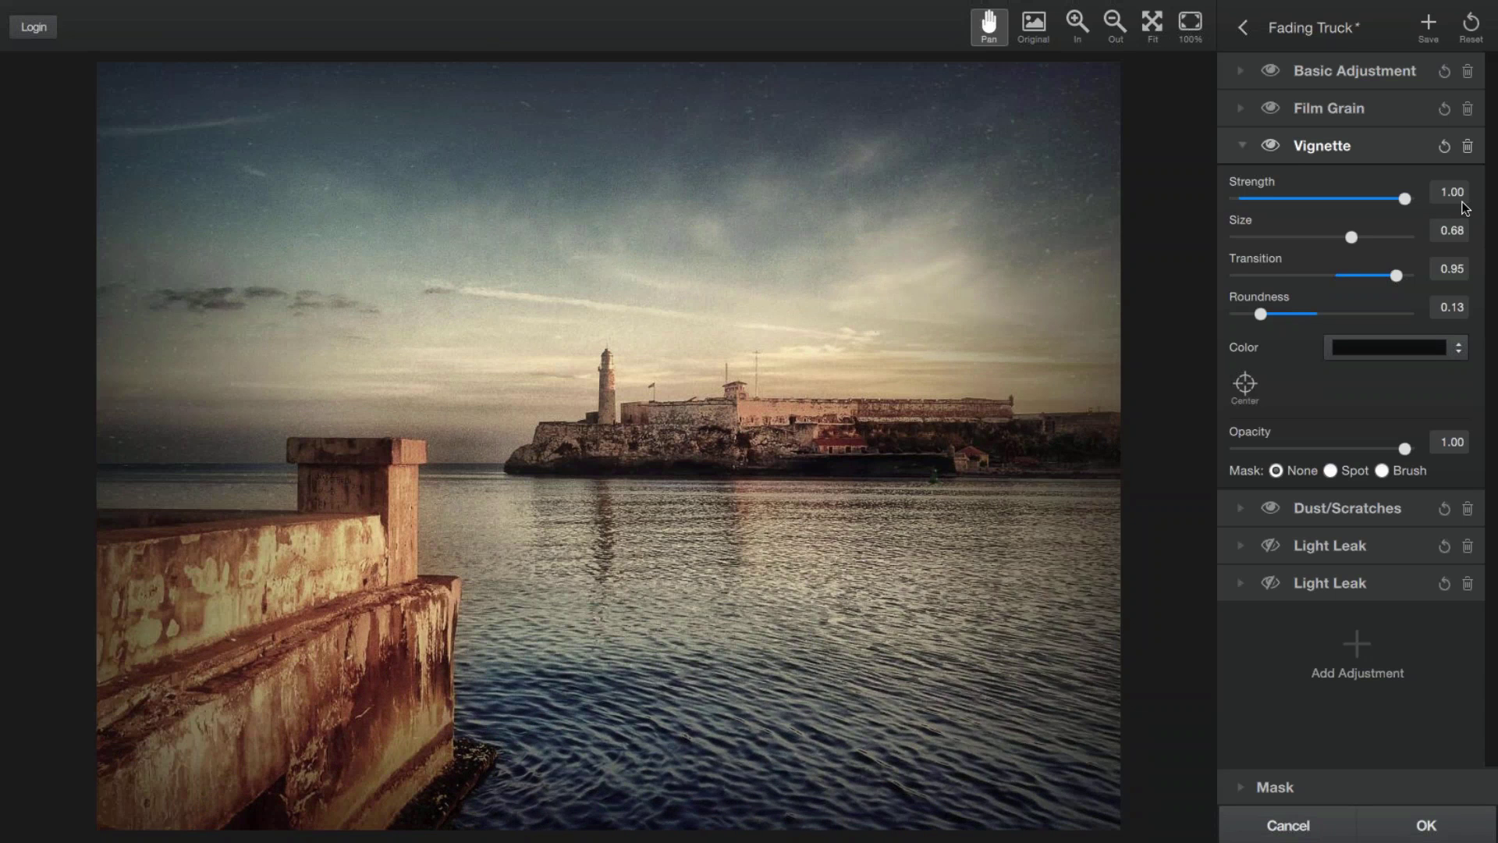
{"action": "left_click_drag", "start_coordinate": [1351, 237], "coordinate": [1285, 237]}
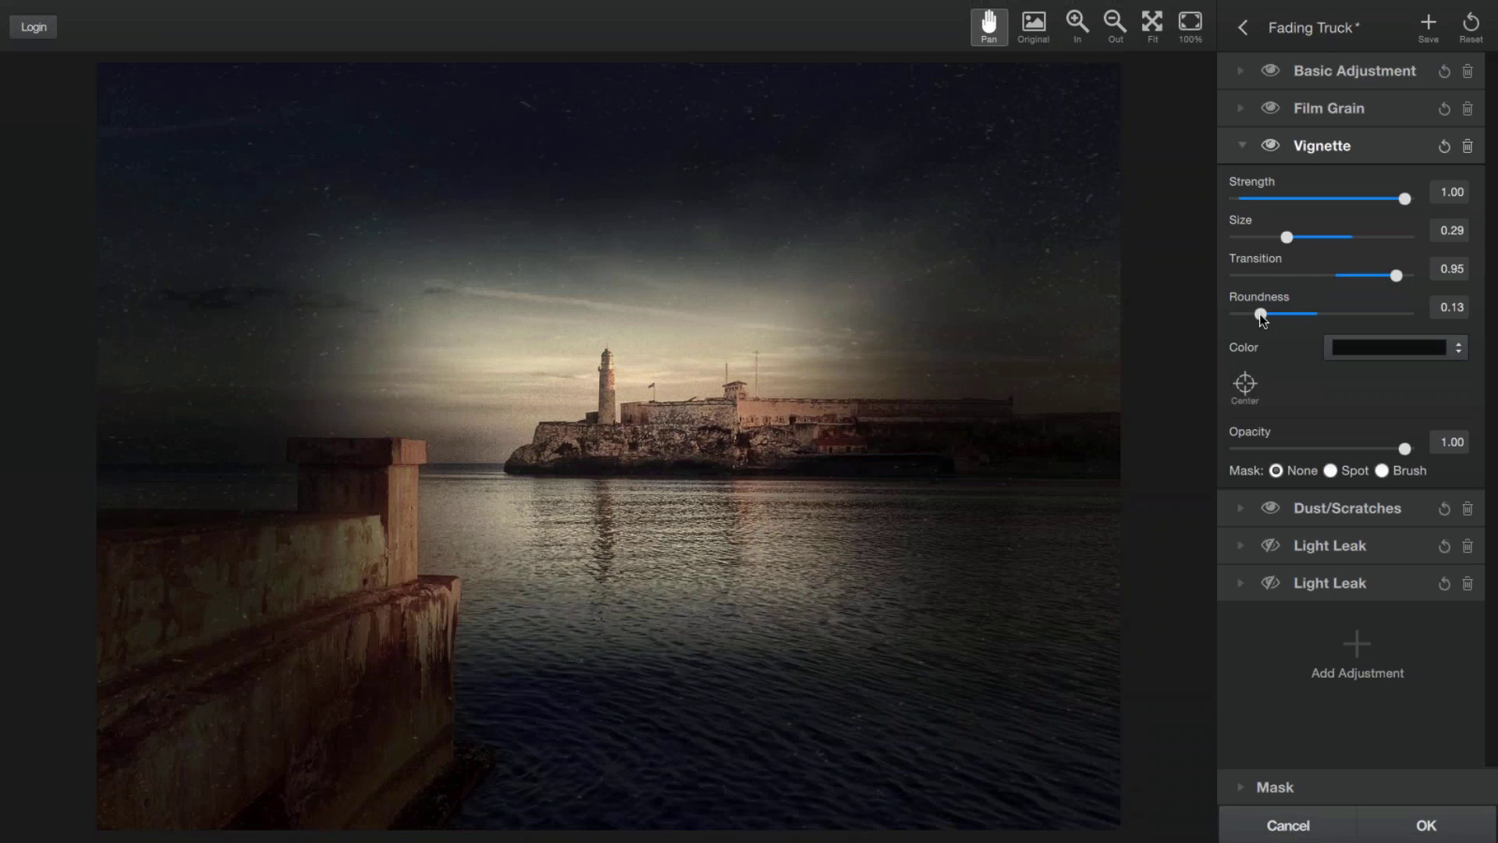
{"action": "left_click_drag", "start_coordinate": [1259, 313], "coordinate": [1237, 319]}
{"action": "left_click_drag", "start_coordinate": [1242, 316], "coordinate": [1412, 290]}
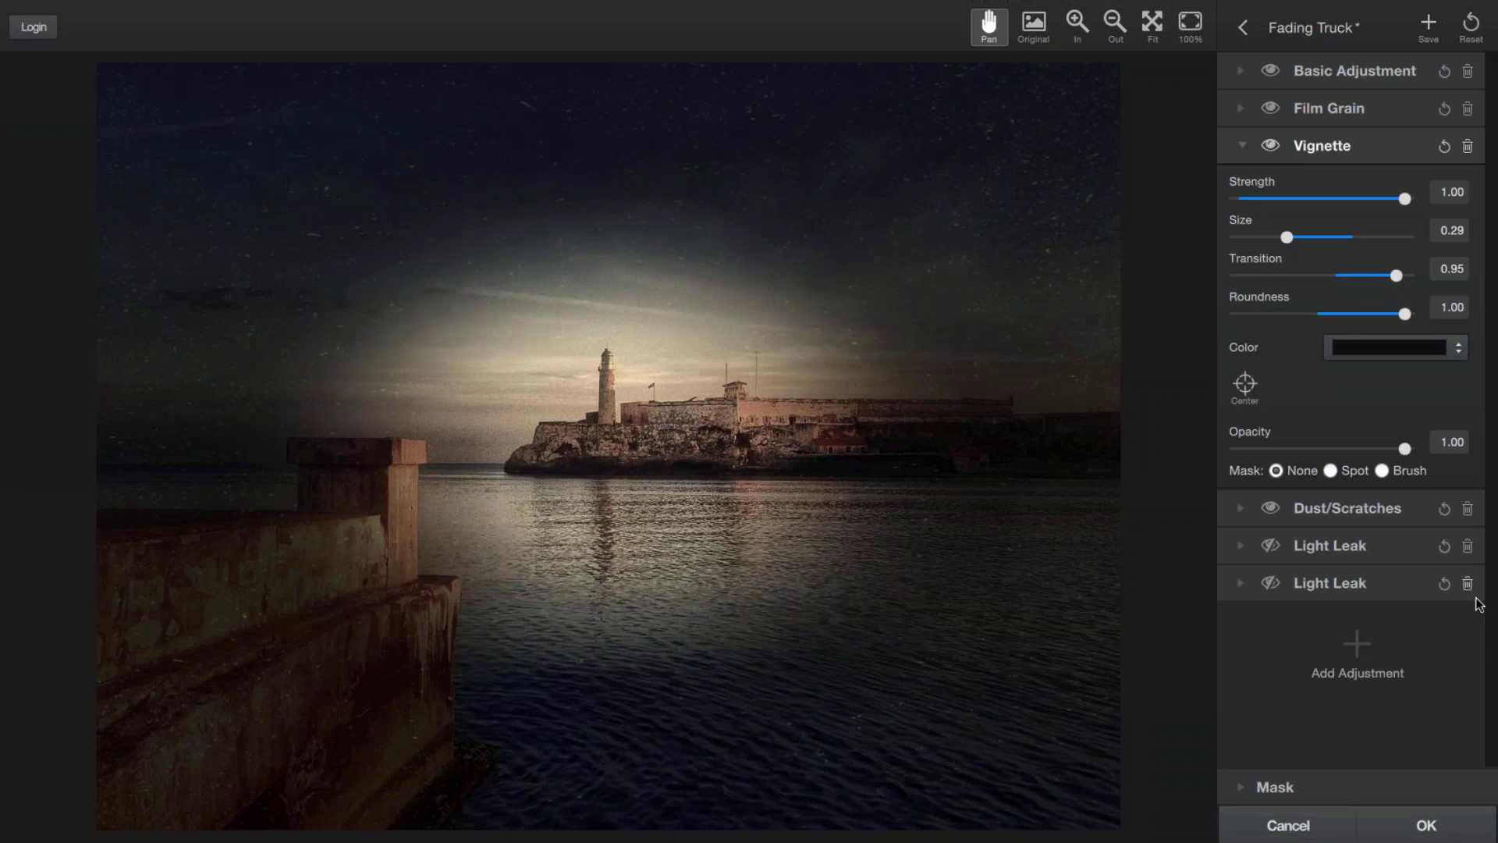
{"action": "left_click", "coordinate": [1451, 348]}
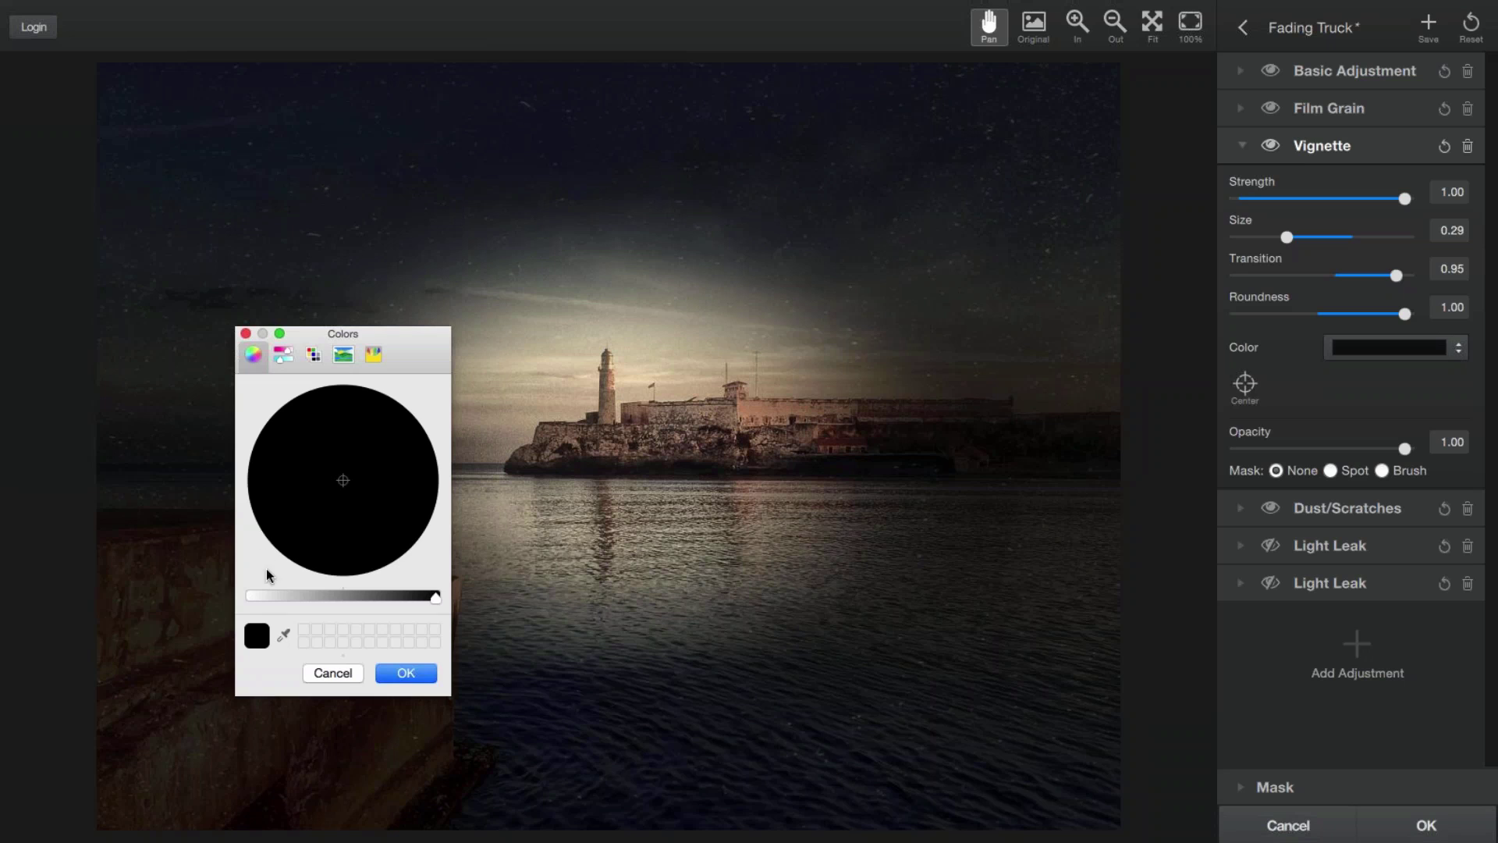
{"action": "left_click", "coordinate": [252, 596]}
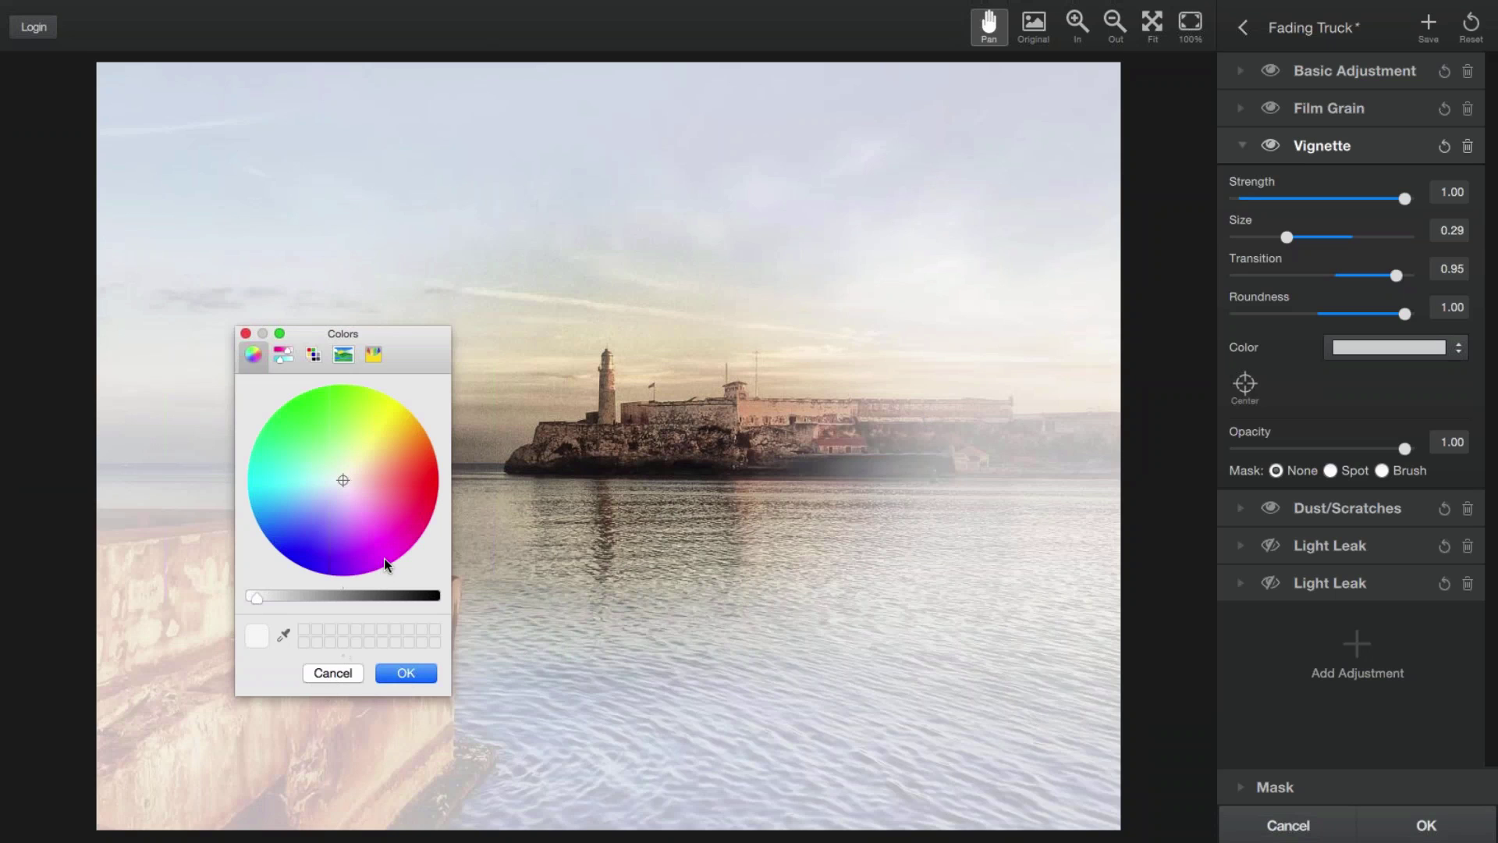
{"action": "left_click", "coordinate": [331, 671]}
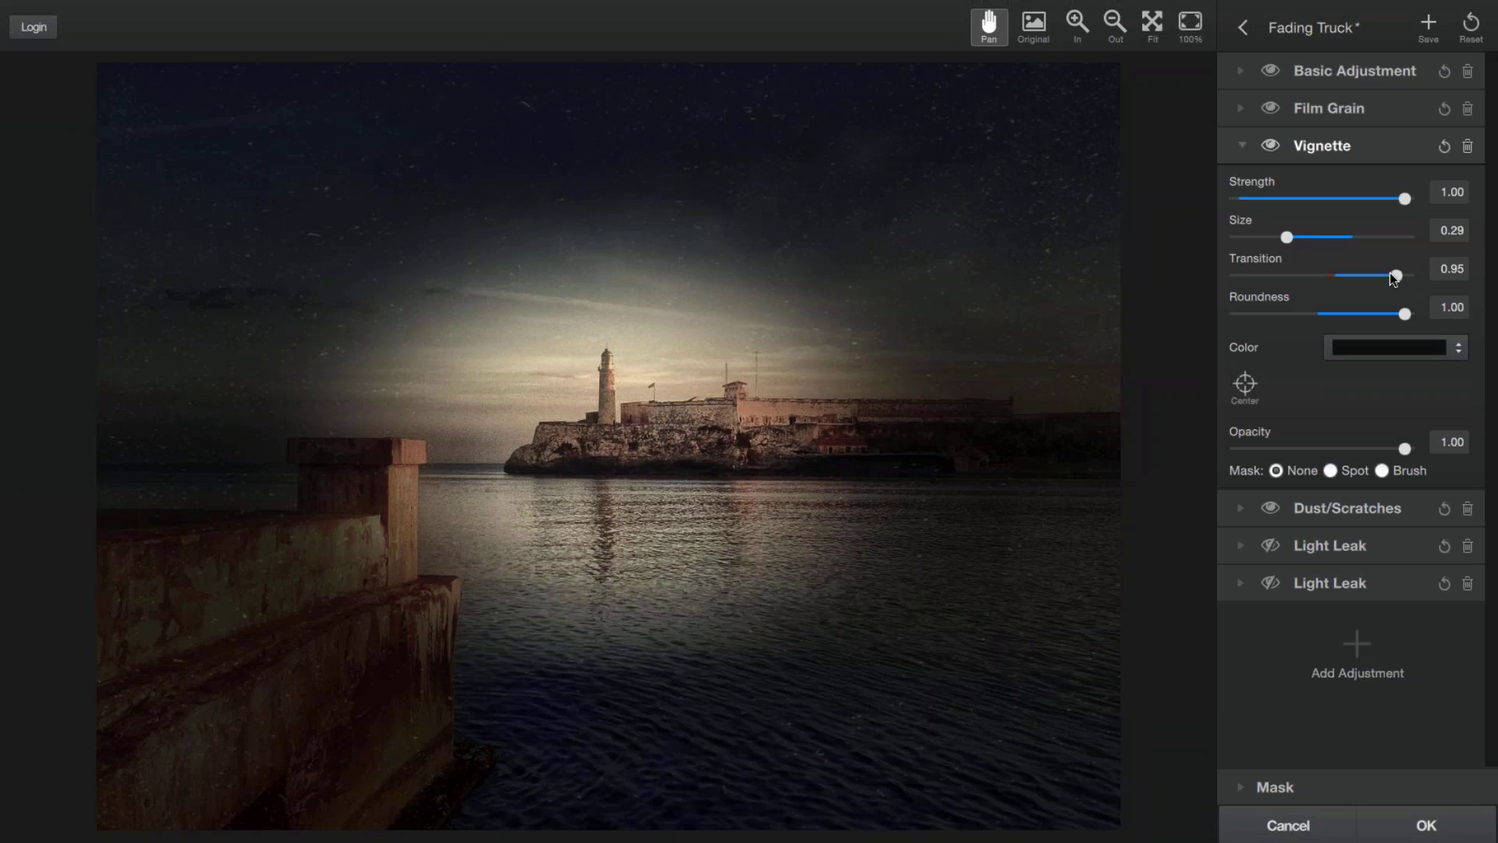
Step: Set the Vignette Size to 0.62, Transition to 0.44 and Strength to 1.00
{"action": "mouse_move", "coordinate": [1397, 276]}
{"action": "left_mouse_down"}
{"action": "mouse_move", "coordinate": [1329, 283]}
{"action": "mouse_move", "coordinate": [1371, 278]}
{"action": "left_mouse_up"}
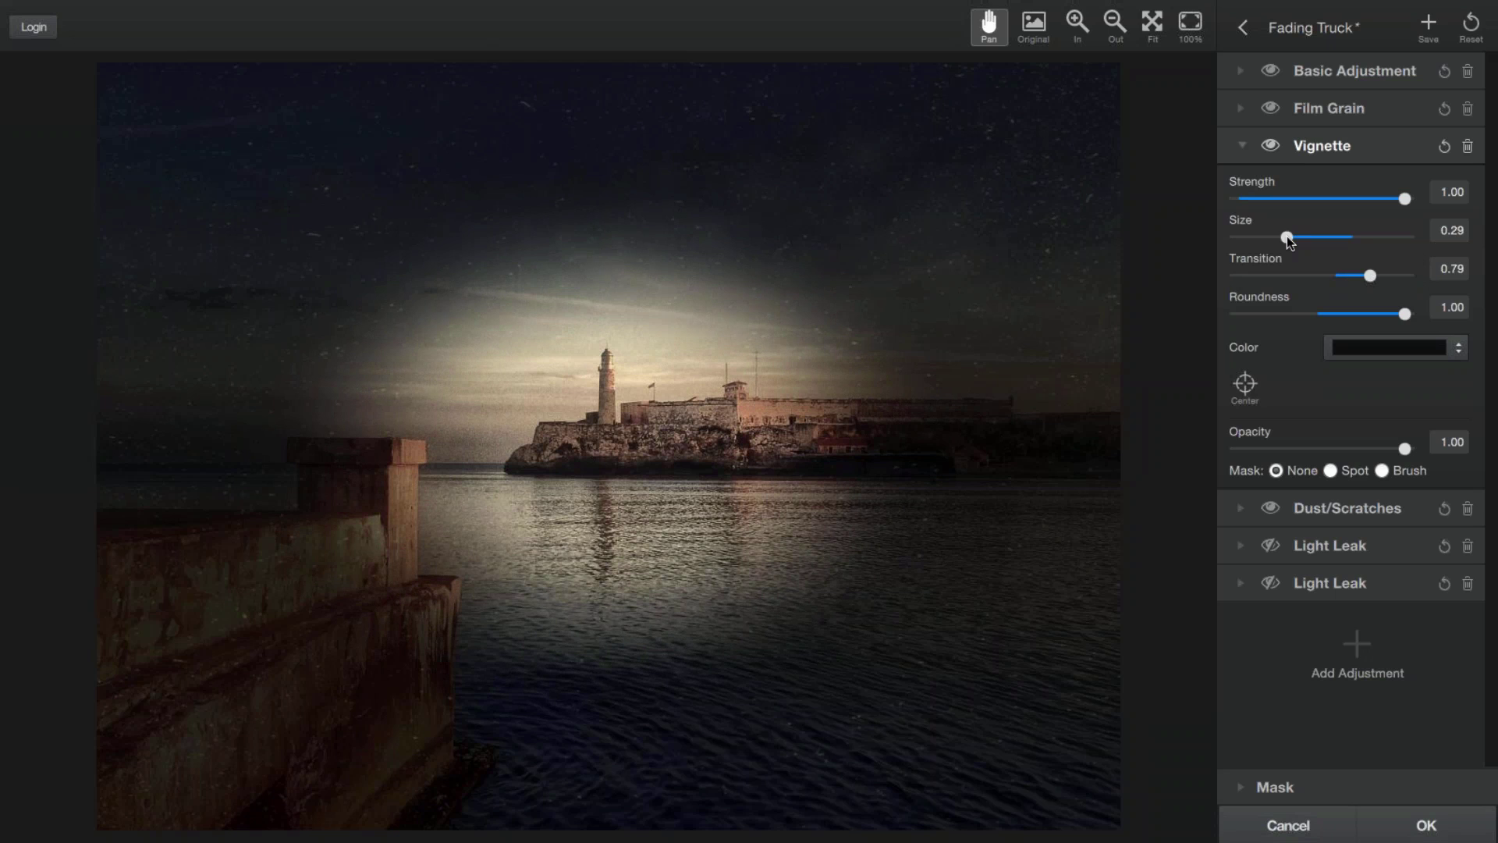
{"action": "left_click_drag", "start_coordinate": [1285, 236], "coordinate": [1299, 237]}
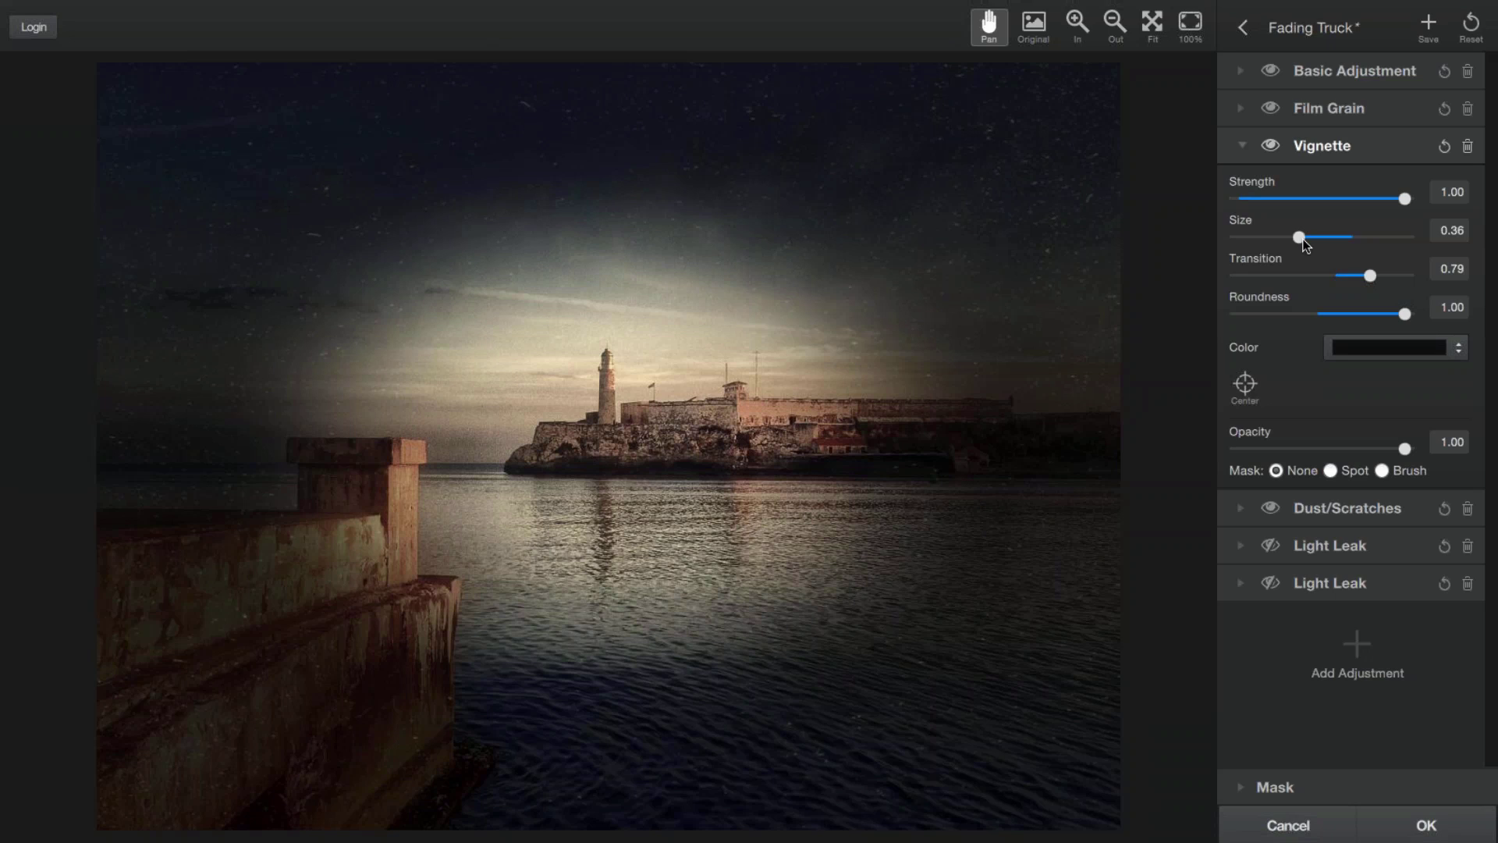
{"action": "left_click_drag", "start_coordinate": [1300, 238], "coordinate": [1341, 238]}
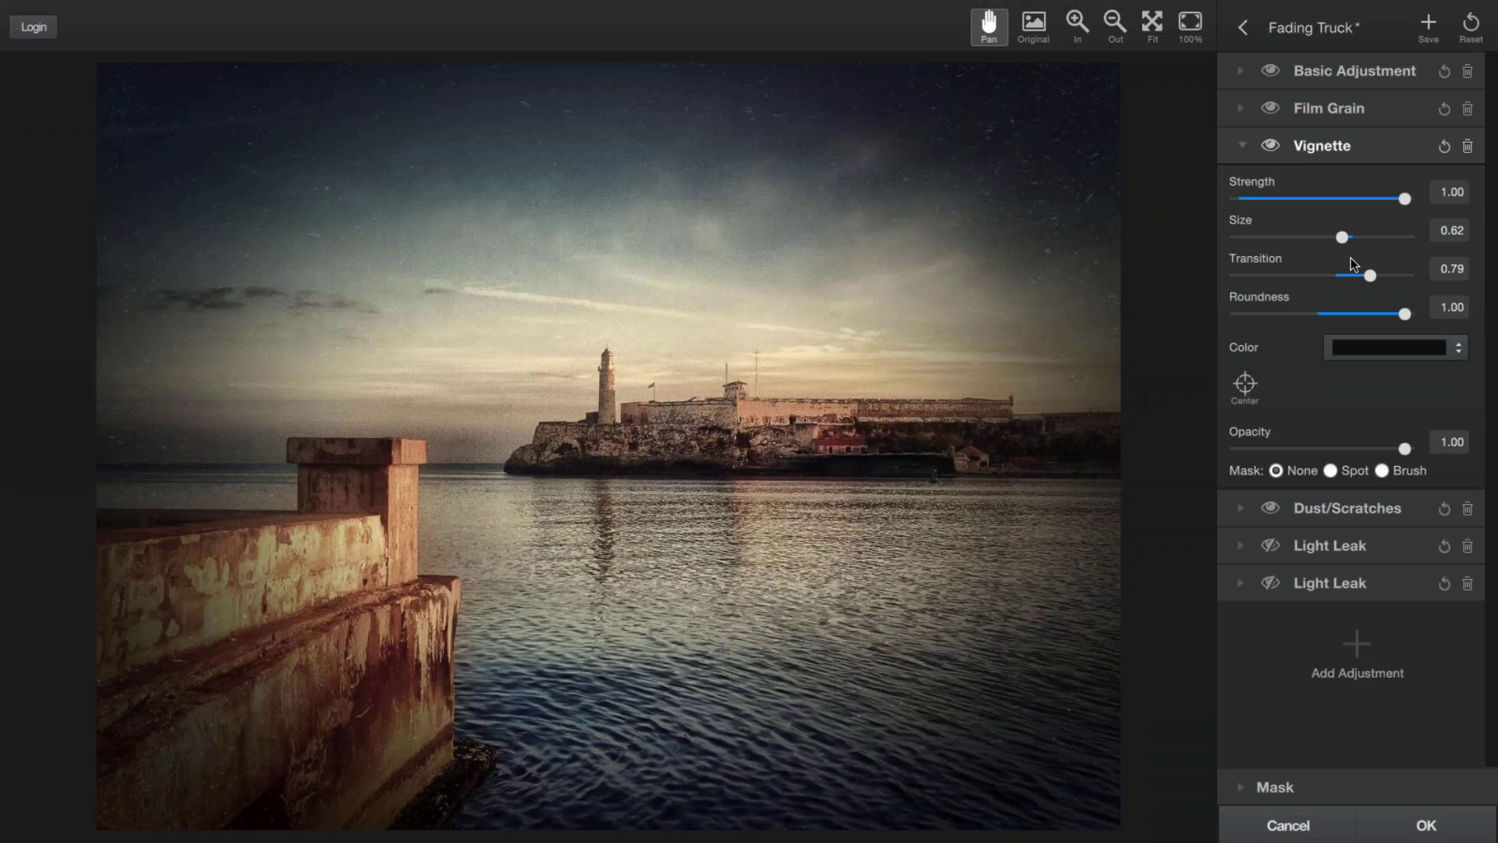
{"action": "left_click_drag", "start_coordinate": [1370, 275], "coordinate": [1391, 279]}
{"action": "left_click_drag", "start_coordinate": [1404, 201], "coordinate": [1374, 208]}
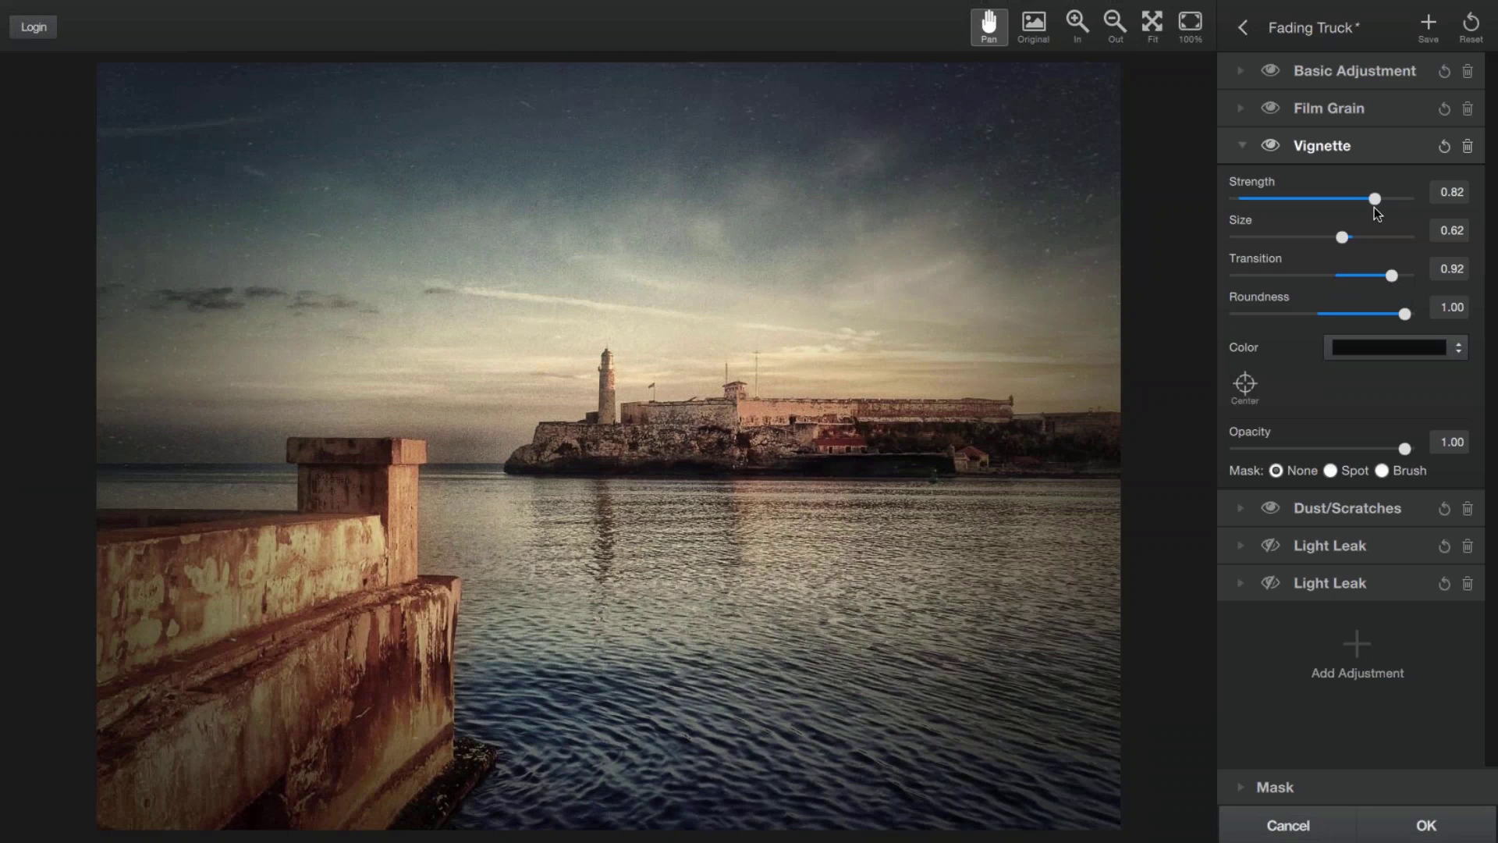
{"action": "left_click_drag", "start_coordinate": [1373, 208], "coordinate": [1371, 207]}
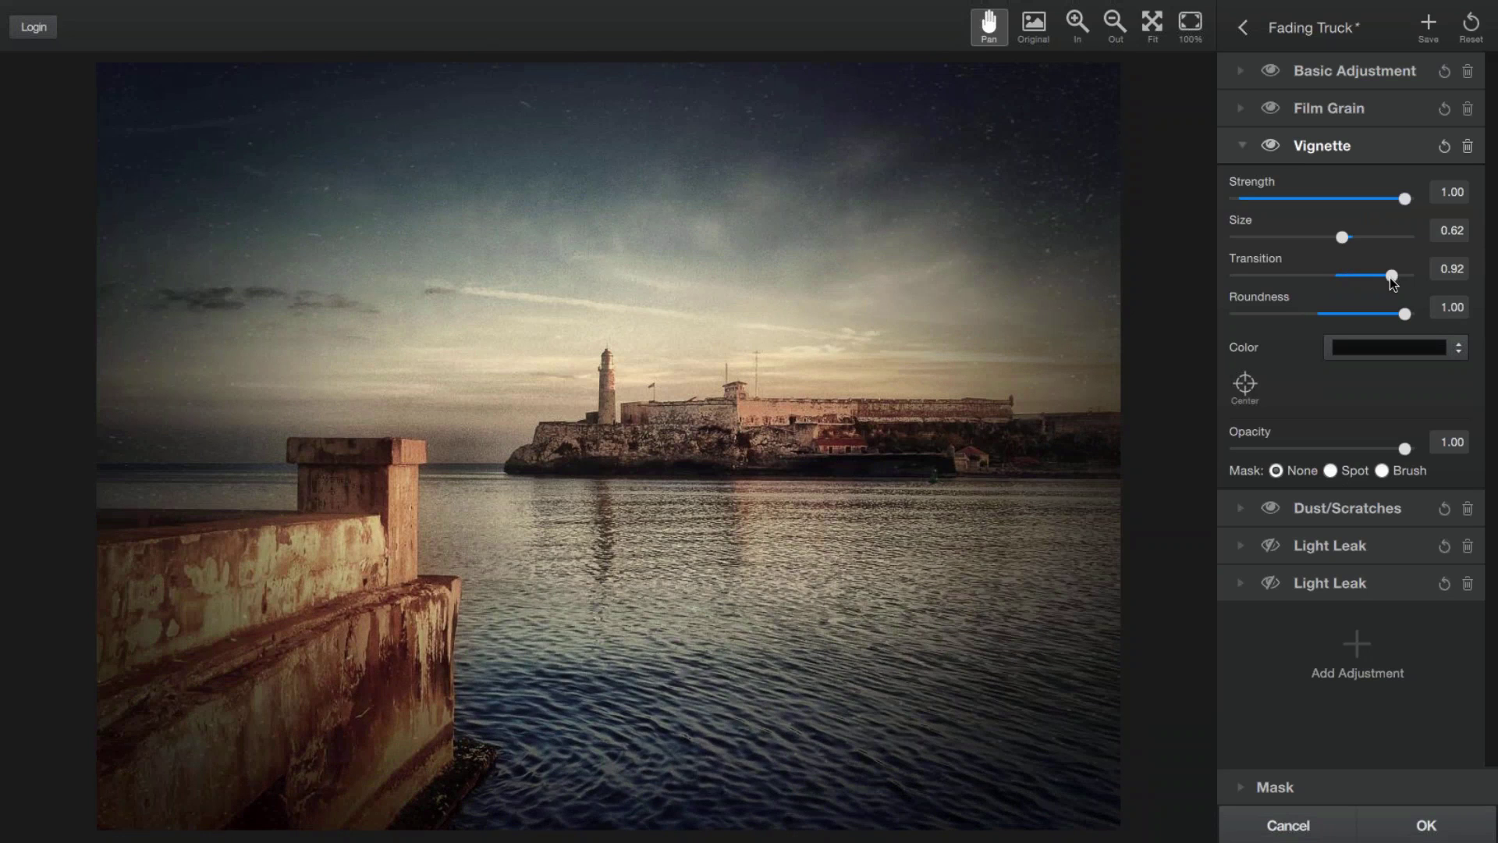
{"action": "left_click_drag", "start_coordinate": [1391, 281], "coordinate": [1408, 284]}
{"action": "left_click_drag", "start_coordinate": [1407, 279], "coordinate": [1340, 277]}
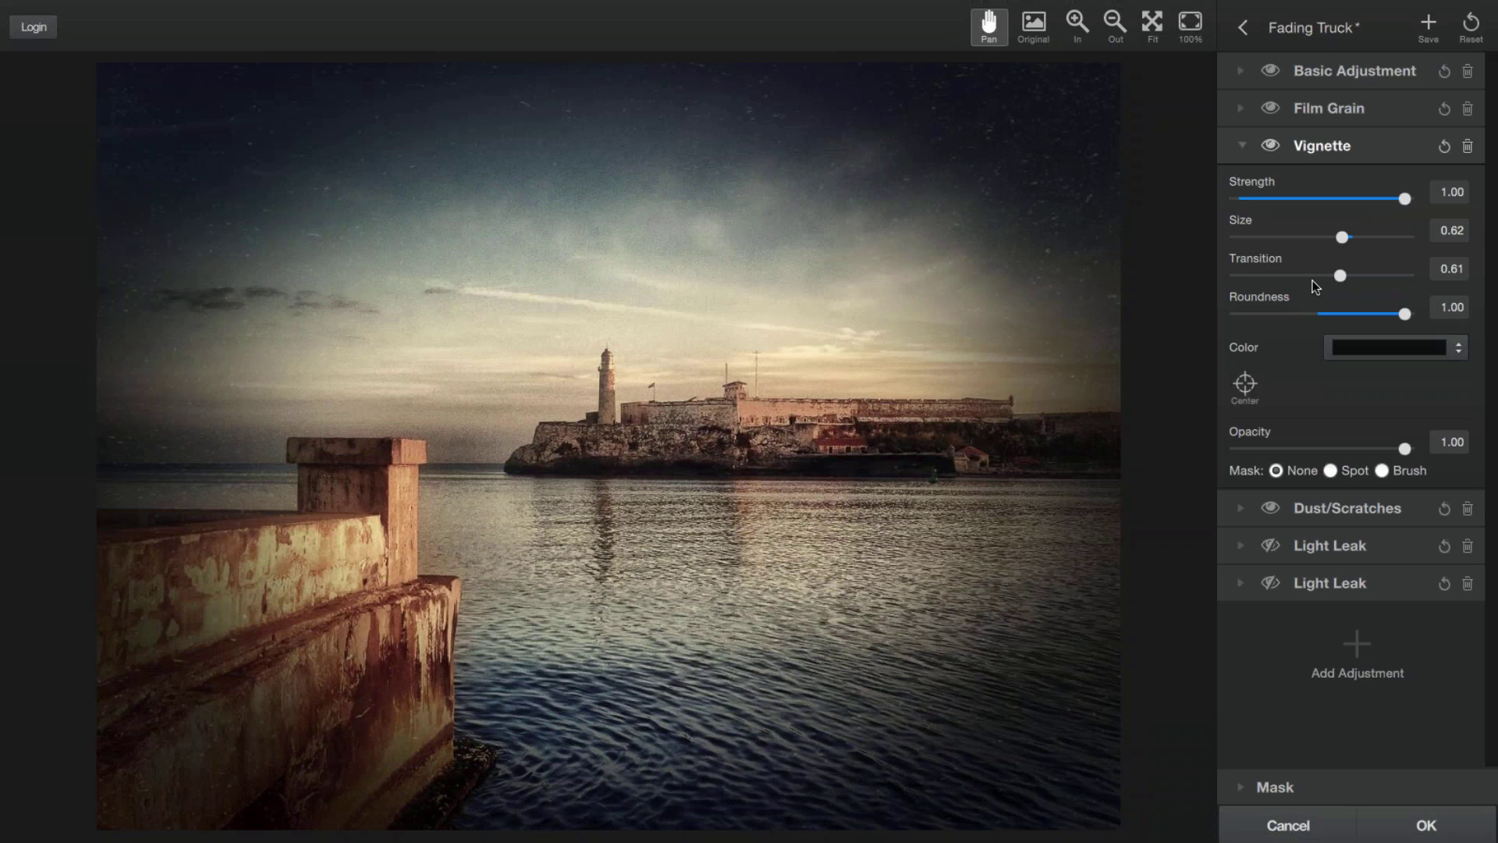
{"action": "left_click_drag", "start_coordinate": [1340, 275], "coordinate": [1311, 275]}
Step: Reposition the vignette's center on the rocks just below the lighthouse, and leave the centering mode
{"action": "left_click", "coordinate": [1245, 383]}
{"action": "left_click", "coordinate": [666, 364]}
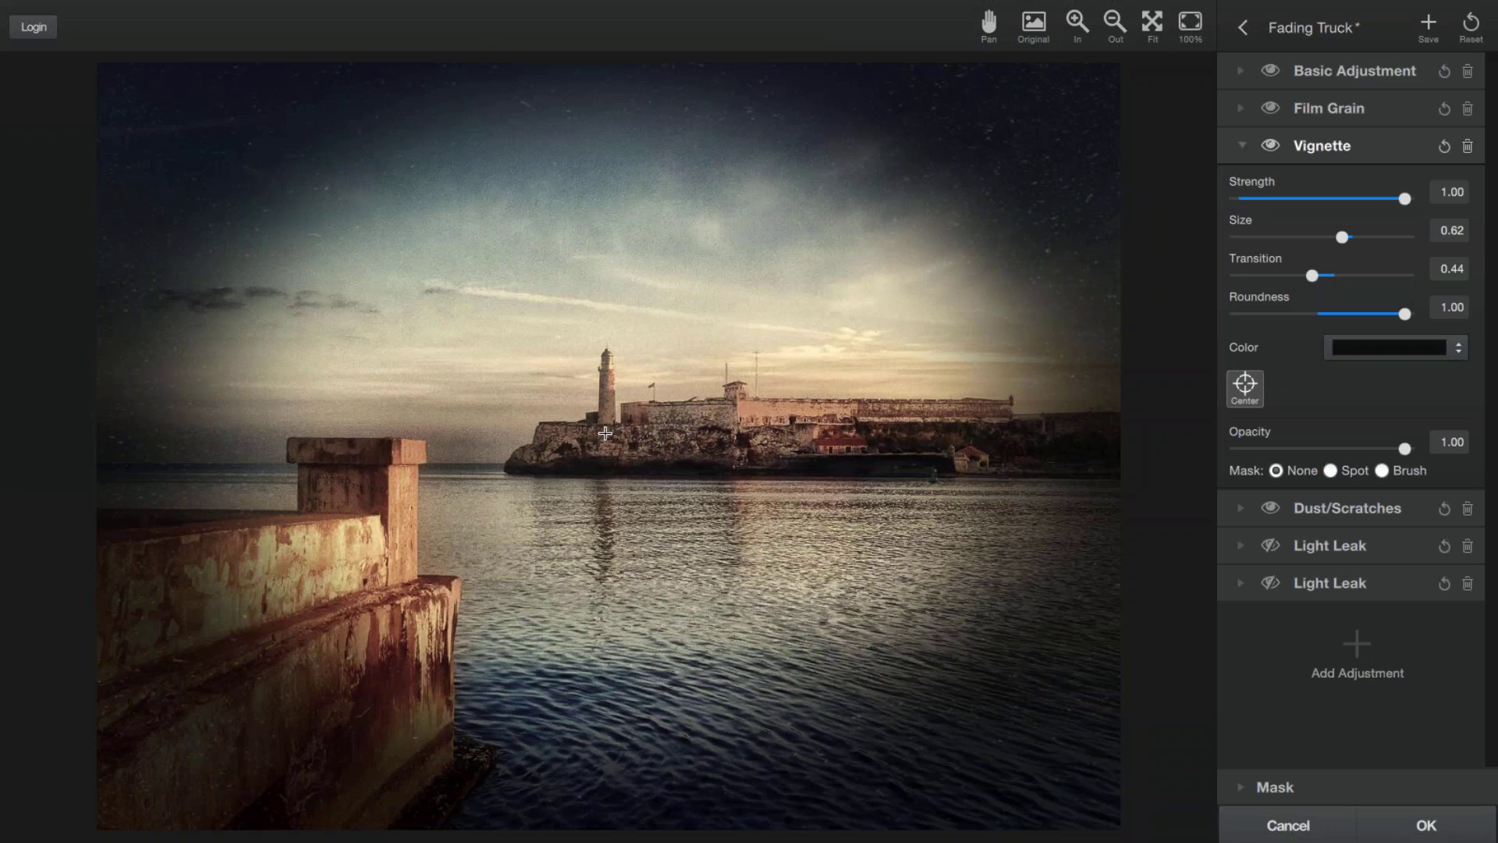
{"action": "mouse_move", "coordinate": [606, 433]}
{"action": "left_mouse_down"}
{"action": "mouse_move", "coordinate": [724, 411]}
{"action": "mouse_move", "coordinate": [592, 459]}
{"action": "mouse_move", "coordinate": [616, 453]}
{"action": "left_mouse_up"}
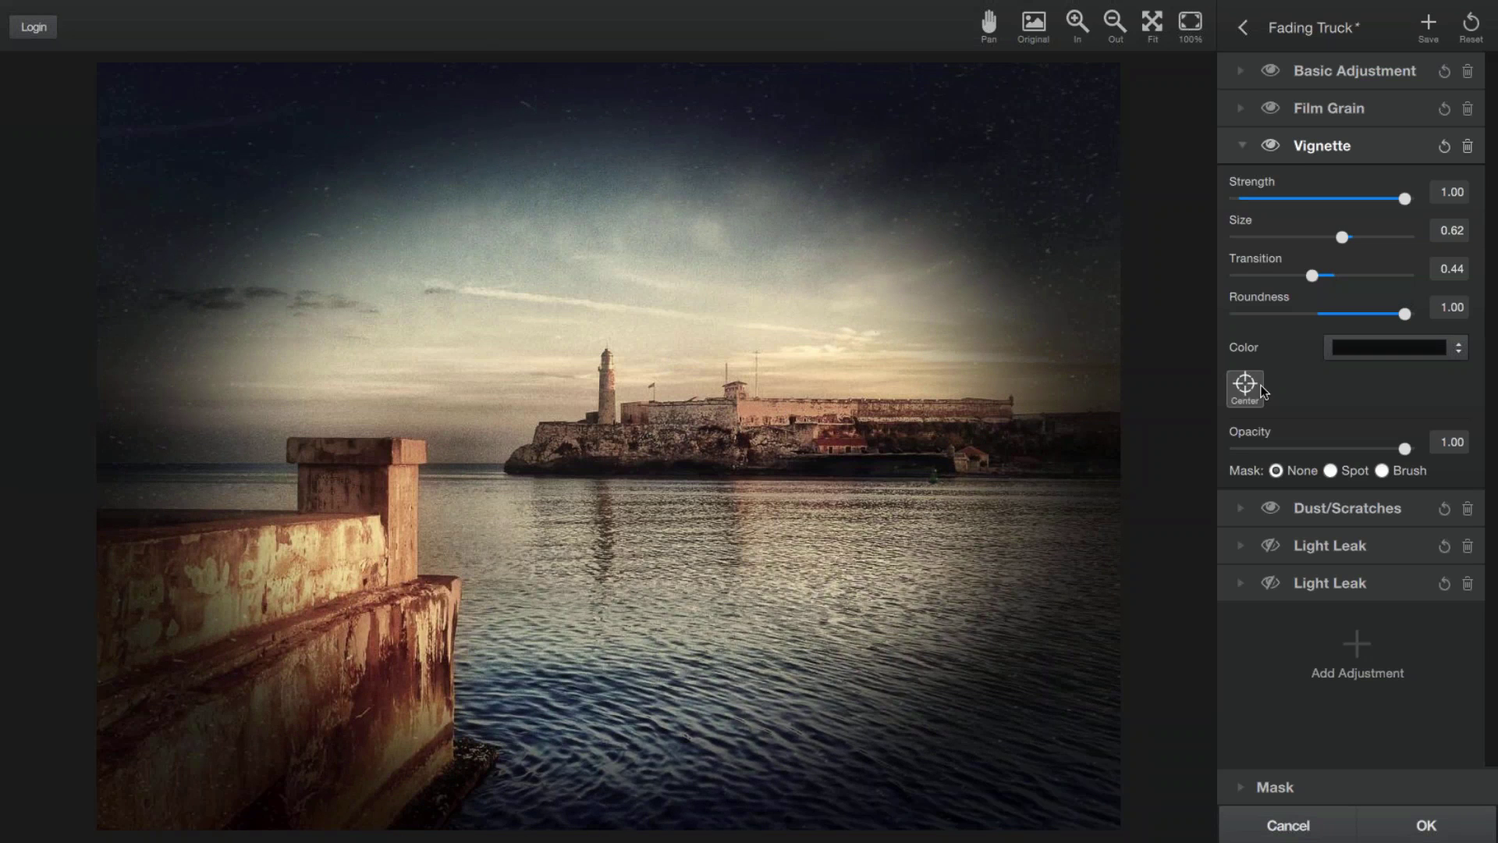
{"action": "left_click", "coordinate": [1245, 386]}
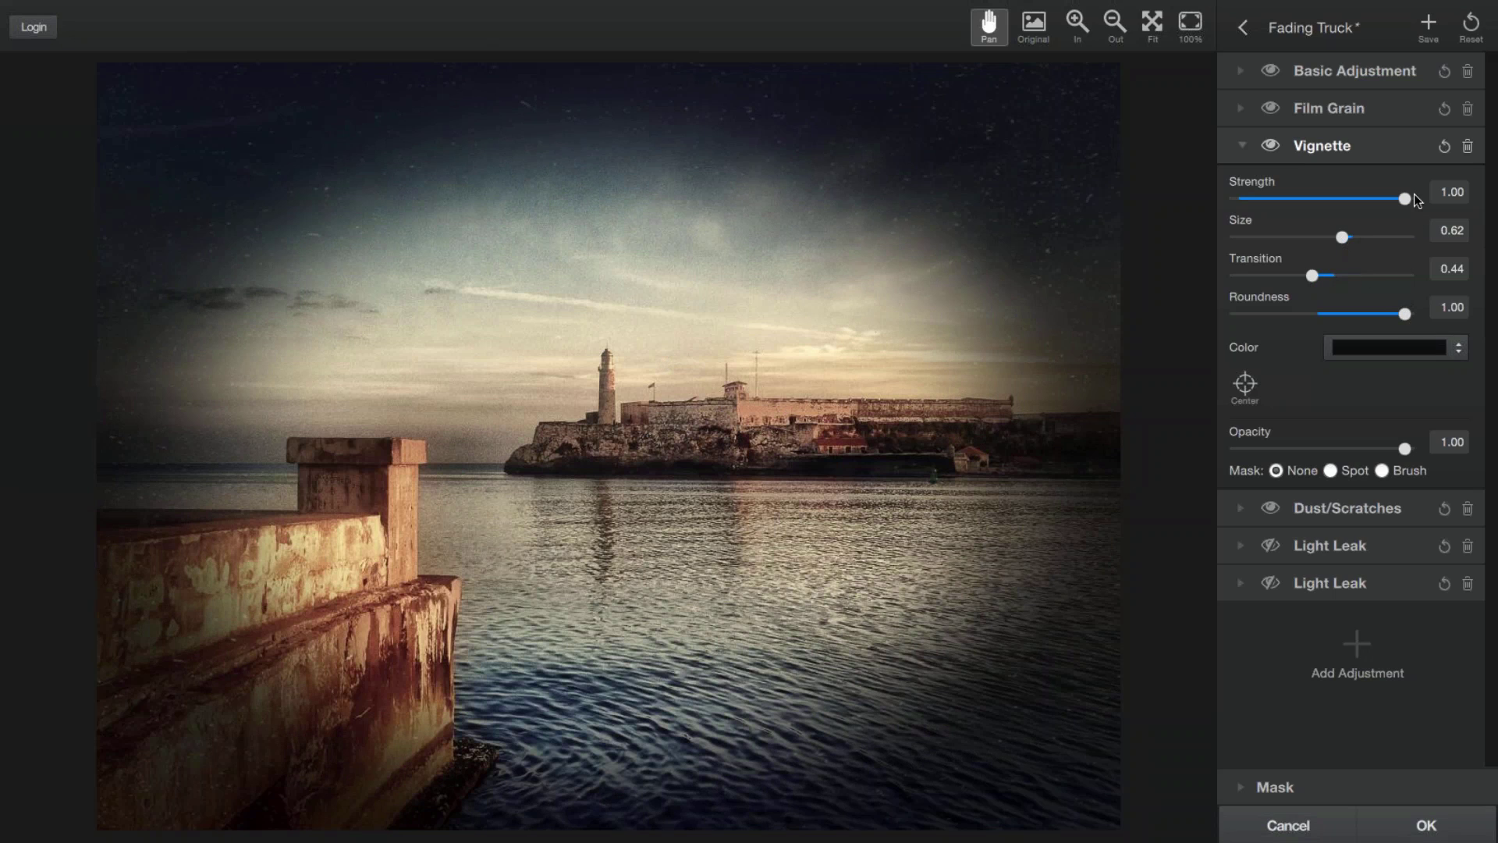
Step: Reduce the Vignette Strength to below 0.75, readjust the Transition, and collapse the Vignette settings
{"action": "left_click_drag", "start_coordinate": [1414, 195], "coordinate": [1365, 200]}
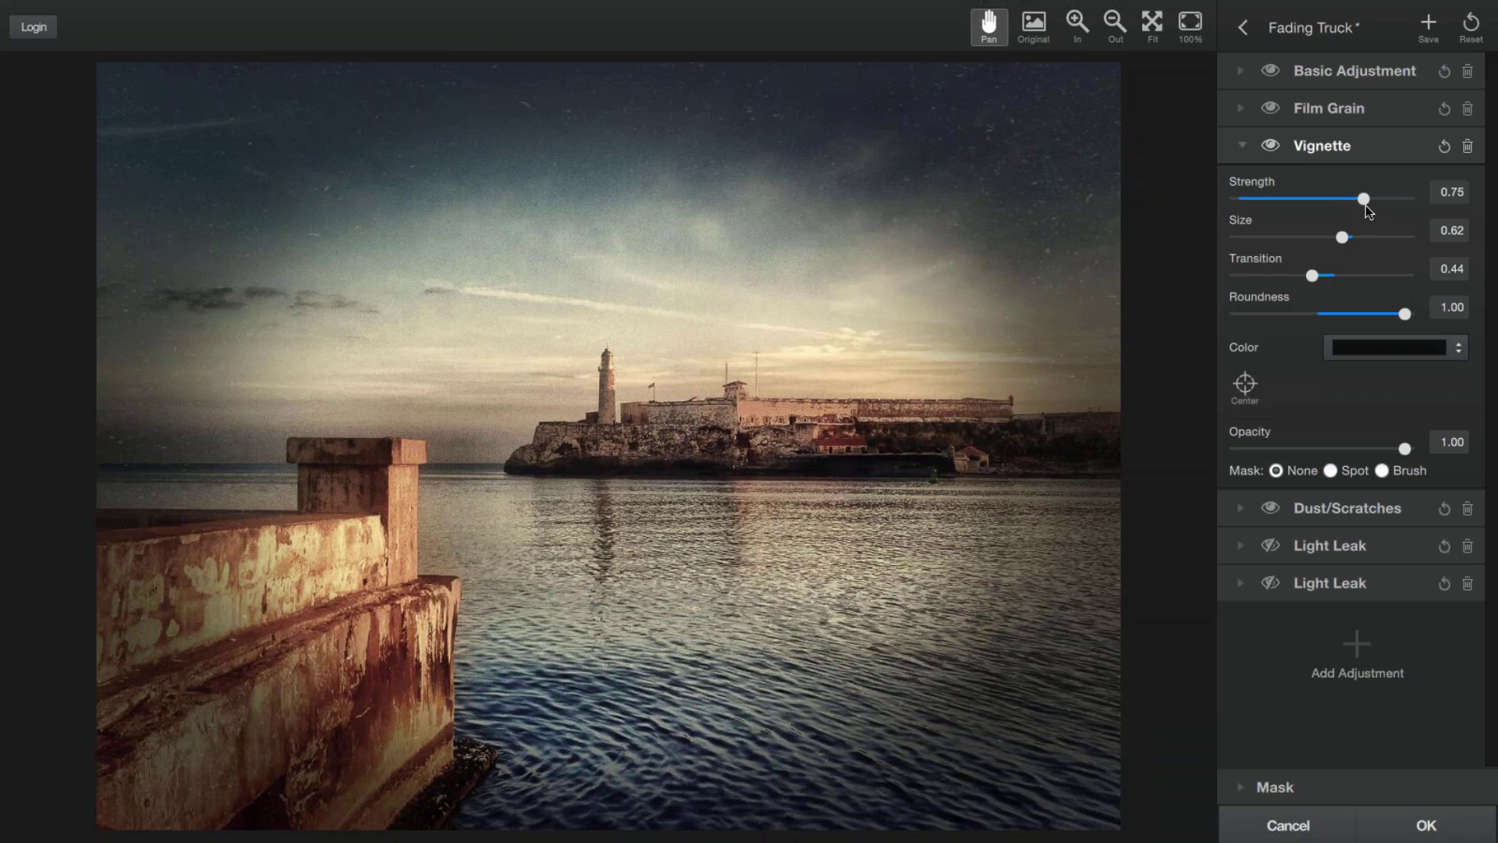
{"action": "left_click_drag", "start_coordinate": [1363, 199], "coordinate": [1341, 199]}
{"action": "left_click_drag", "start_coordinate": [1312, 276], "coordinate": [1336, 238]}
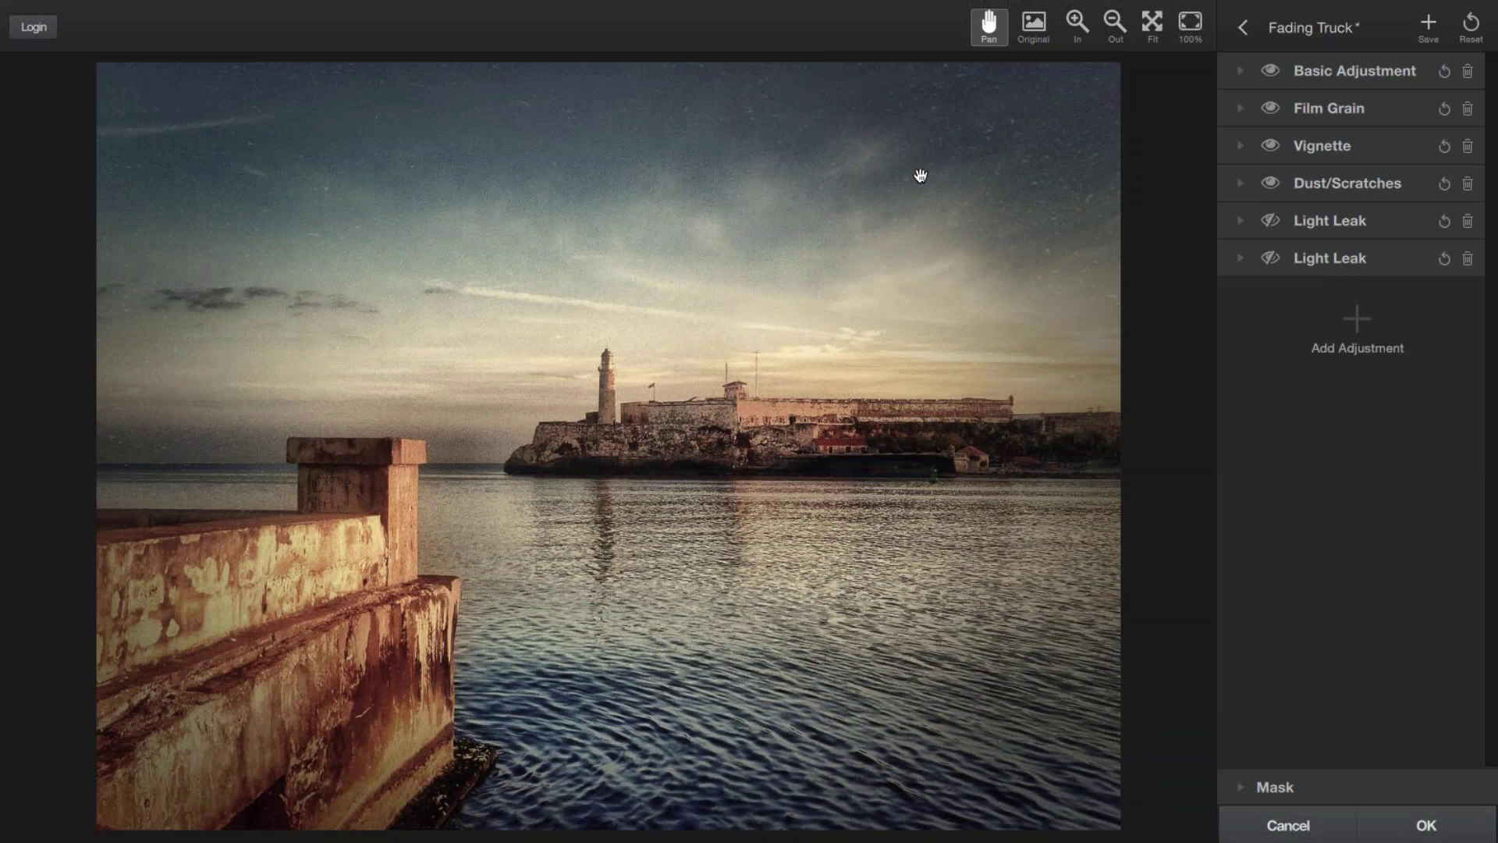
Step: Compare the image with Dust/Scratches hidden and shown, and set the Dust/Scratches Opacity to 0.81
{"action": "left_click", "coordinate": [1269, 185]}
{"action": "left_click", "coordinate": [1270, 184]}
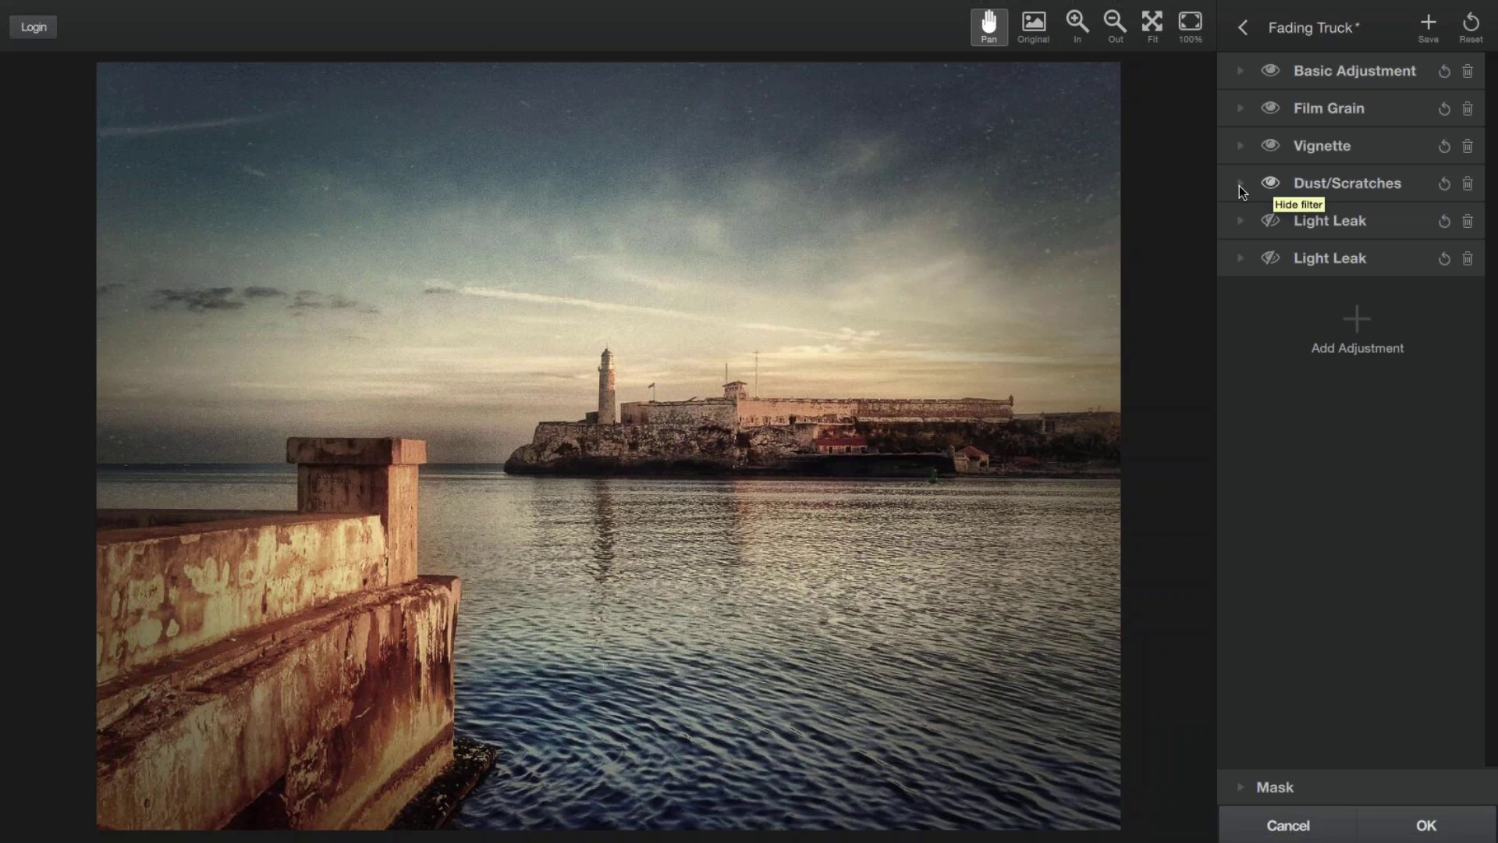
{"action": "left_click", "coordinate": [1239, 186]}
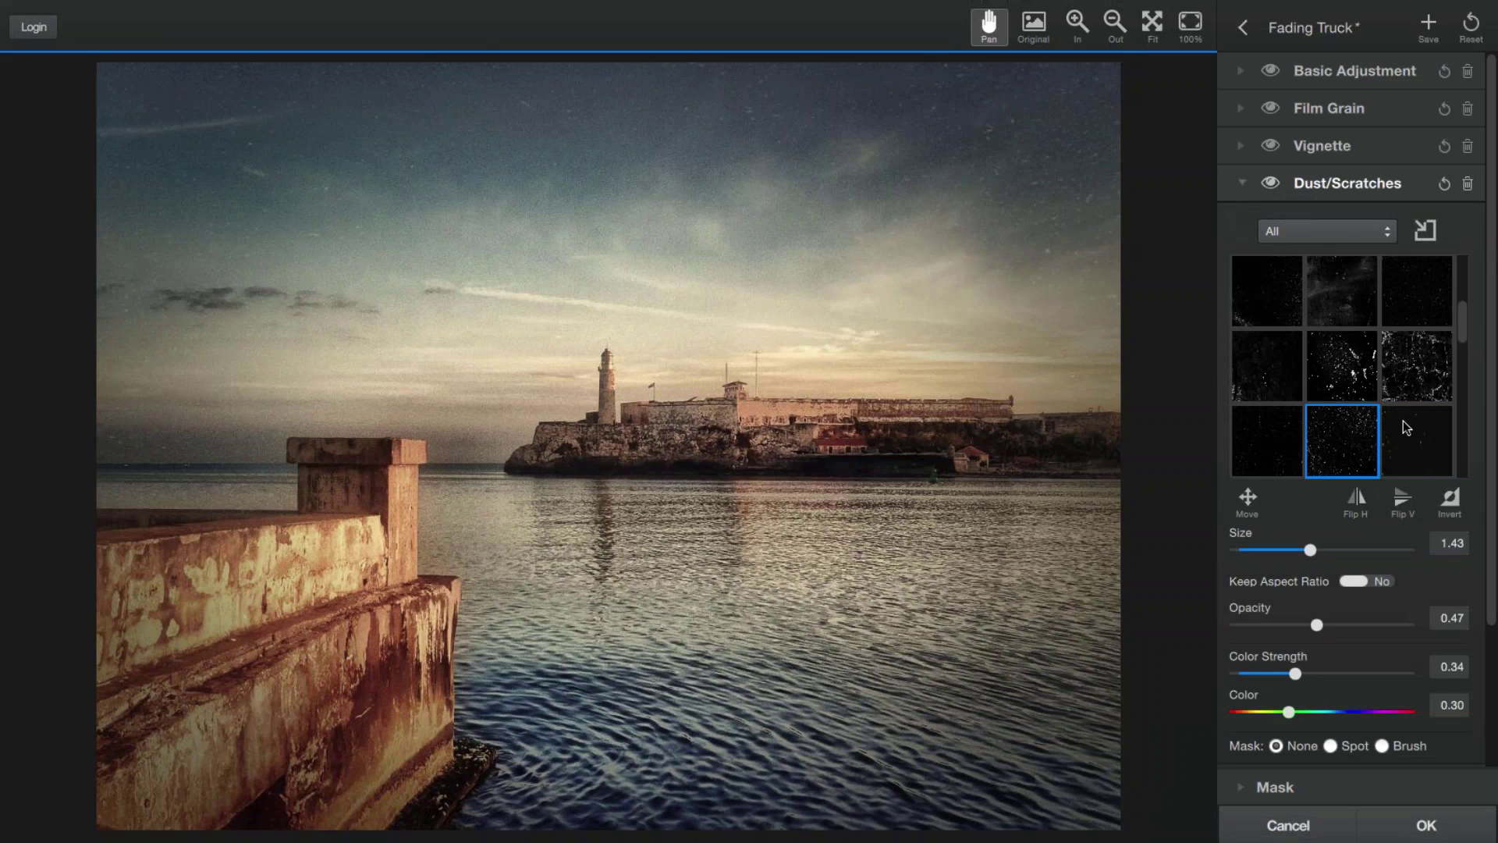
{"action": "left_click_drag", "start_coordinate": [1317, 624], "coordinate": [1327, 624]}
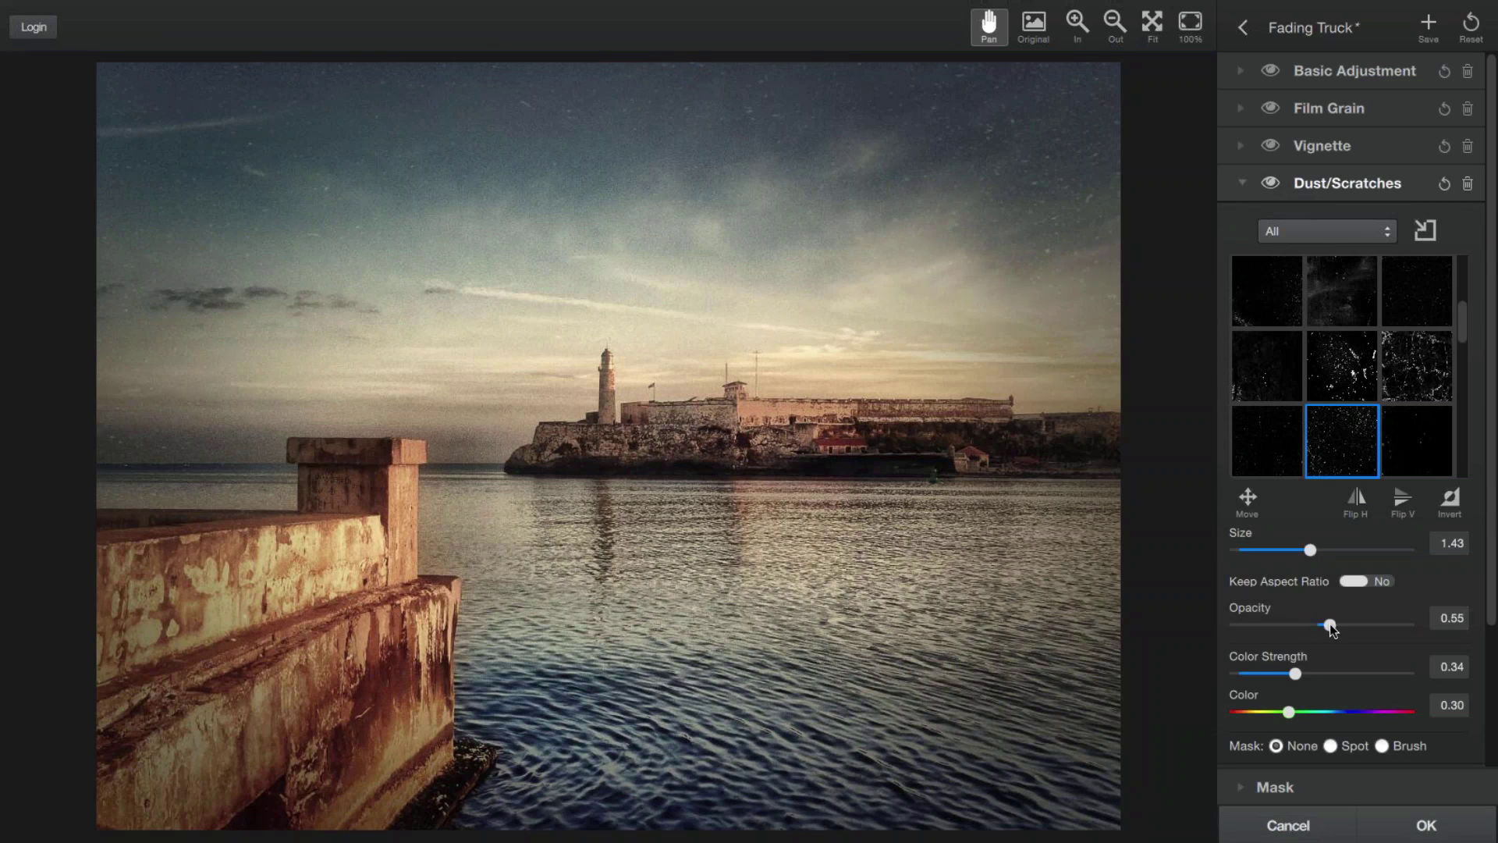
{"action": "left_click_drag", "start_coordinate": [1347, 625], "coordinate": [1372, 624]}
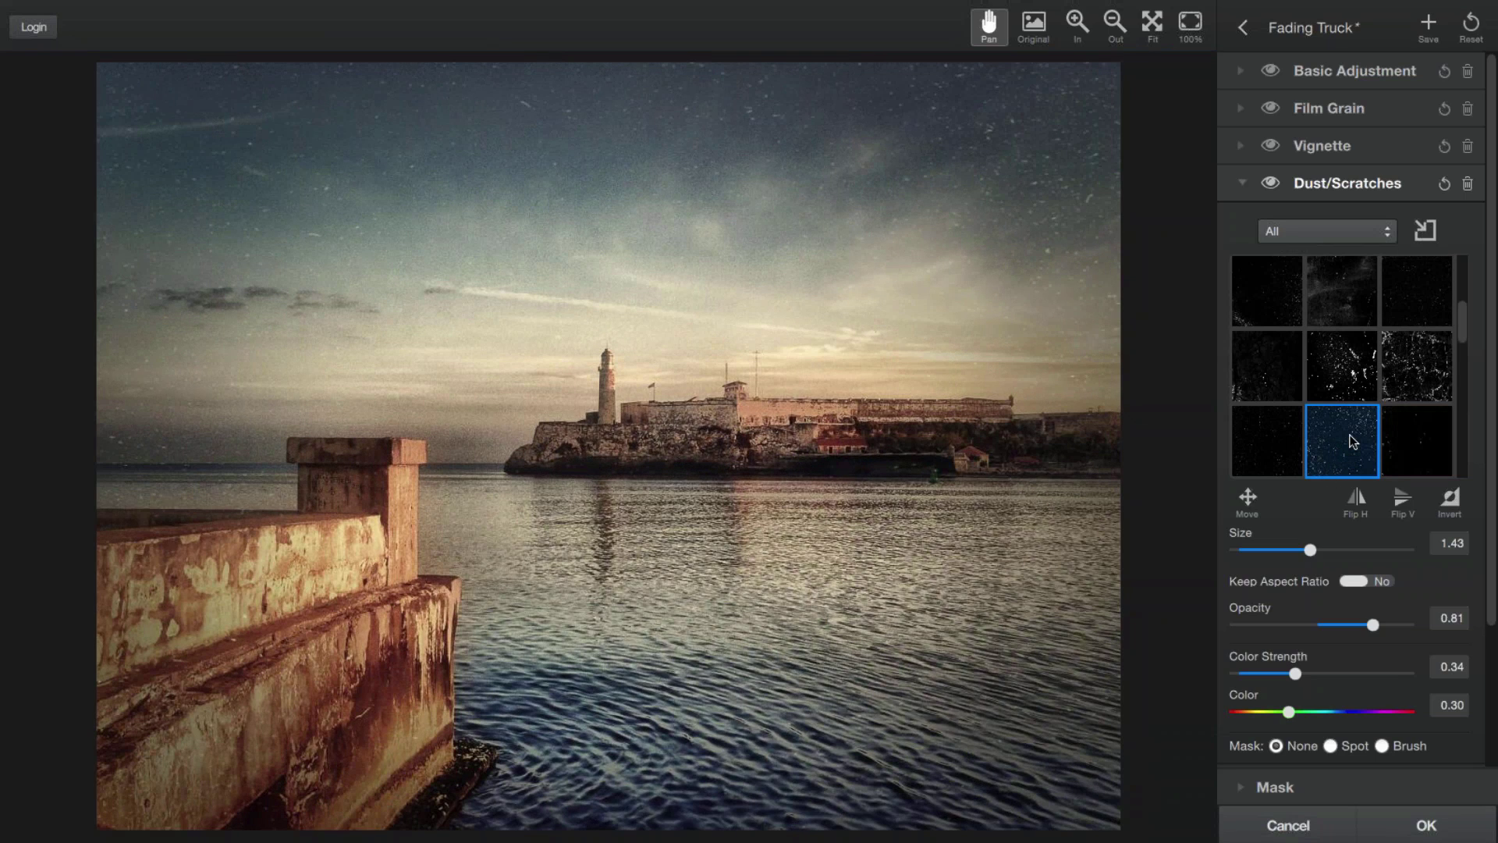
Step: Flip the Dust/Scratches texture both horizontally and vertically, and collapse its settings
{"action": "left_click", "coordinate": [1363, 516]}
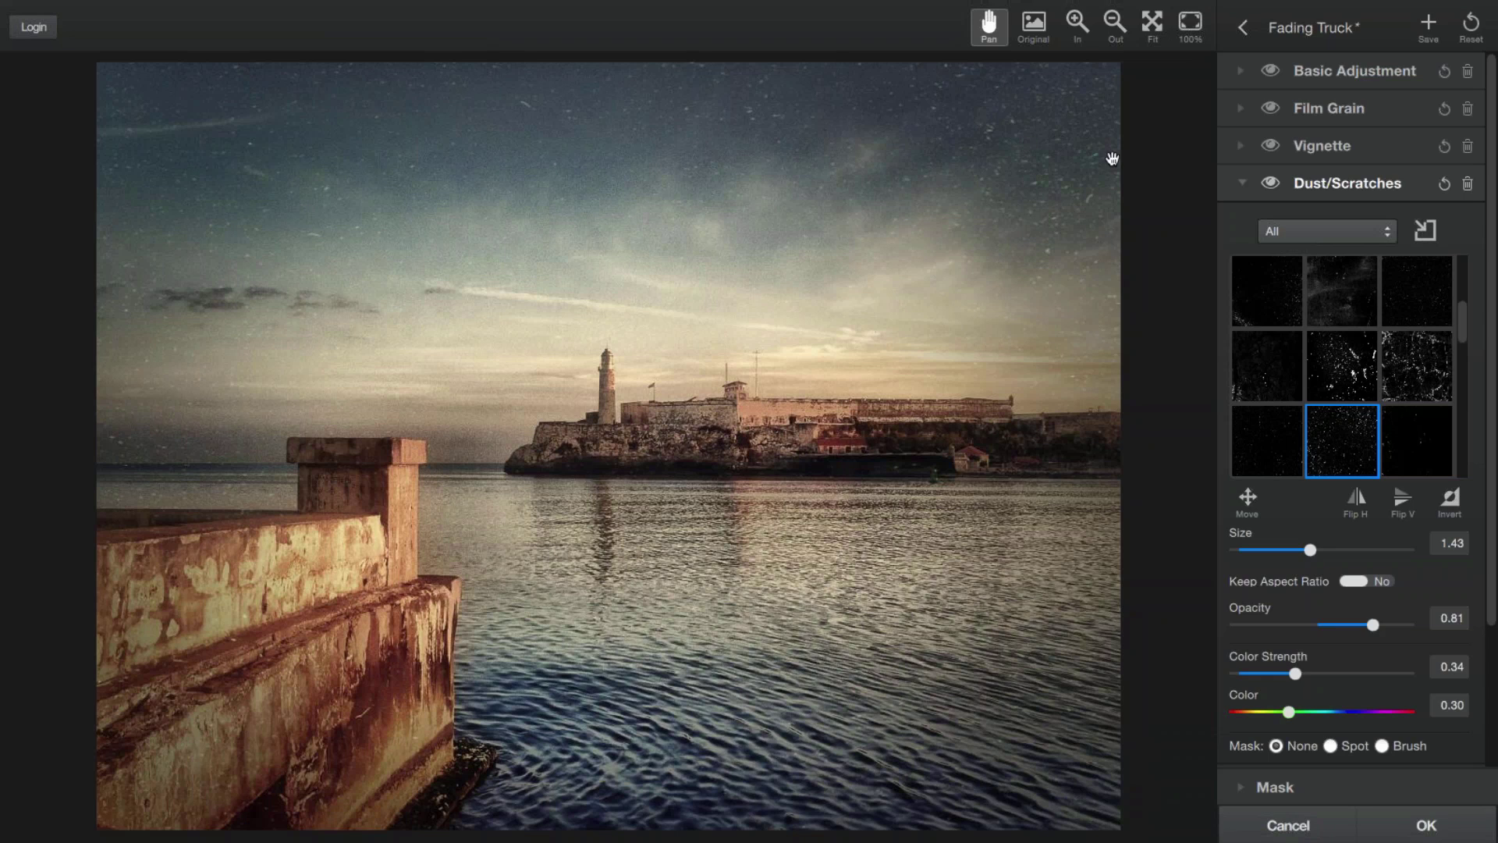
{"action": "left_click", "coordinate": [1357, 506]}
{"action": "left_click", "coordinate": [1402, 507]}
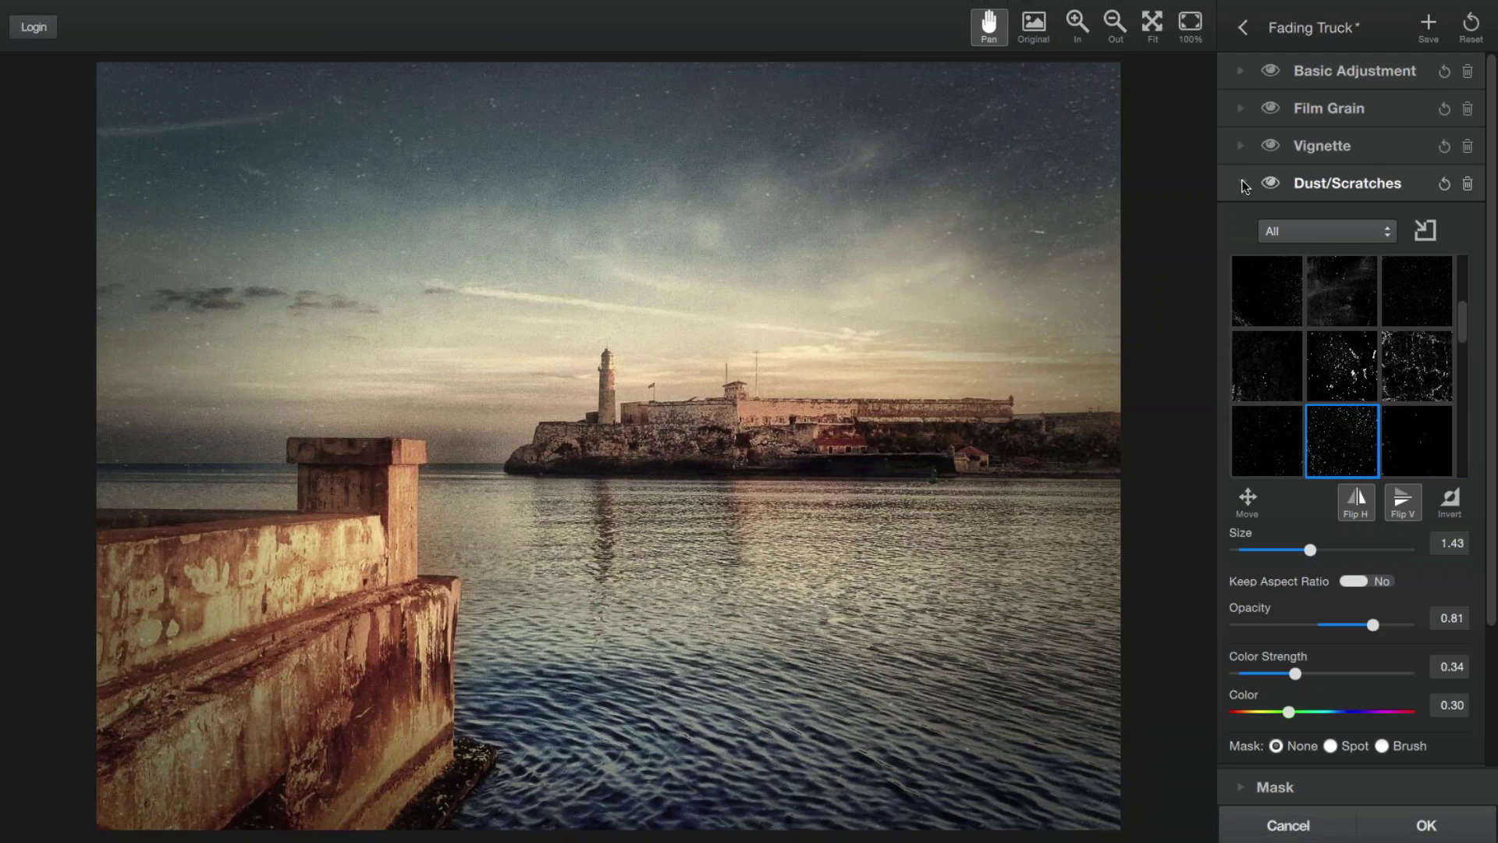
{"action": "left_click", "coordinate": [1240, 181]}
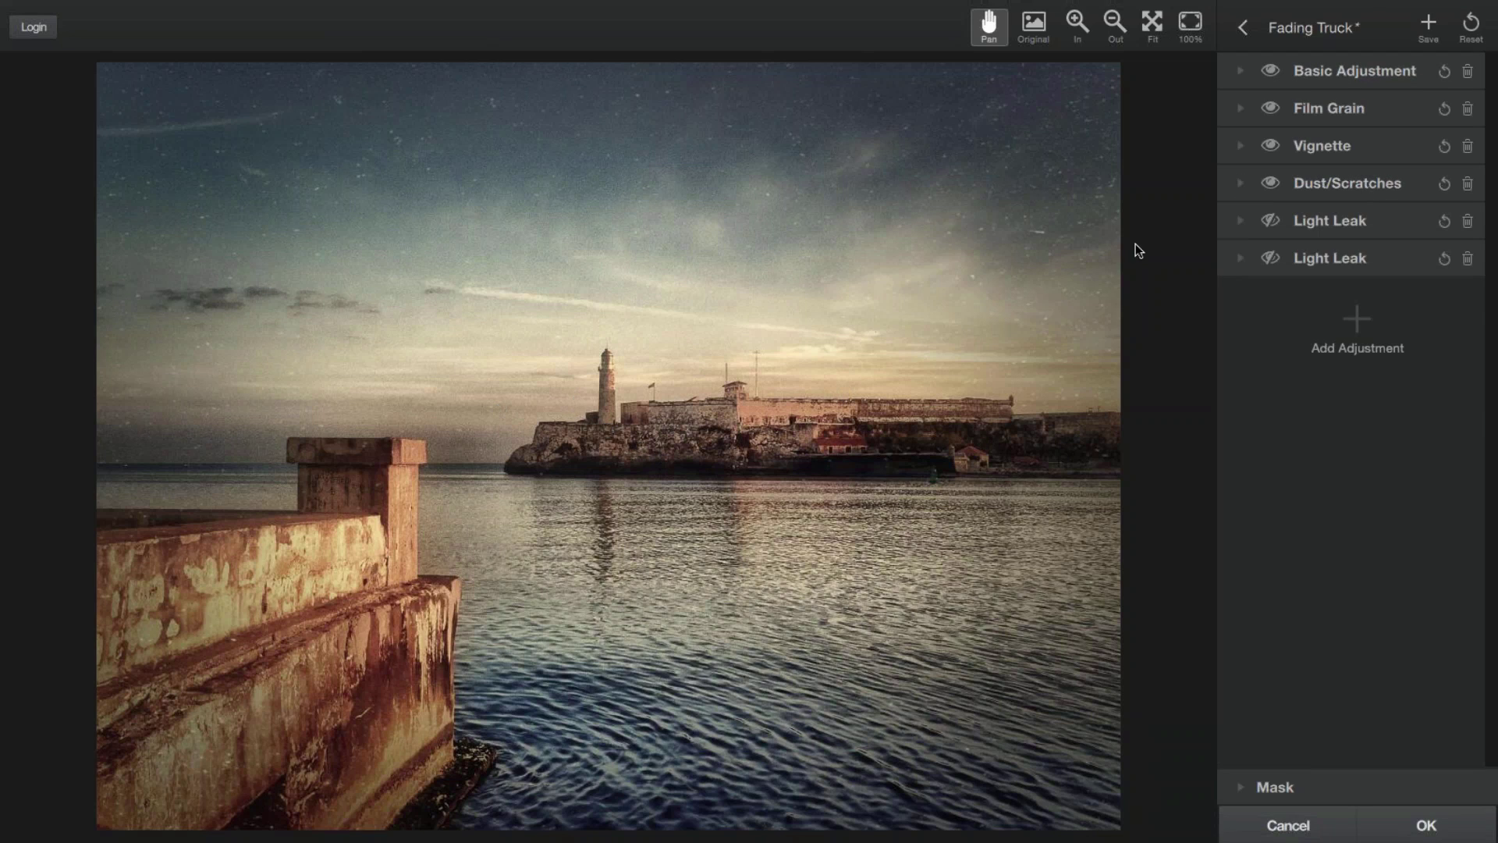
Step: Delete both Light Leak adjustments from the effect
{"action": "left_click", "coordinate": [1271, 221]}
{"action": "left_click", "coordinate": [1467, 222]}
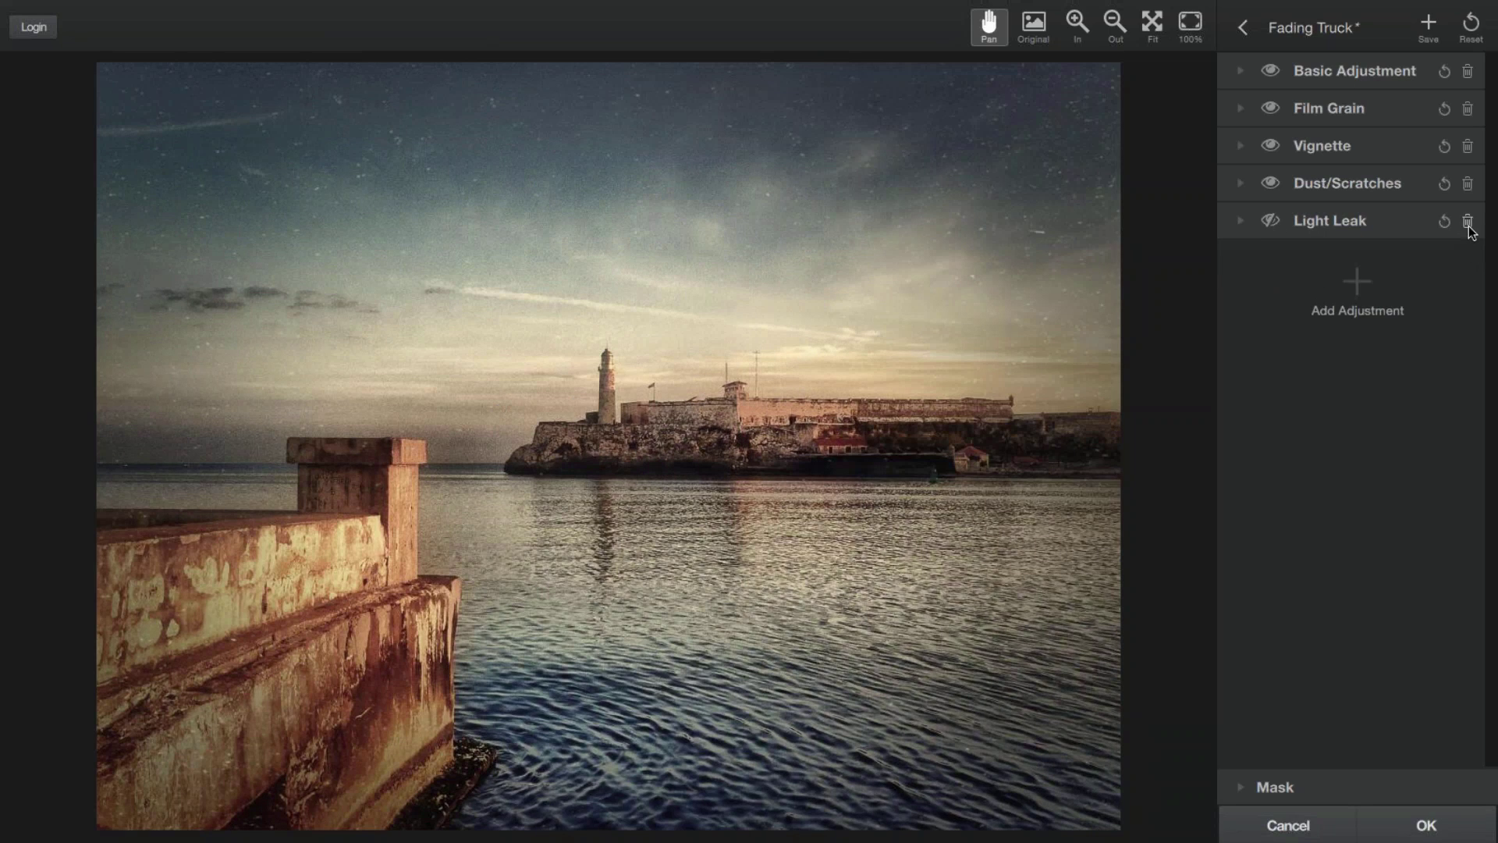
{"action": "left_click", "coordinate": [1468, 224]}
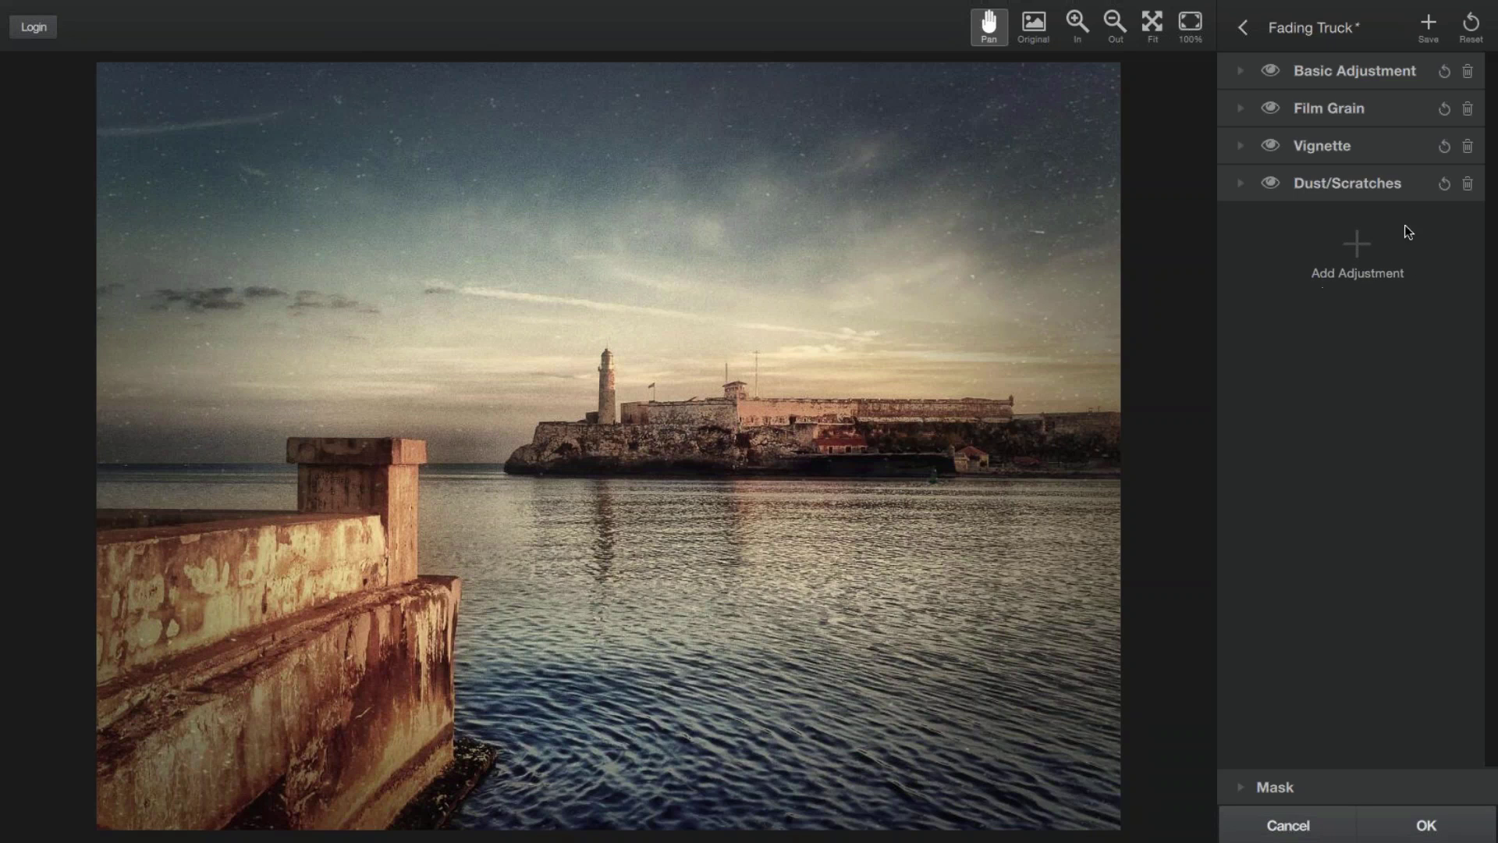
Step: Add a Diffusion adjustment to the effect and set its Strength and Softness to 1.00
{"action": "left_click", "coordinate": [1355, 245]}
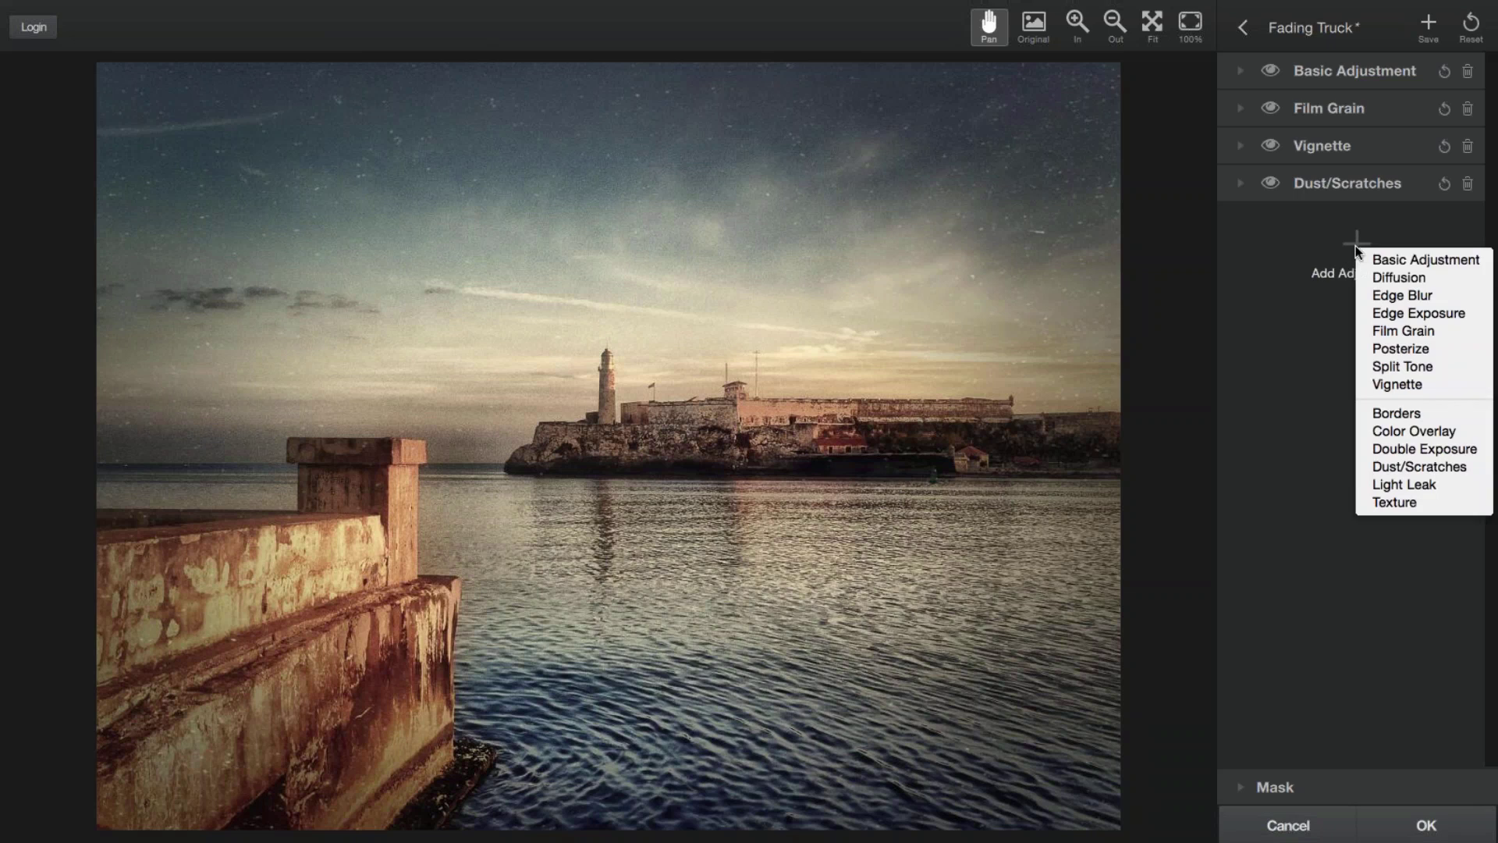
{"action": "left_click", "coordinate": [1389, 278]}
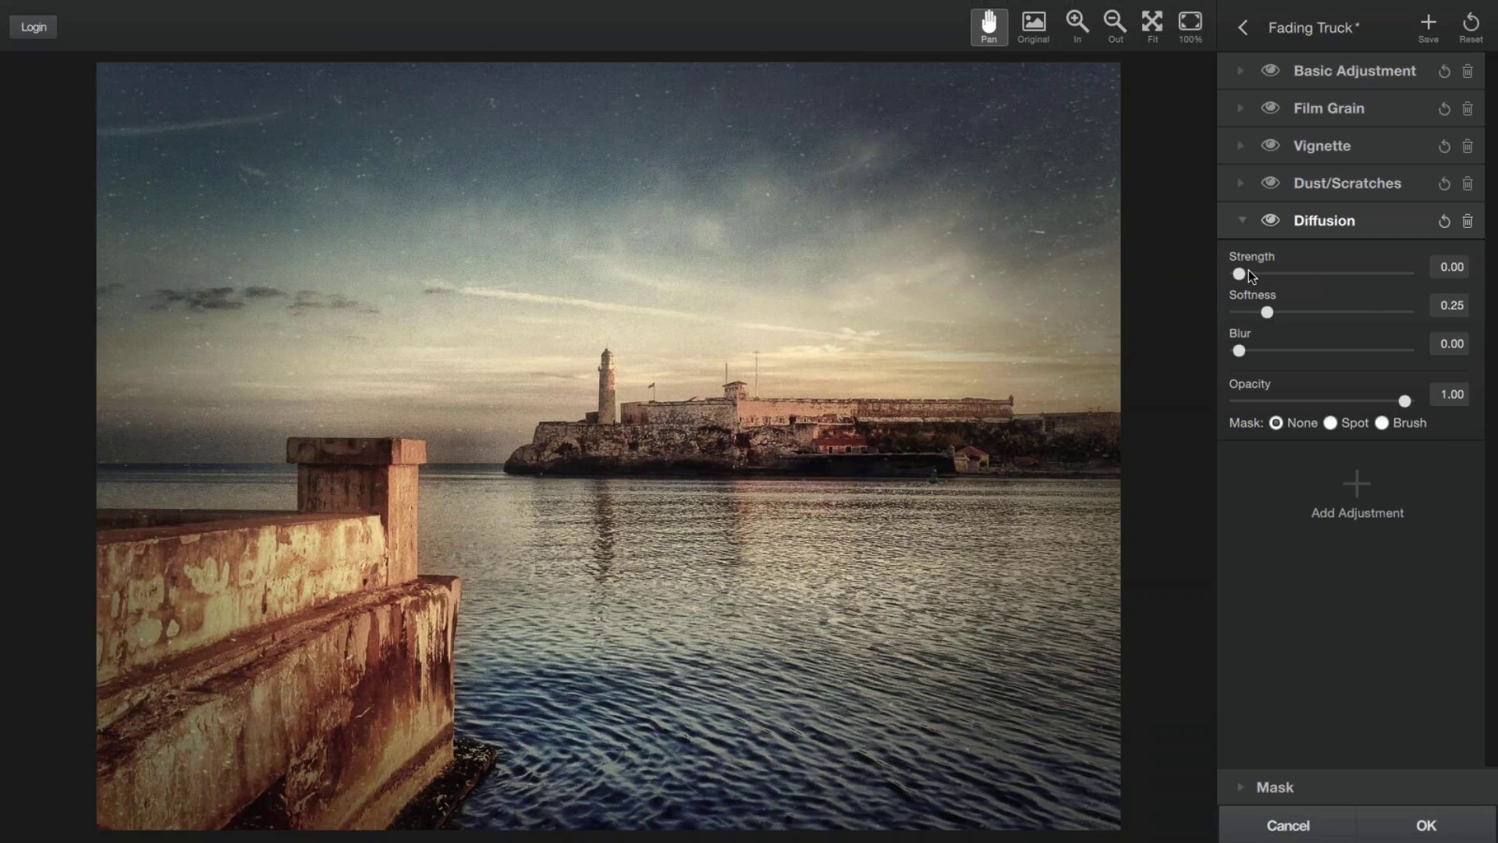
{"action": "left_click_drag", "start_coordinate": [1240, 274], "coordinate": [1284, 275]}
{"action": "left_click_drag", "start_coordinate": [1280, 275], "coordinate": [1372, 273]}
{"action": "left_click_drag", "start_coordinate": [1267, 312], "coordinate": [1310, 312]}
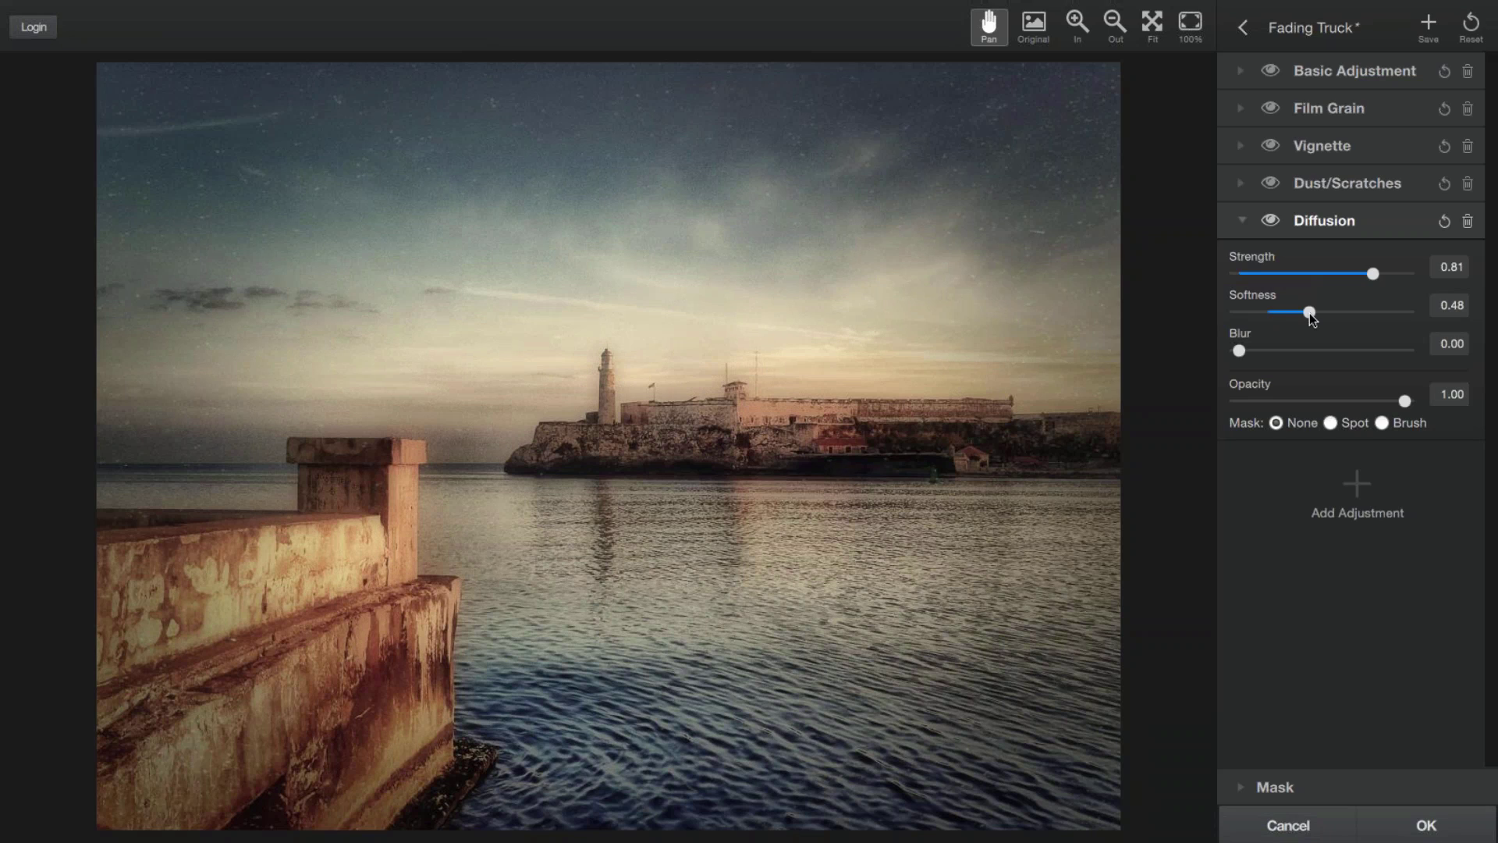
{"action": "left_click_drag", "start_coordinate": [1309, 312], "coordinate": [1325, 312]}
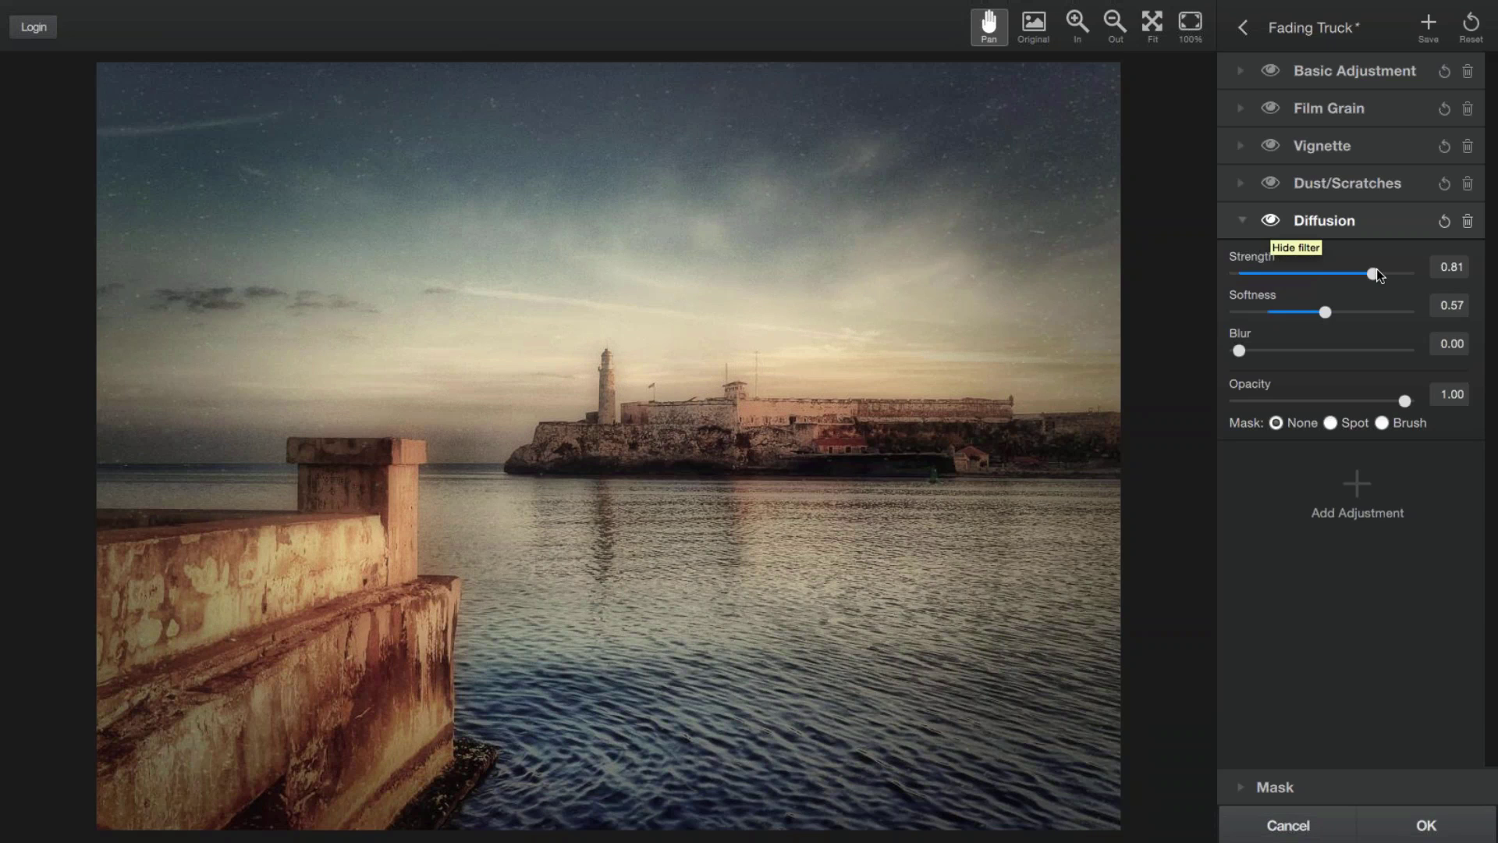
{"action": "left_click", "coordinate": [1373, 312]}
{"action": "left_click_drag", "start_coordinate": [1375, 273], "coordinate": [1404, 312]}
Step: Set the Diffusion Opacity to 0.66 and the Blur to a moderate level, and collapse the Diffusion settings
{"action": "left_click_drag", "start_coordinate": [1404, 401], "coordinate": [1333, 421]}
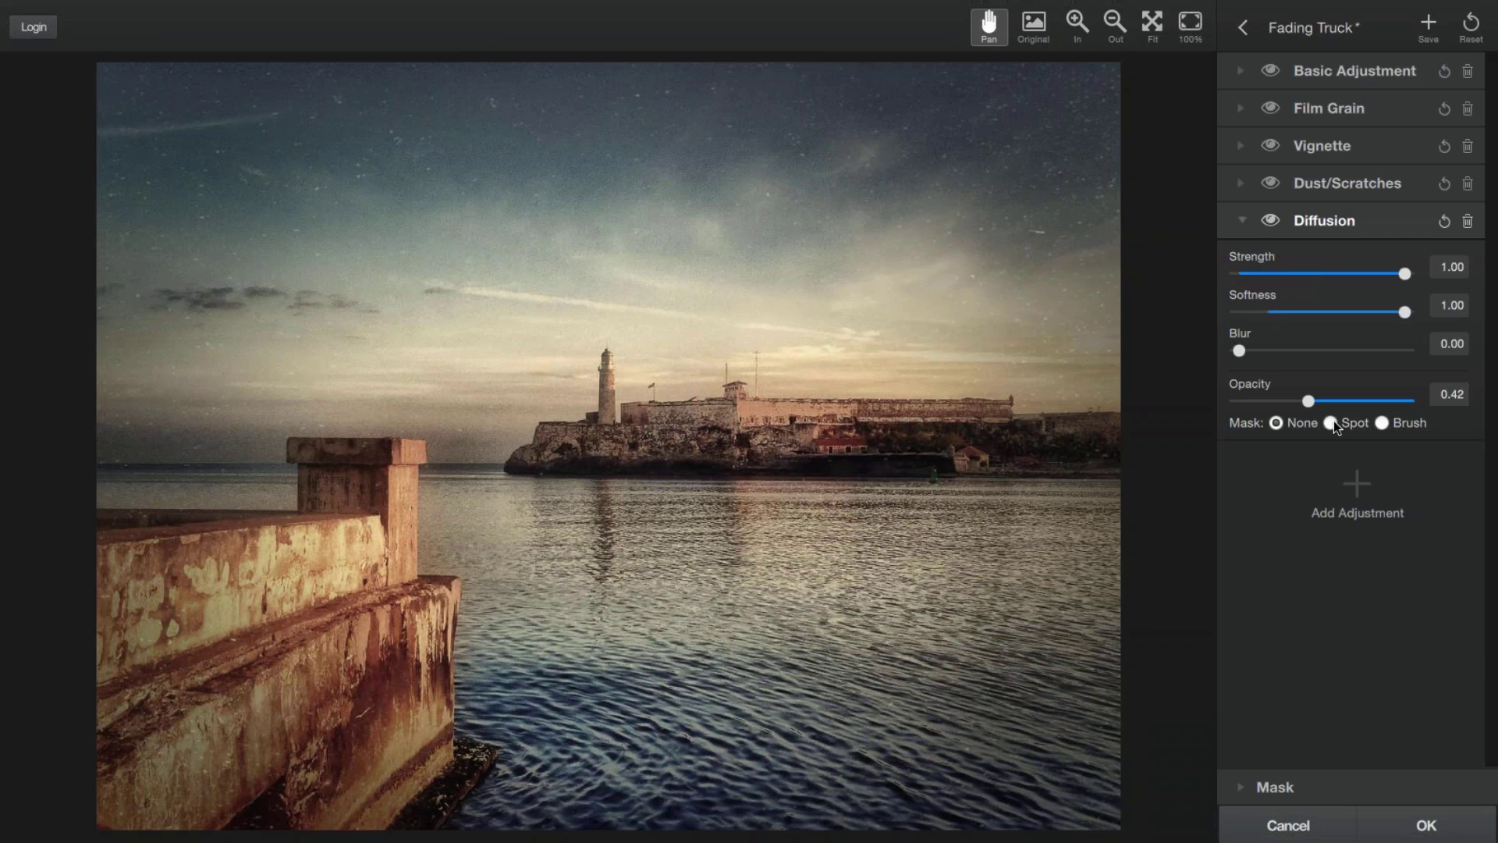
{"action": "left_click_drag", "start_coordinate": [1332, 419], "coordinate": [1309, 424]}
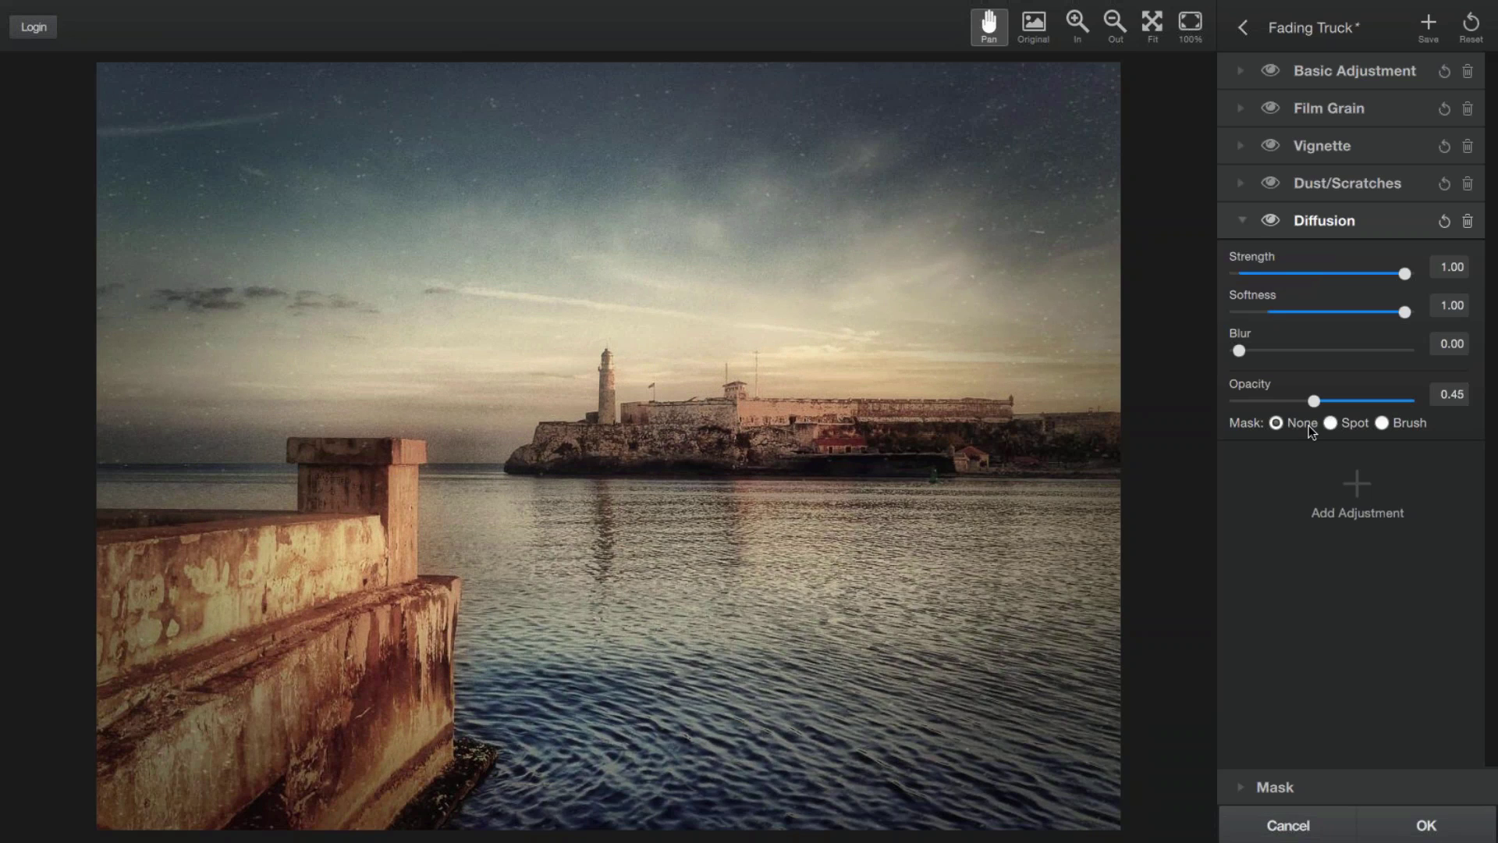
{"action": "left_click_drag", "start_coordinate": [1309, 424], "coordinate": [1319, 433]}
{"action": "left_click_drag", "start_coordinate": [1259, 349], "coordinate": [1308, 354]}
{"action": "left_click_drag", "start_coordinate": [1310, 358], "coordinate": [1327, 363]}
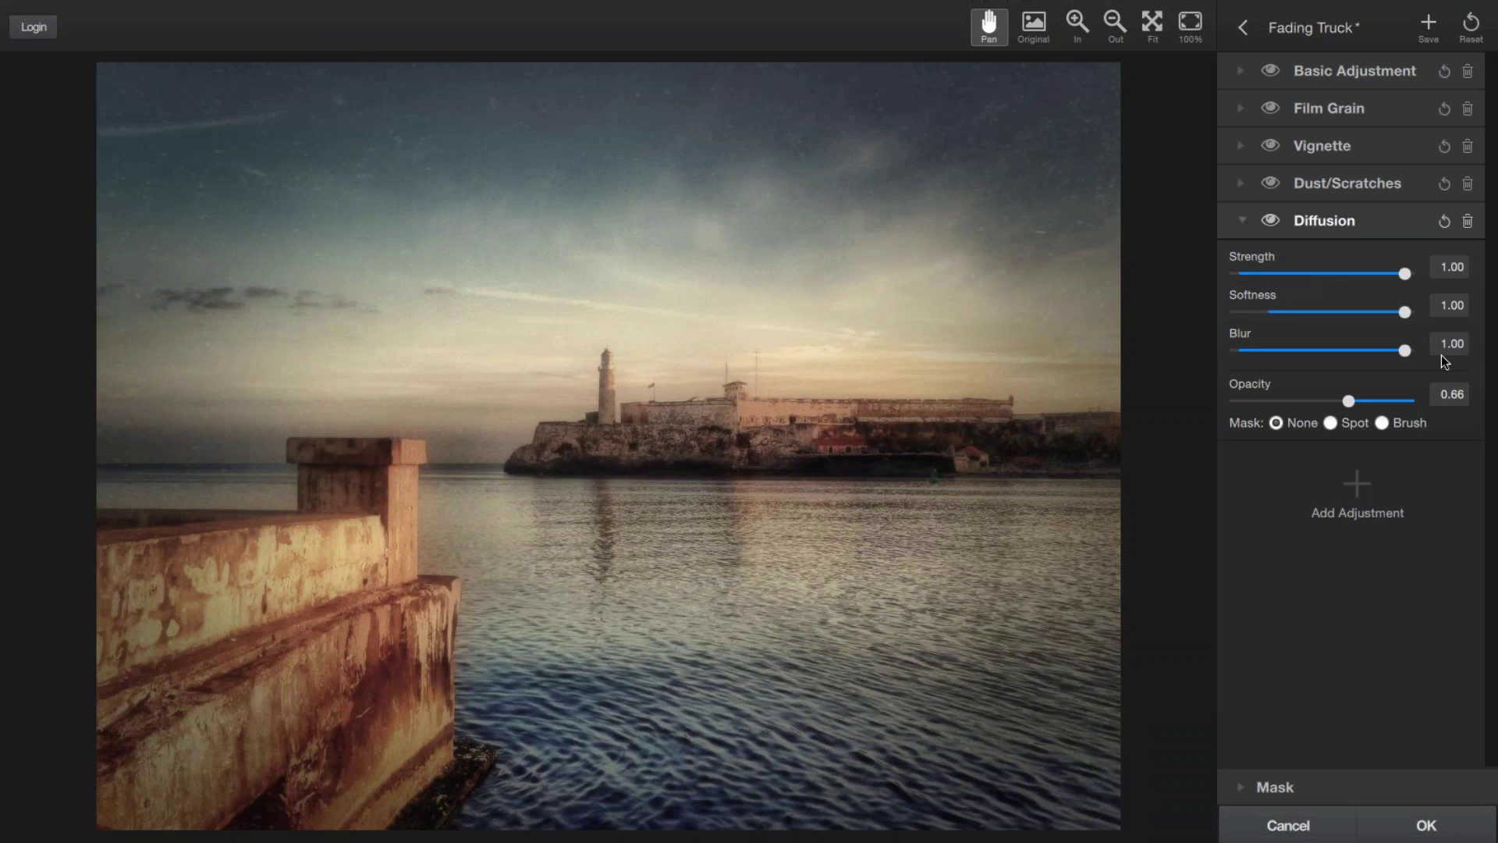
{"action": "left_click_drag", "start_coordinate": [1440, 355], "coordinate": [1300, 377]}
{"action": "left_click", "coordinate": [1242, 221]}
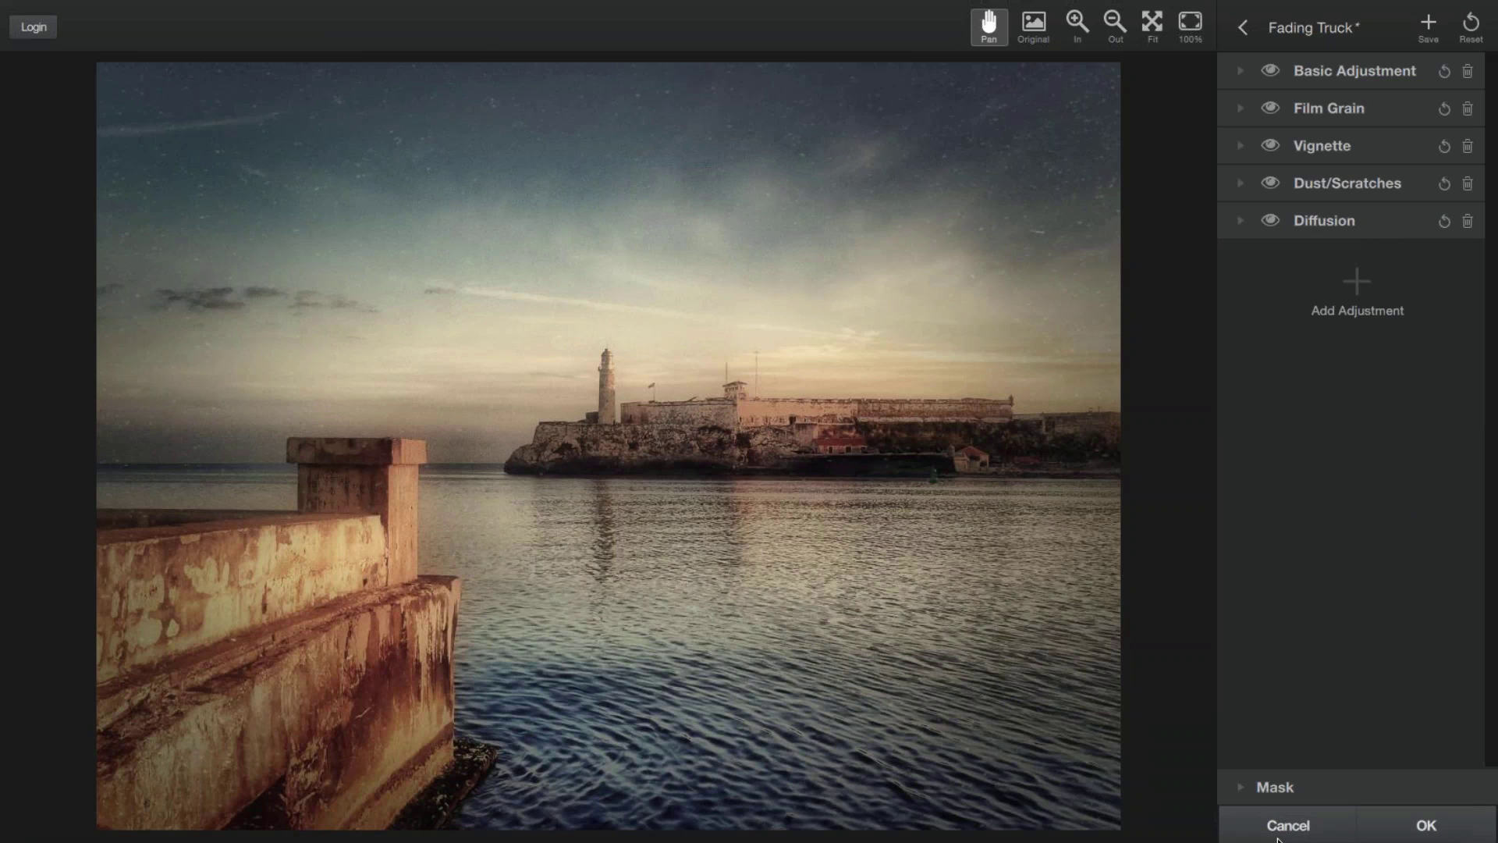
Step: Apply the effect to return to Photoshop, and compare the Topaz 3 layer with the Background by toggling their visibility
{"action": "left_click", "coordinate": [1443, 835]}
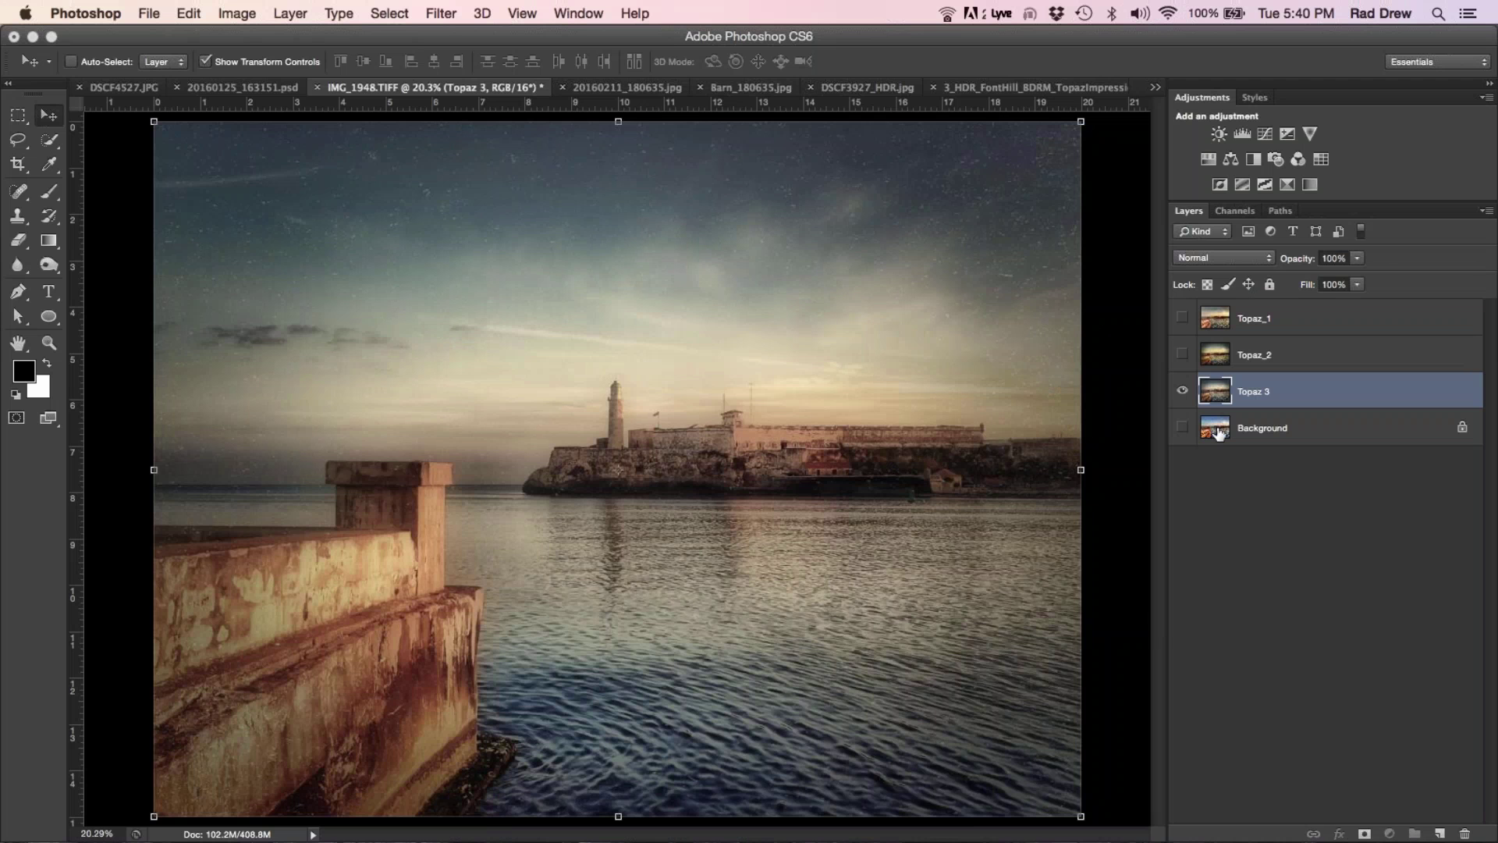
{"action": "left_click", "coordinate": [1217, 431]}
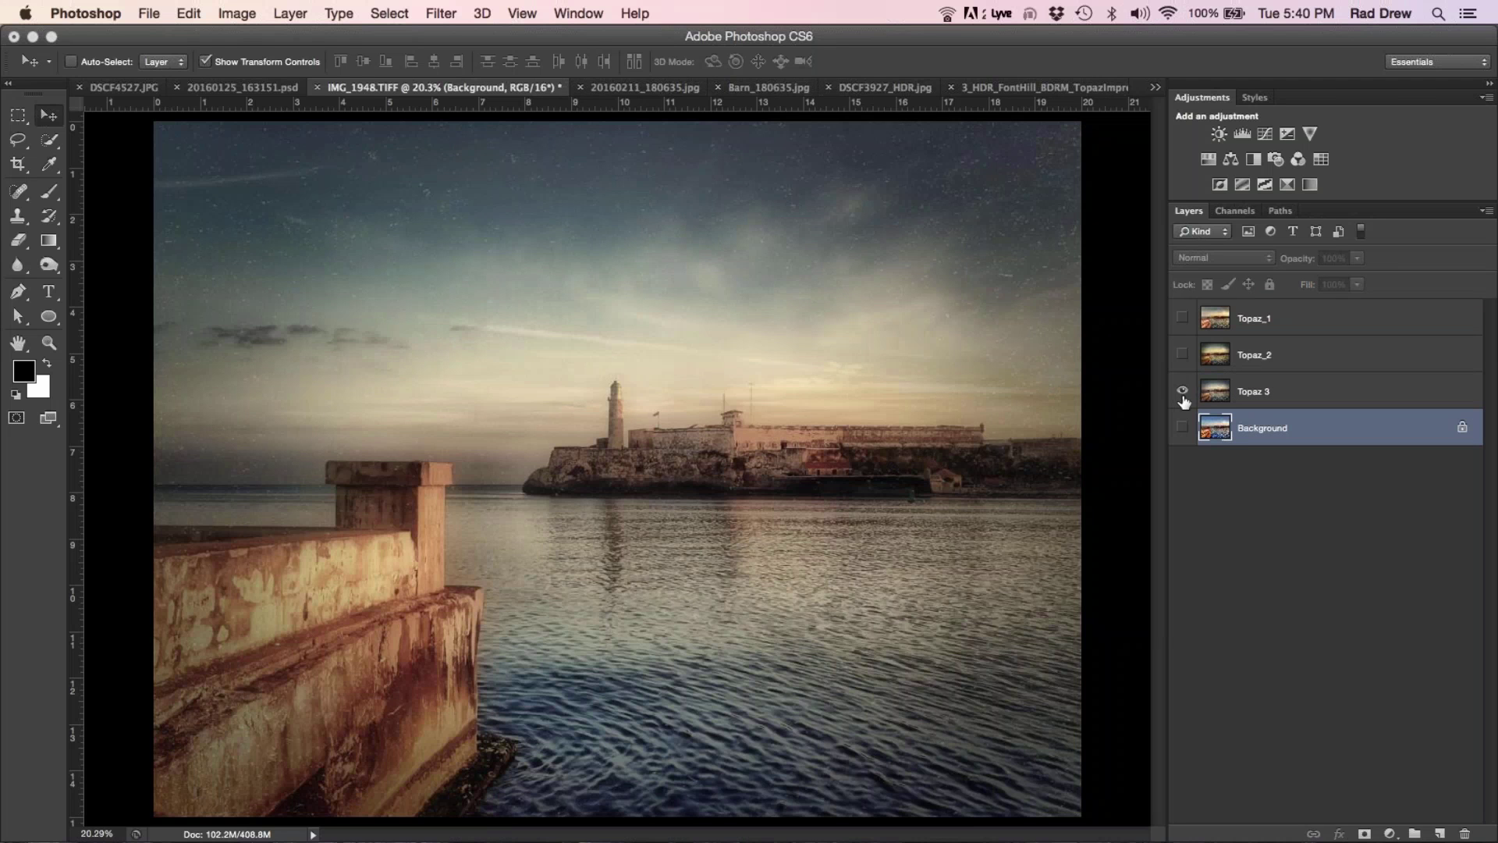
{"action": "left_click", "coordinate": [1182, 393]}
{"action": "left_click", "coordinate": [1183, 429]}
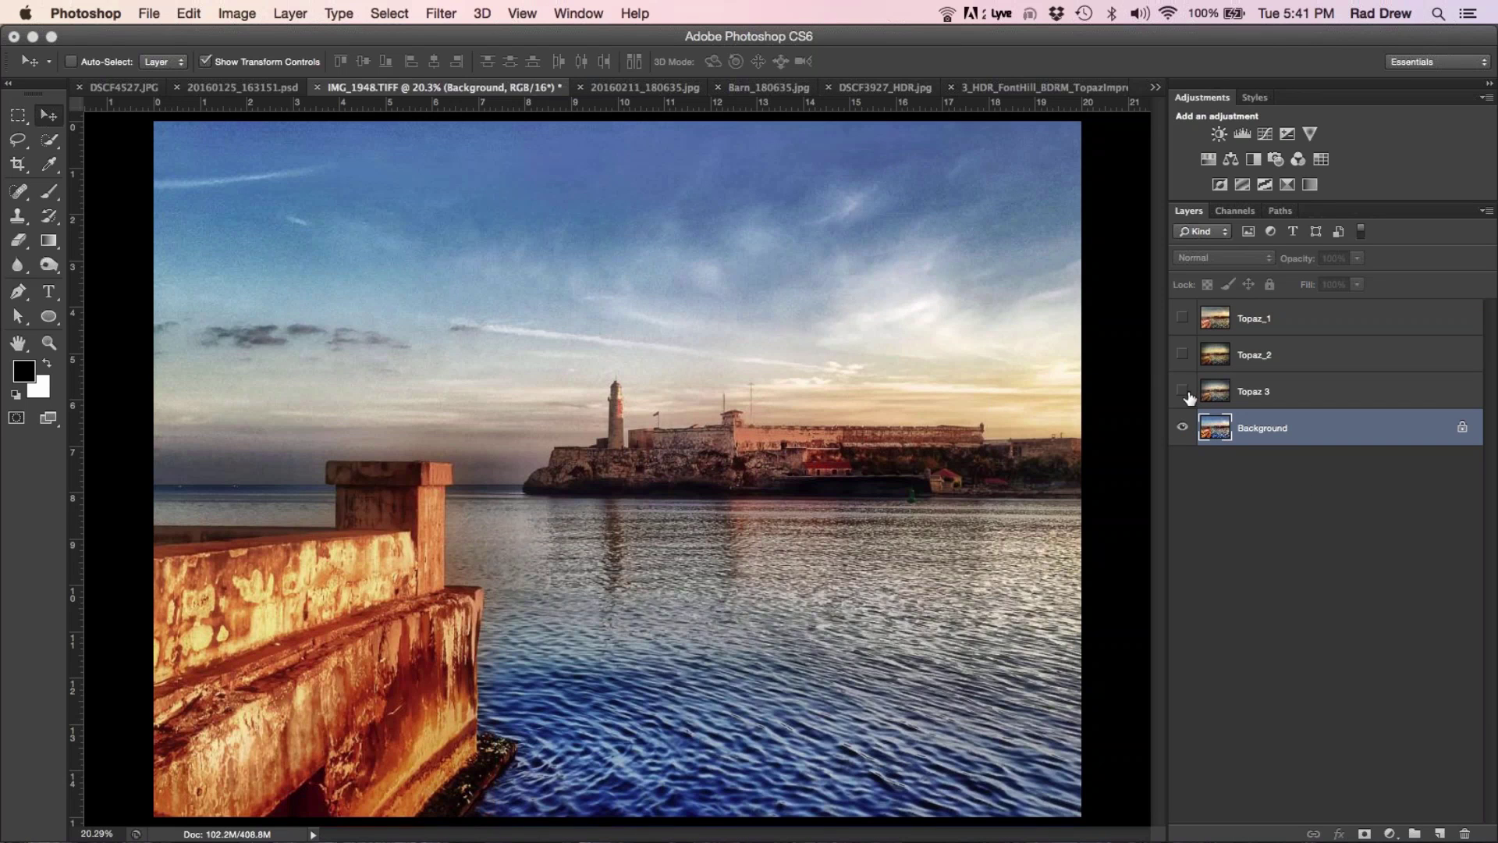
{"action": "left_click", "coordinate": [1182, 392]}
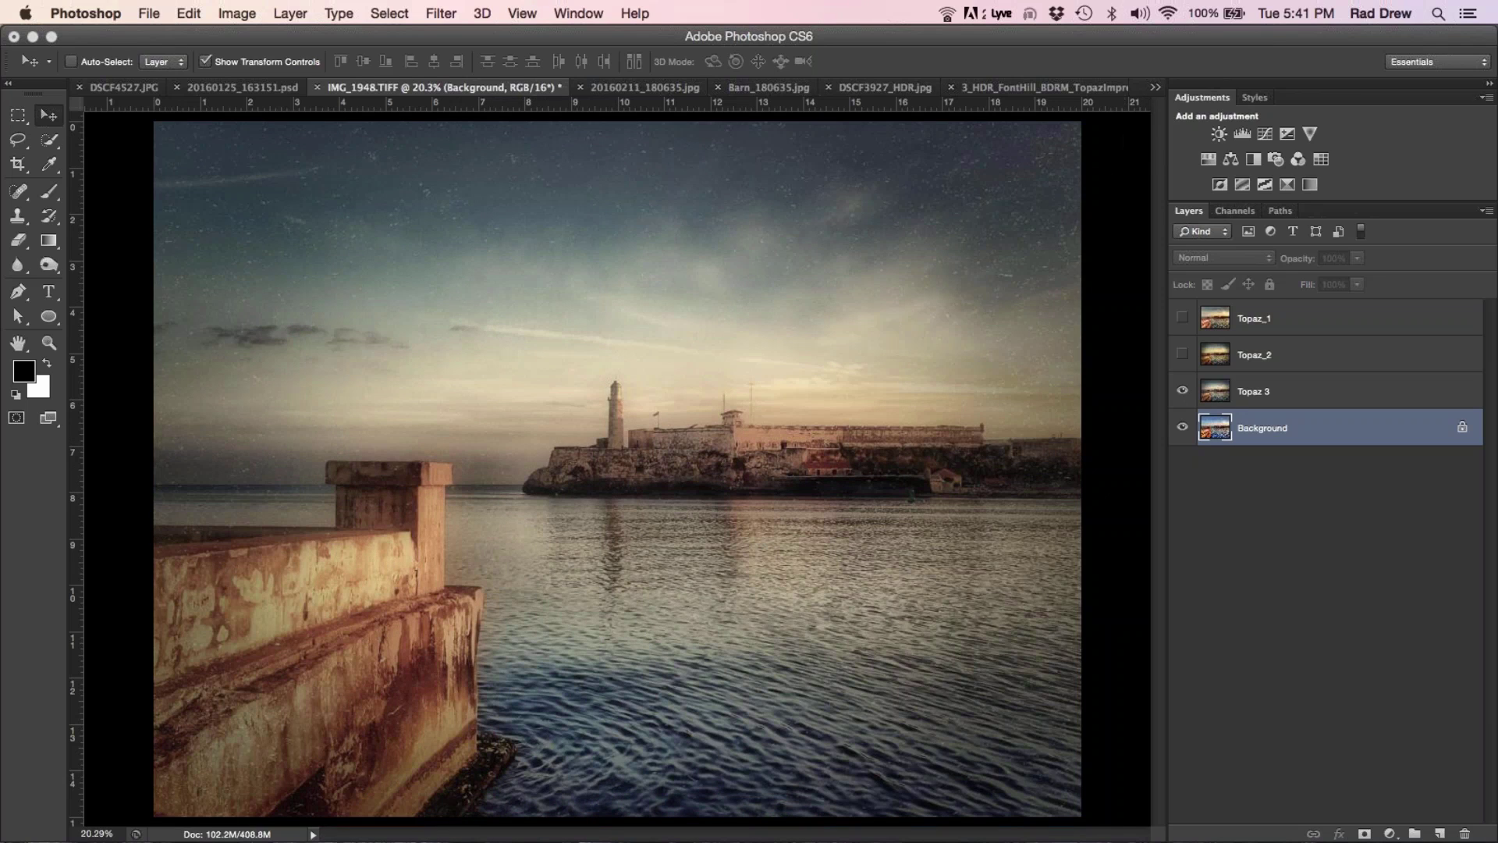
Step: Compare the Topaz 3 result with the Background by toggling the Topaz 3 layer's visibility
{"action": "left_click", "coordinate": [1183, 391]}
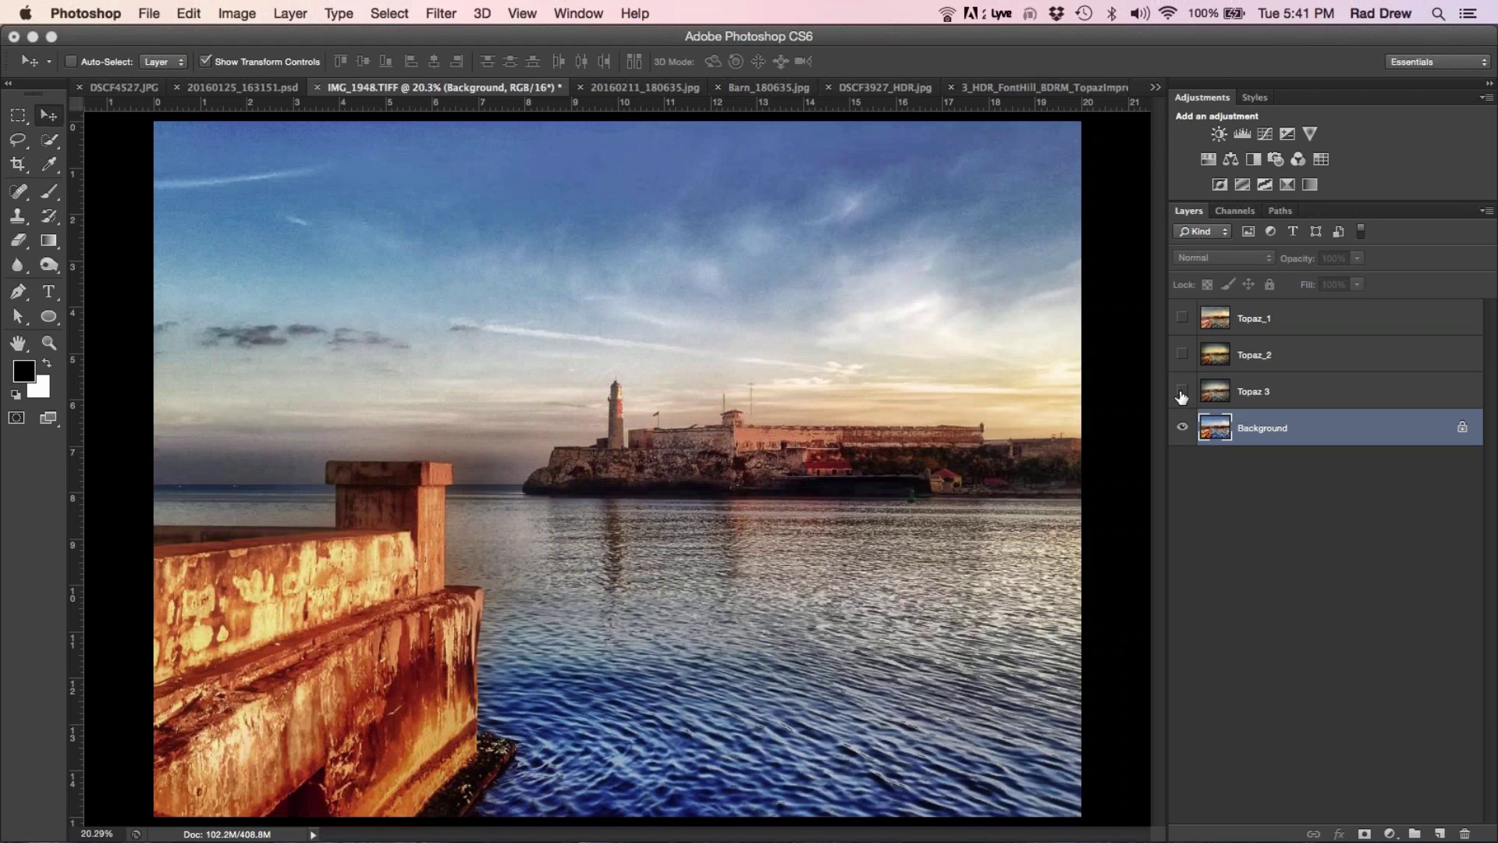
{"action": "left_click", "coordinate": [1182, 392]}
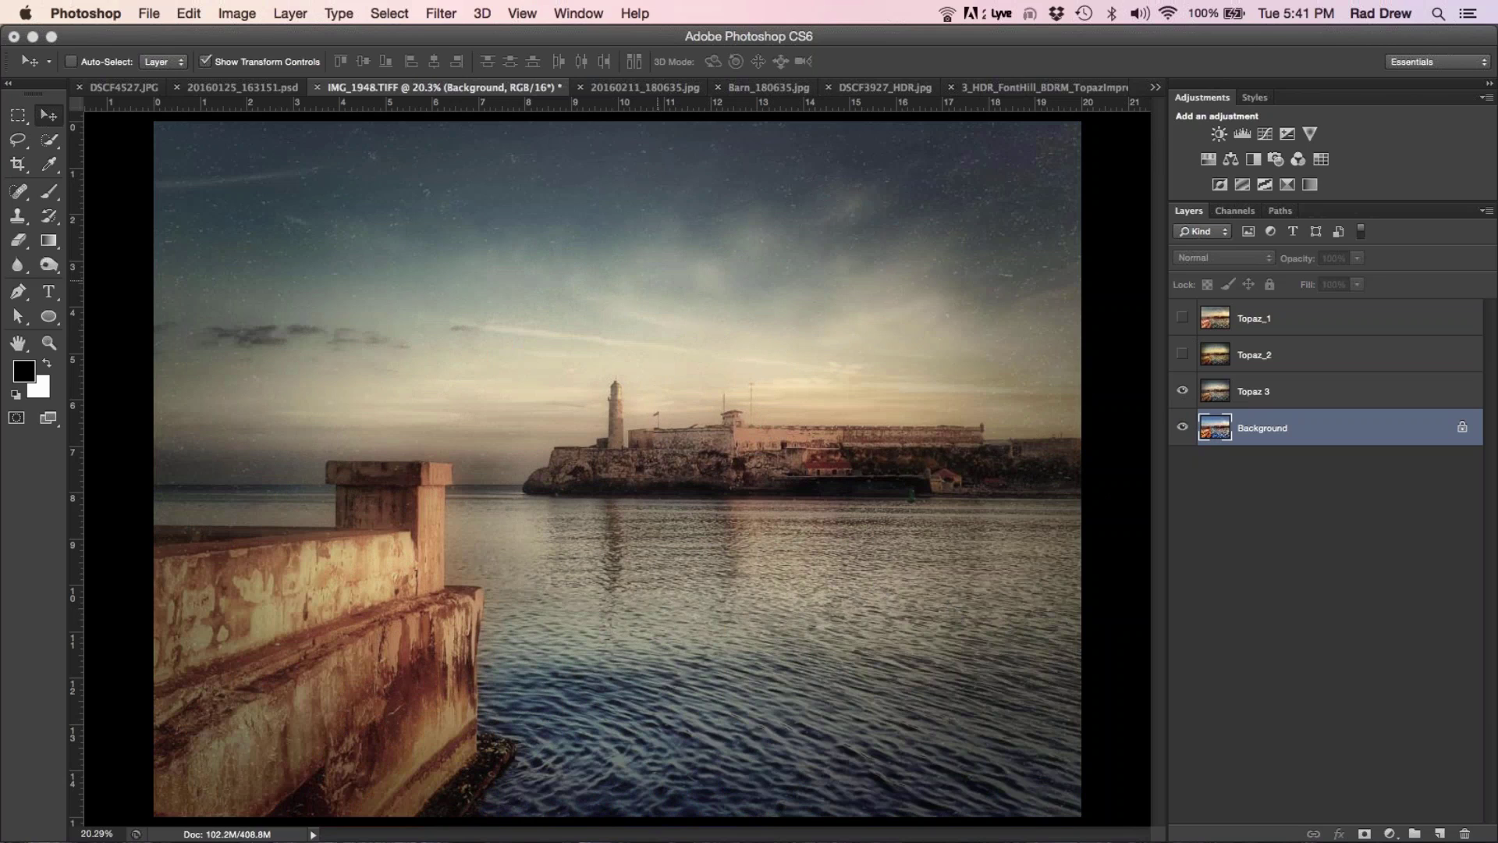
Step: Switch to the DSCF4527.JPG document and hide its Topaz_2 layer
{"action": "left_click", "coordinate": [637, 87]}
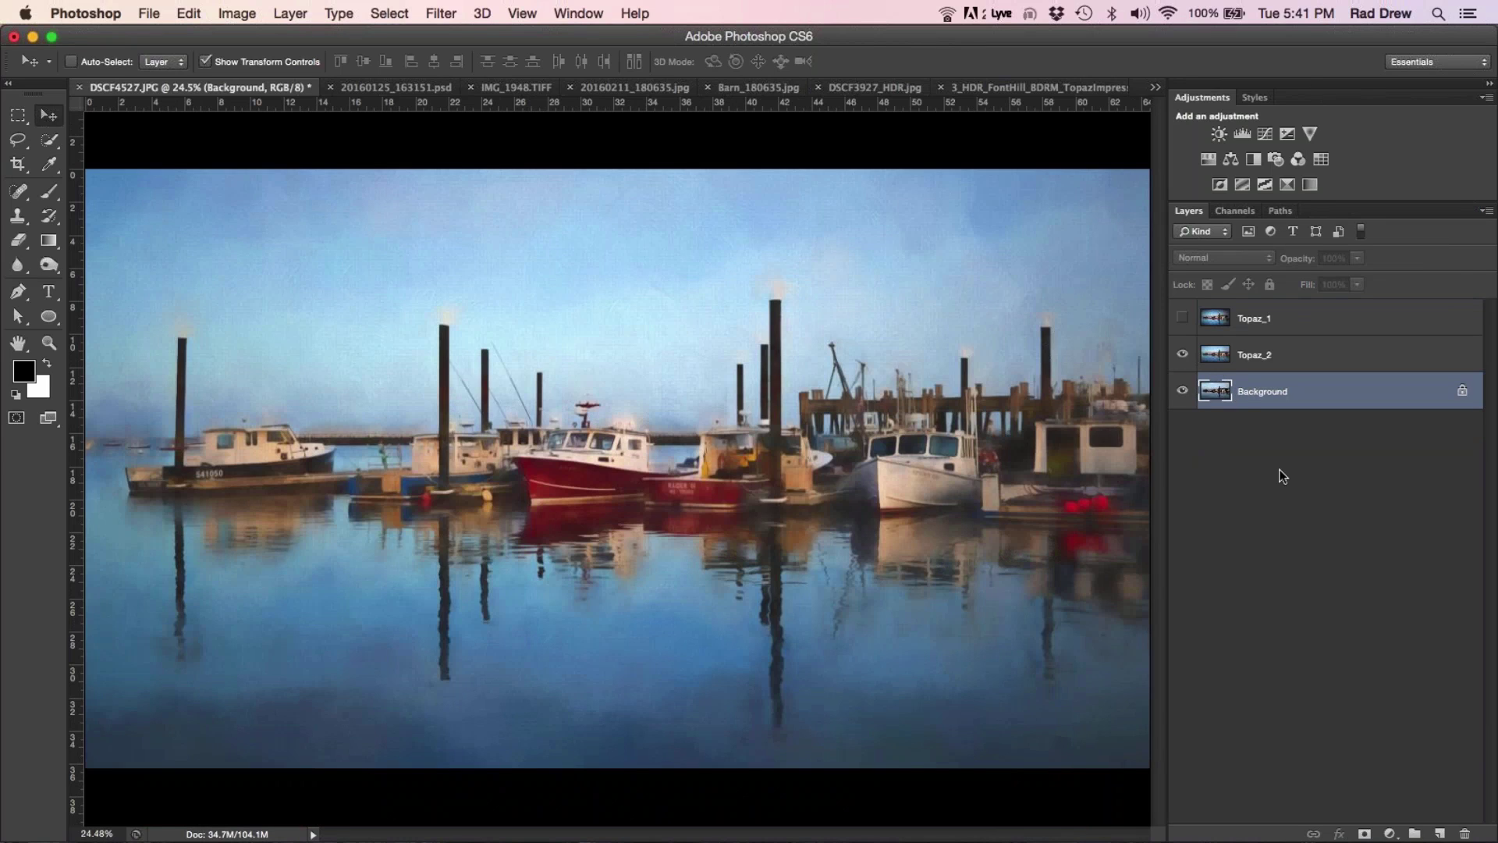
{"action": "mouse_move", "coordinate": [792, 836]}
{"action": "left_click", "coordinate": [1182, 355]}
{"action": "right_click", "coordinate": [1286, 389]}
{"action": "left_click", "coordinate": [1351, 446]}
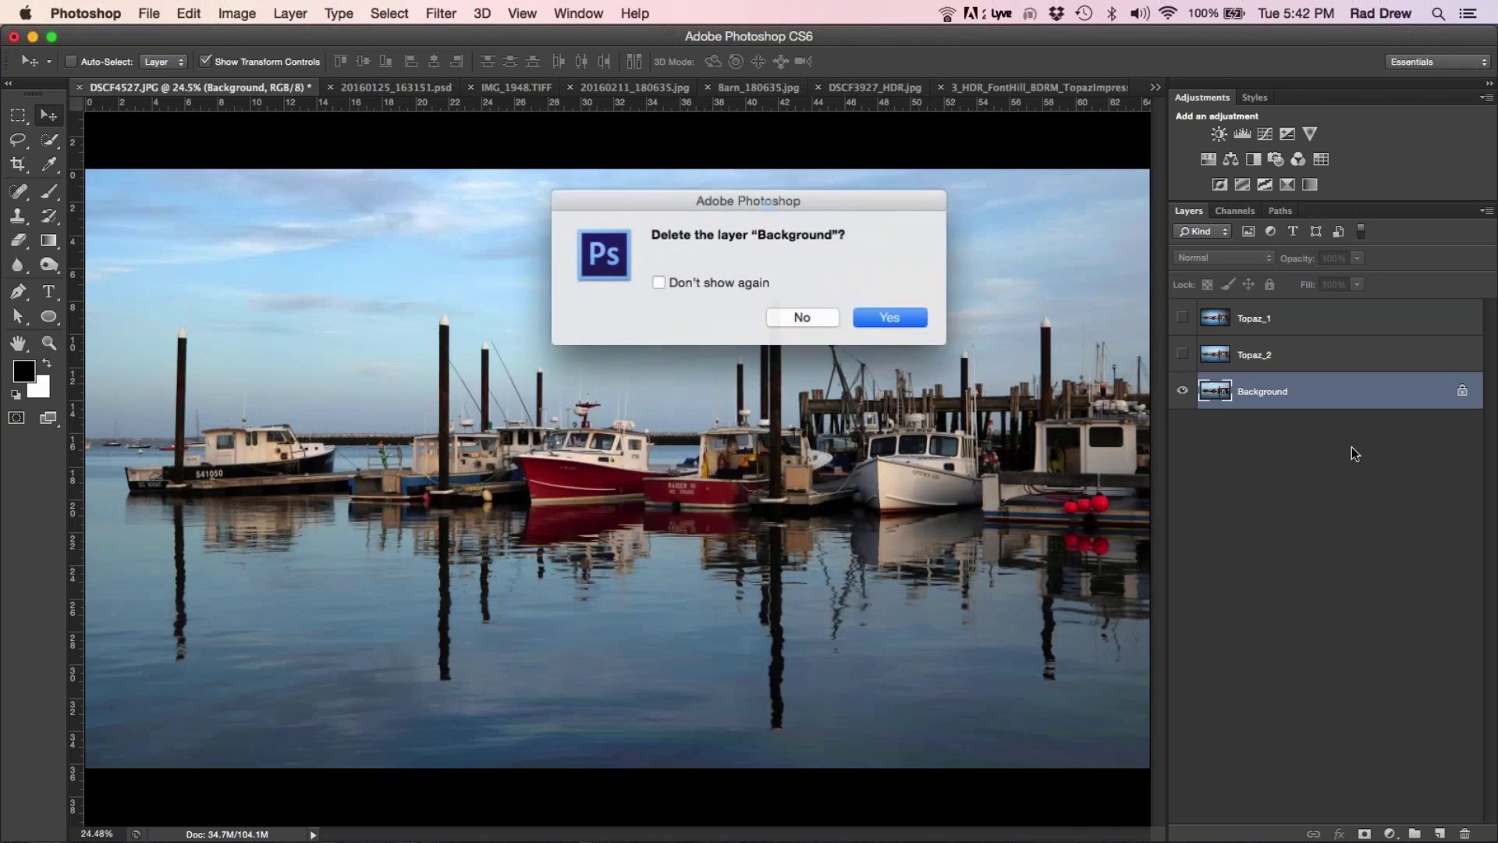
{"action": "left_click", "coordinate": [798, 316]}
Step: Duplicate the Background layer of DSCF4527.JPG as a new layer named Topaz_3
{"action": "right_click", "coordinate": [1269, 399]}
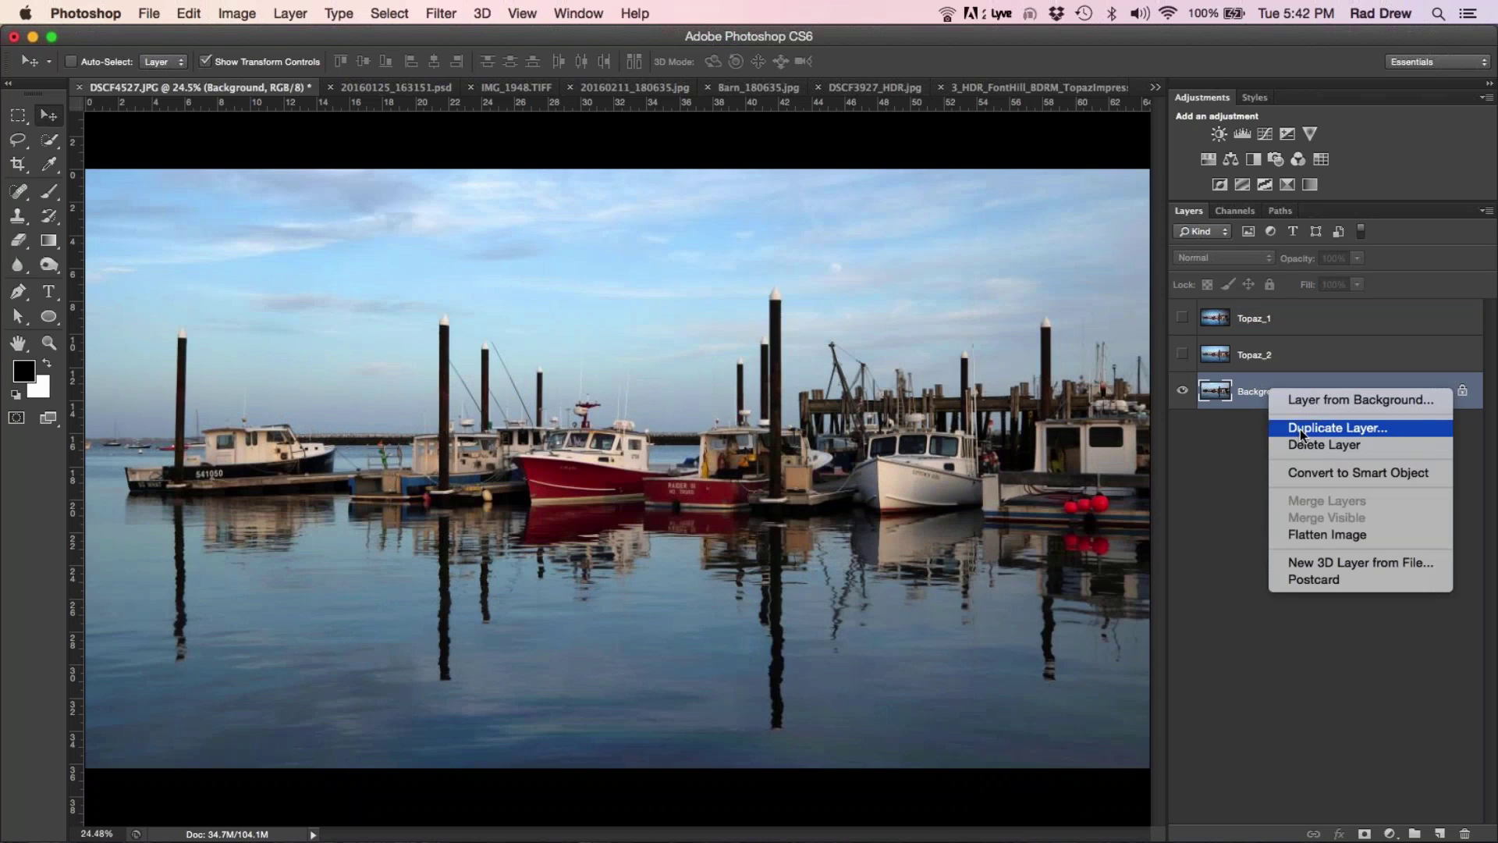
{"action": "left_click", "coordinate": [1300, 427]}
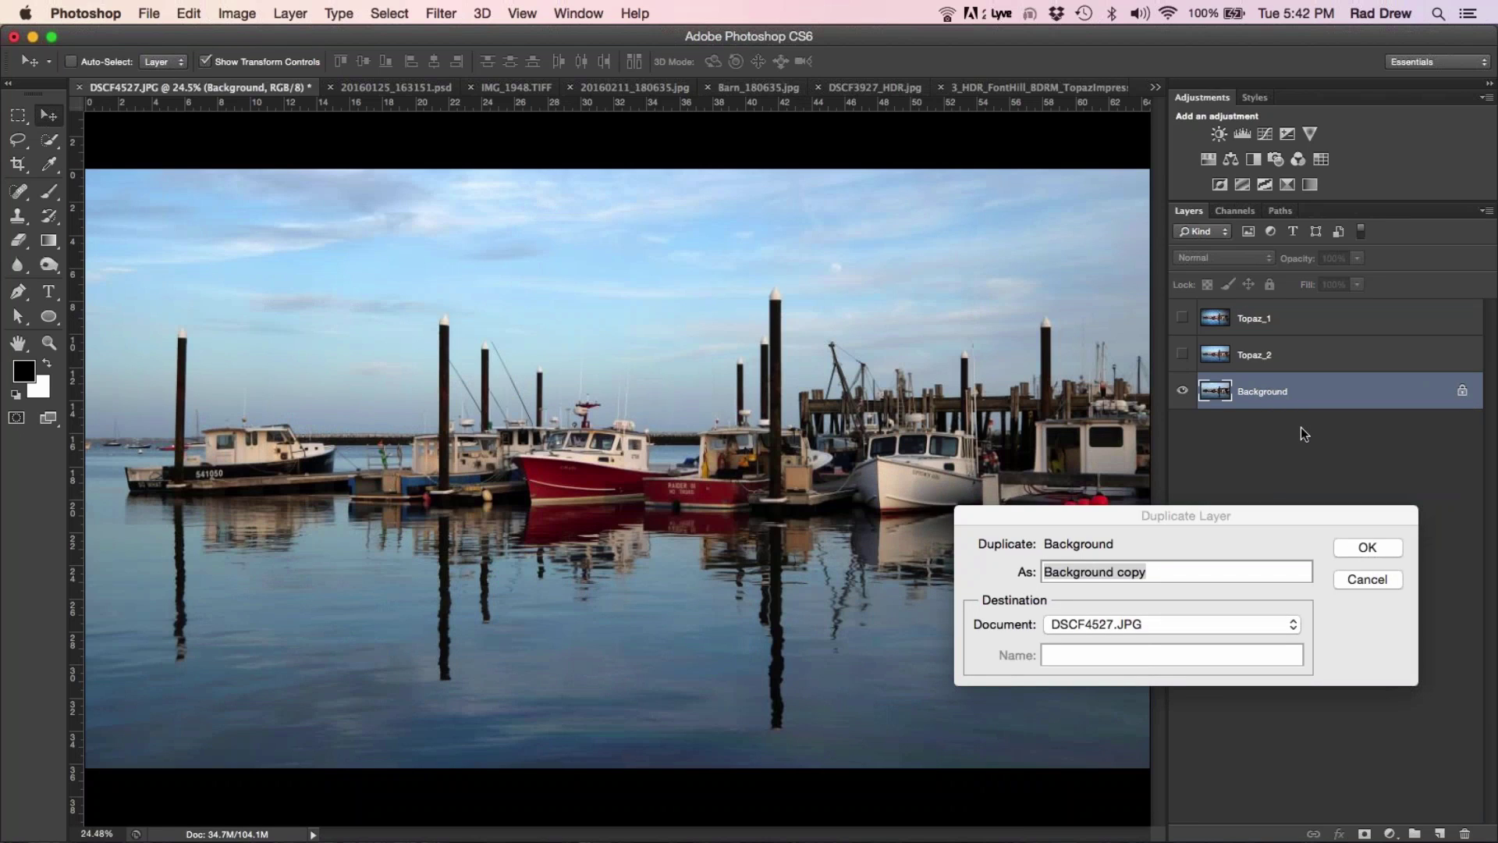
{"action": "type", "text": "Topaz_3"}
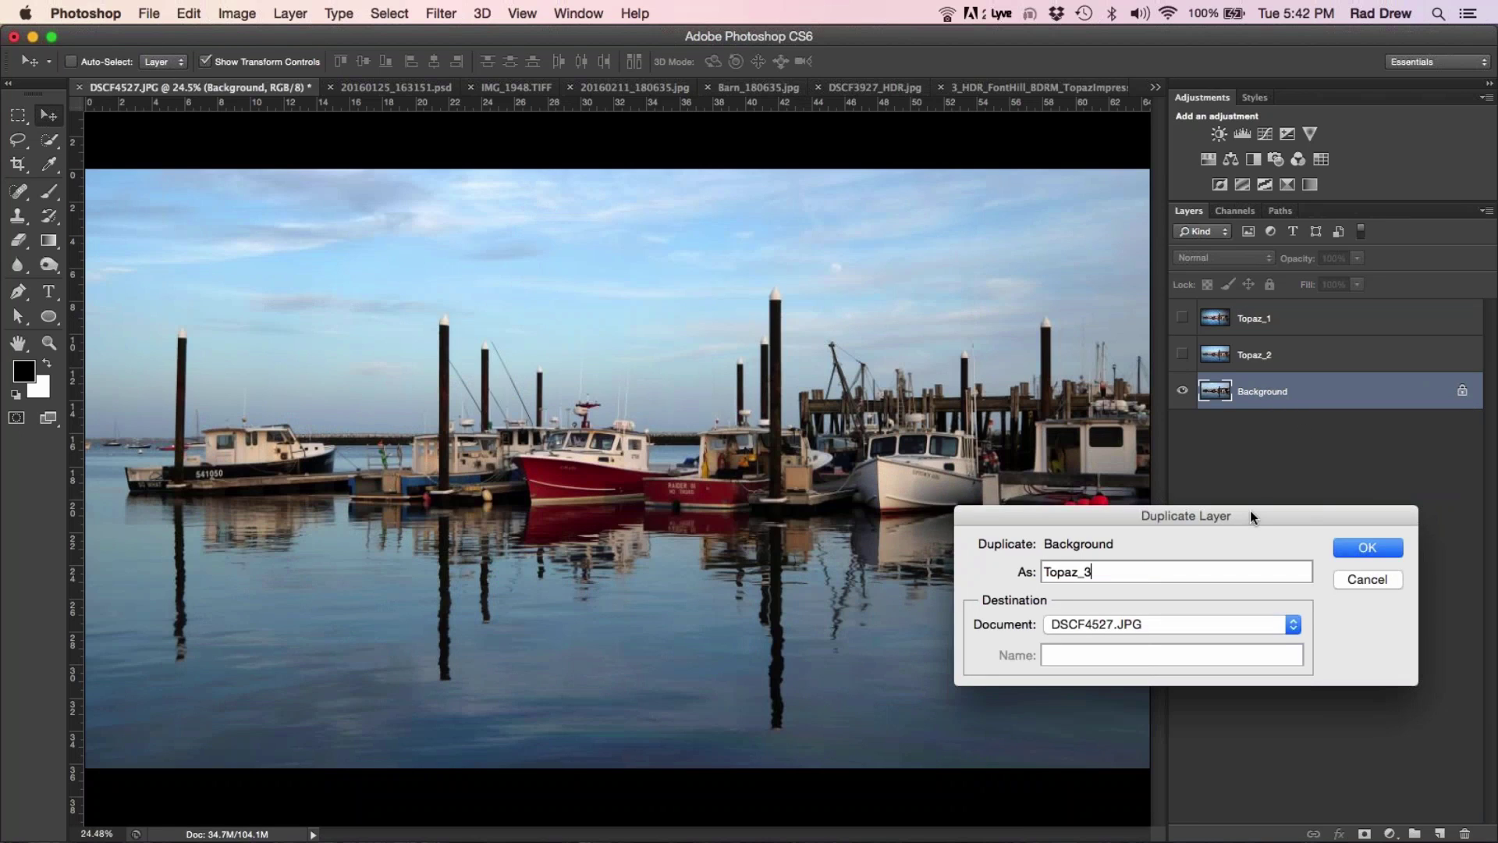
{"action": "left_click", "coordinate": [1372, 549]}
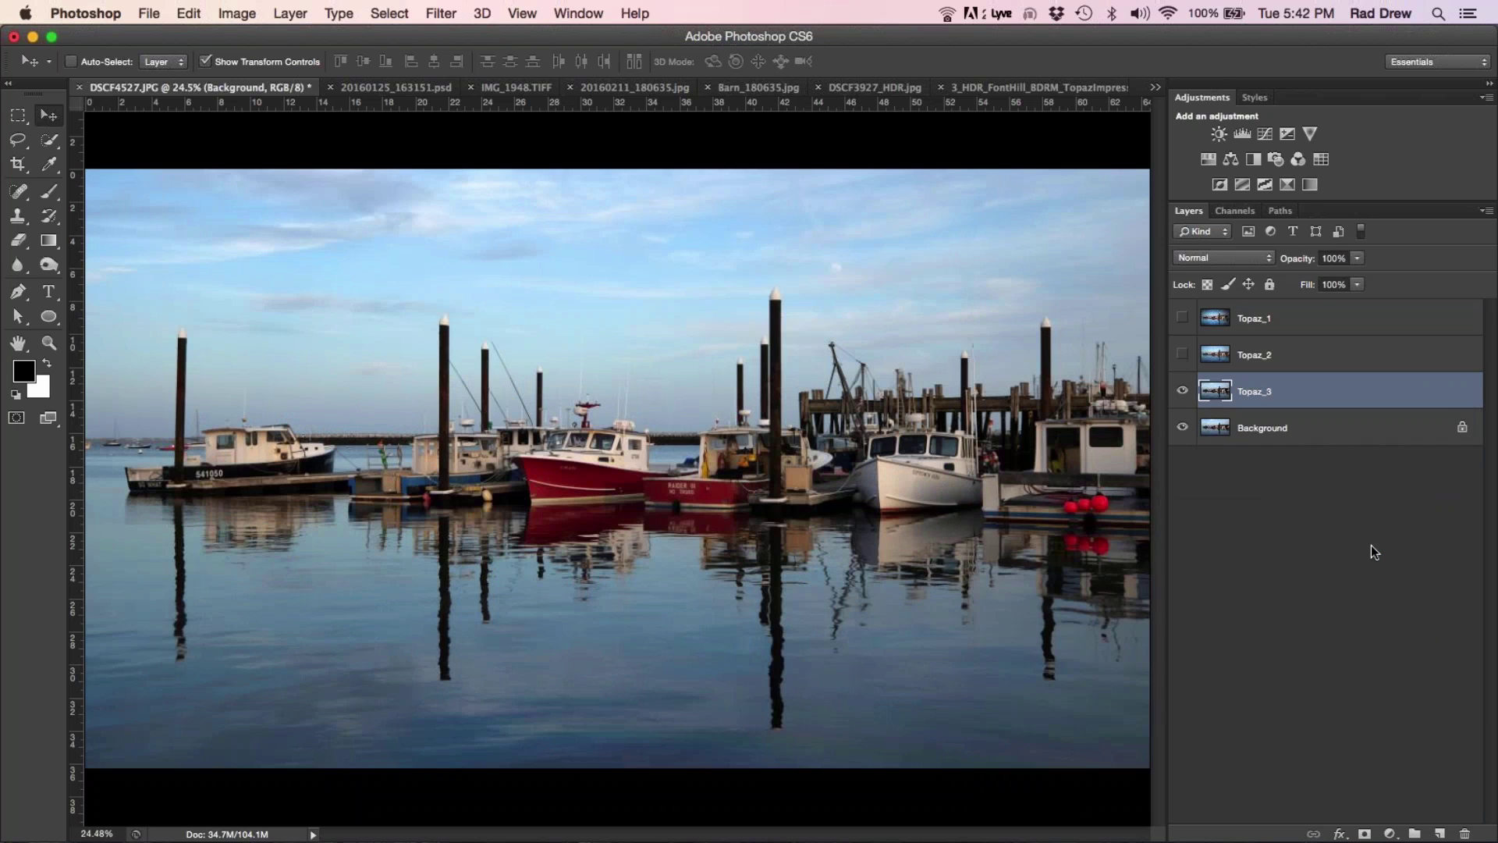
Step: Launch the Topaz Impression filter on the Topaz_3 layer
{"action": "left_click", "coordinate": [439, 14]}
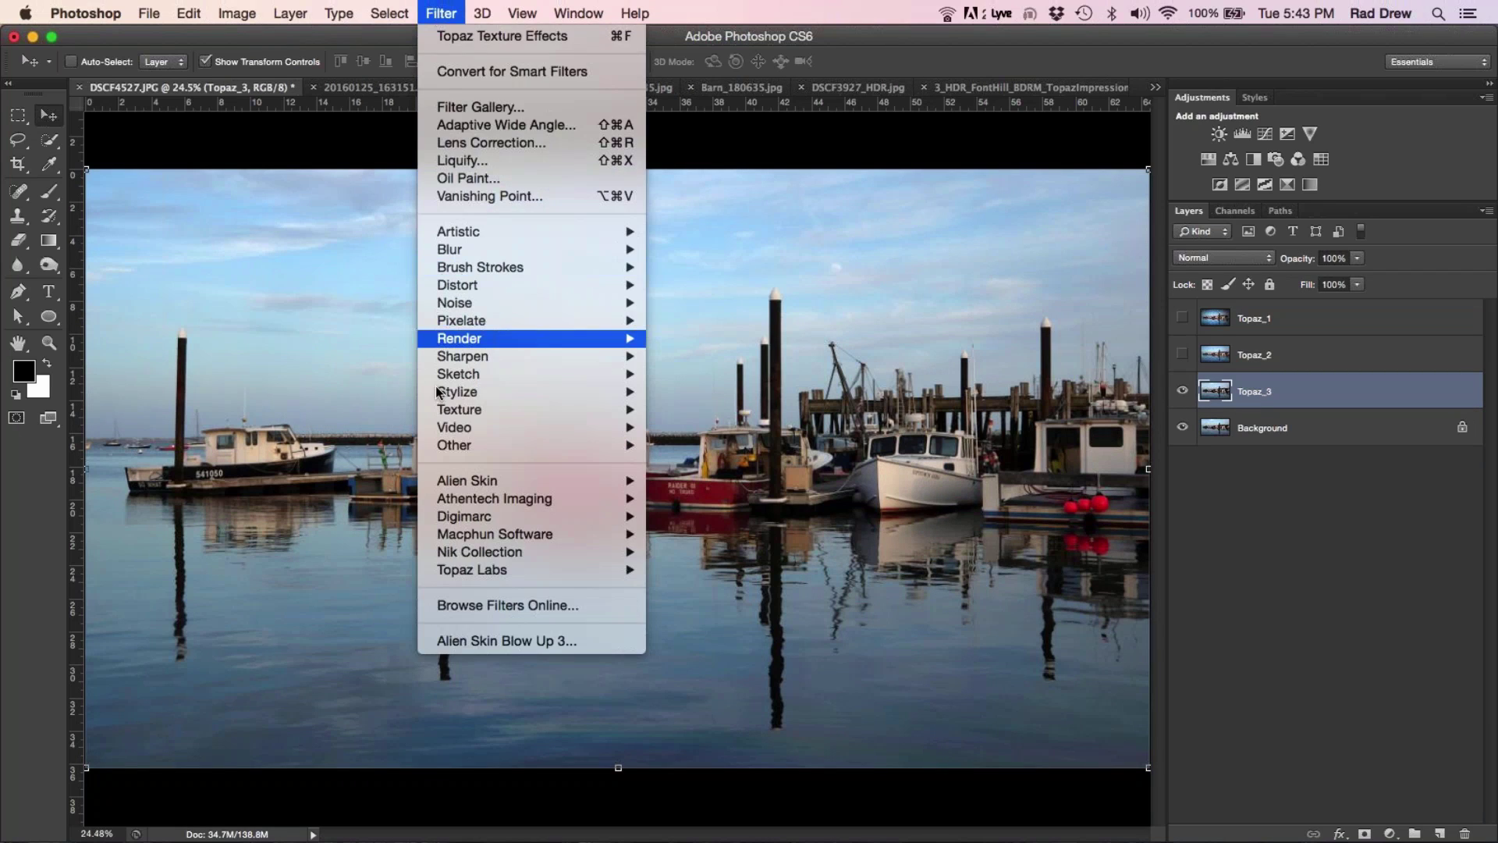
{"action": "mouse_move", "coordinate": [464, 581]}
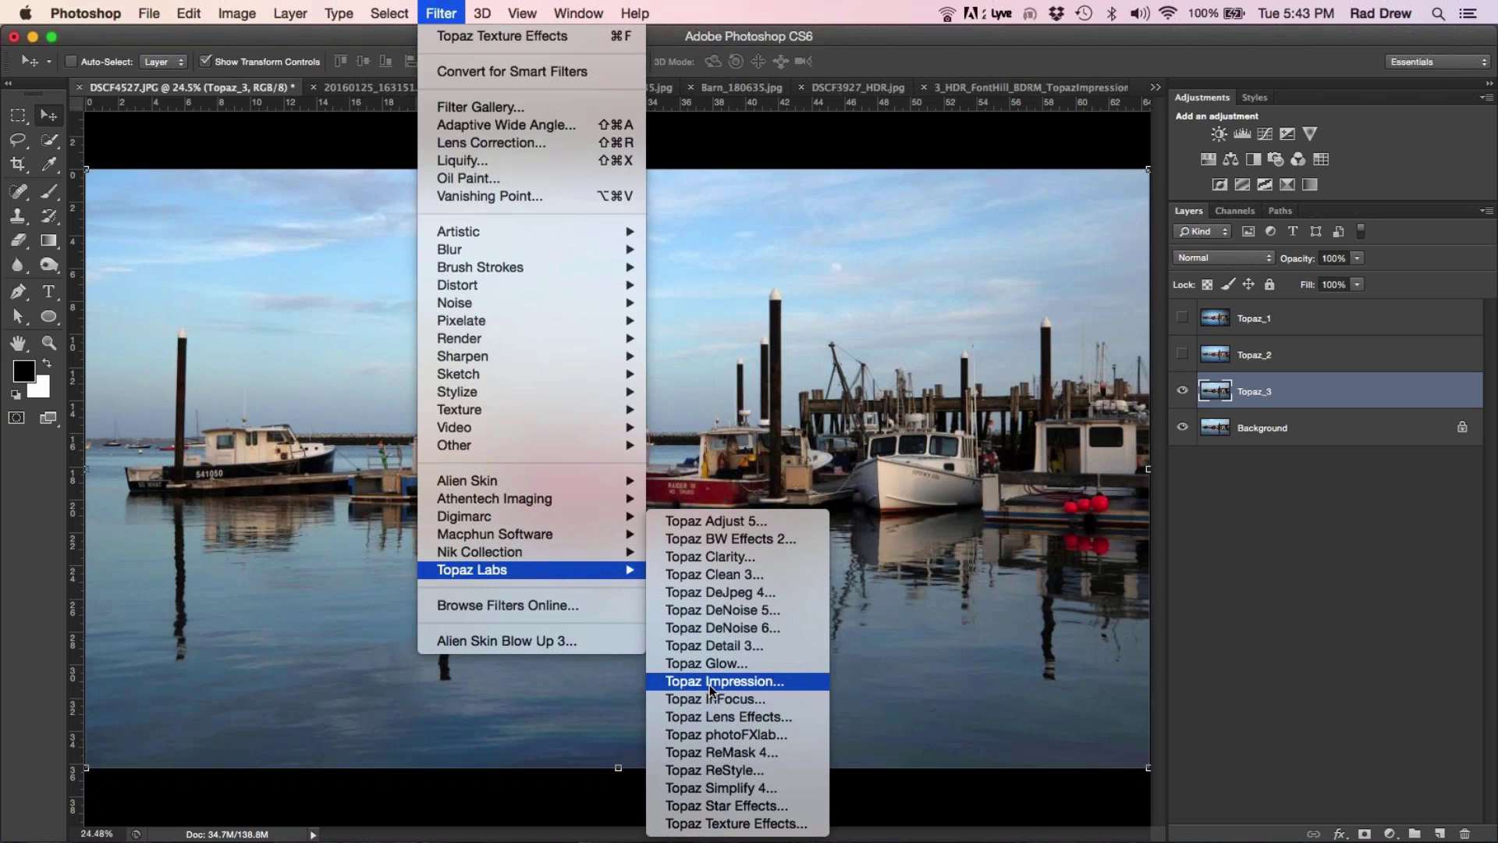
{"action": "left_click", "coordinate": [709, 681]}
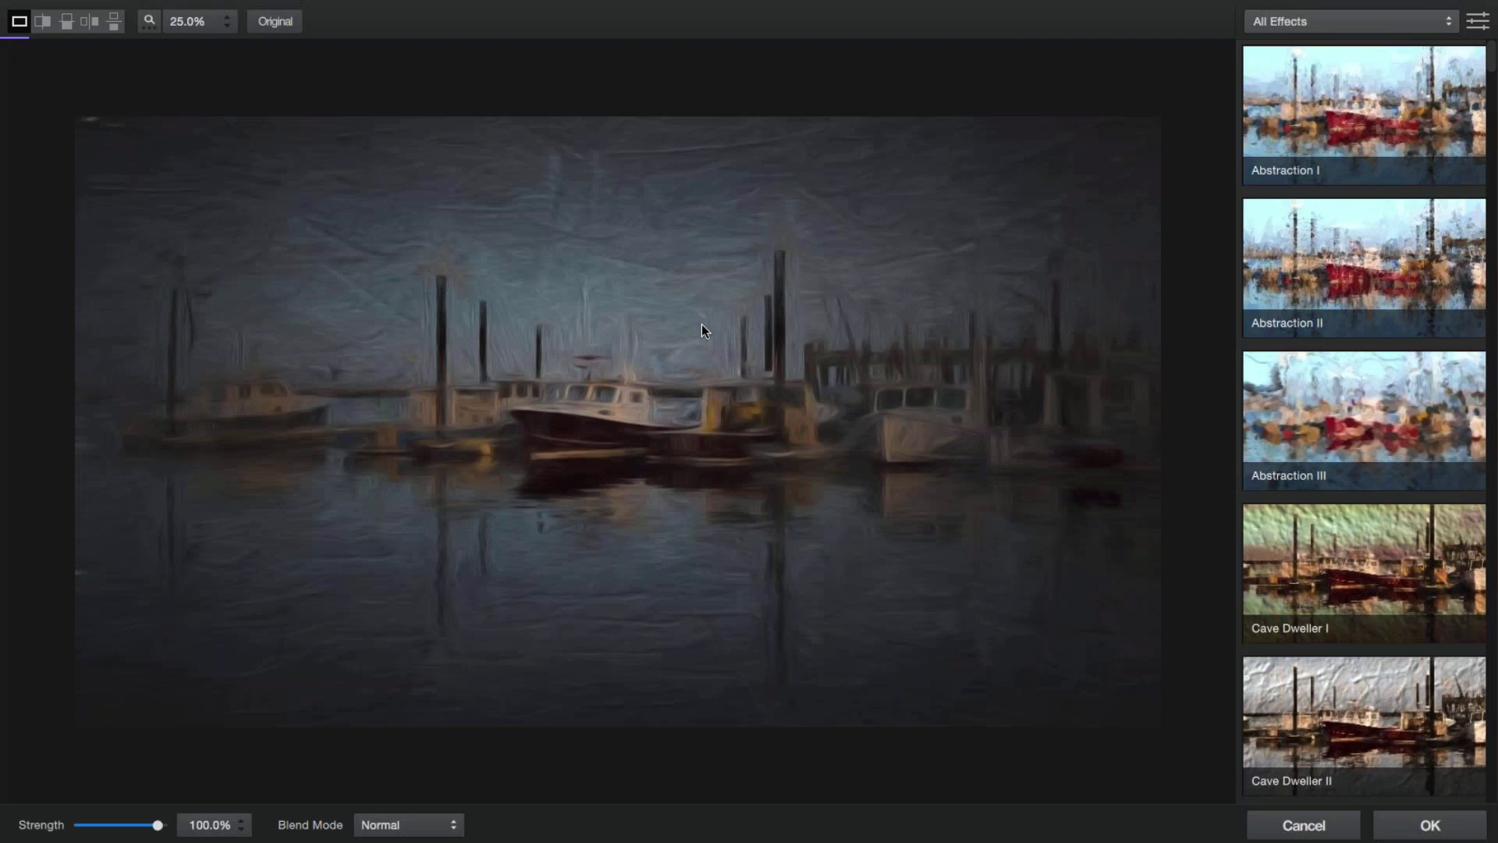
Step: Preview the Abstraction I, Abstraction II, Abstraction III and Cave Dweller I effects on the harbor photo
{"action": "left_click", "coordinate": [1287, 104]}
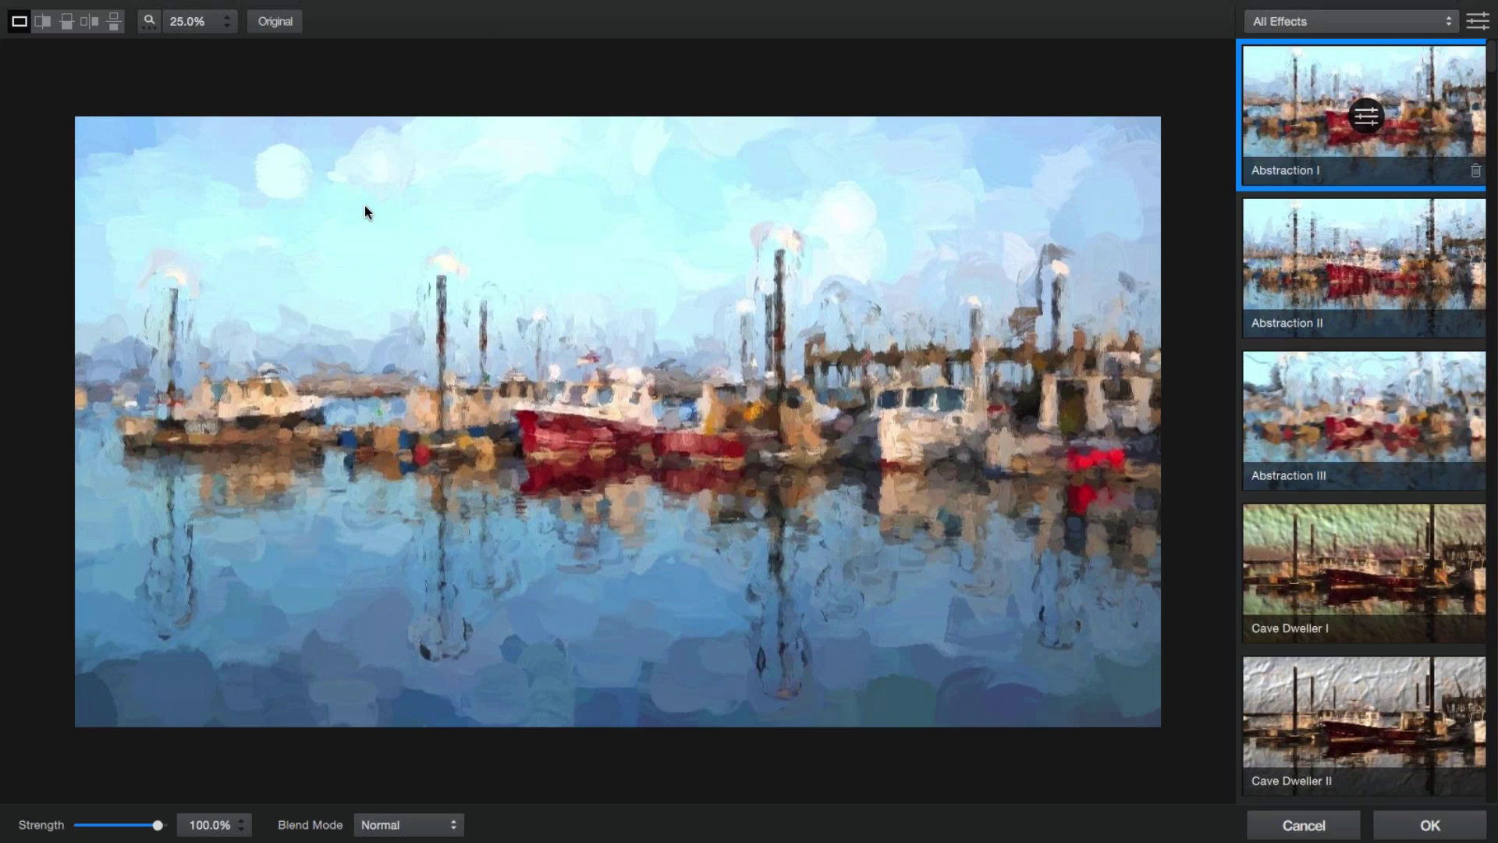
{"action": "left_click", "coordinate": [1357, 248]}
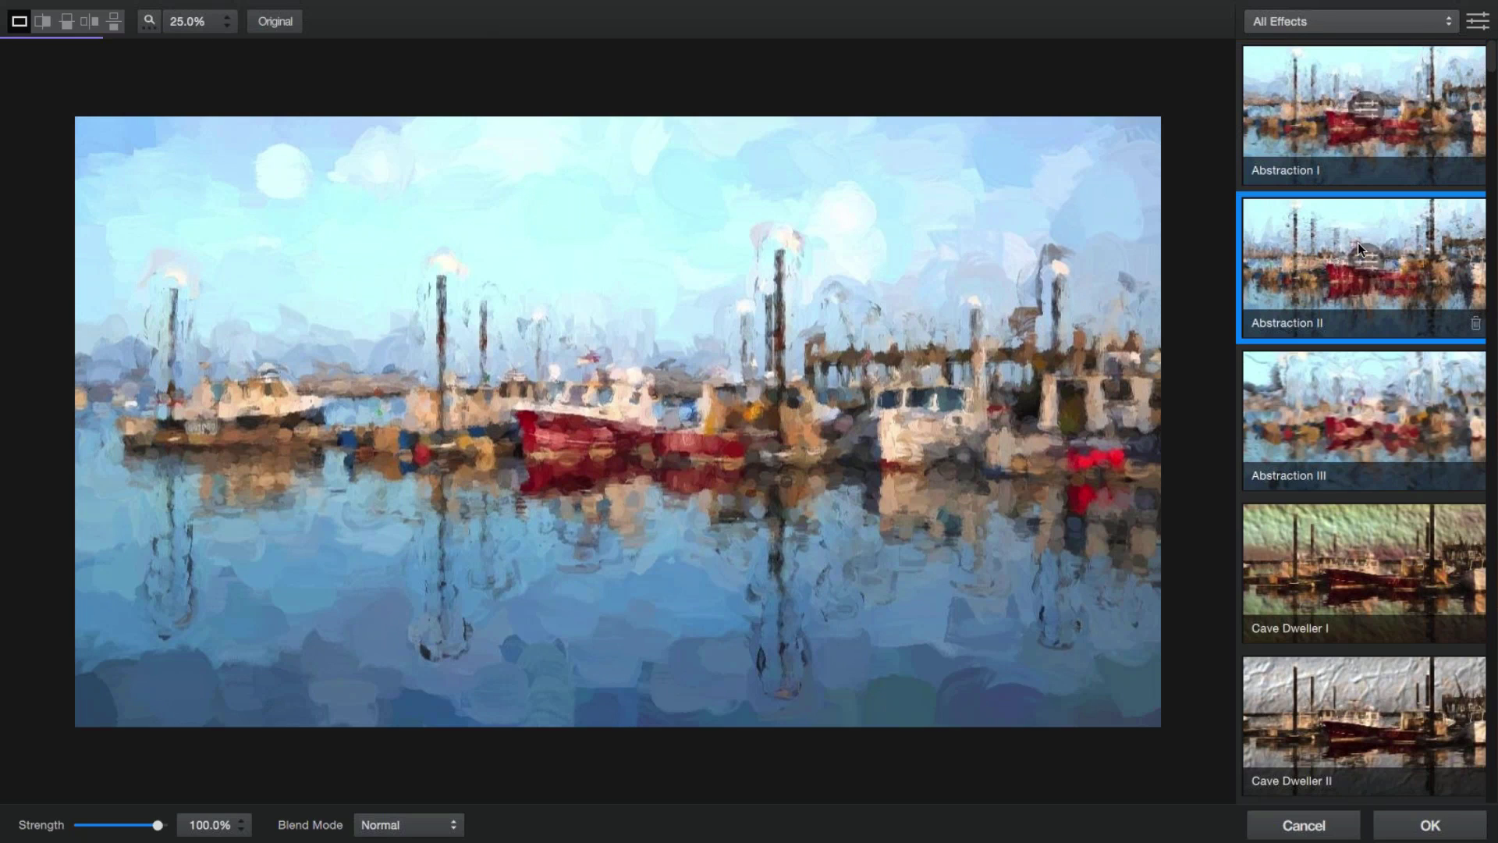
{"action": "left_click", "coordinate": [1351, 398]}
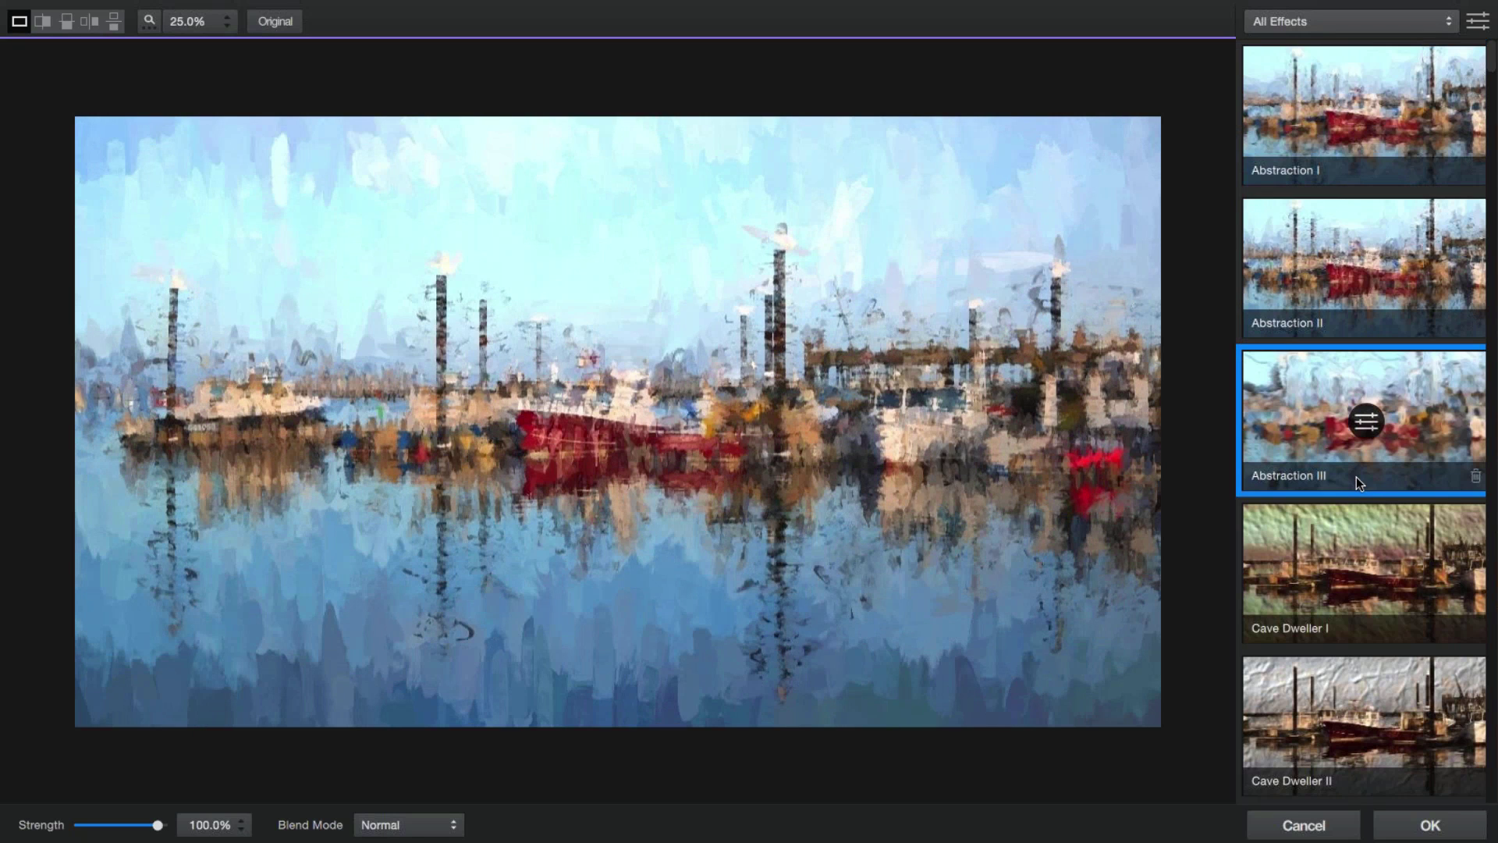
{"action": "left_click", "coordinate": [1347, 568]}
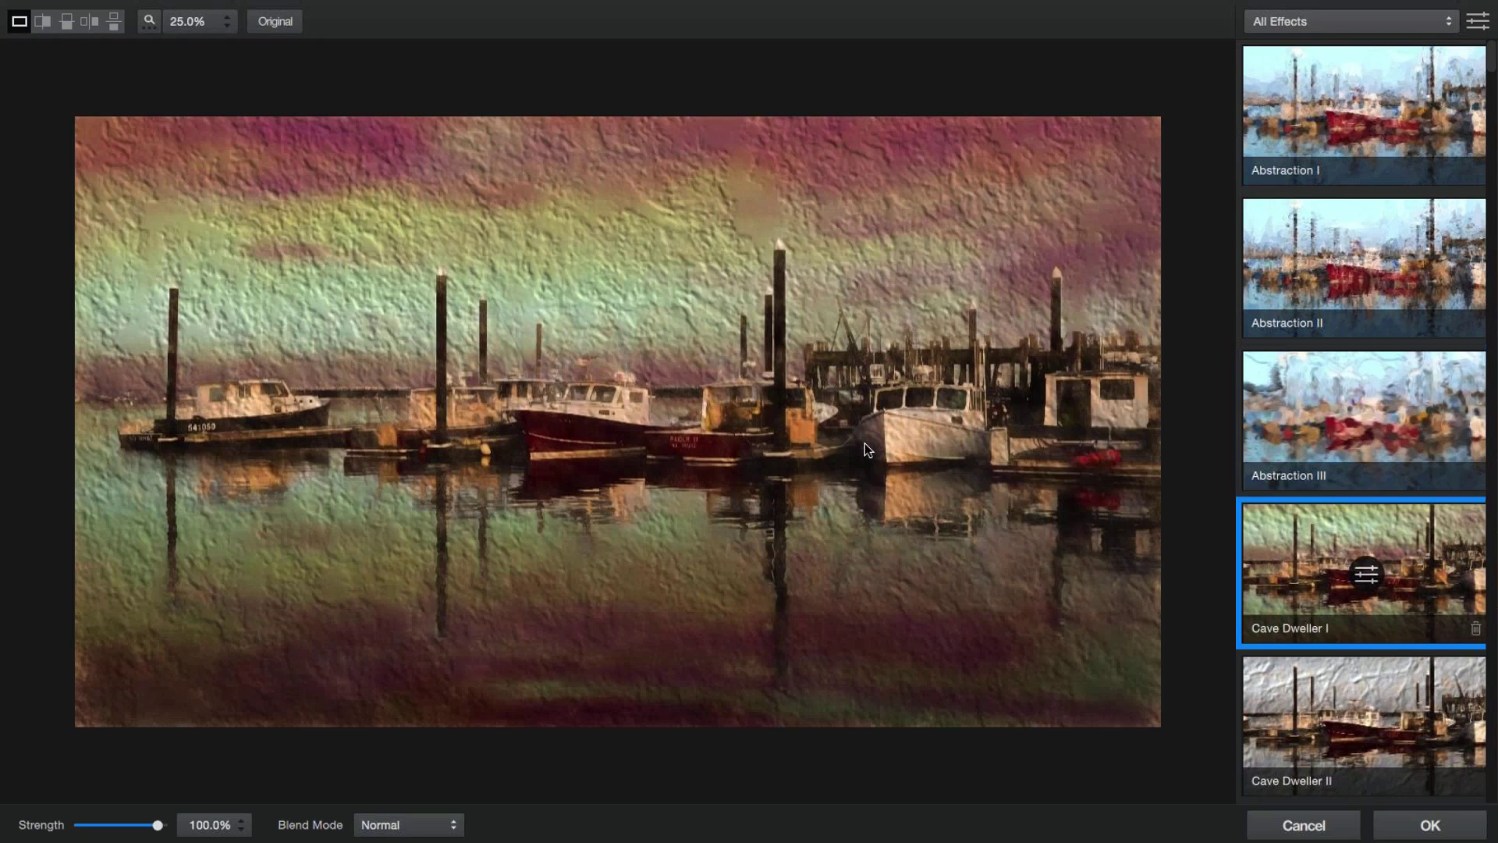
Step: Compare the Cave Dweller I effect with the original in the vertical and horizontal split, side-by-side and stacked views, shifting the split lines
{"action": "left_click", "coordinate": [42, 25]}
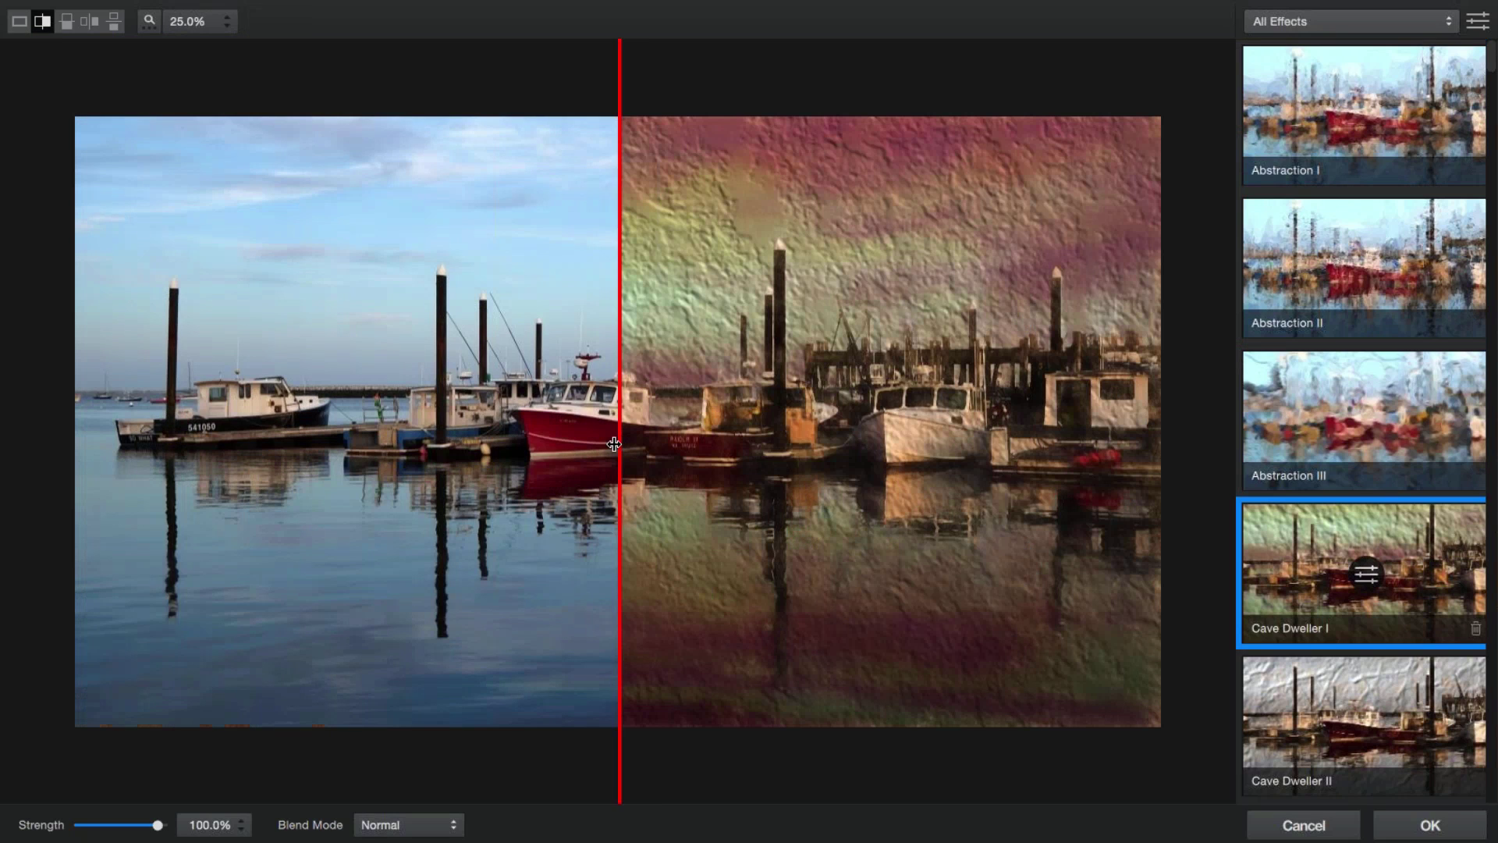
{"action": "left_click_drag", "start_coordinate": [619, 445], "coordinate": [544, 489]}
{"action": "left_click_drag", "start_coordinate": [559, 432], "coordinate": [658, 436]}
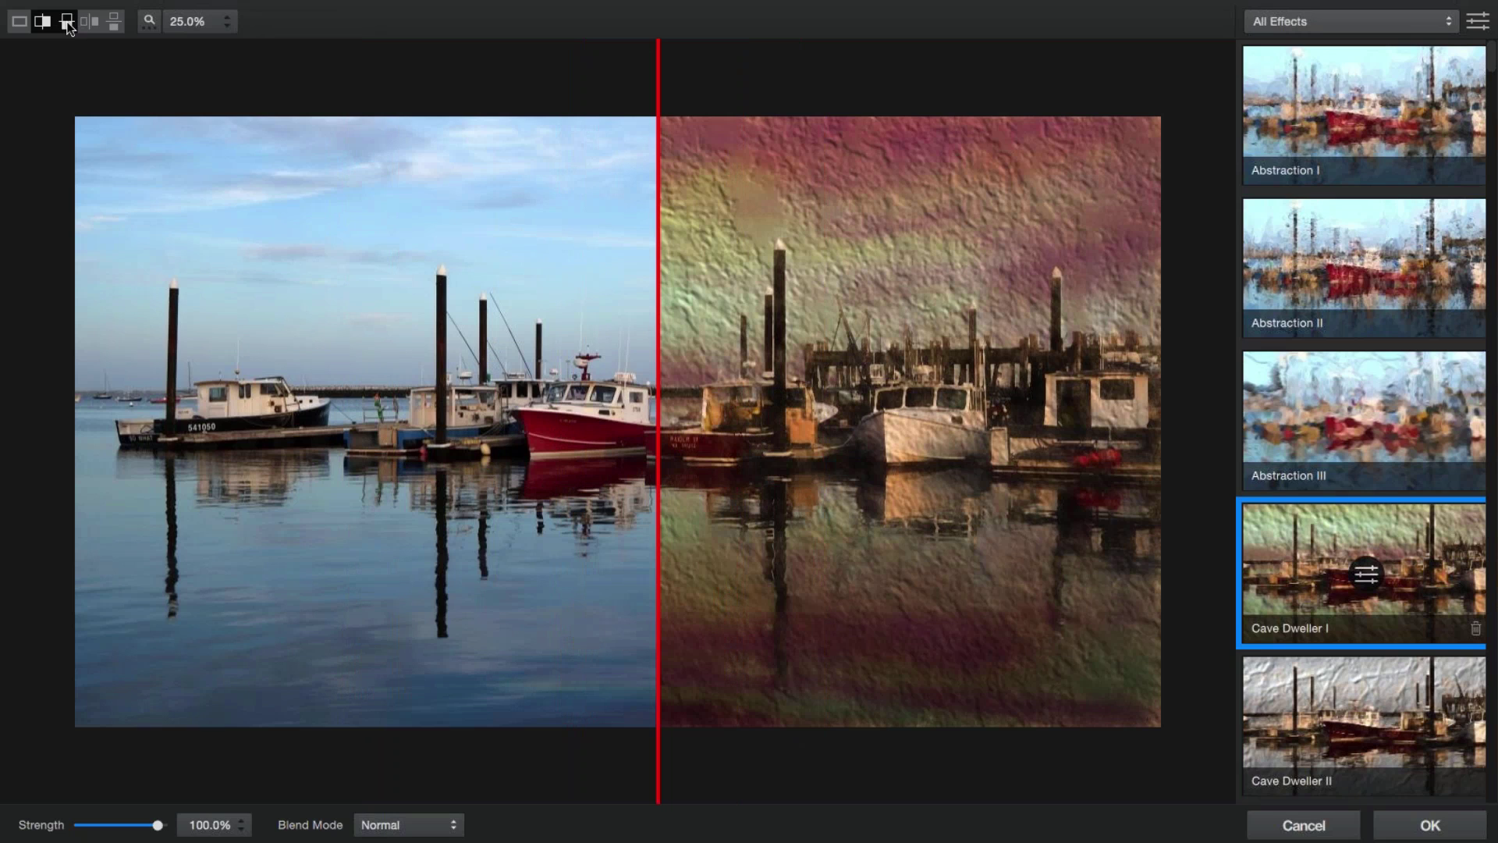
{"action": "left_click", "coordinate": [67, 22]}
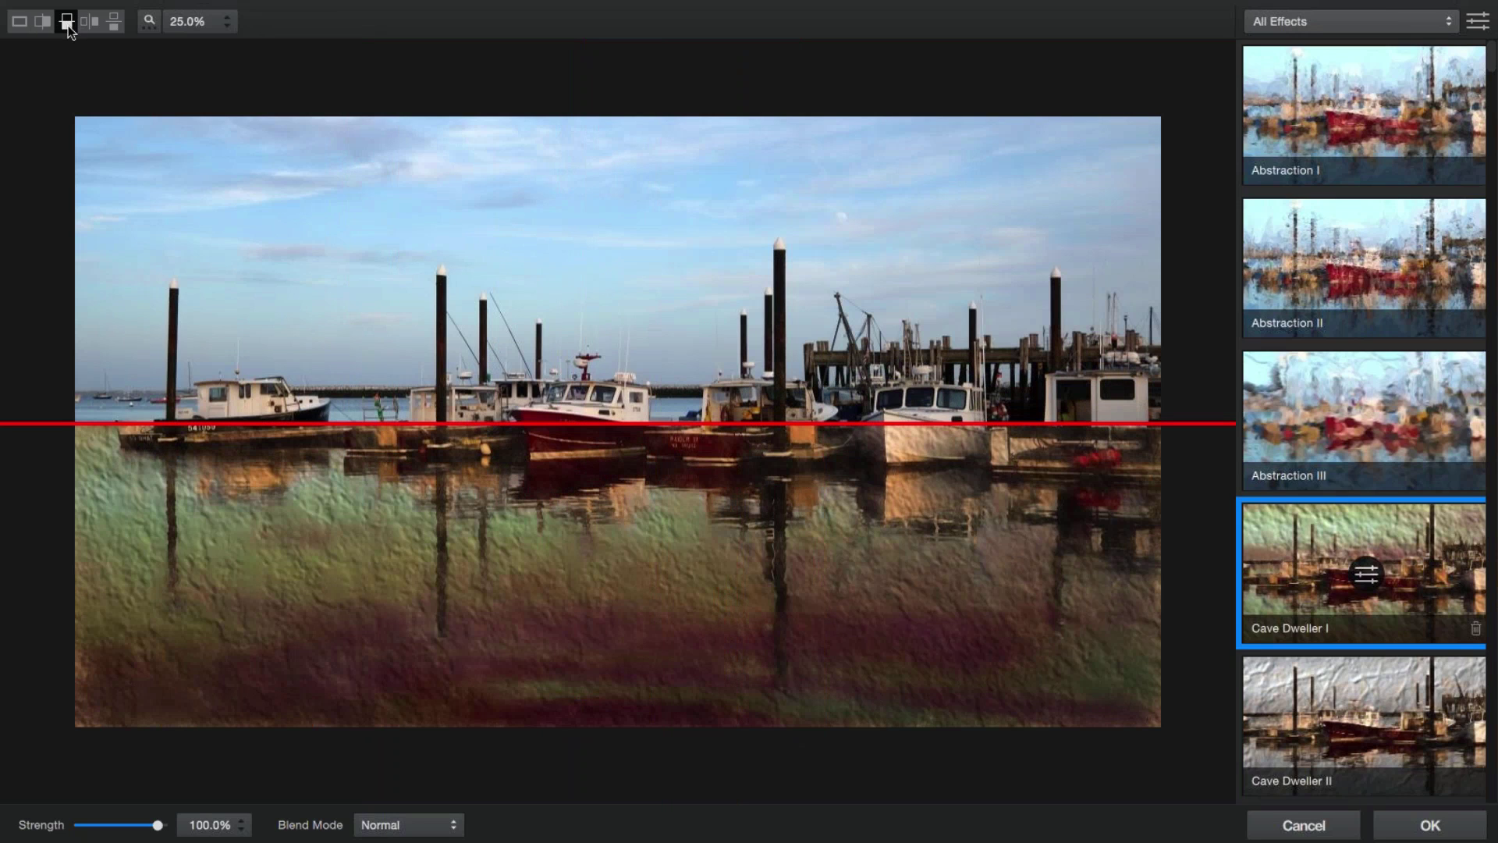
{"action": "left_click_drag", "start_coordinate": [632, 424], "coordinate": [610, 488]}
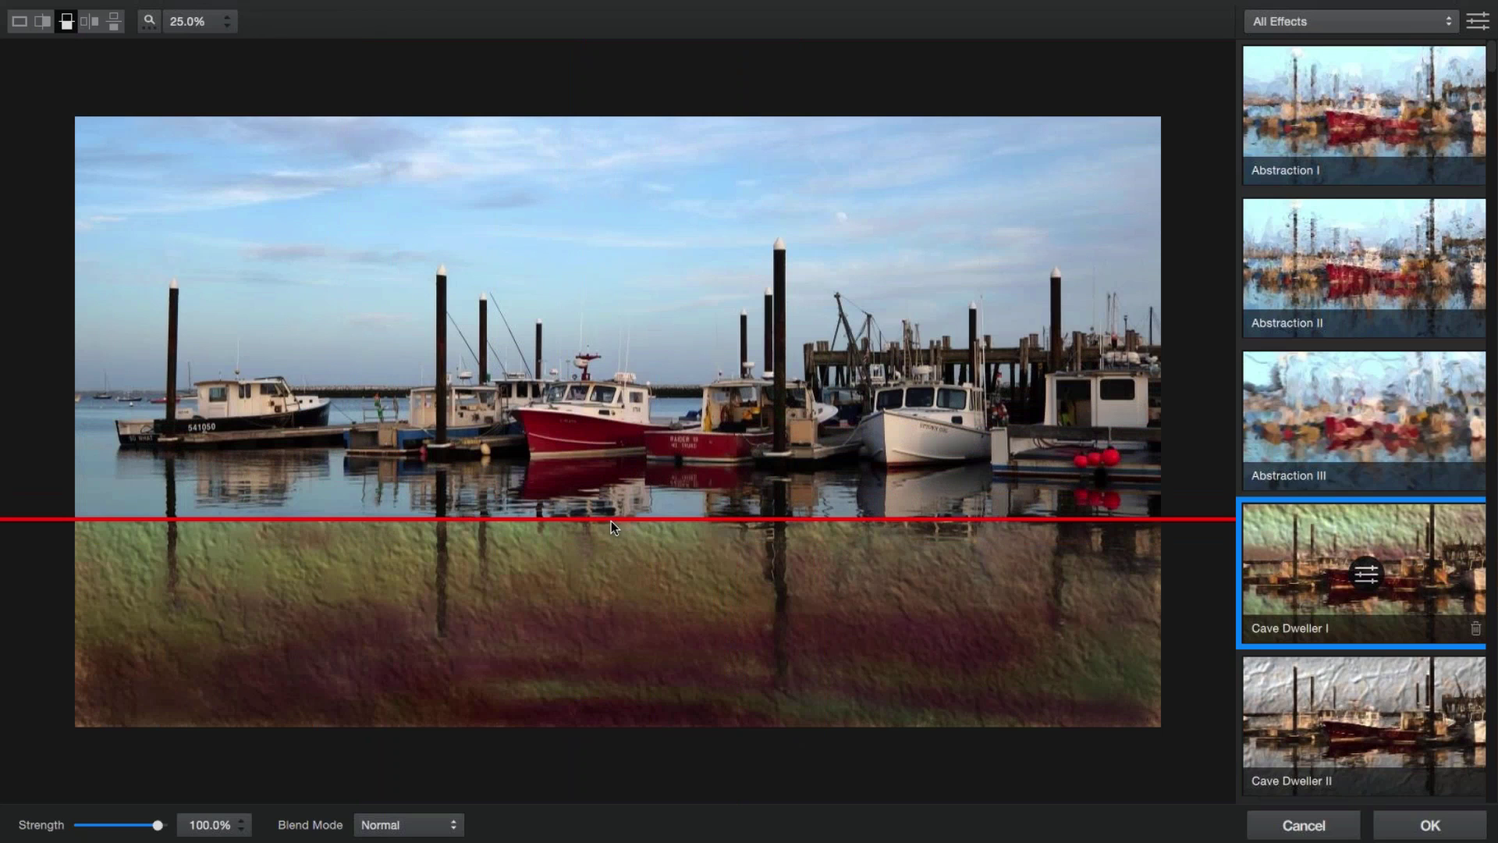
{"action": "left_click", "coordinate": [90, 24]}
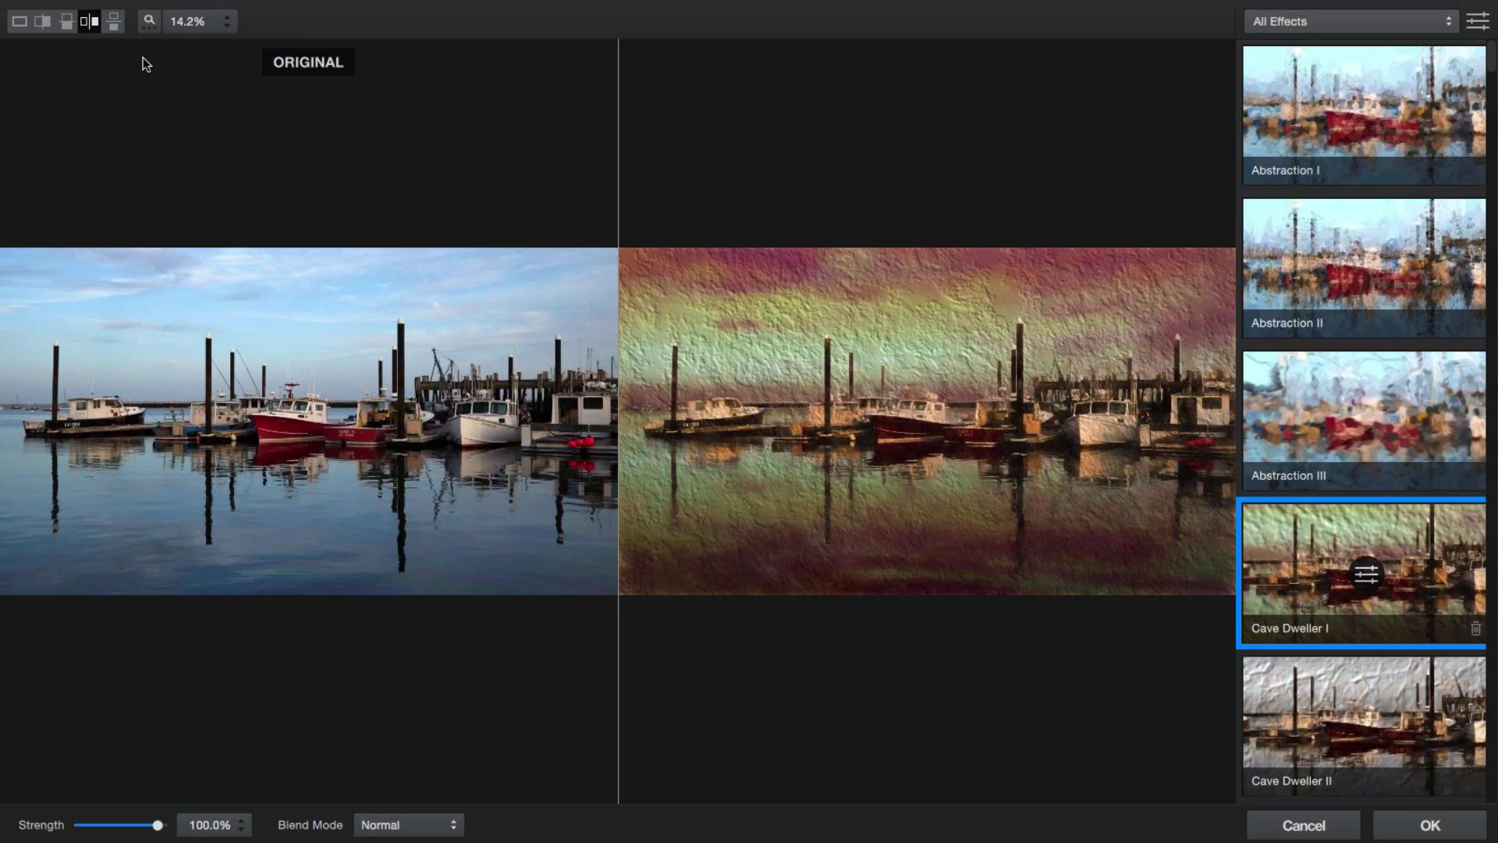
{"action": "left_click", "coordinate": [114, 22]}
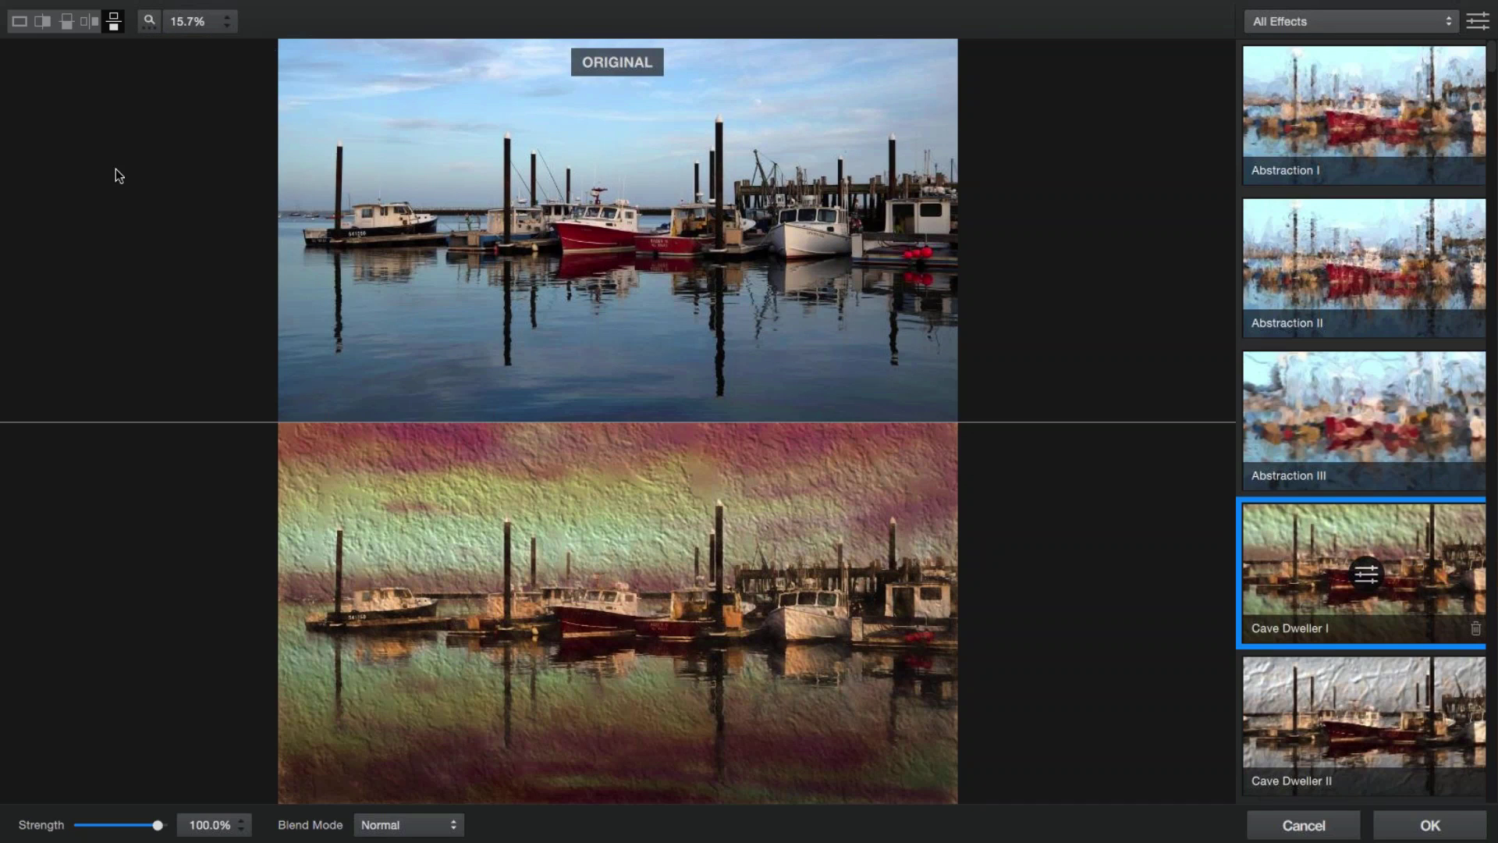
Step: Magnify the stacked comparison to about 59% to inspect the boats, and return to the single-image view
{"action": "mouse_move", "coordinate": [153, 43]}
{"action": "left_click_drag", "start_coordinate": [144, 43], "coordinate": [162, 45]}
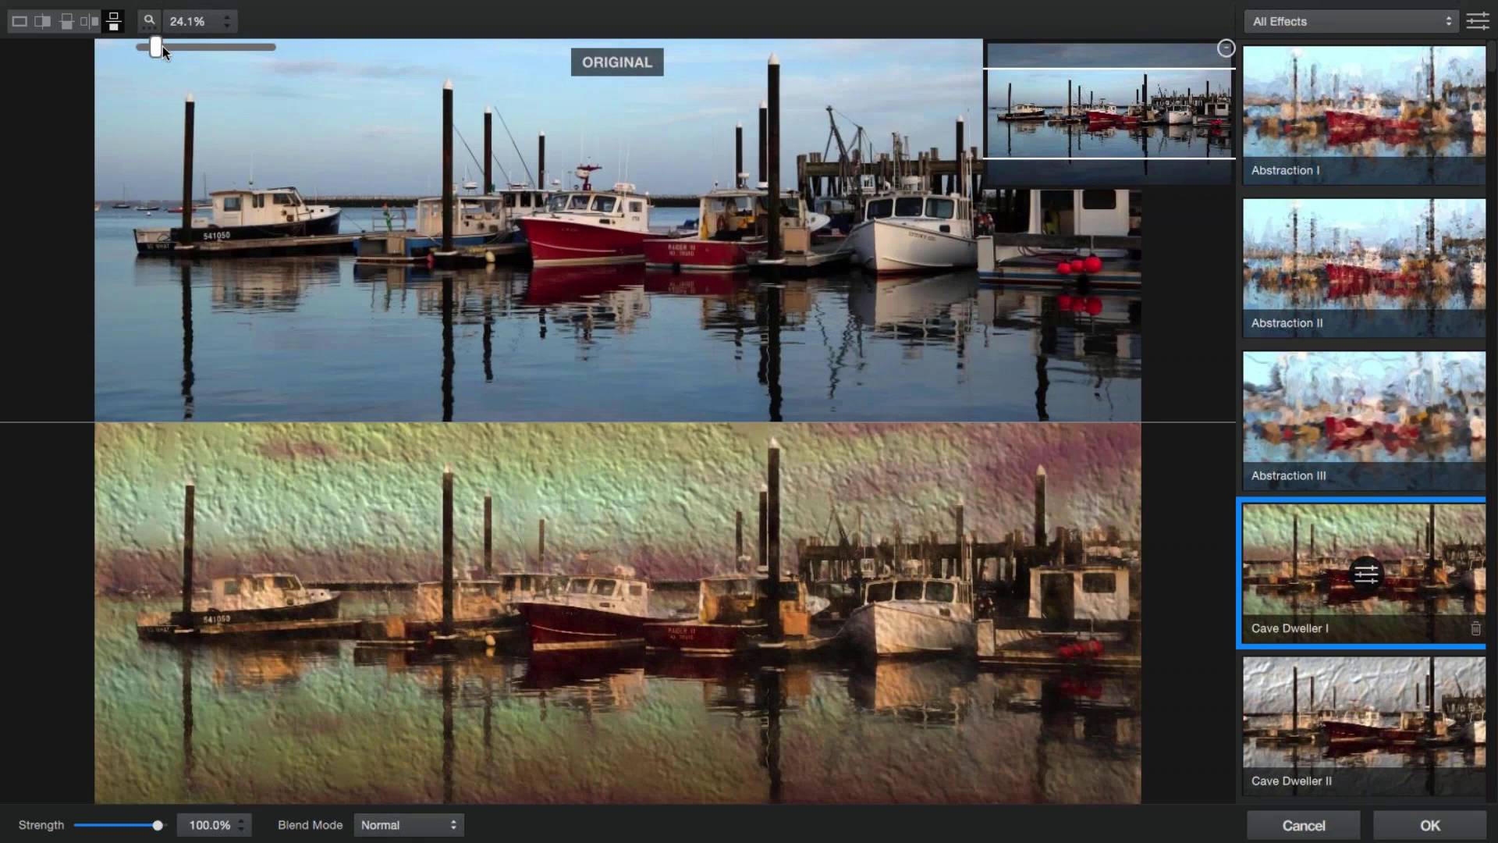
{"action": "left_click_drag", "start_coordinate": [156, 45], "coordinate": [194, 47]}
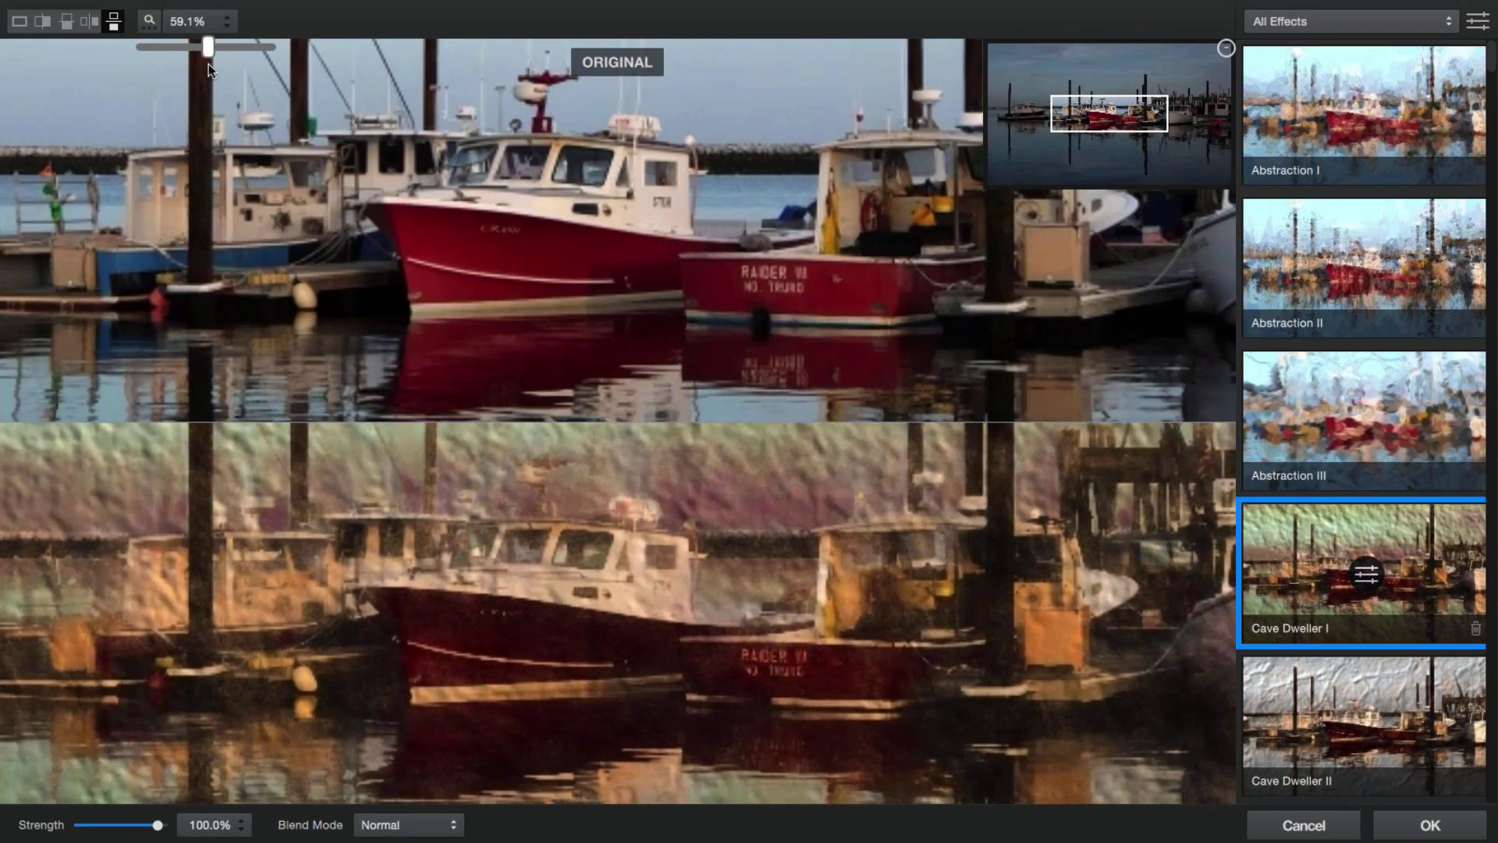
{"action": "left_click_drag", "start_coordinate": [195, 48], "coordinate": [19, 27]}
{"action": "left_click", "coordinate": [19, 24]}
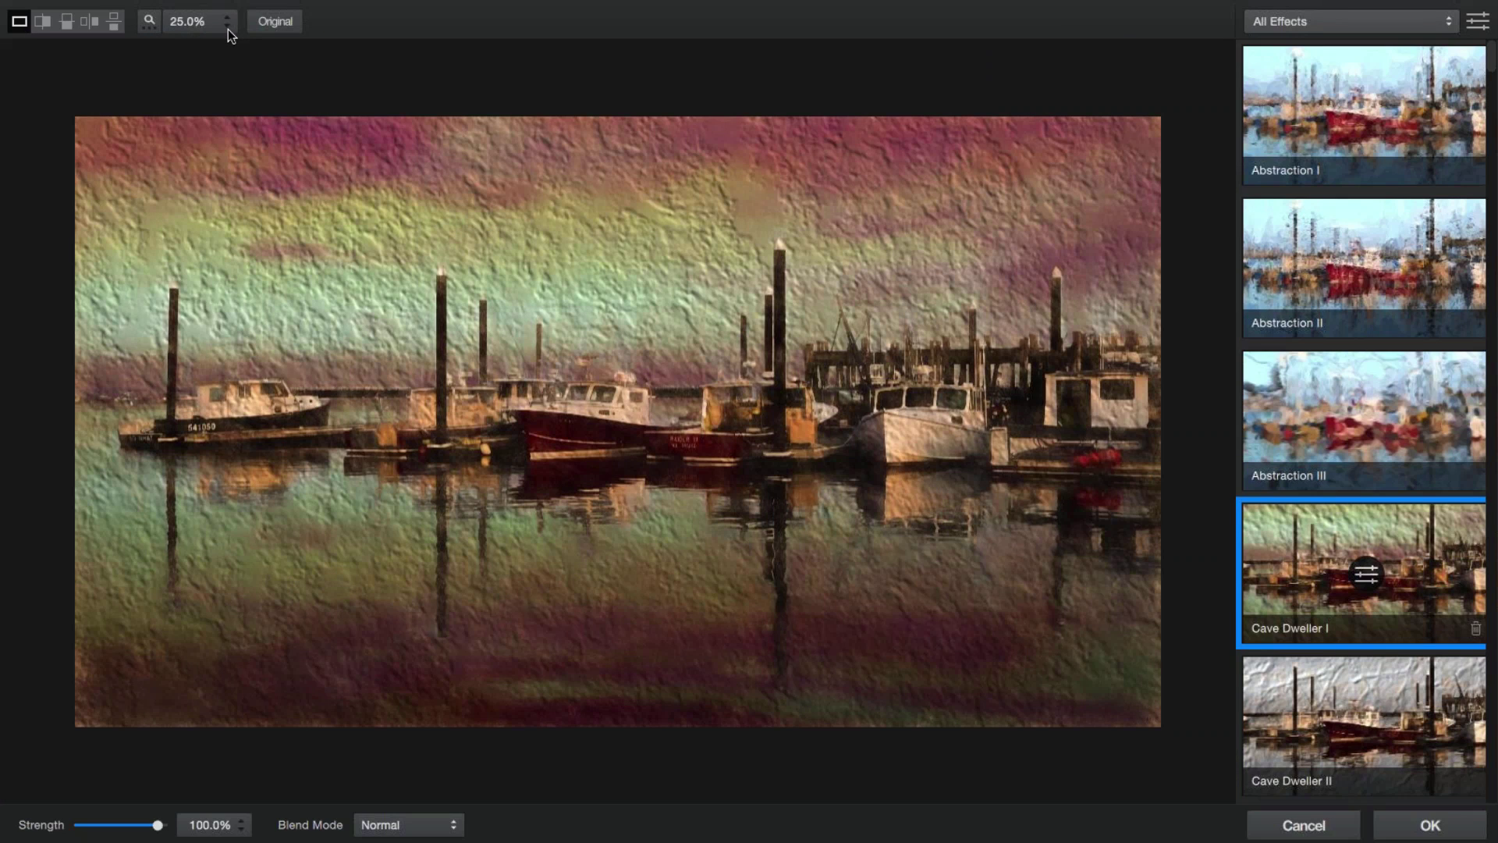
Step: Try the preview at 30% and 25% zoom, and magnify it to about 78% to inspect the red boats
{"action": "left_click", "coordinate": [231, 24]}
{"action": "type", "text": "30"}
{"action": "key", "text": "Return"}
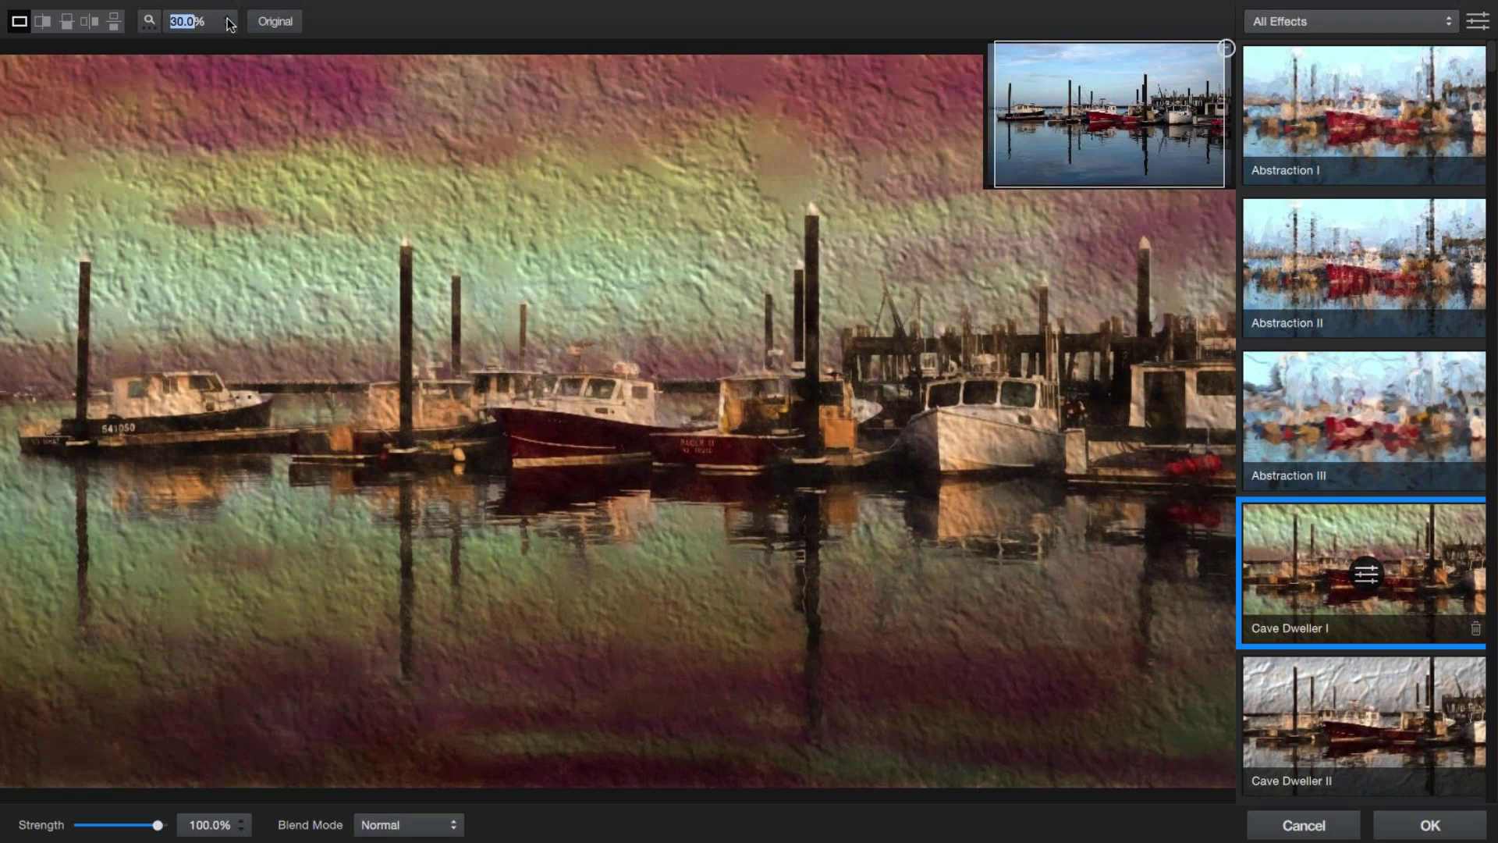
{"action": "left_click", "coordinate": [230, 24]}
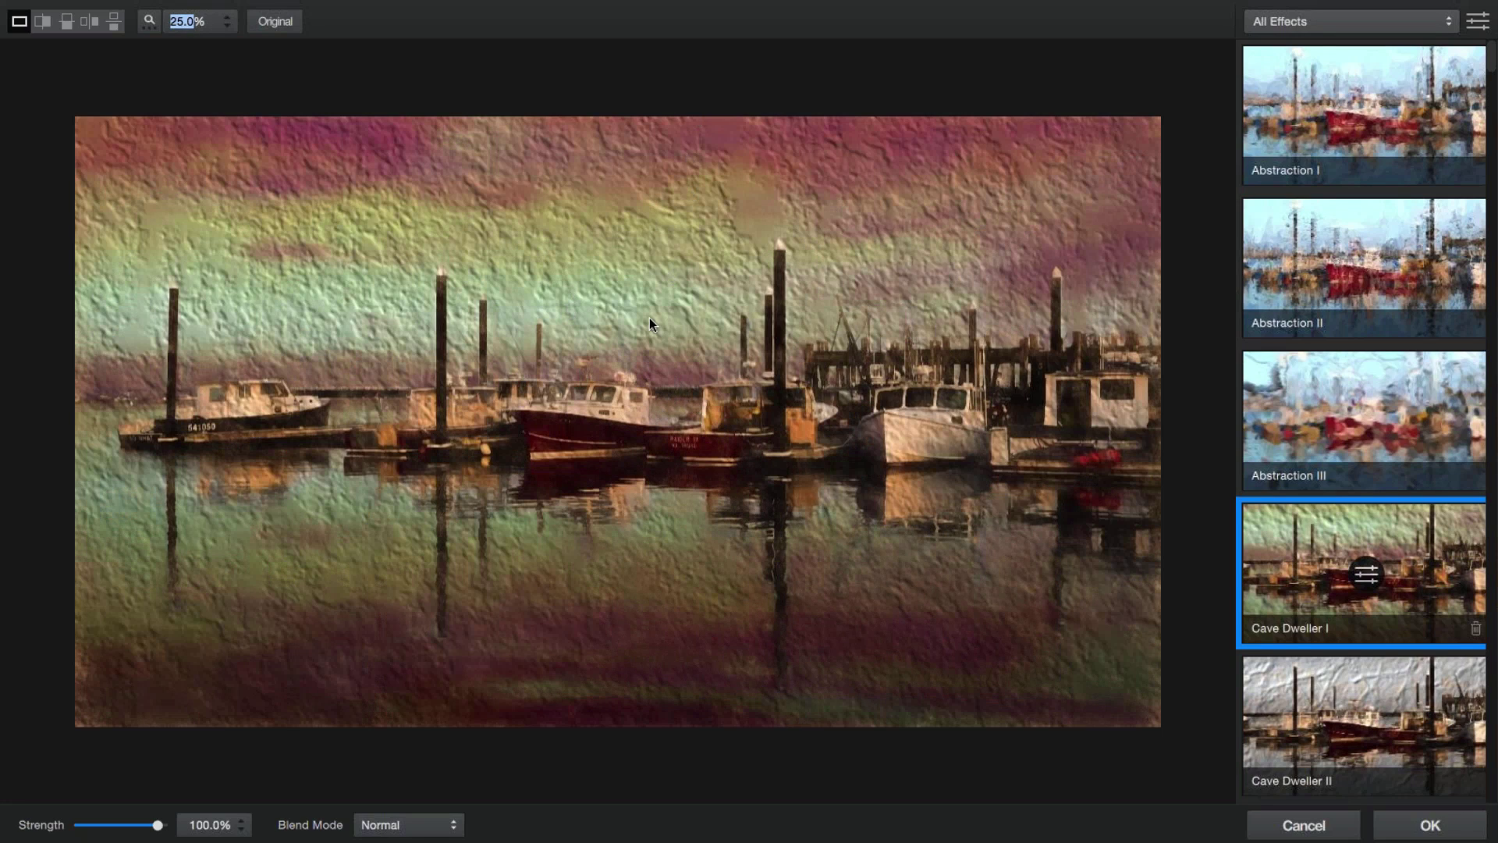
{"action": "scroll", "coordinate": [649, 317], "scroll_direction": "up", "scroll_amount": 1}
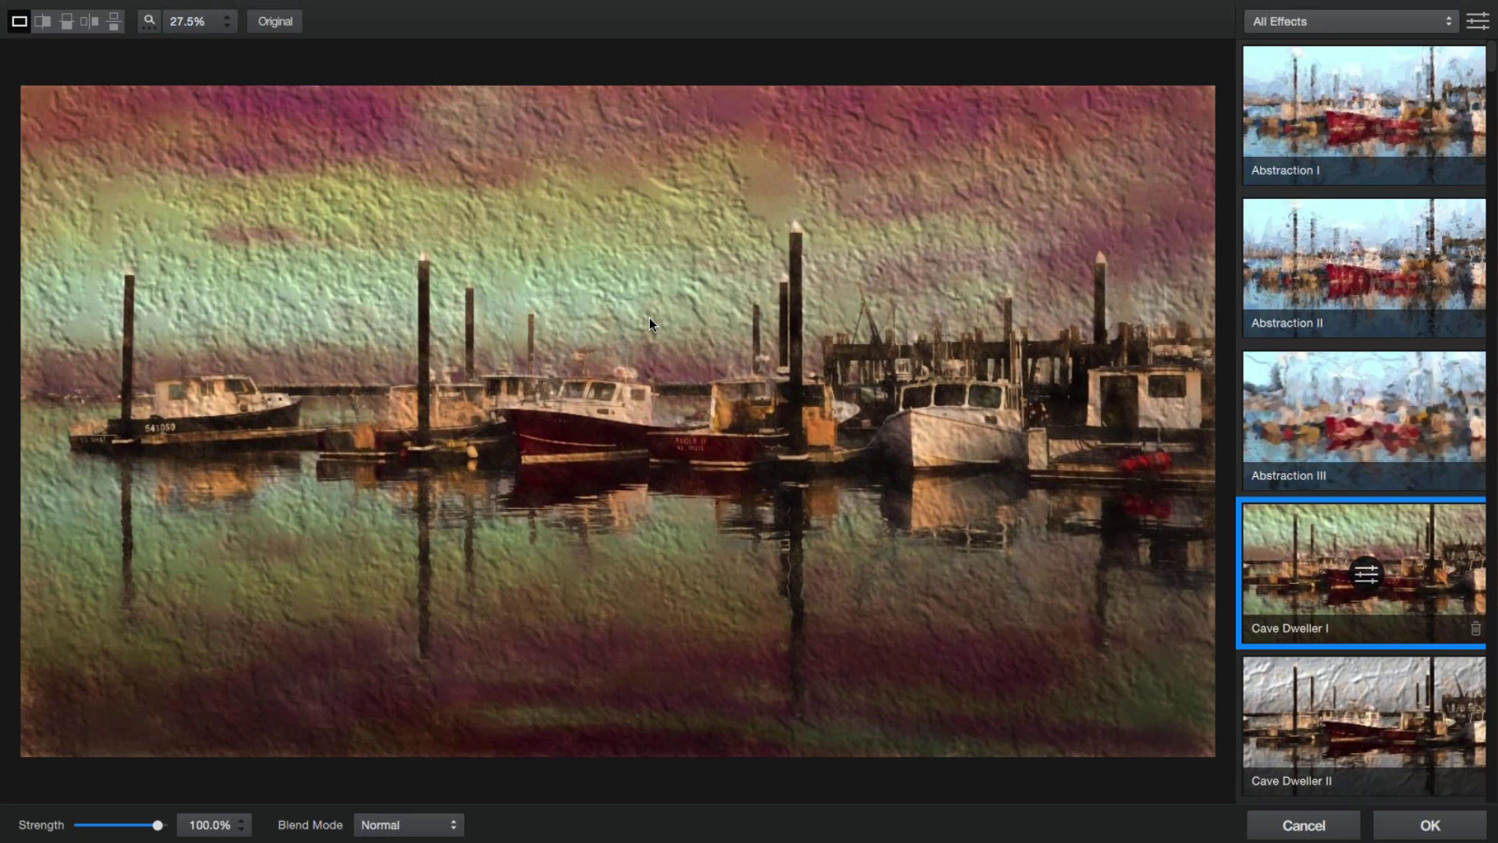
{"action": "scroll", "coordinate": [649, 316], "scroll_direction": "up", "scroll_amount": 3}
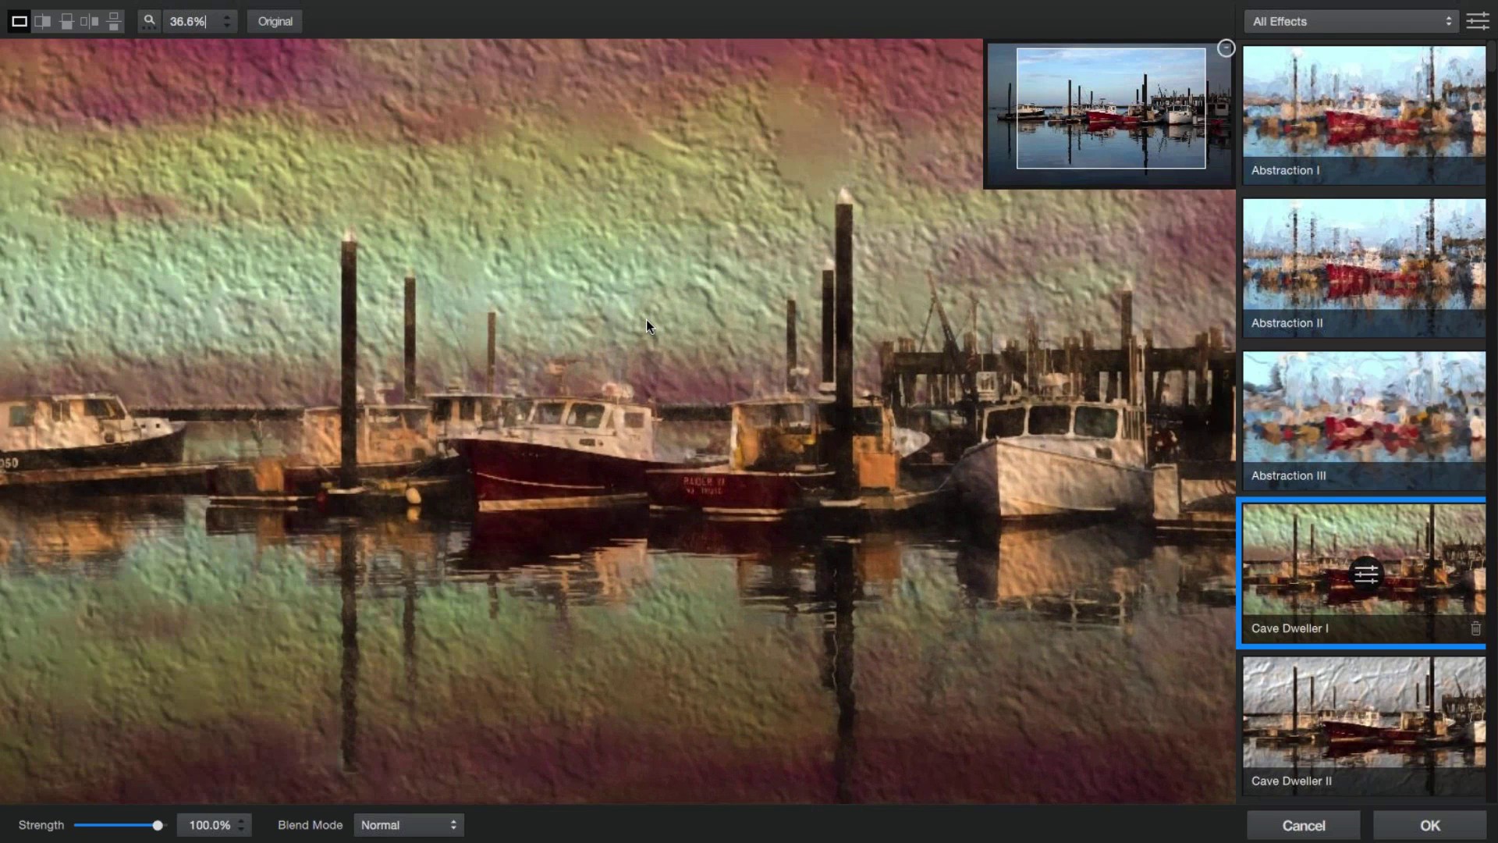
{"action": "scroll", "coordinate": [635, 433], "scroll_direction": "up", "scroll_amount": 8}
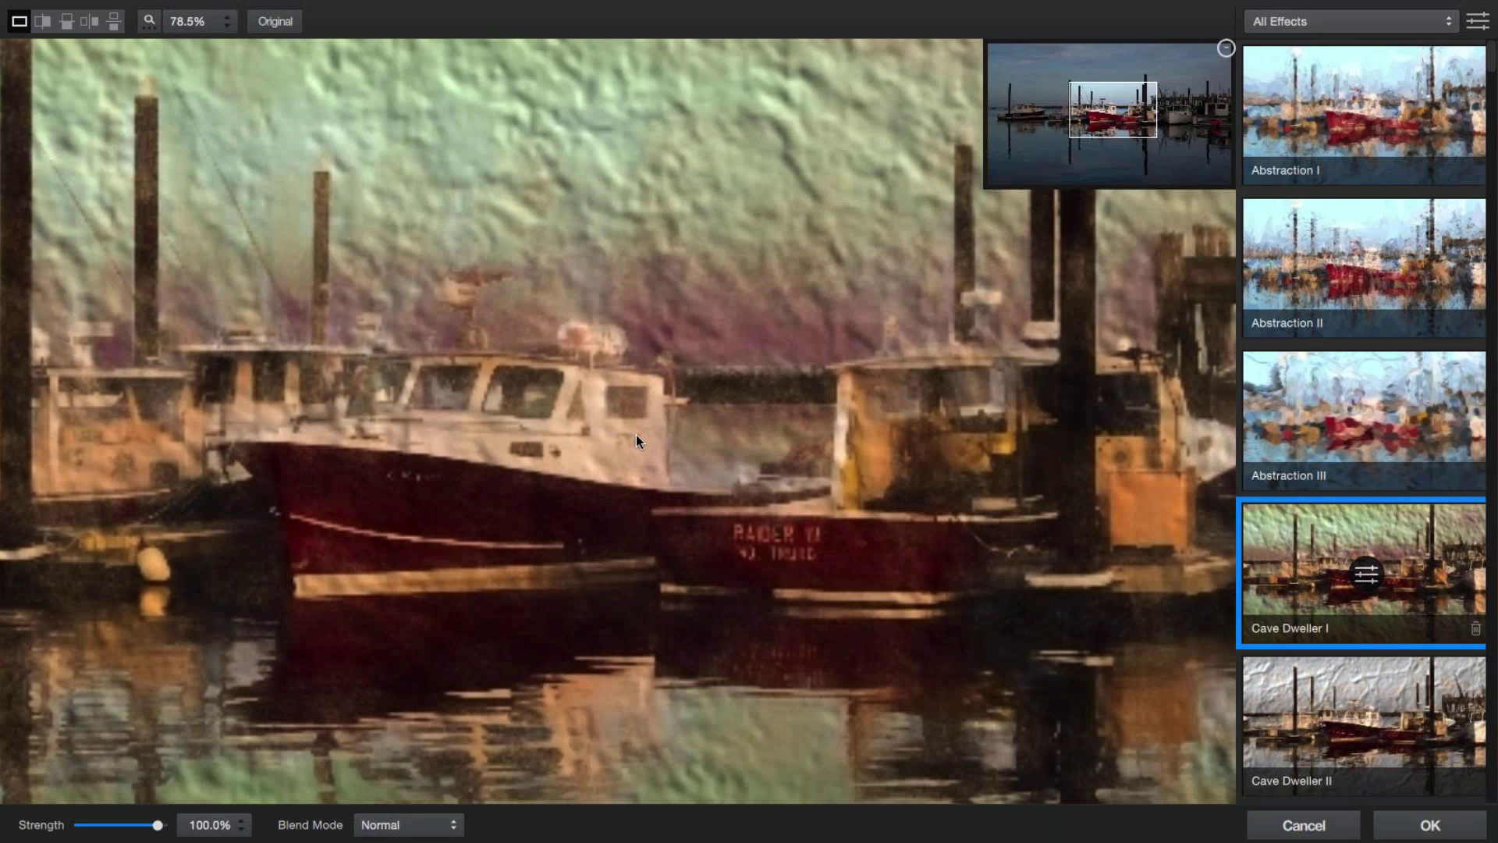
Step: Apply the Abstraction I effect and reduce its overall Strength to 37%
{"action": "left_click", "coordinate": [1363, 148]}
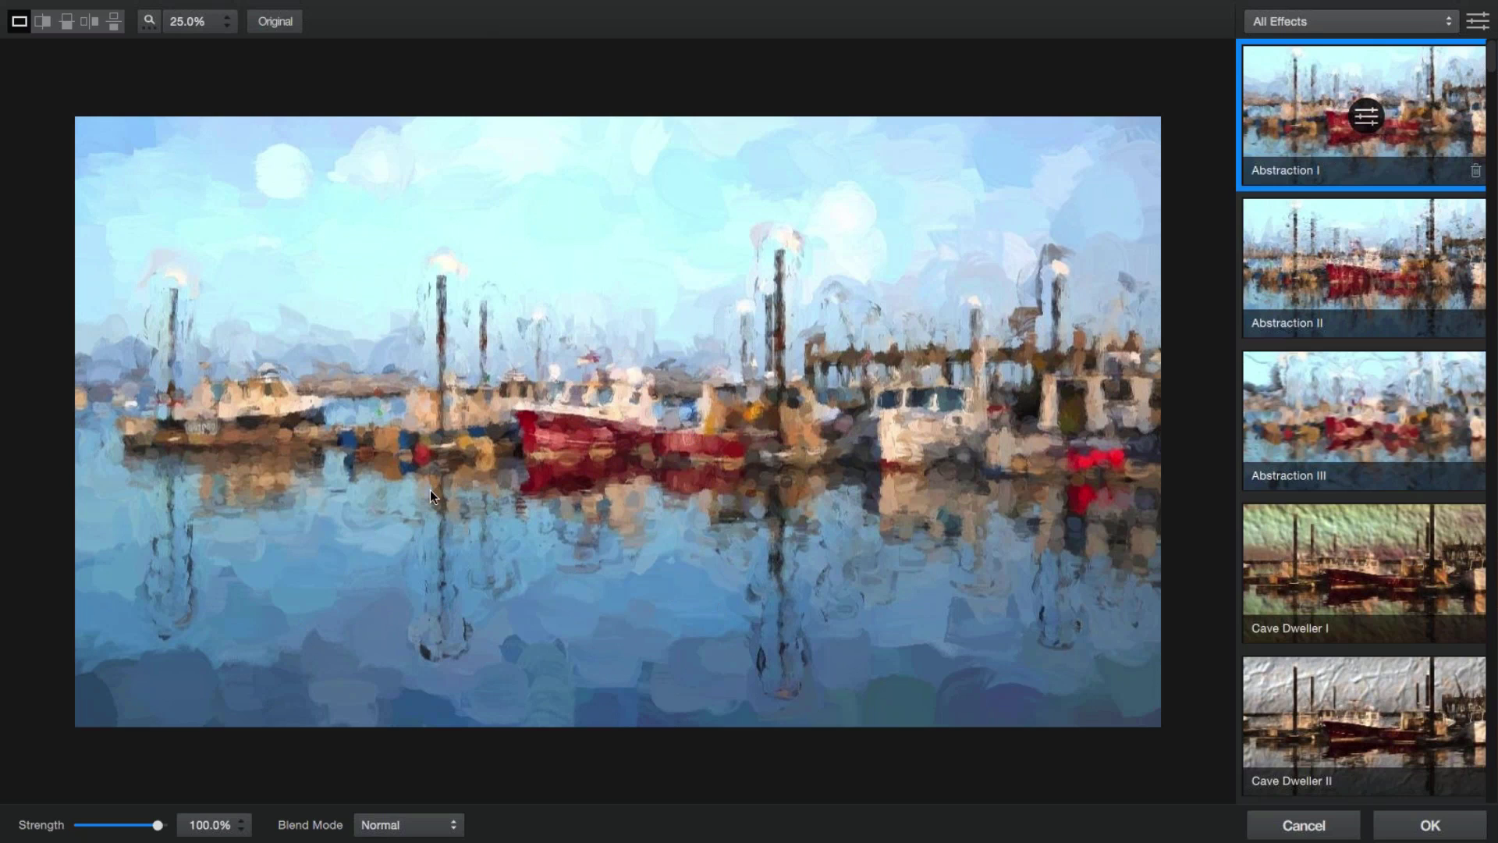
{"action": "left_click_drag", "start_coordinate": [158, 832], "coordinate": [156, 829]}
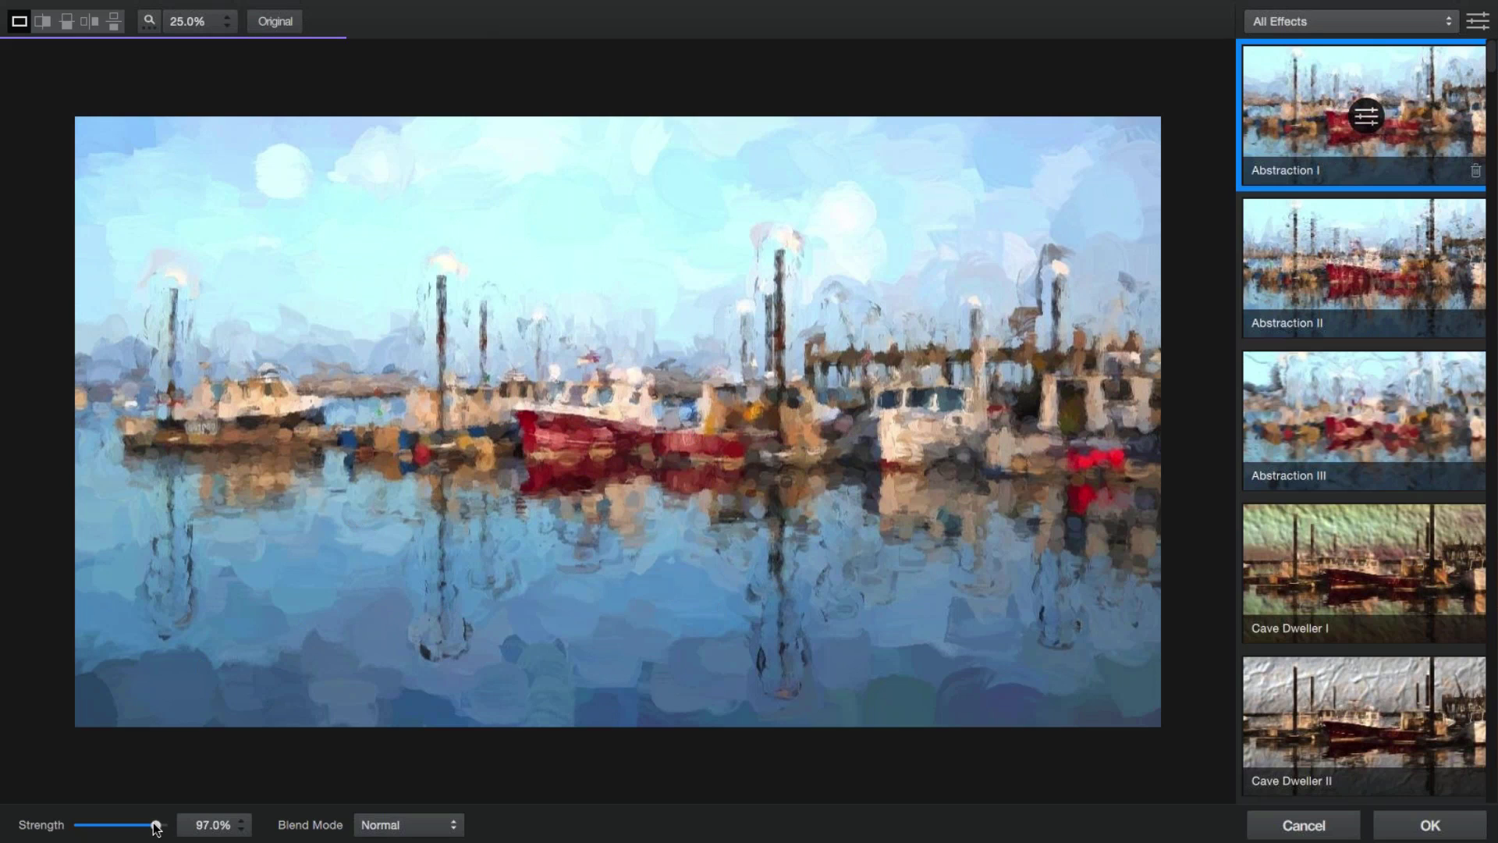
{"action": "mouse_move", "coordinate": [156, 830]}
{"action": "left_mouse_down"}
{"action": "mouse_move", "coordinate": [60, 828]}
{"action": "mouse_move", "coordinate": [130, 836]}
{"action": "left_mouse_up"}
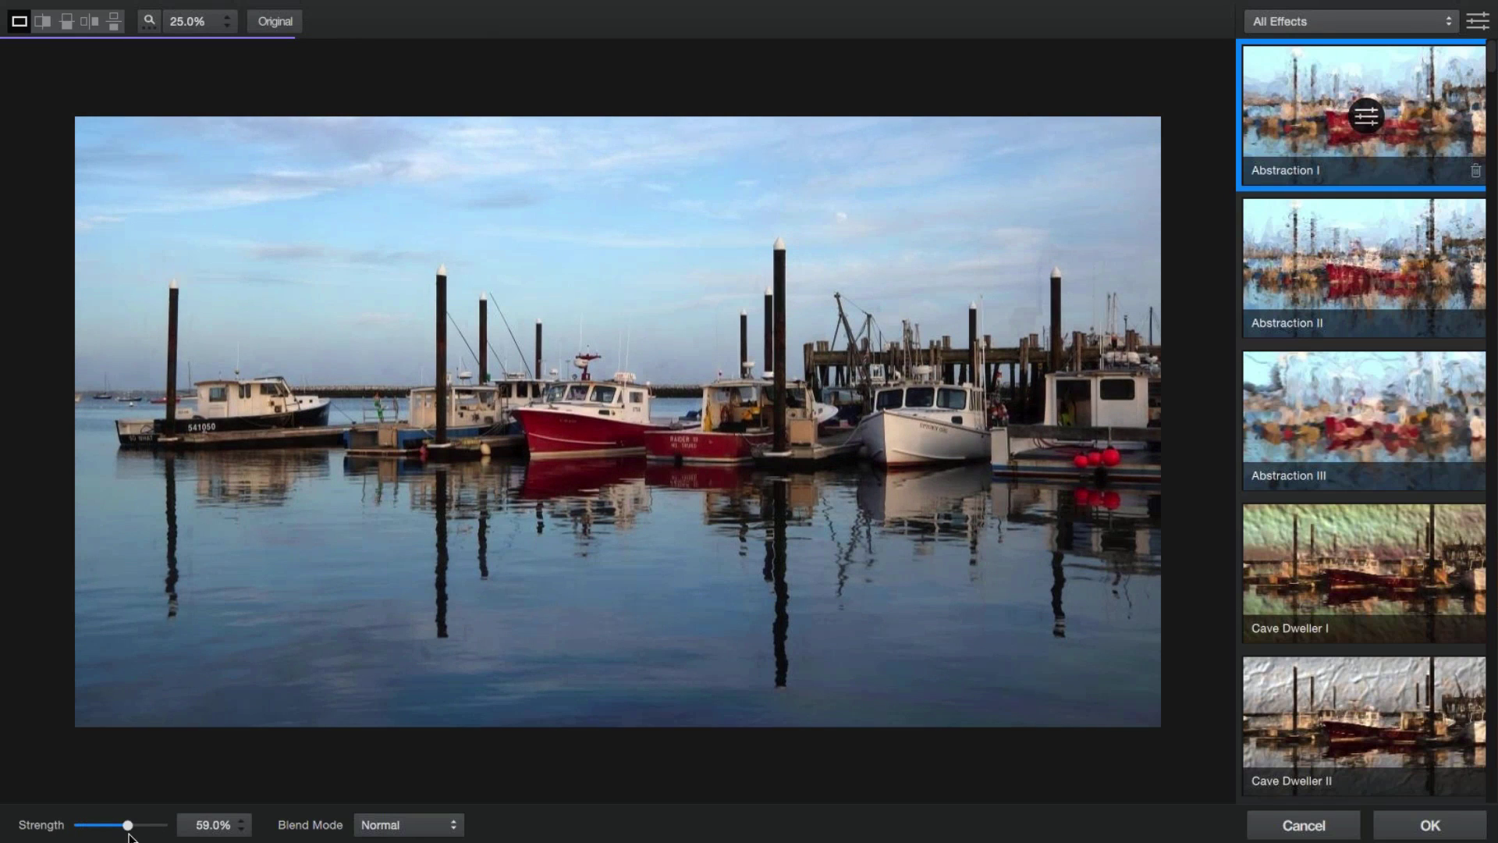
{"action": "left_click_drag", "start_coordinate": [129, 836], "coordinate": [113, 837]}
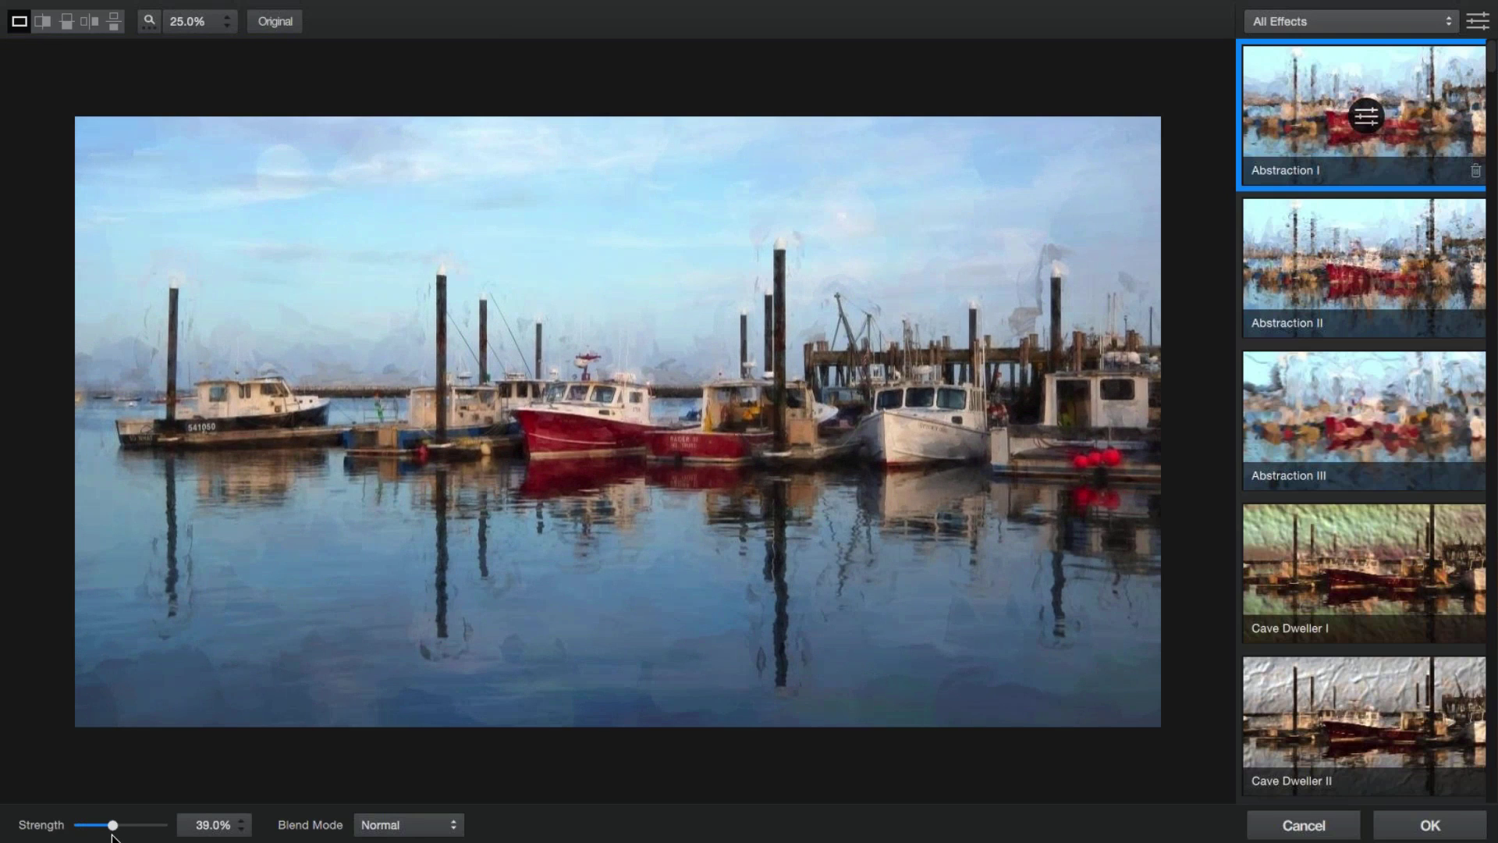
{"action": "left_click", "coordinate": [244, 828]}
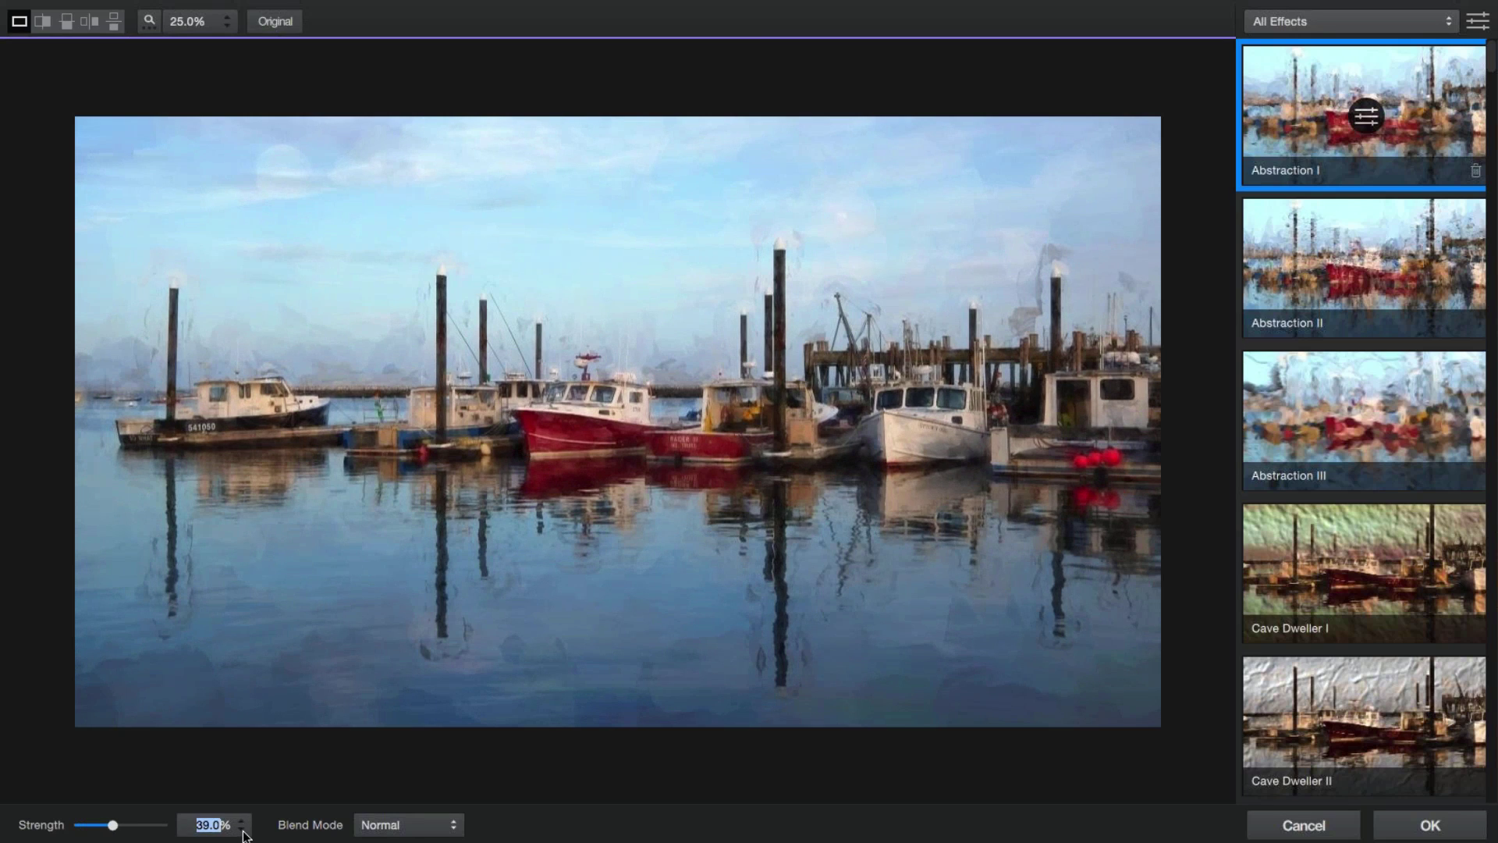
{"action": "left_click", "coordinate": [244, 832]}
{"action": "left_click", "coordinate": [244, 833]}
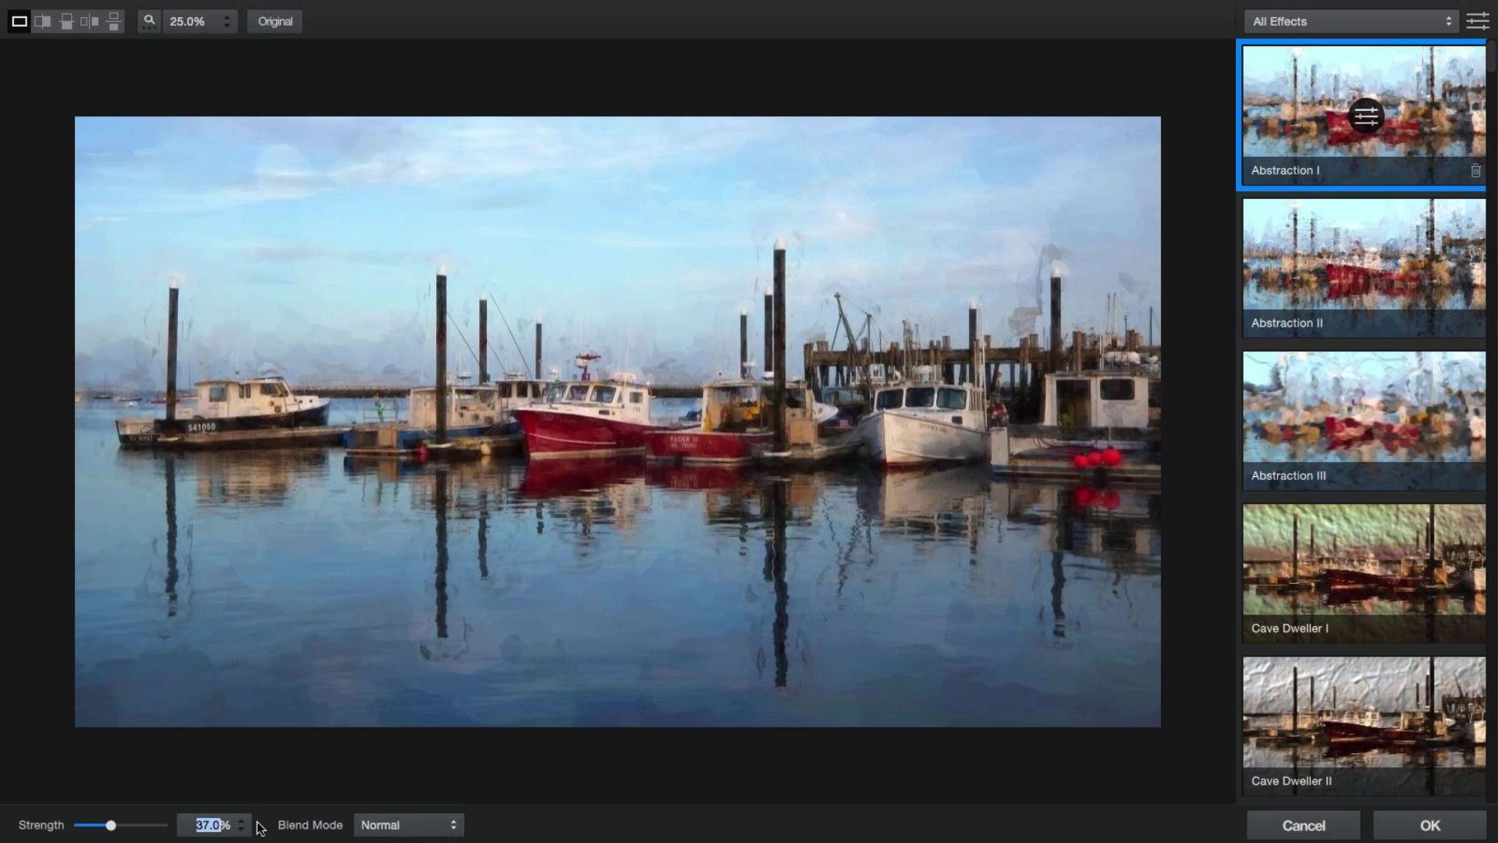
Step: Try the Hard Light, Soft Light, Overlay and Screen blend modes on the Abstraction I effect, and return to Normal
{"action": "left_click", "coordinate": [456, 832]}
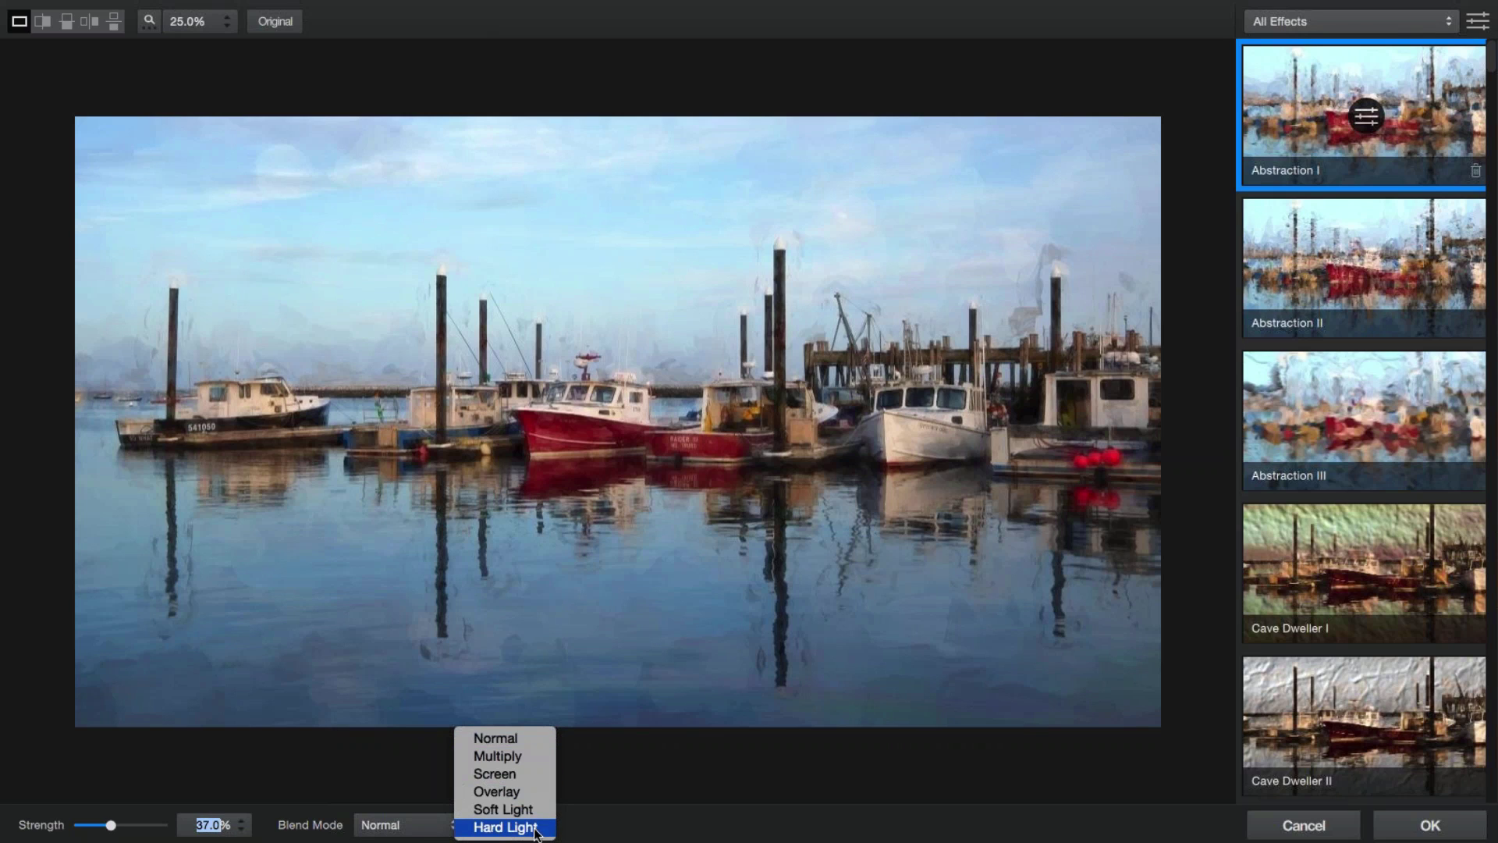
{"action": "left_click", "coordinate": [509, 830]}
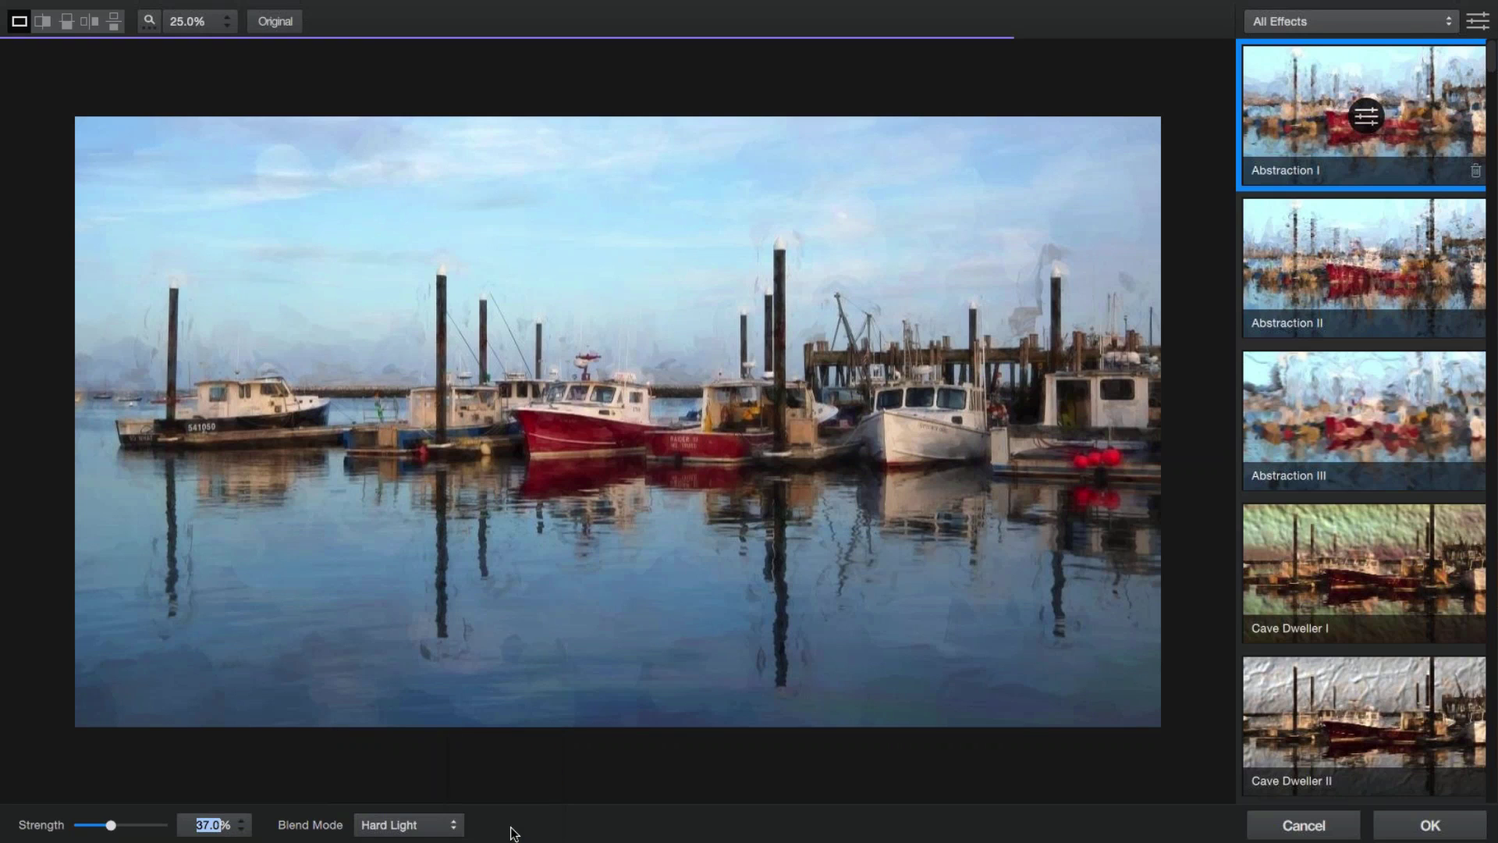
{"action": "left_click", "coordinate": [511, 833]}
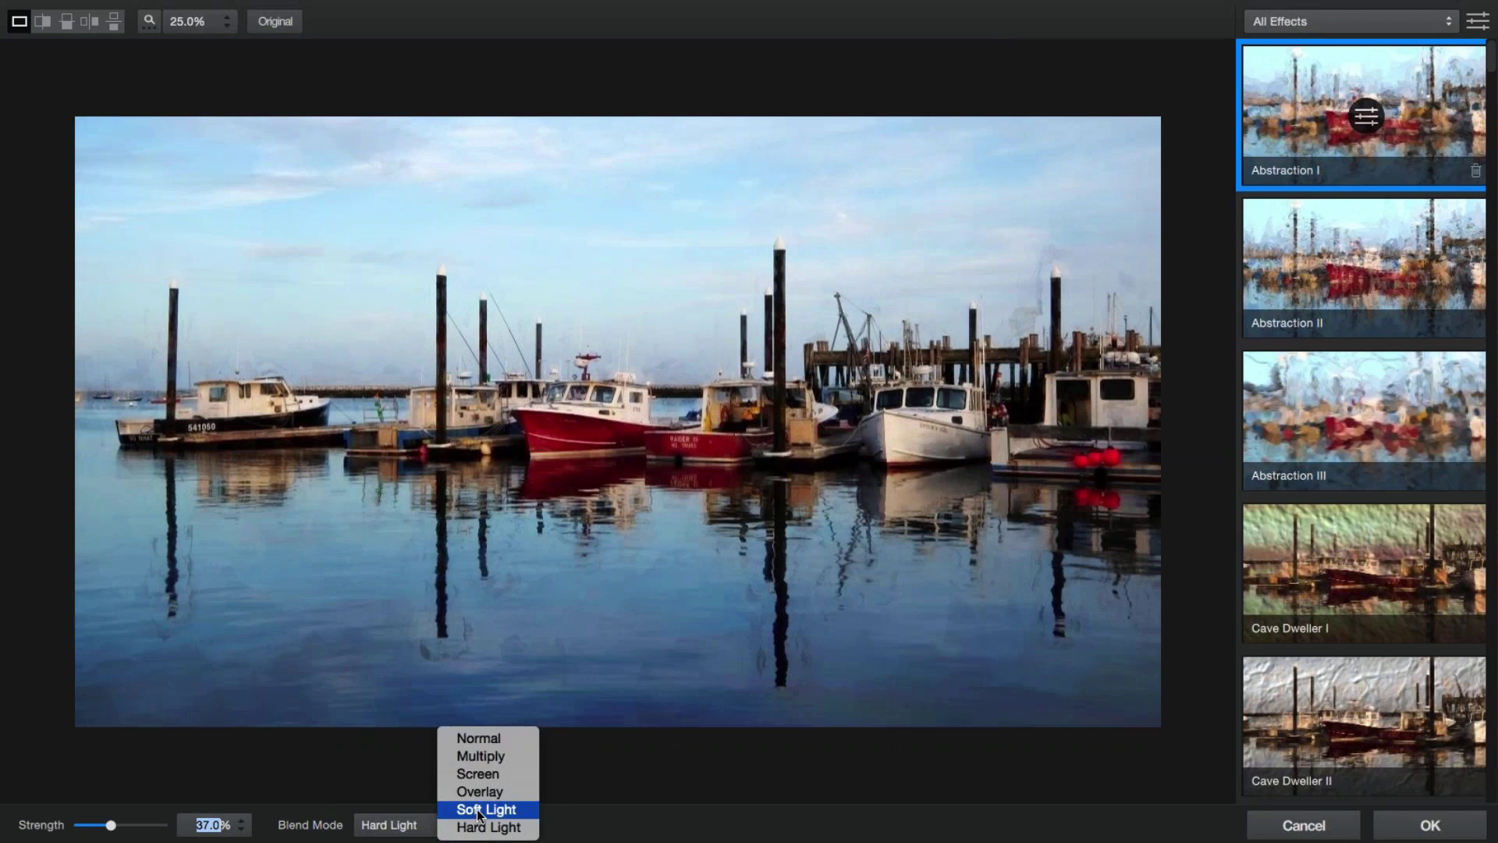
{"action": "left_click", "coordinate": [479, 816]}
{"action": "left_click", "coordinate": [457, 824]}
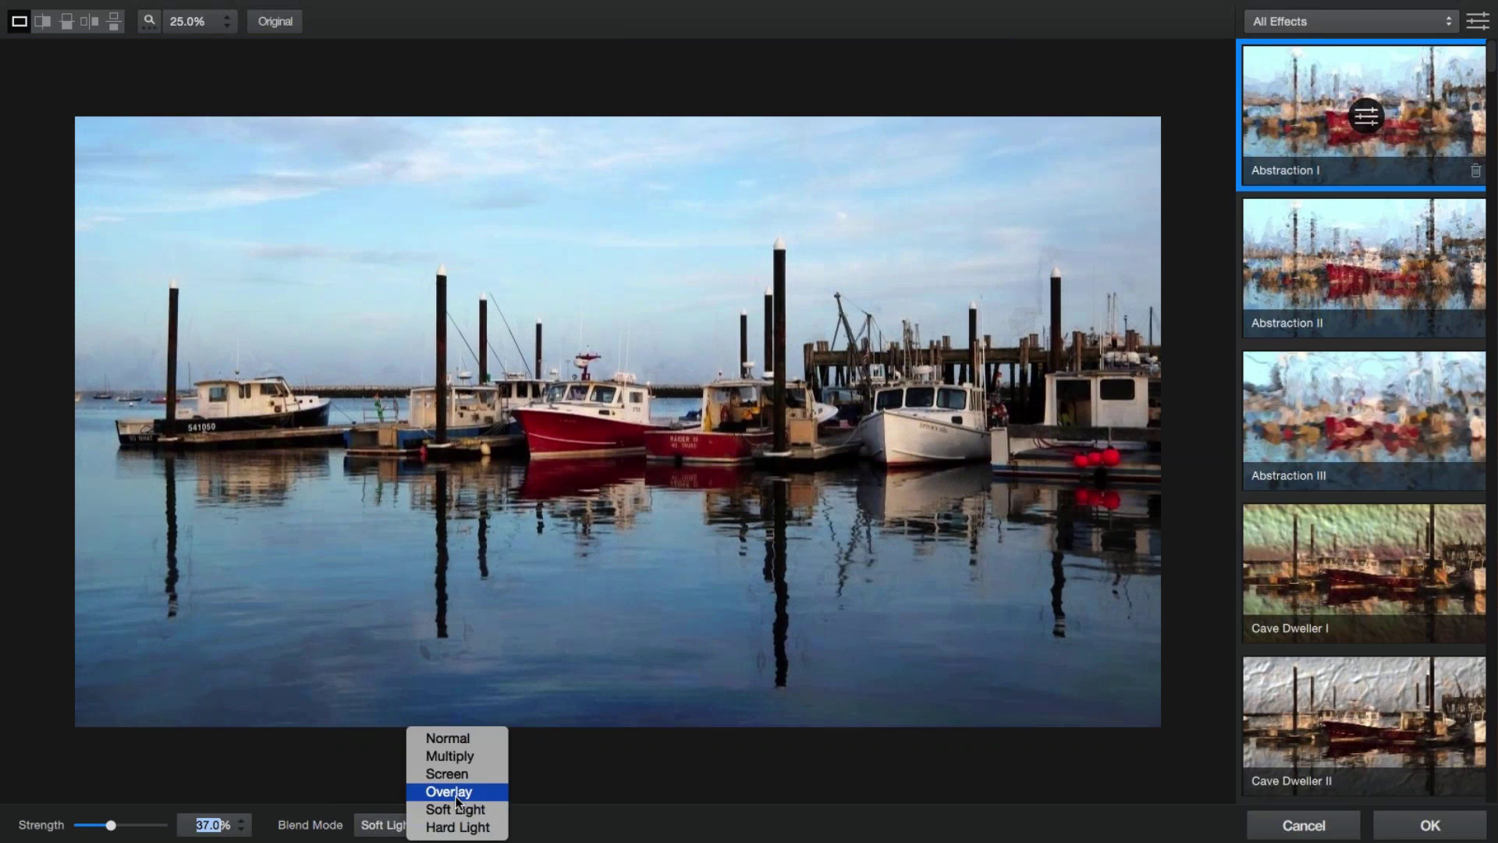
{"action": "left_click", "coordinate": [461, 796]}
{"action": "left_click", "coordinate": [456, 824]}
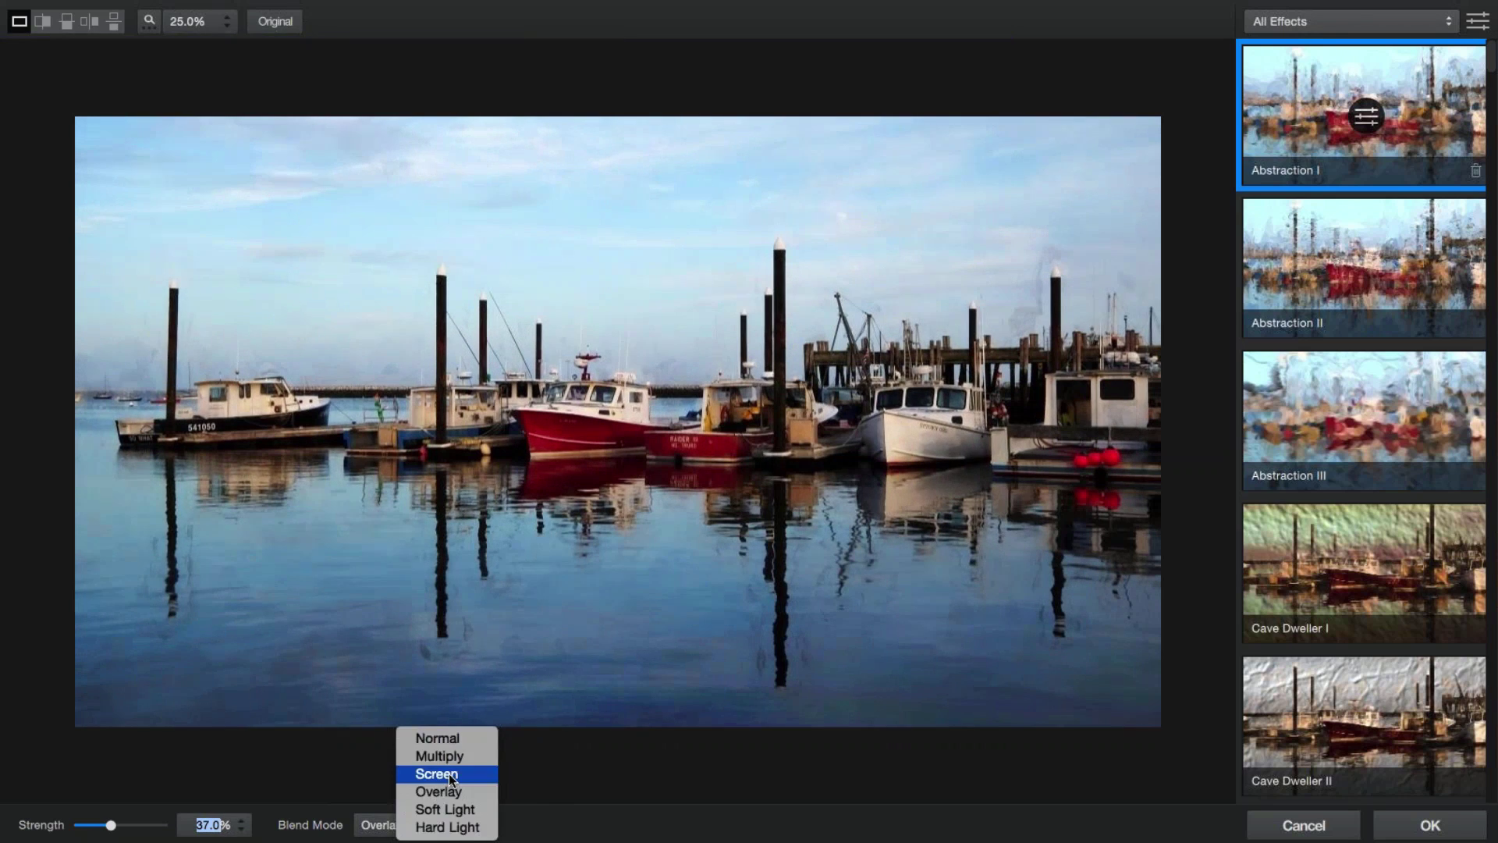
{"action": "left_click", "coordinate": [447, 772]}
{"action": "left_click", "coordinate": [457, 825]}
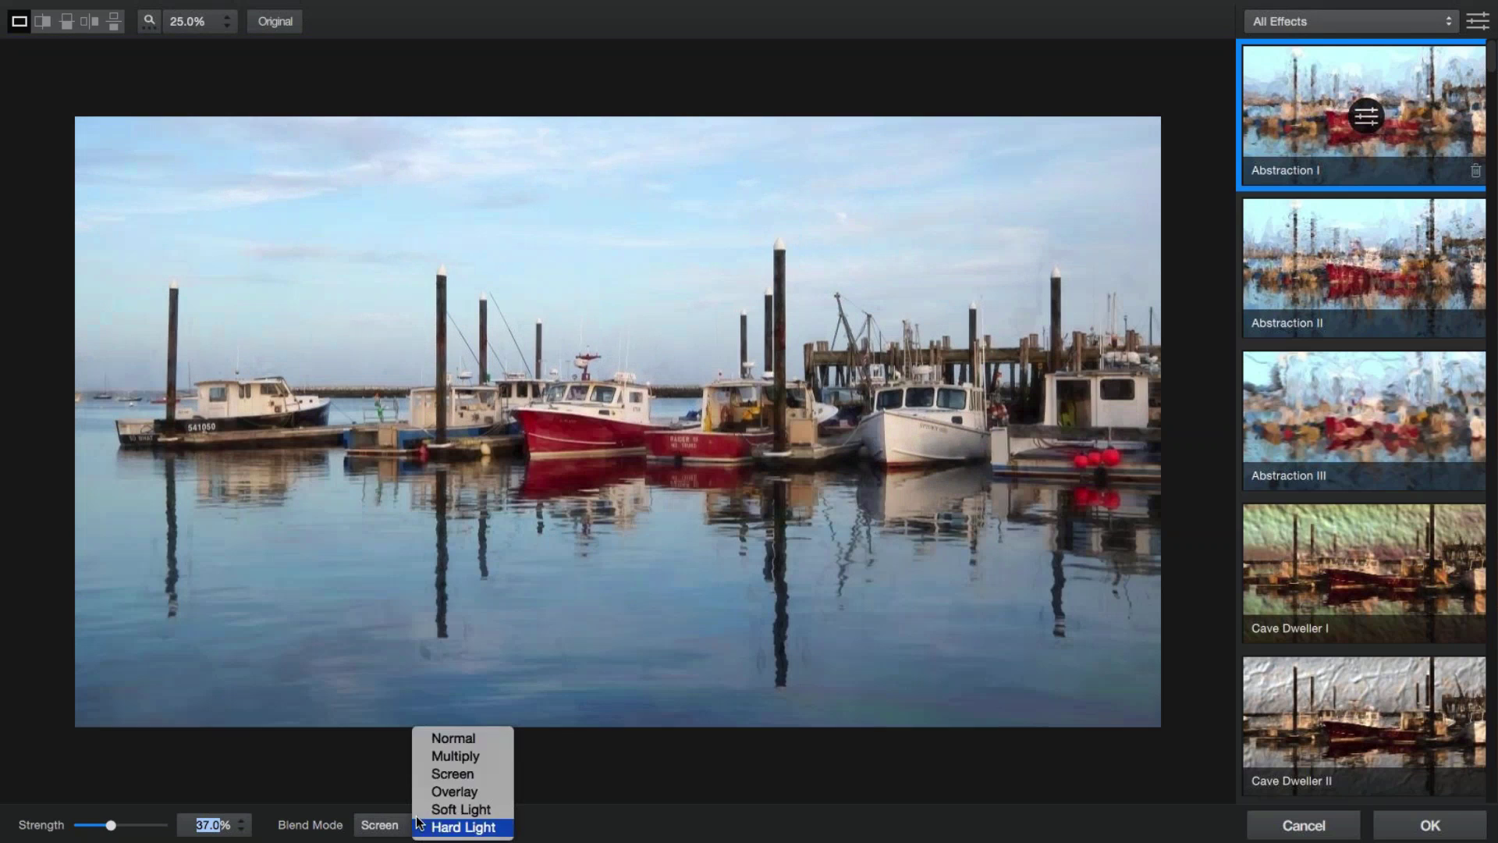
{"action": "left_click", "coordinate": [462, 740]}
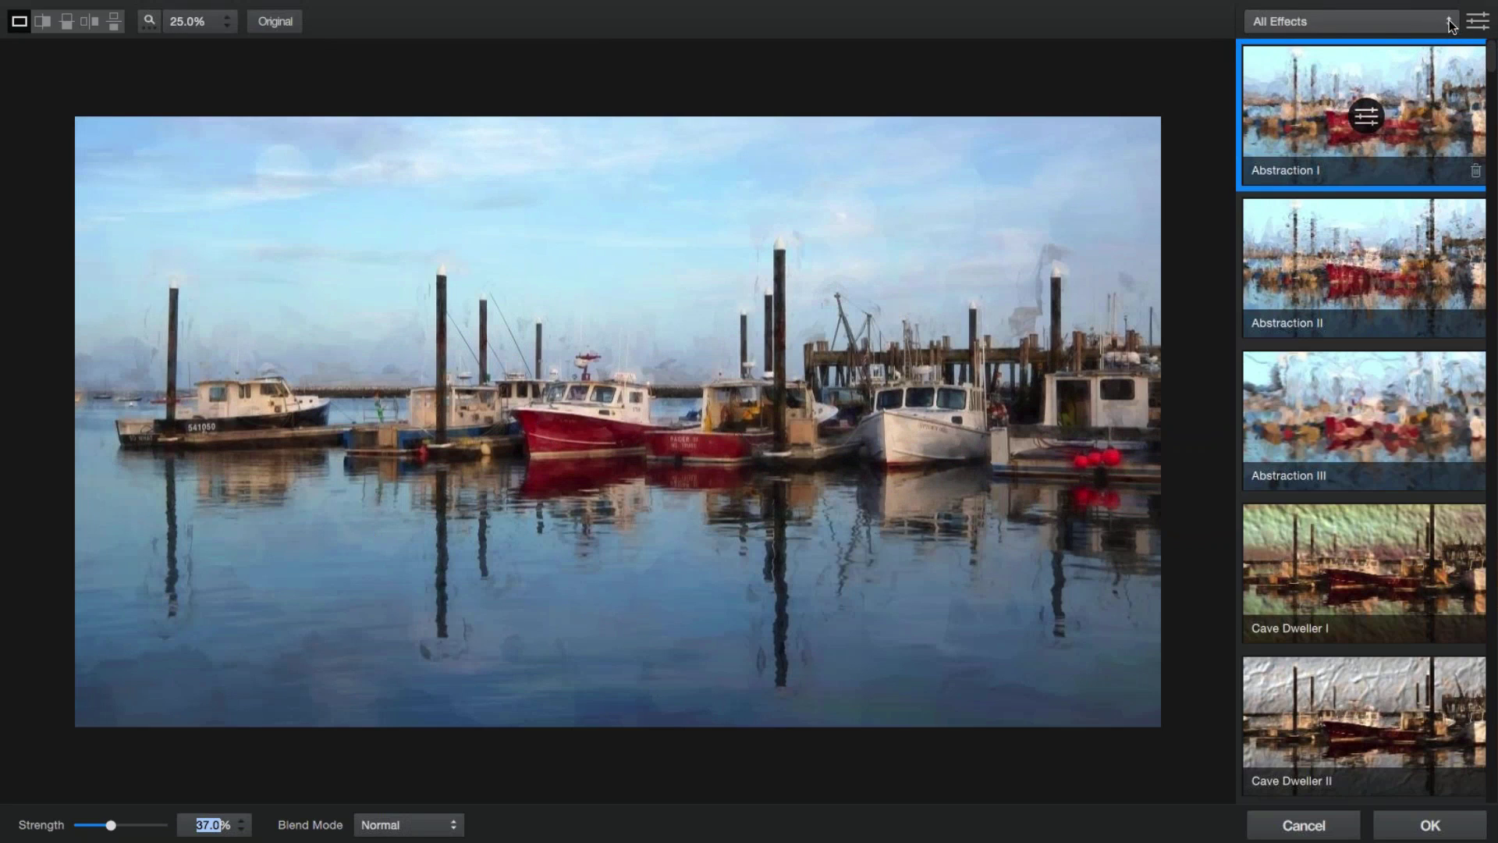
Step: Apply the Chalk Pastel II effect from the Charcoal and Pastel collection and open its stroke settings
{"action": "left_click", "coordinate": [1447, 21]}
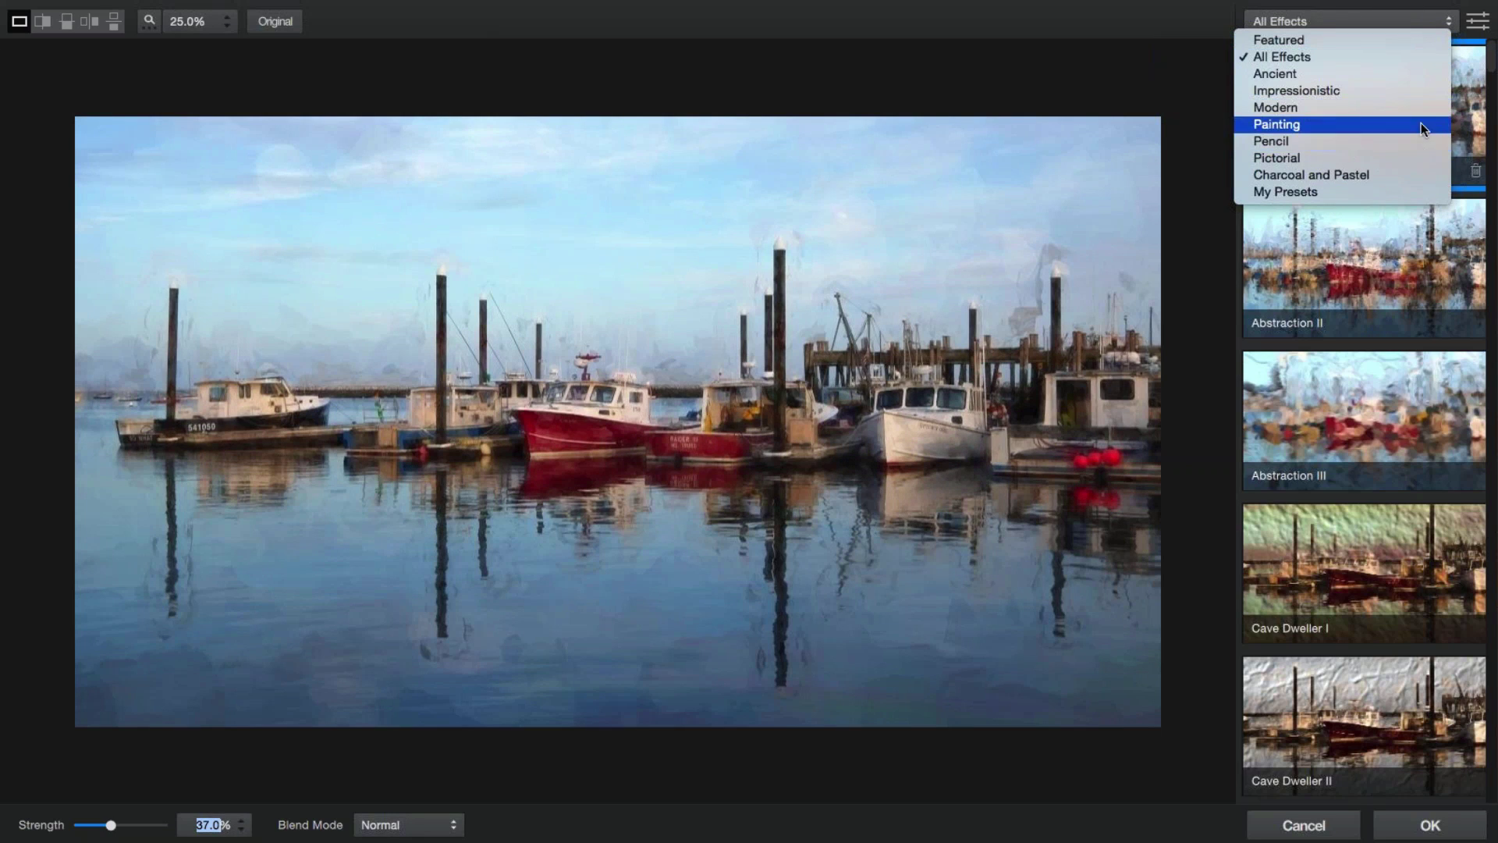
{"action": "left_click", "coordinate": [1328, 176]}
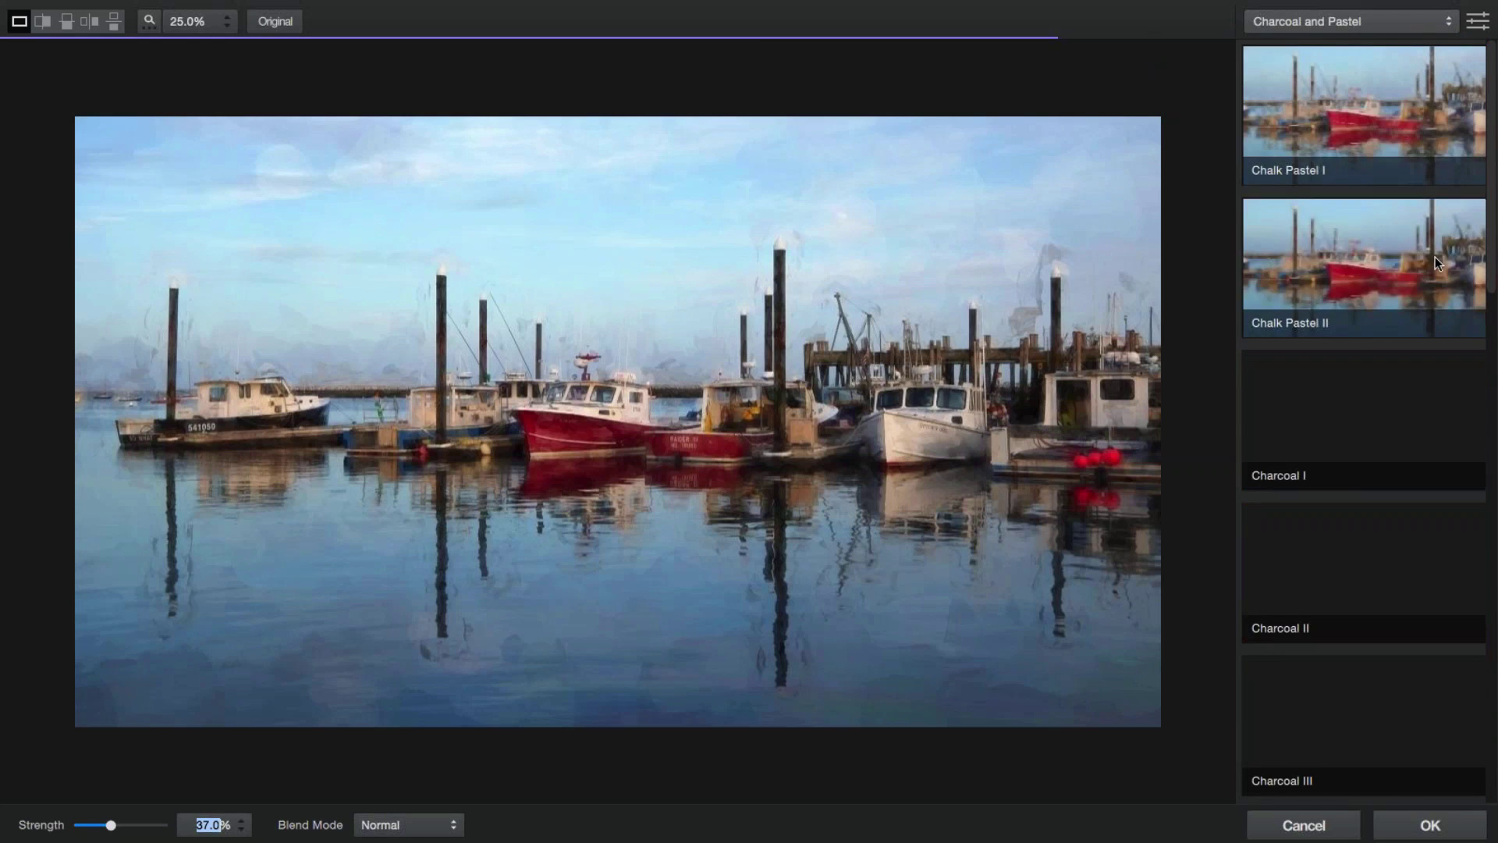
{"action": "left_click", "coordinate": [1378, 277]}
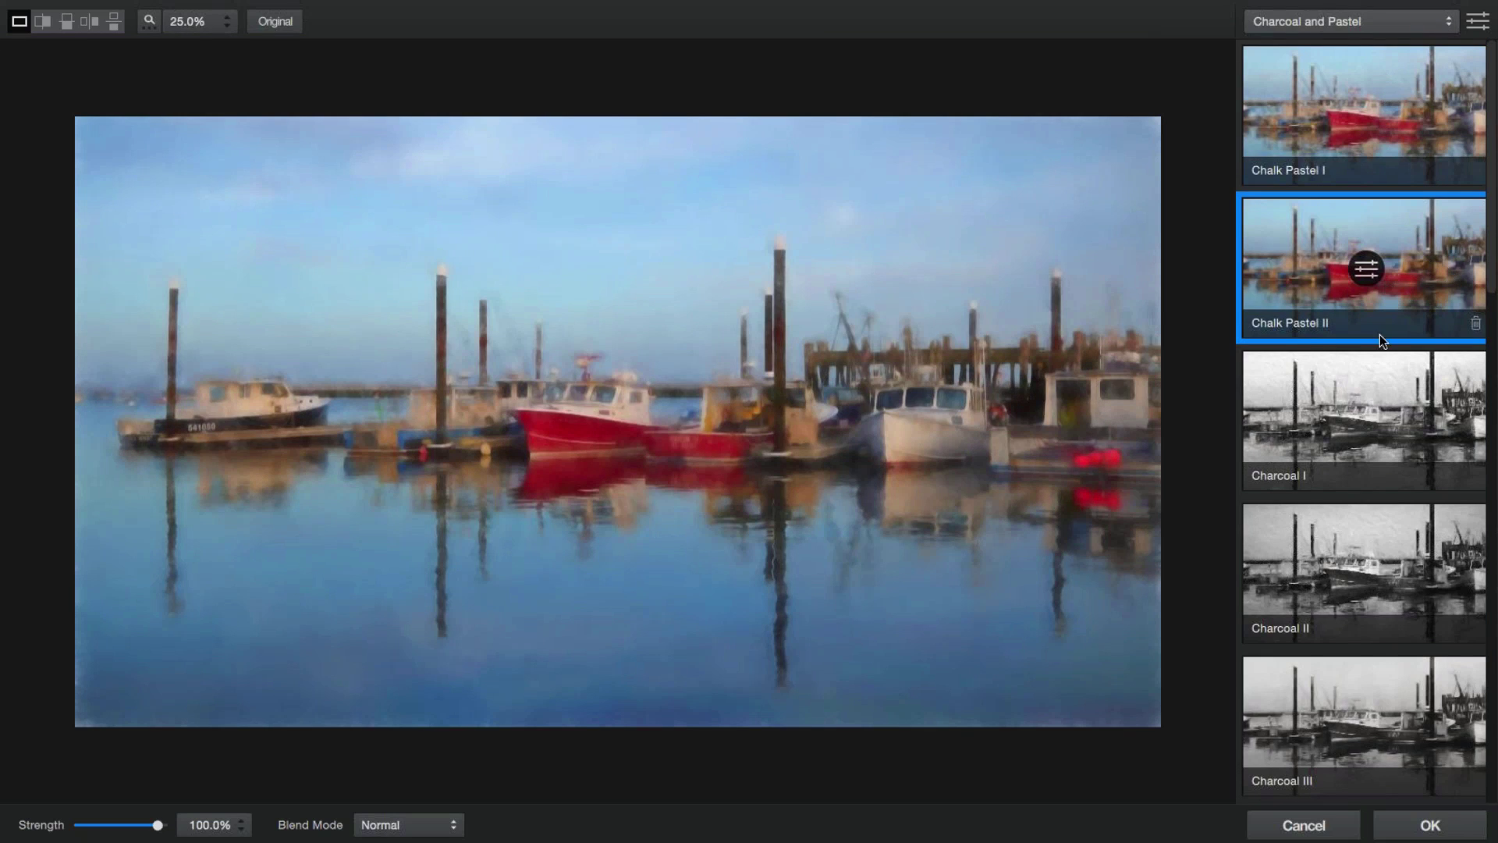
{"action": "scroll", "coordinate": [1347, 353], "scroll_direction": "down", "scroll_amount": 1}
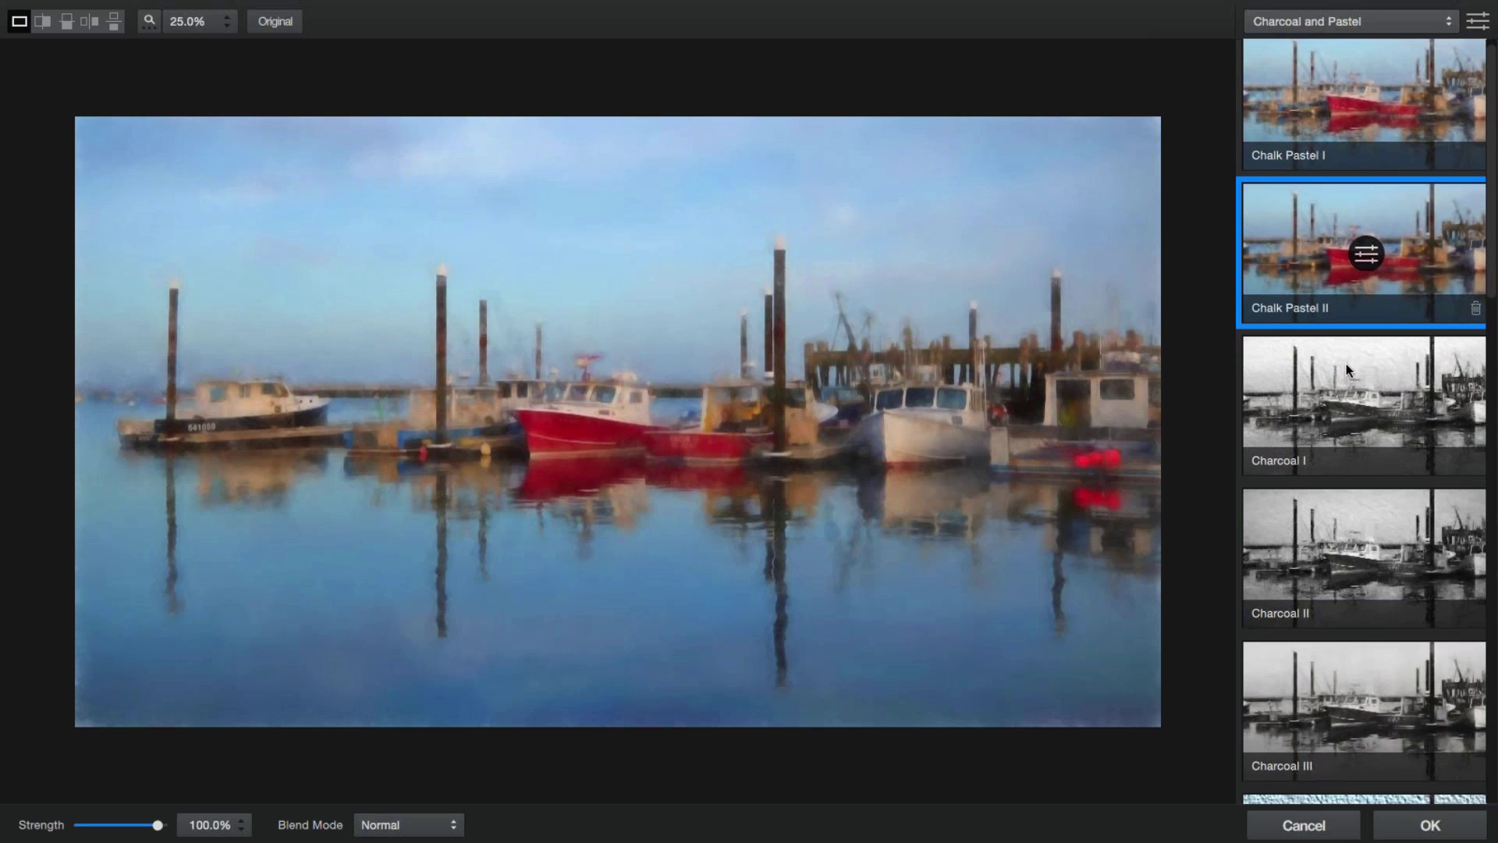
{"action": "scroll", "coordinate": [1347, 370], "scroll_direction": "down", "scroll_amount": 1}
{"action": "scroll", "coordinate": [1351, 387], "scroll_direction": "down", "scroll_amount": 2}
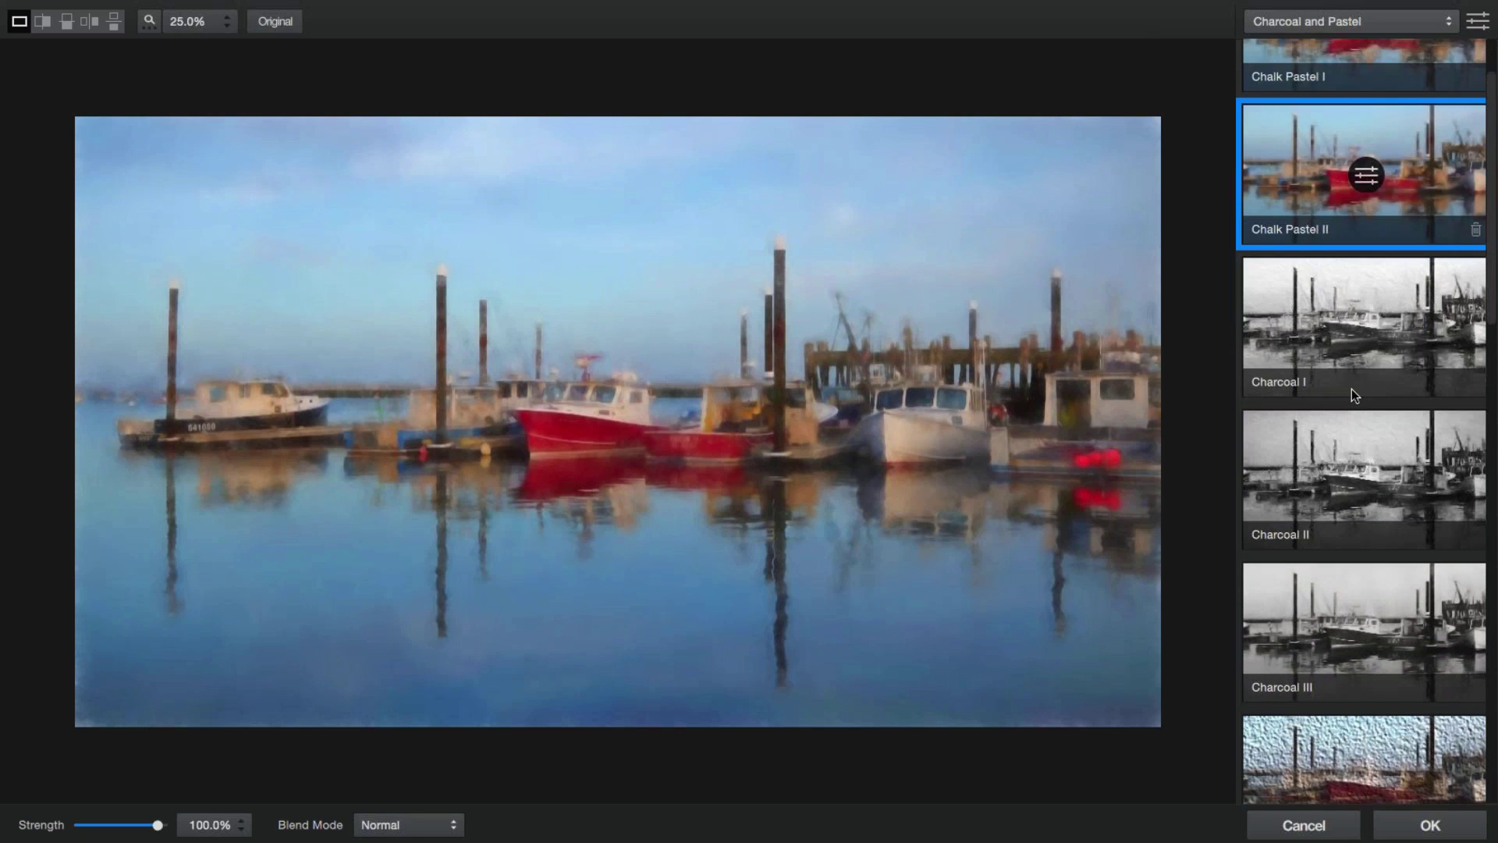
{"action": "scroll", "coordinate": [1351, 389], "scroll_direction": "up", "scroll_amount": 3}
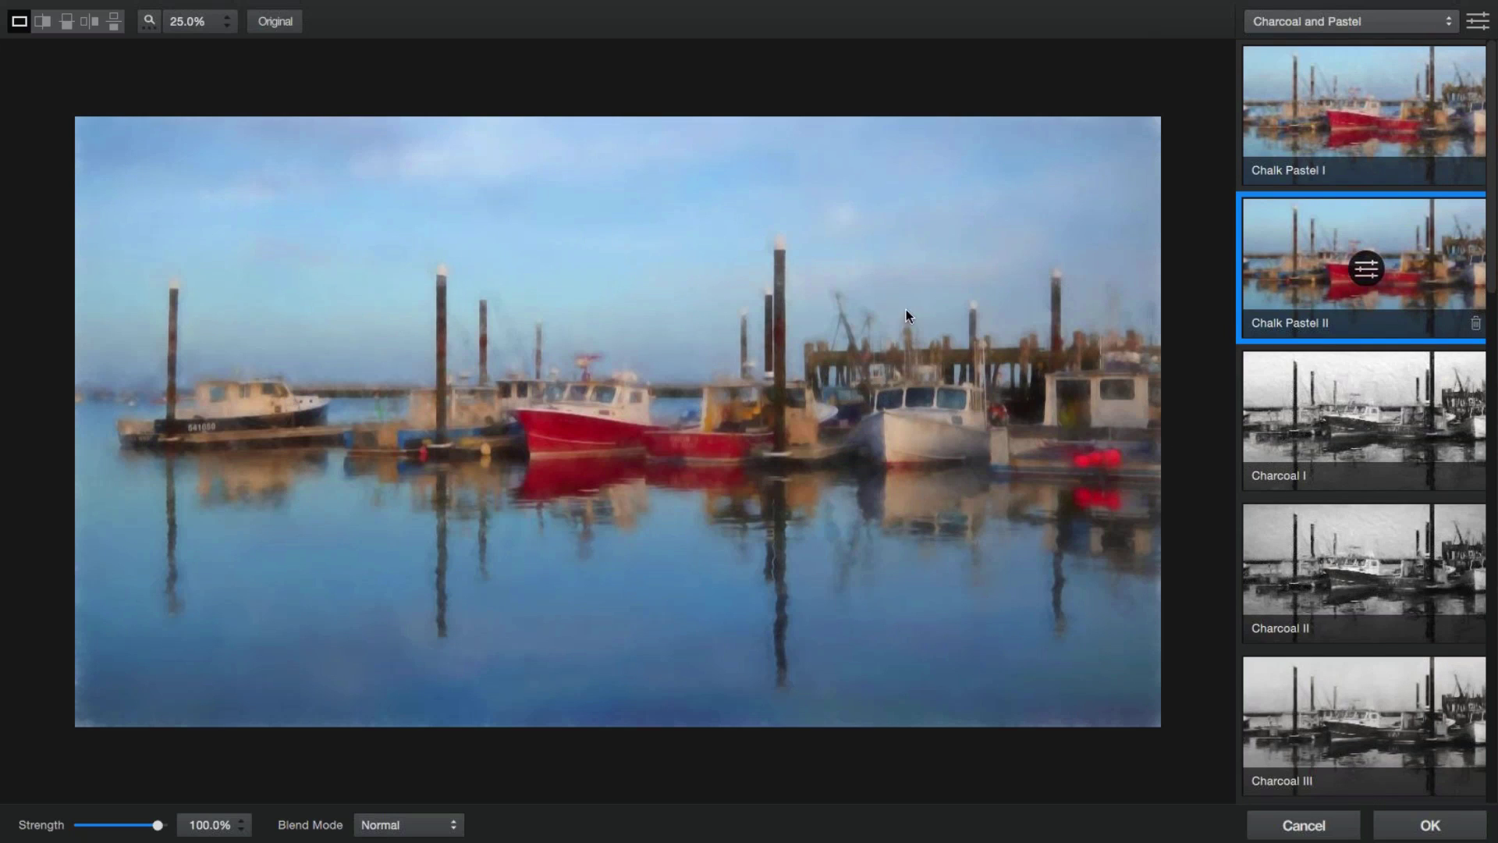
{"action": "left_click", "coordinate": [1365, 270]}
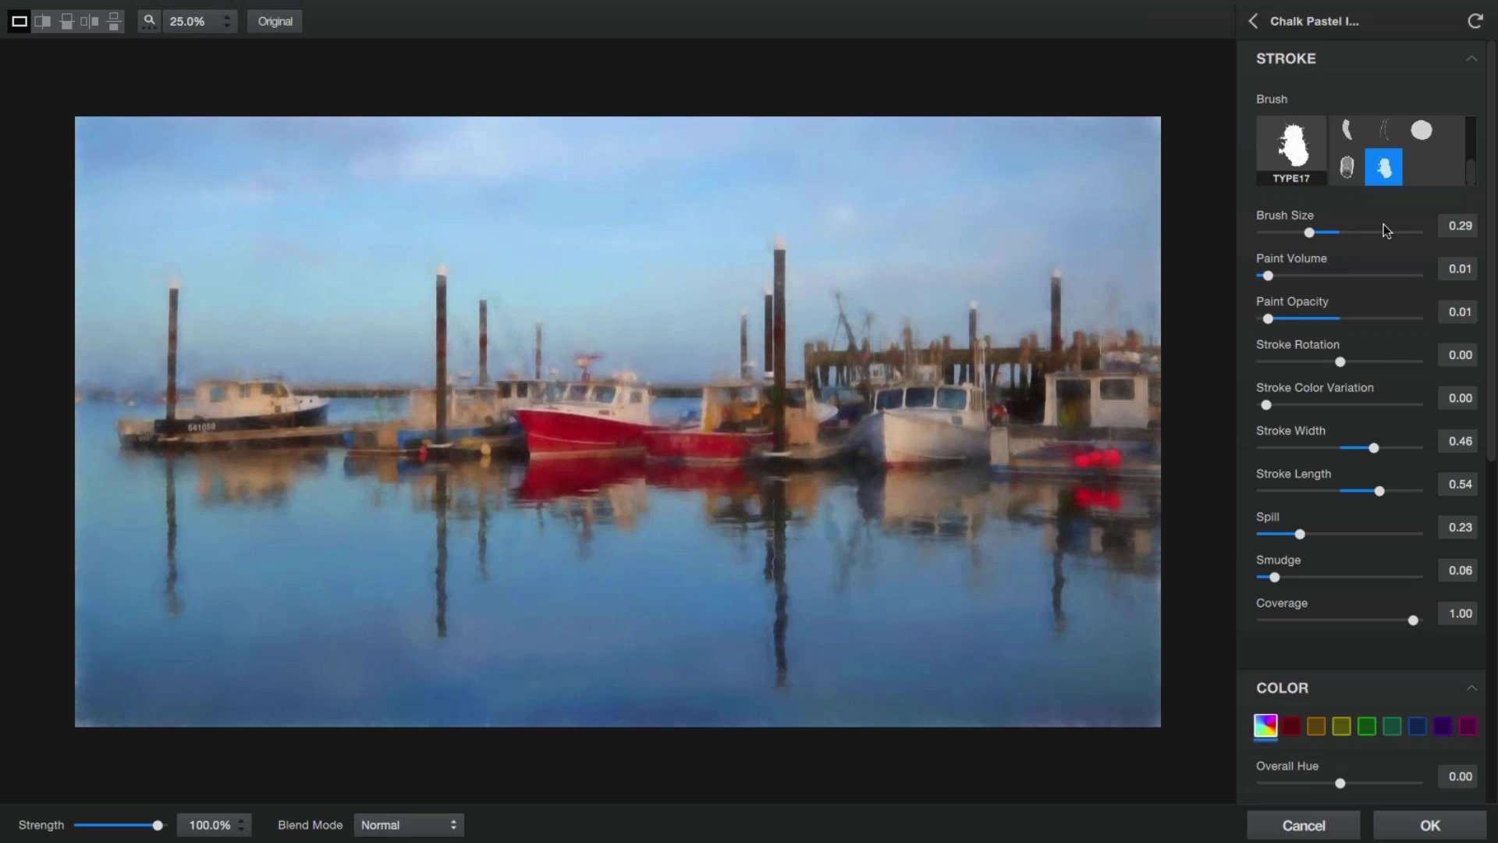
{"action": "mouse_move", "coordinate": [1480, 173]}
{"action": "left_mouse_down"}
{"action": "mouse_move", "coordinate": [1476, 119]}
{"action": "mouse_move", "coordinate": [1481, 184]}
{"action": "left_mouse_up"}
Step: Magnify the preview to about 65% to examine the pastel strokes on the boats, and end at about 54%
{"action": "scroll", "coordinate": [718, 434], "scroll_direction": "up", "scroll_amount": 2}
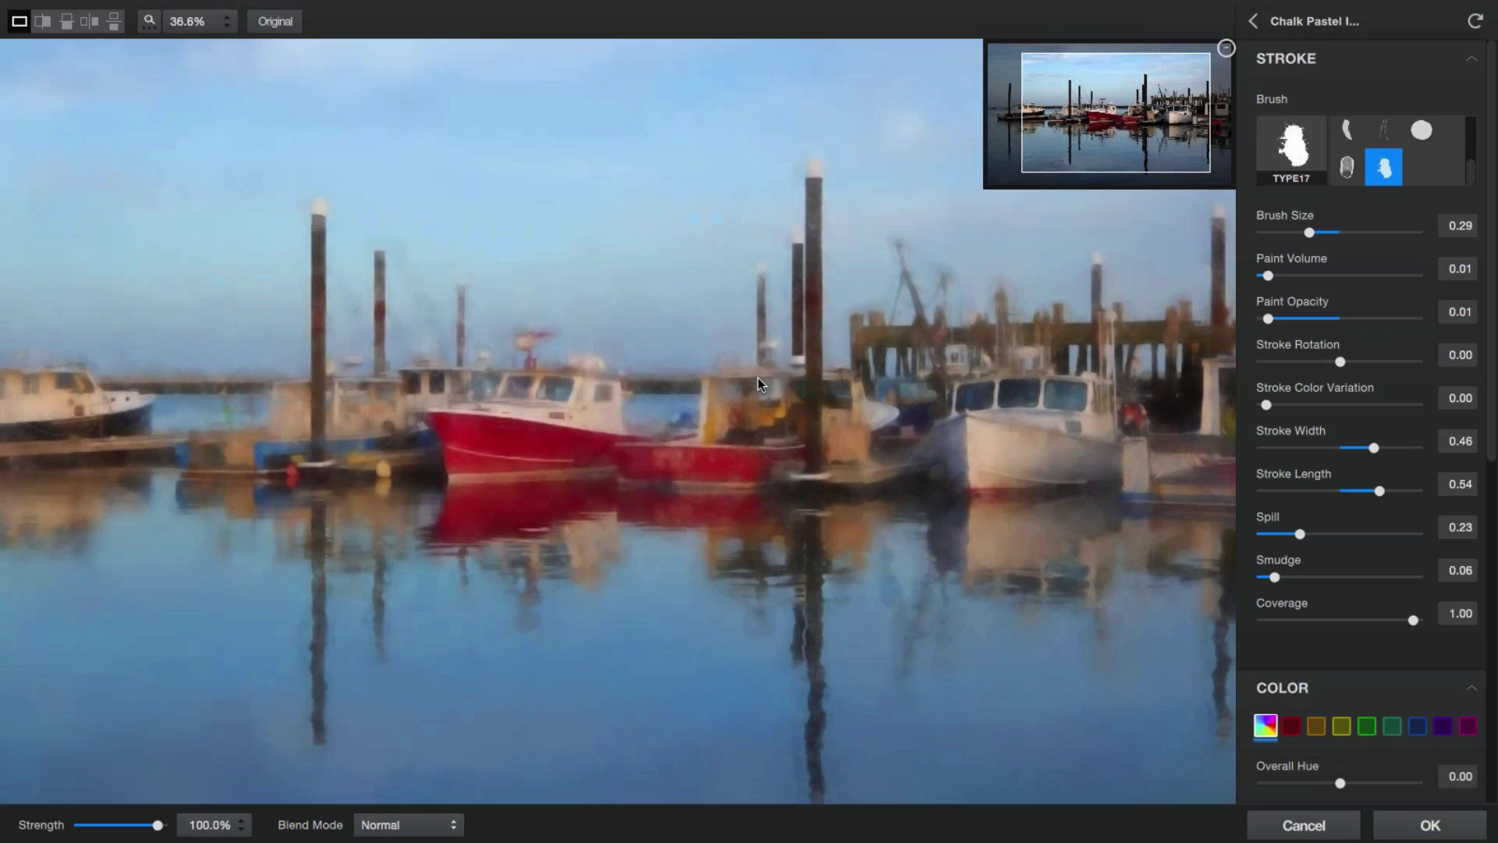
{"action": "scroll", "coordinate": [765, 466], "scroll_direction": "up", "scroll_amount": 1}
{"action": "scroll", "coordinate": [765, 465], "scroll_direction": "up", "scroll_amount": 3}
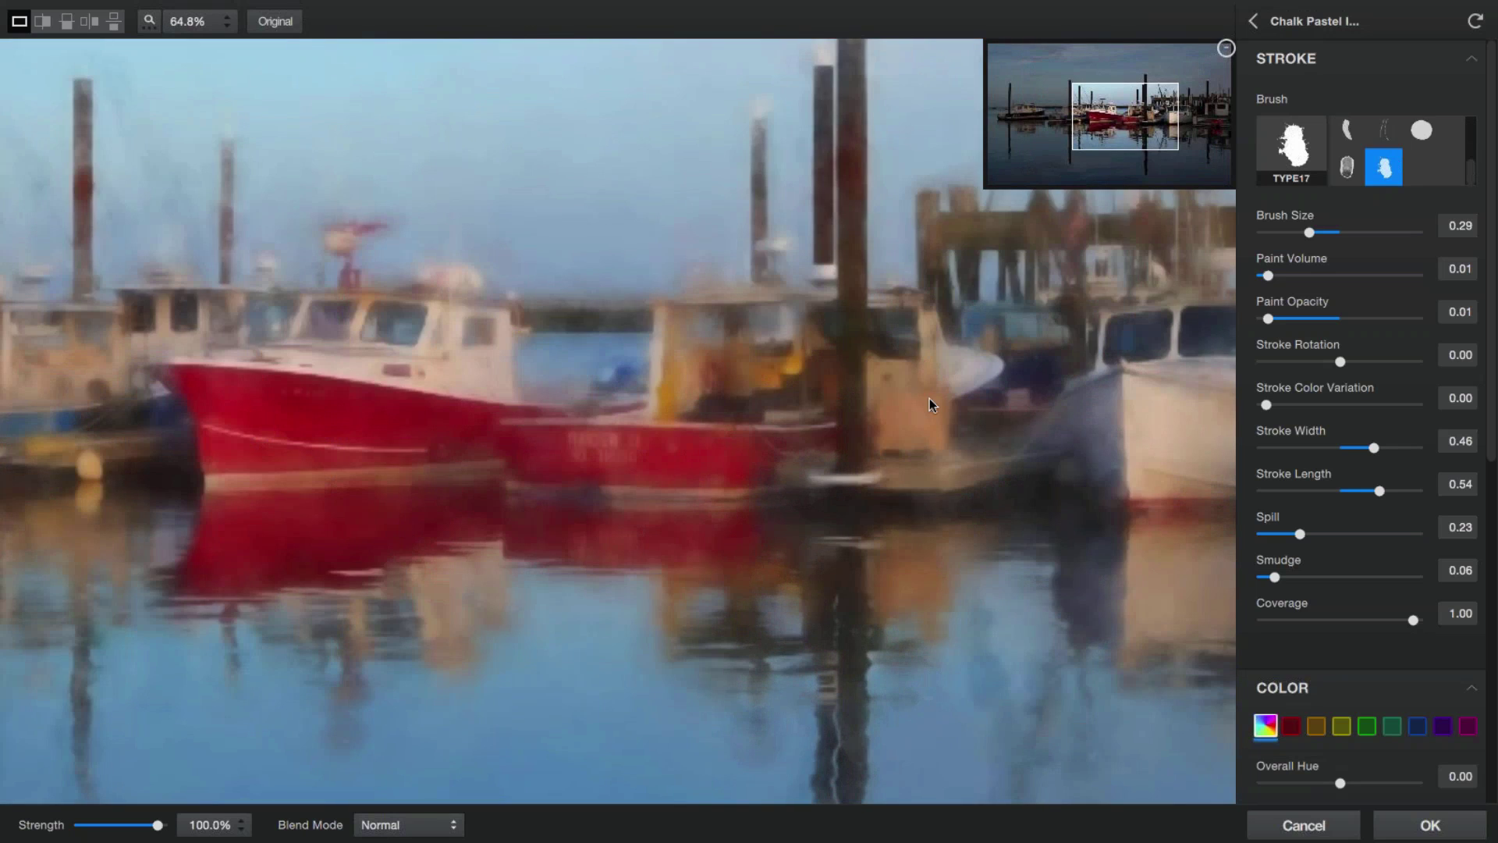
{"action": "scroll", "coordinate": [929, 442], "scroll_direction": "down", "scroll_amount": 1}
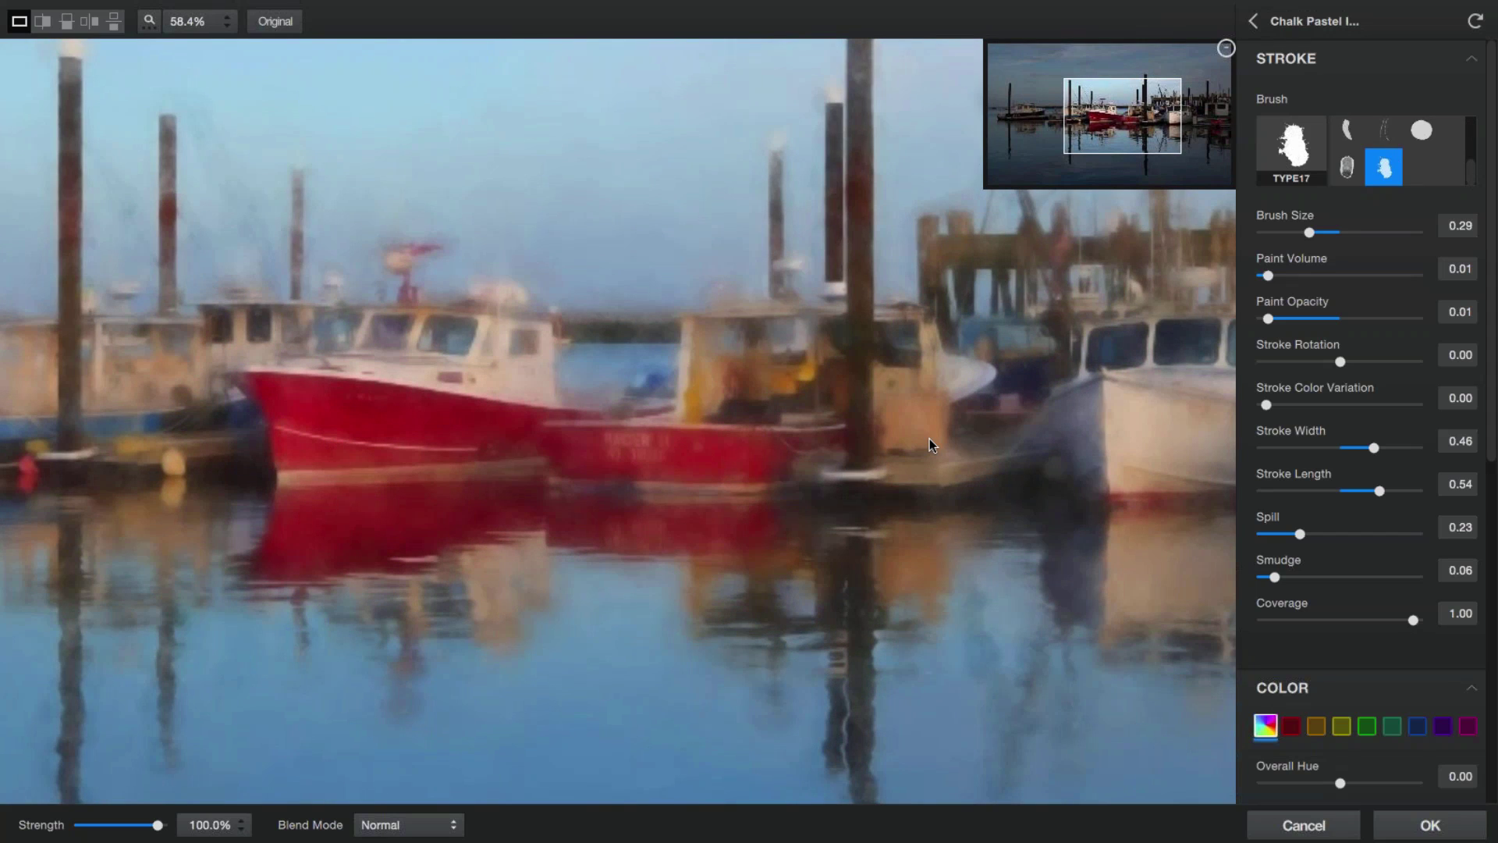
{"action": "scroll", "coordinate": [929, 439], "scroll_direction": "down", "scroll_amount": 1}
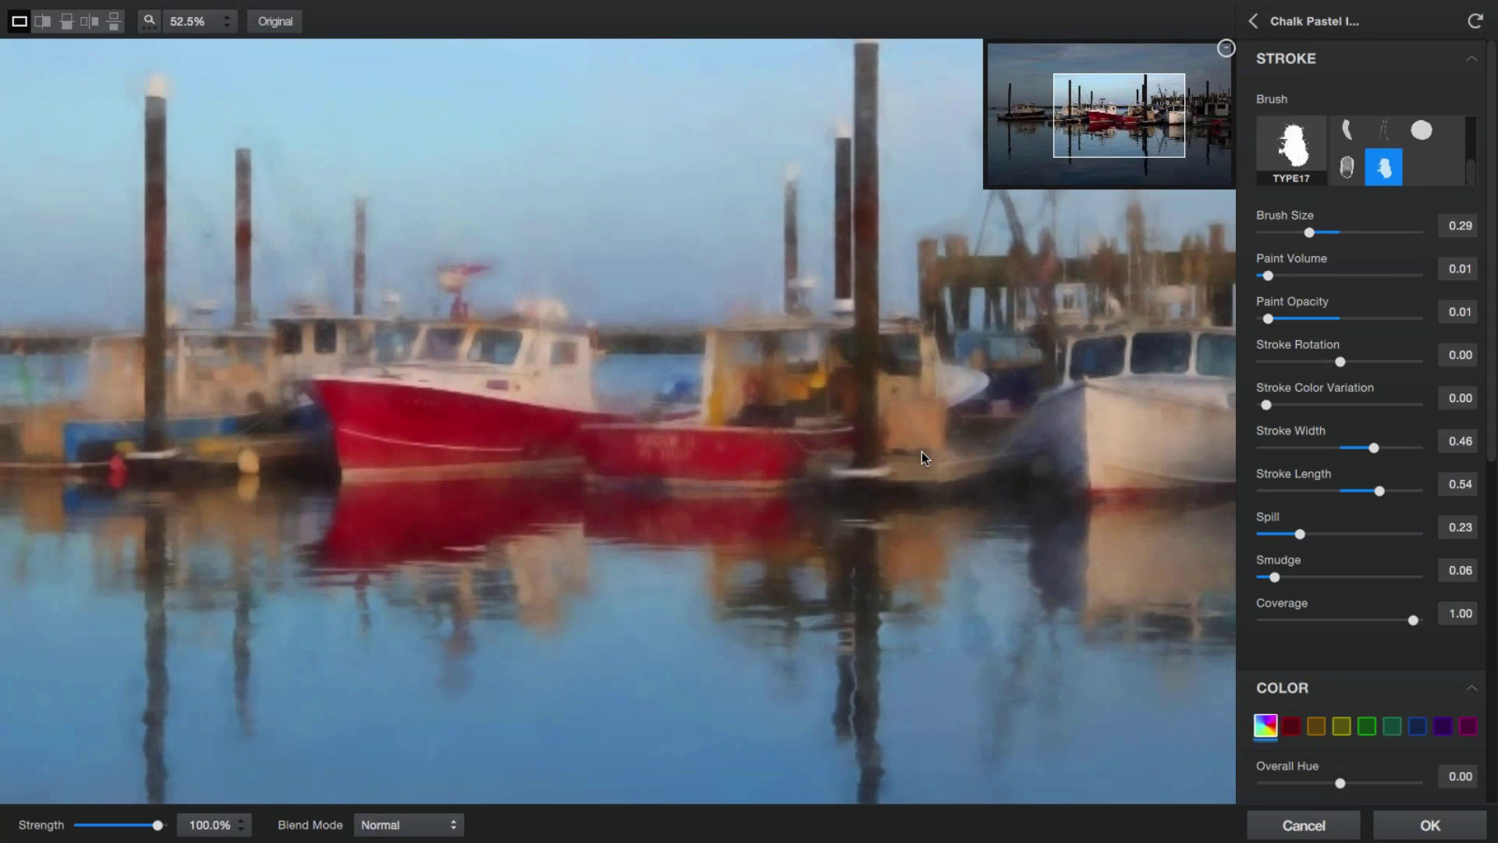
{"action": "scroll", "coordinate": [920, 451], "scroll_direction": "down", "scroll_amount": 4}
{"action": "scroll", "coordinate": [991, 452], "scroll_direction": "up", "scroll_amount": 4}
Step: Try the stroke's Paint Volume at 1.00 and 0.81, and reduce it to 0.17
{"action": "left_click", "coordinate": [1272, 274]}
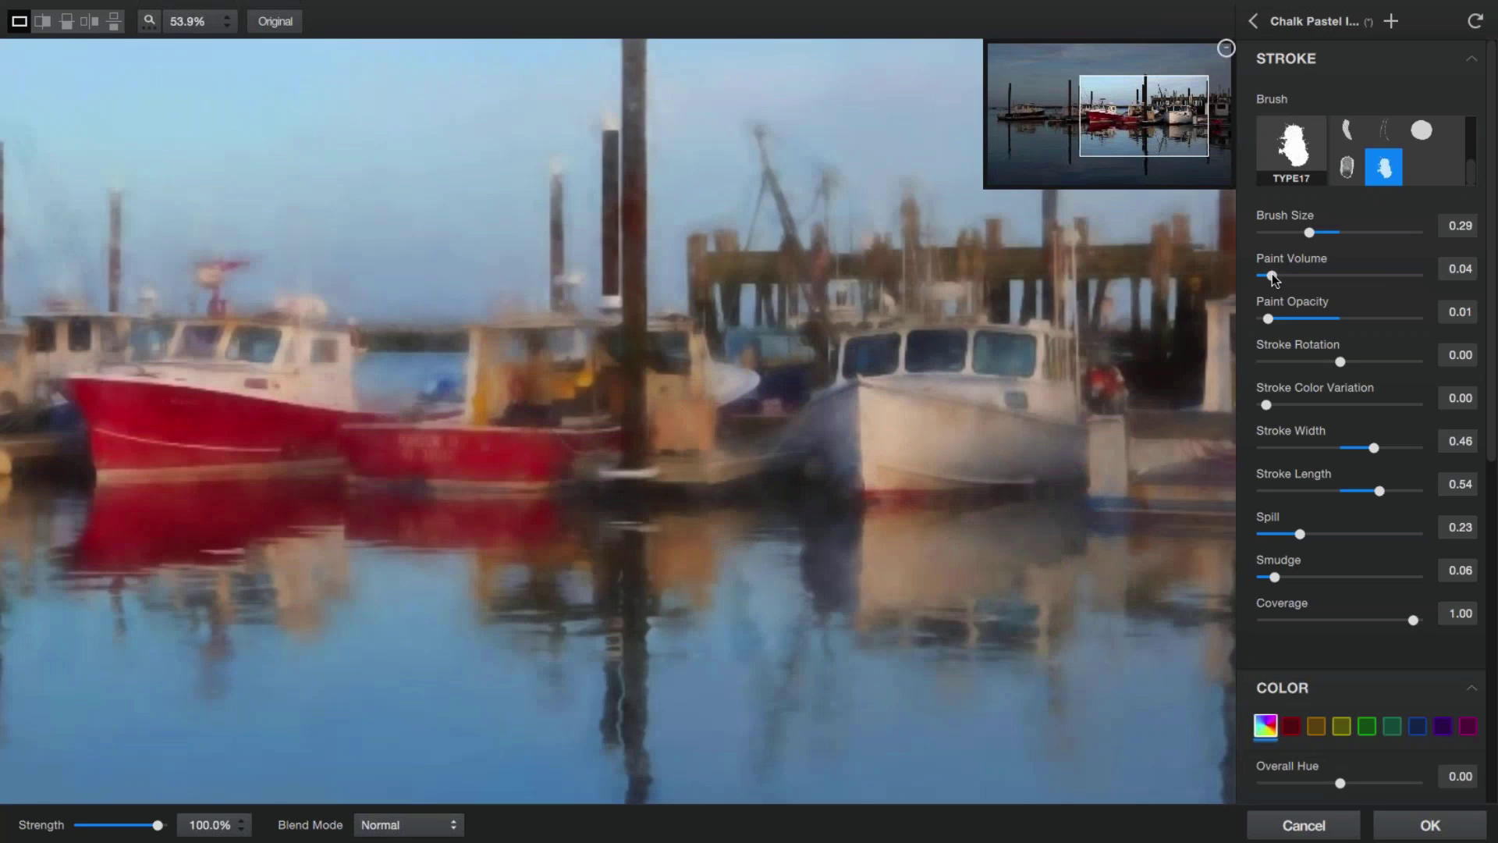
{"action": "left_click_drag", "start_coordinate": [1271, 274], "coordinate": [1435, 281]}
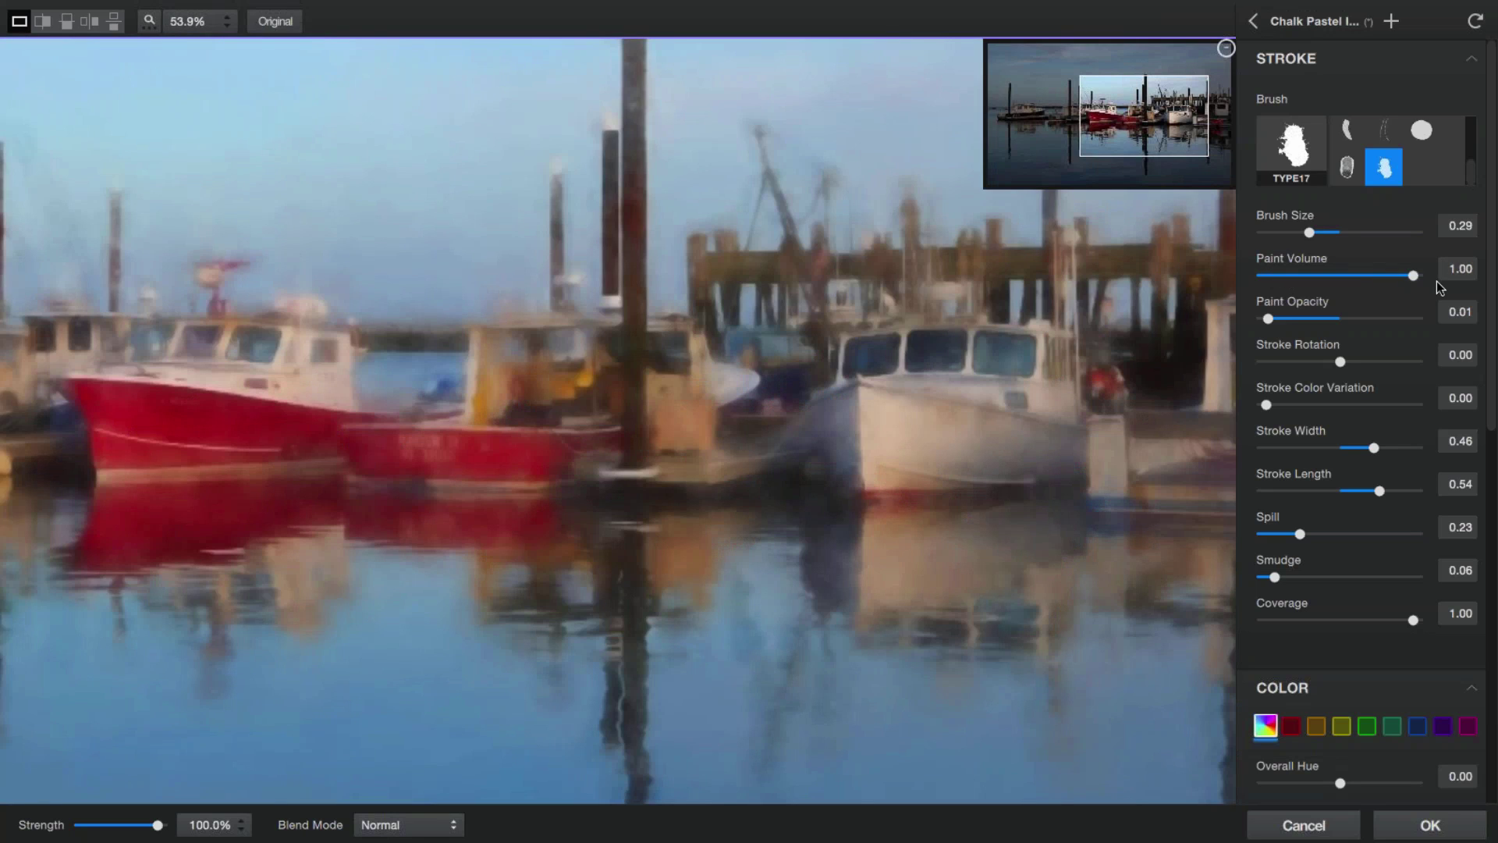
{"action": "left_click_drag", "start_coordinate": [1435, 281], "coordinate": [1383, 278]}
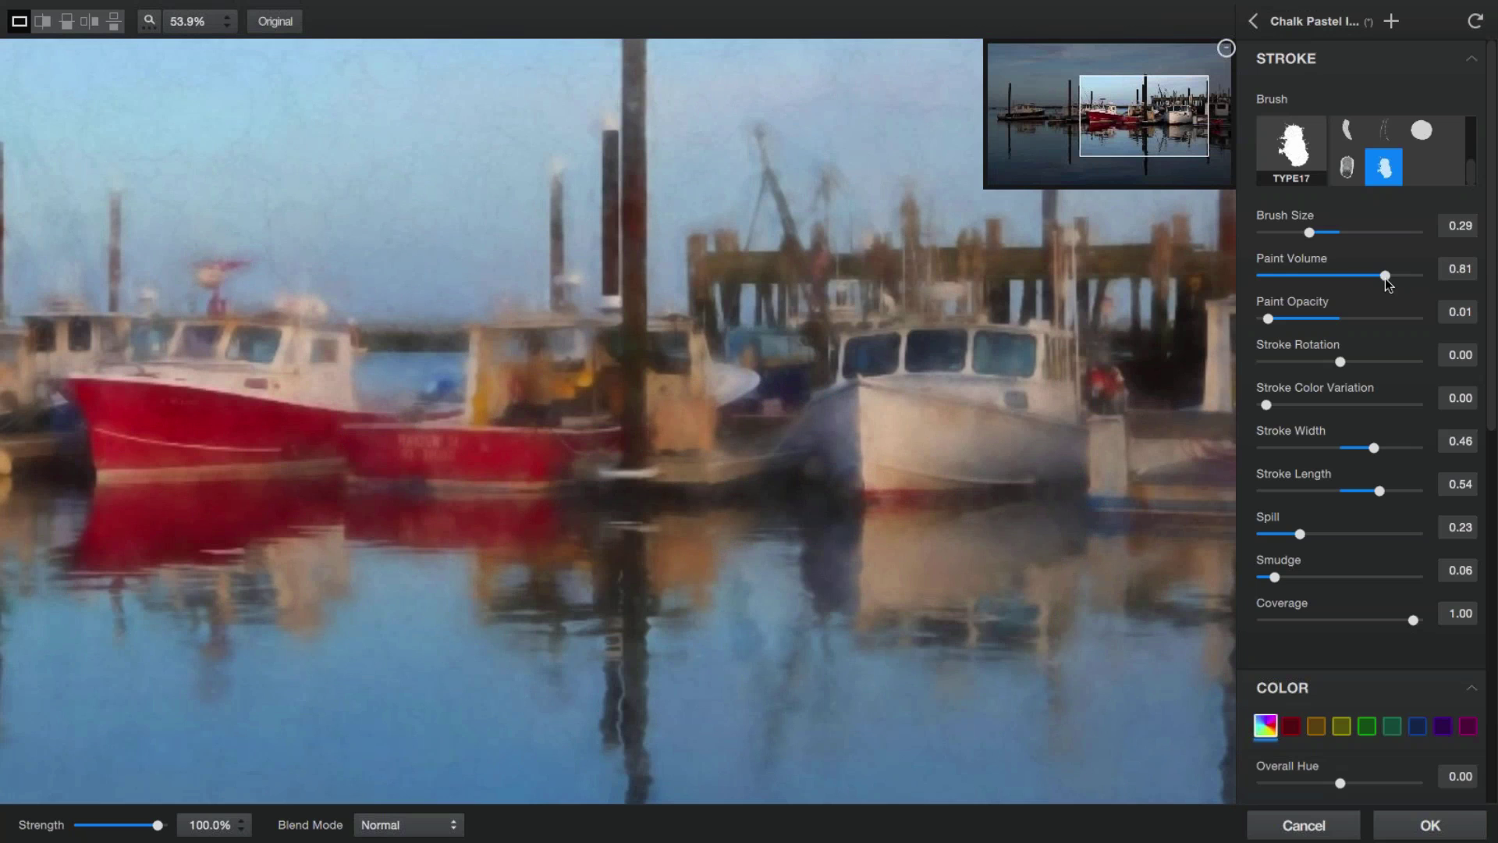
{"action": "double_click", "coordinate": [1385, 277]}
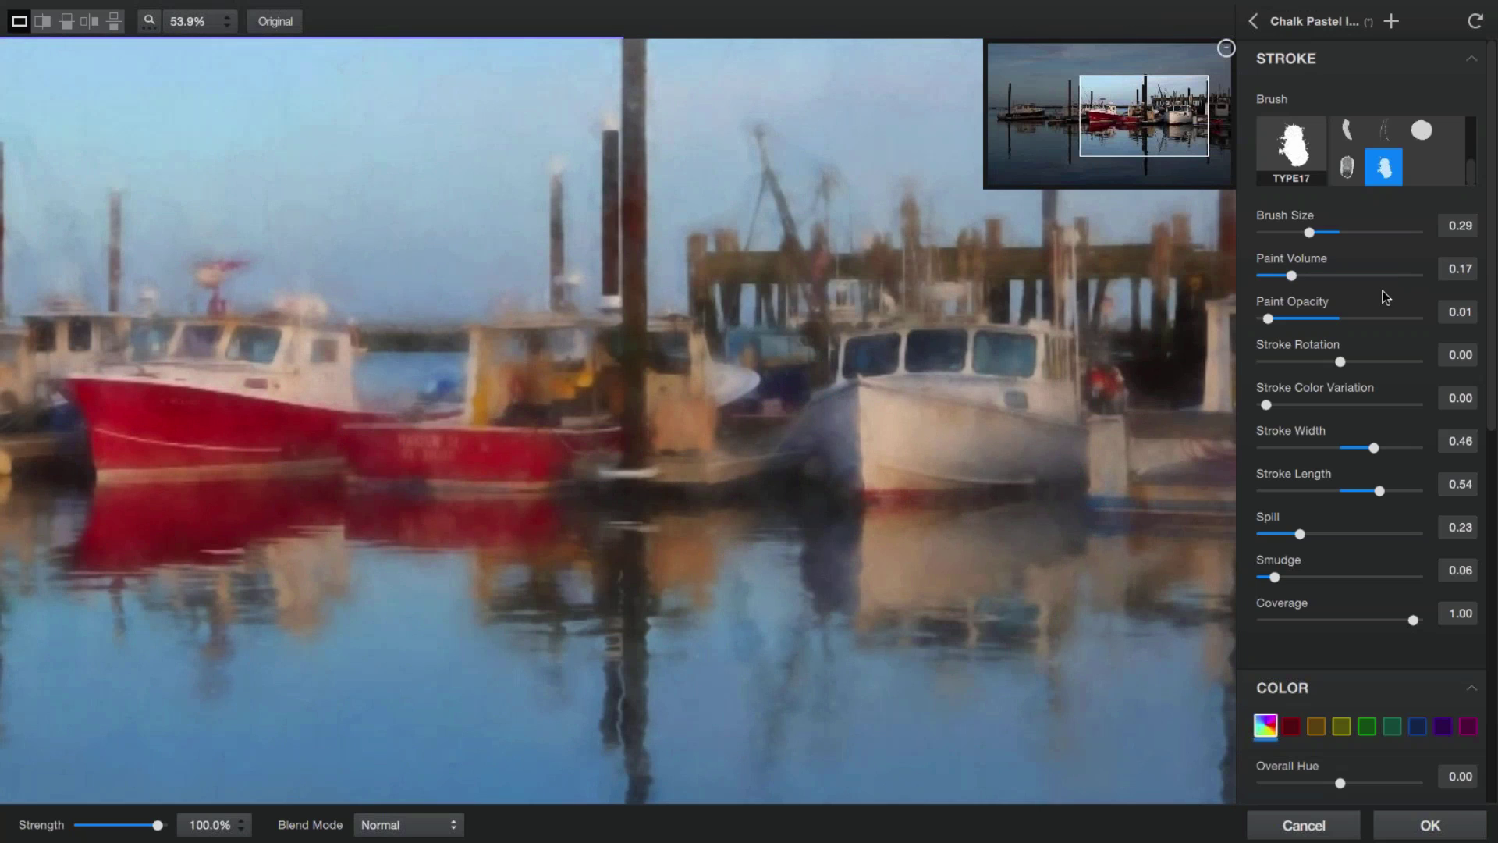
Step: Try larger Brush Sizes of 0.71 and 0.62, and settle on Brush Size 0.39 with Paint Volume 0.17
{"action": "left_click", "coordinate": [1370, 232]}
{"action": "left_click", "coordinate": [1282, 276]}
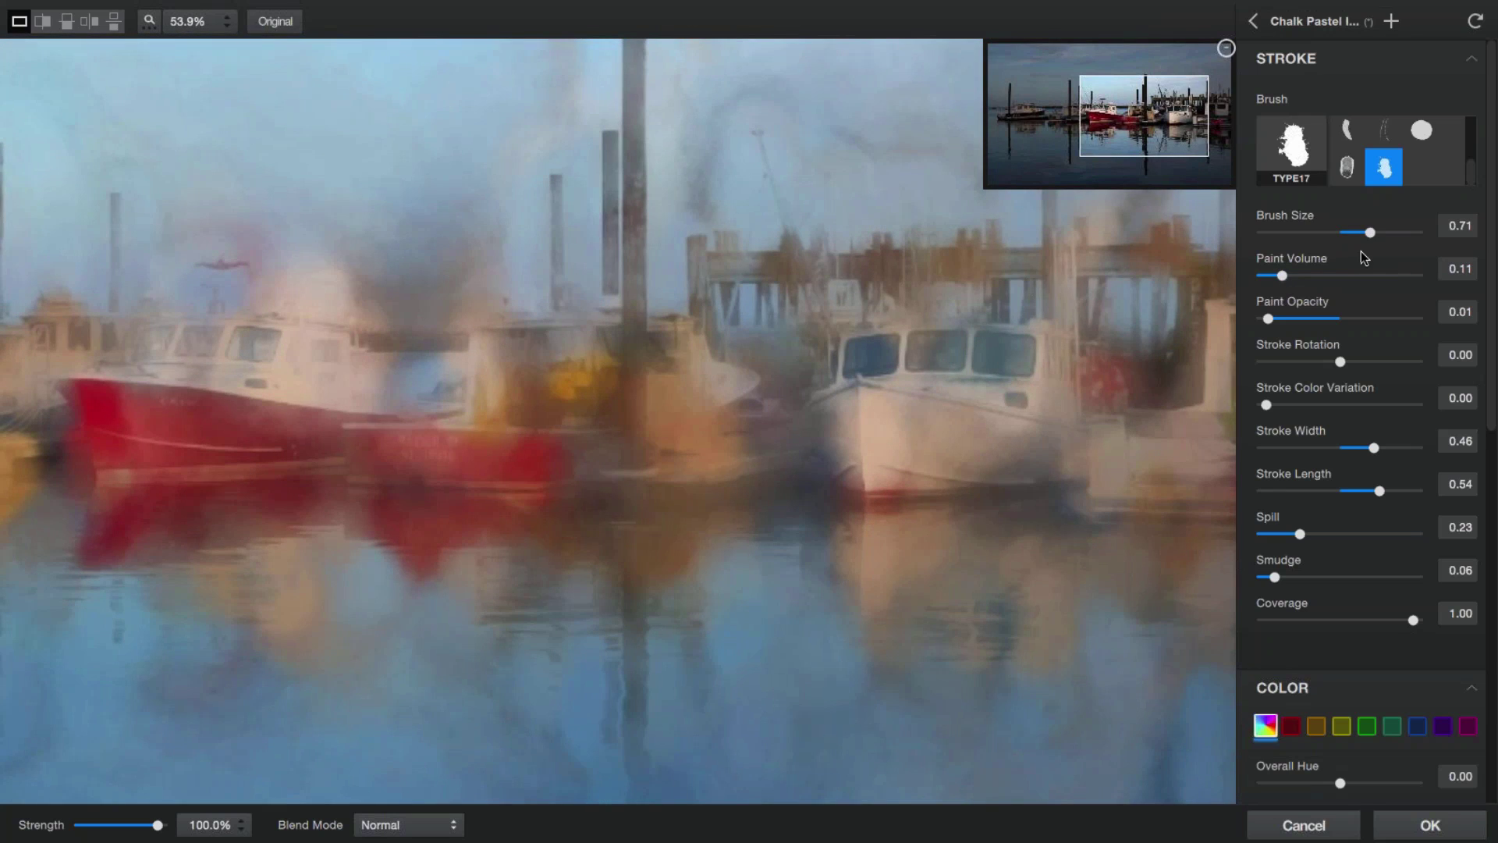
{"action": "scroll", "coordinate": [803, 405], "scroll_direction": "down", "scroll_amount": 1}
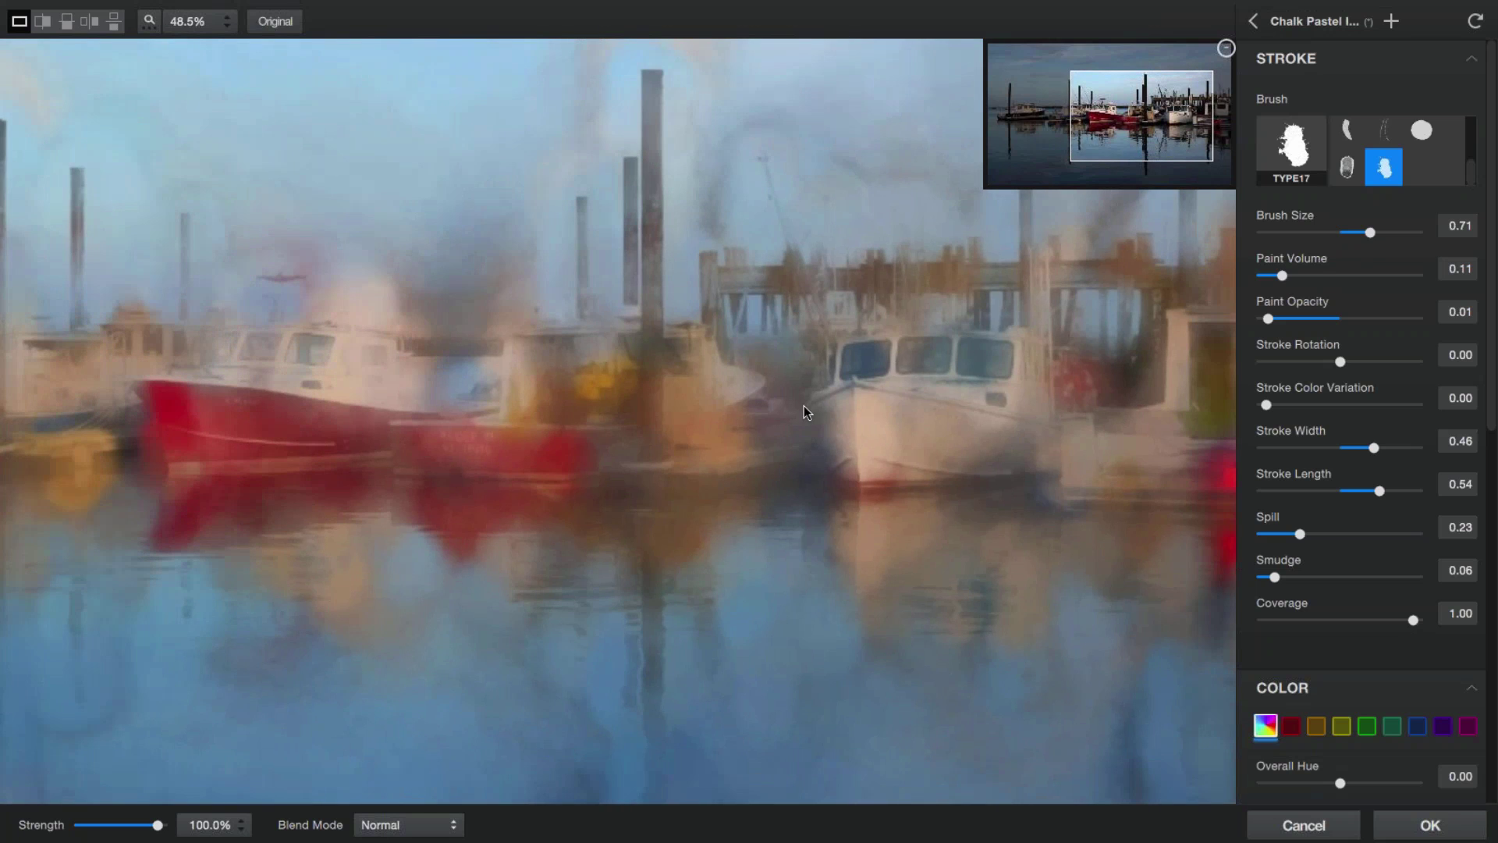
{"action": "scroll", "coordinate": [804, 405], "scroll_direction": "down", "scroll_amount": 3}
{"action": "left_click", "coordinate": [1356, 233]}
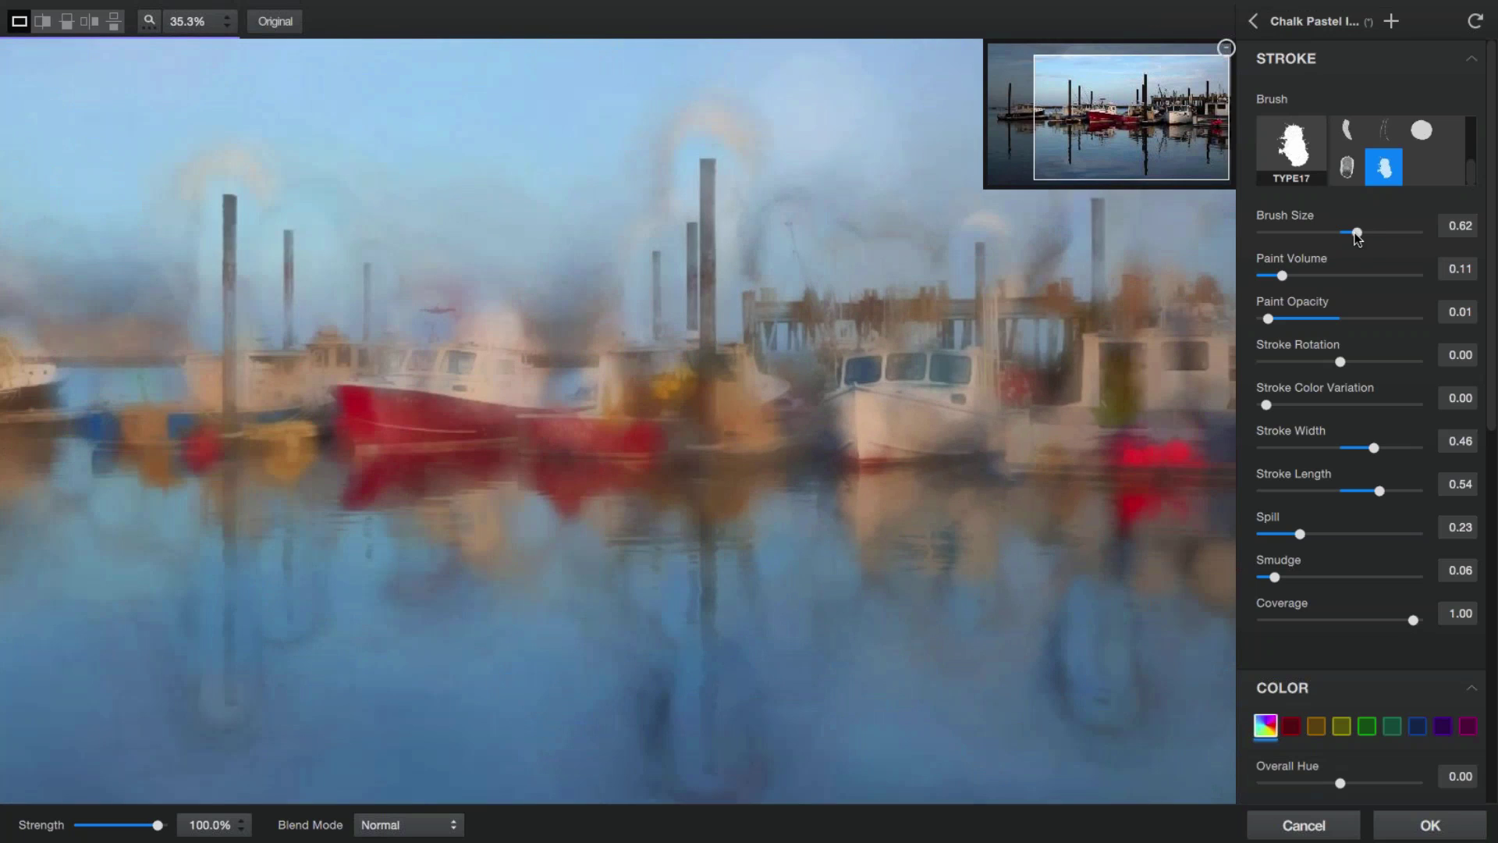
{"action": "left_click_drag", "start_coordinate": [1356, 234], "coordinate": [1323, 233]}
{"action": "left_click_drag", "start_coordinate": [1281, 275], "coordinate": [1291, 276]}
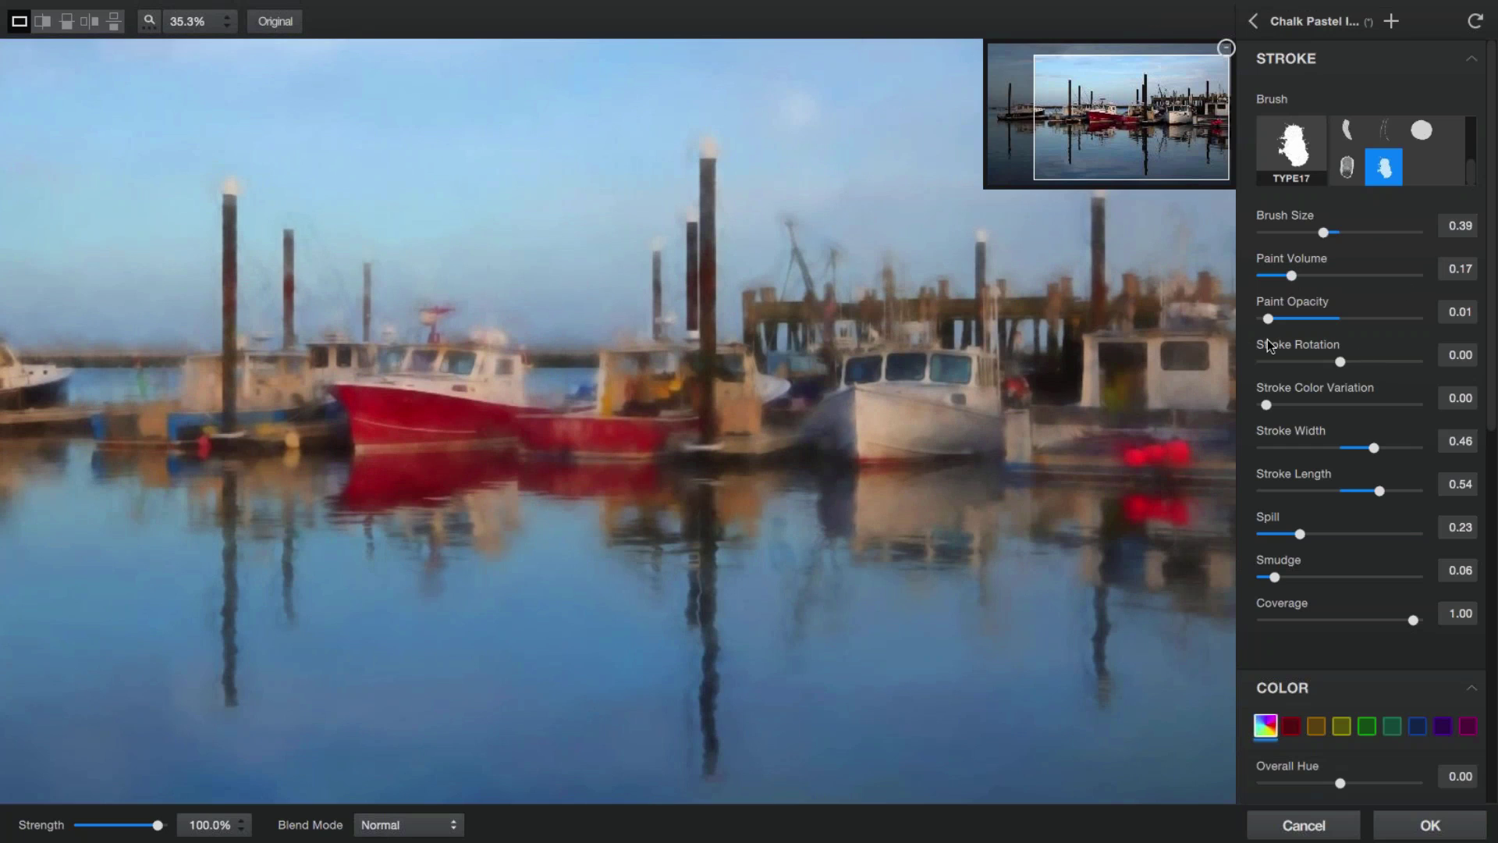
Step: Set the stroke's Paint Opacity to 0.05 and its Stroke Rotation to 0.14
{"action": "left_click_drag", "start_coordinate": [1270, 317], "coordinate": [1406, 320]}
{"action": "left_click_drag", "start_coordinate": [1408, 324], "coordinate": [1253, 324]}
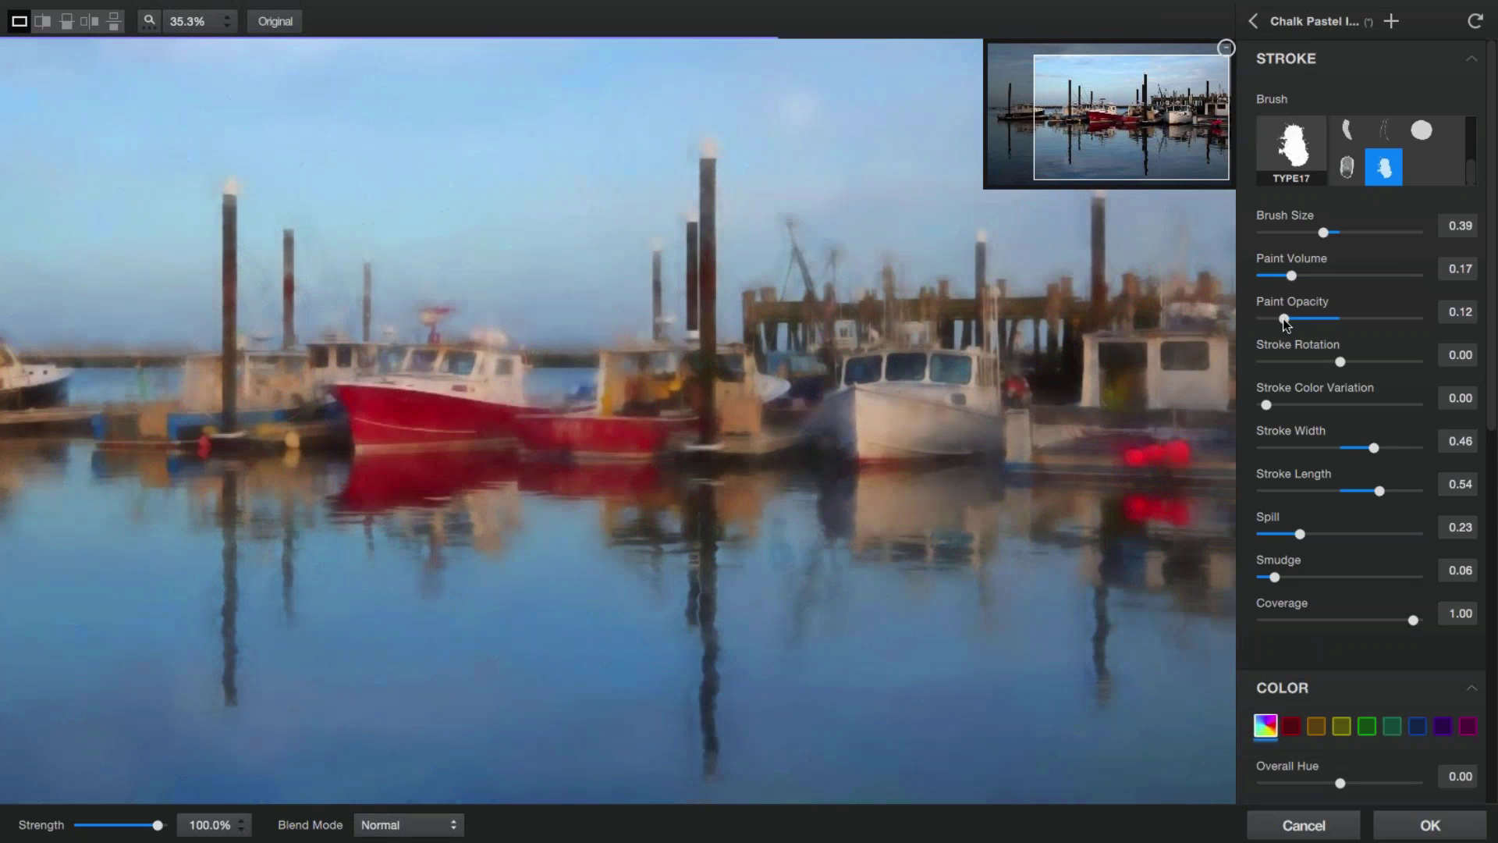
{"action": "mouse_move", "coordinate": [1254, 325]}
{"action": "left_mouse_down"}
{"action": "mouse_move", "coordinate": [1286, 324]}
{"action": "mouse_move", "coordinate": [1271, 322]}
{"action": "left_mouse_up"}
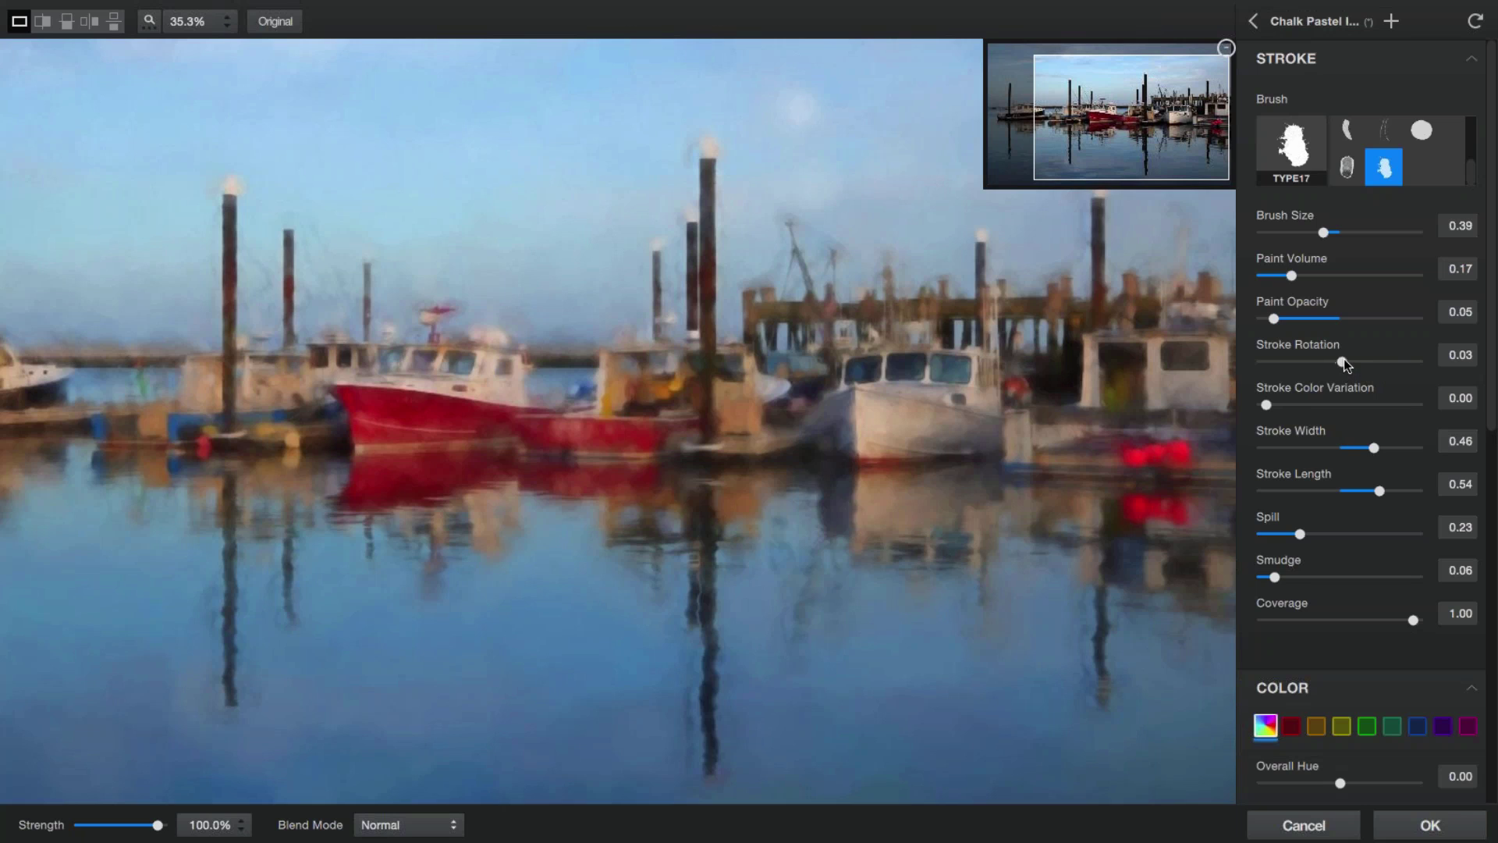
{"action": "left_click_drag", "start_coordinate": [1346, 359], "coordinate": [1348, 361]}
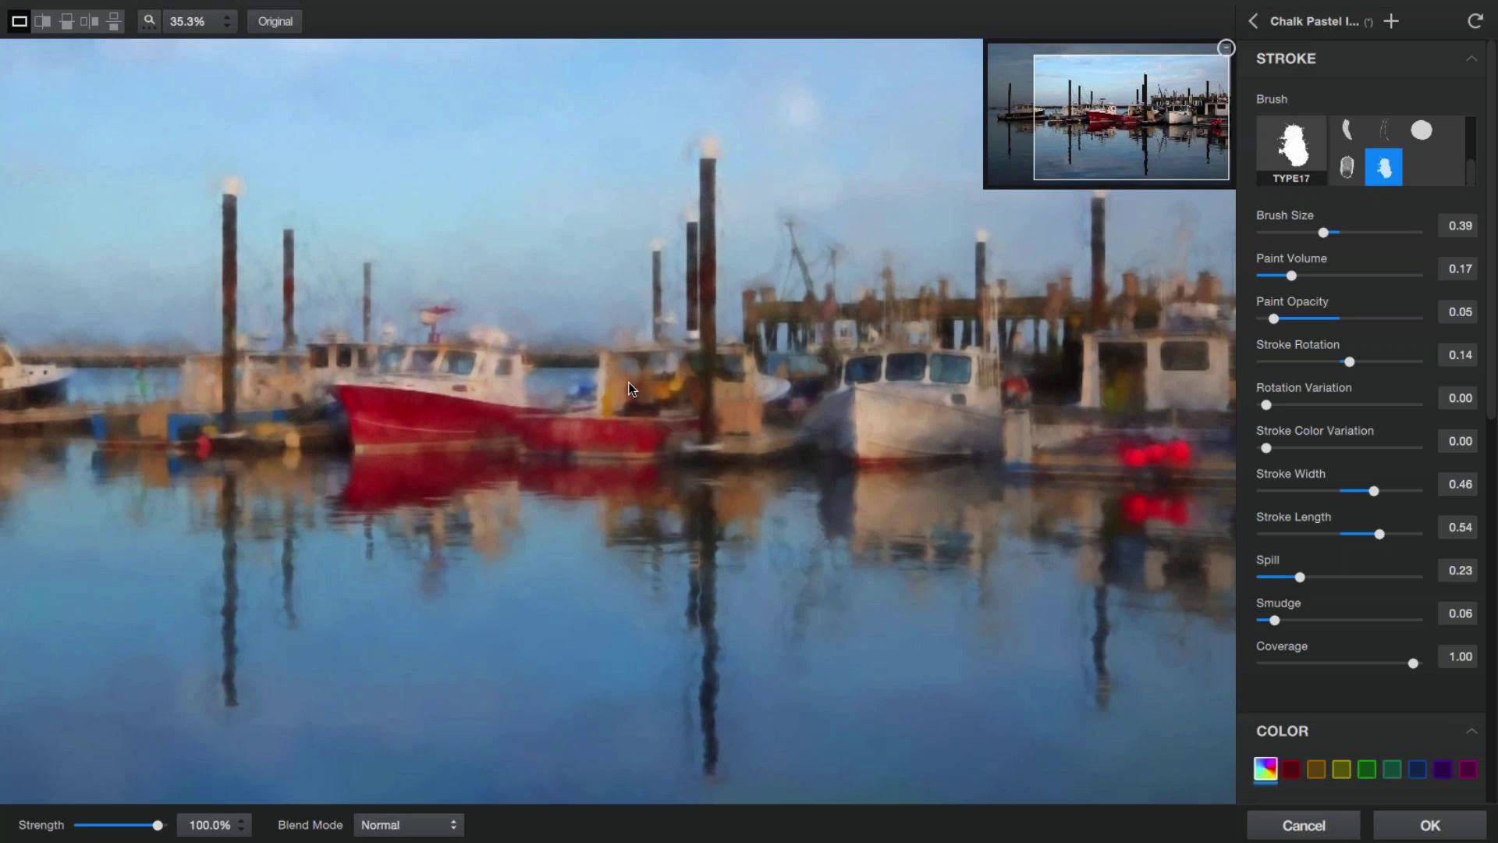
Step: Examine the adjusted strokes across the whole harbor image and magnified to about 49% on the boats
{"action": "scroll", "coordinate": [690, 394], "scroll_direction": "down", "scroll_amount": 1}
{"action": "scroll", "coordinate": [698, 408], "scroll_direction": "down", "scroll_amount": 1}
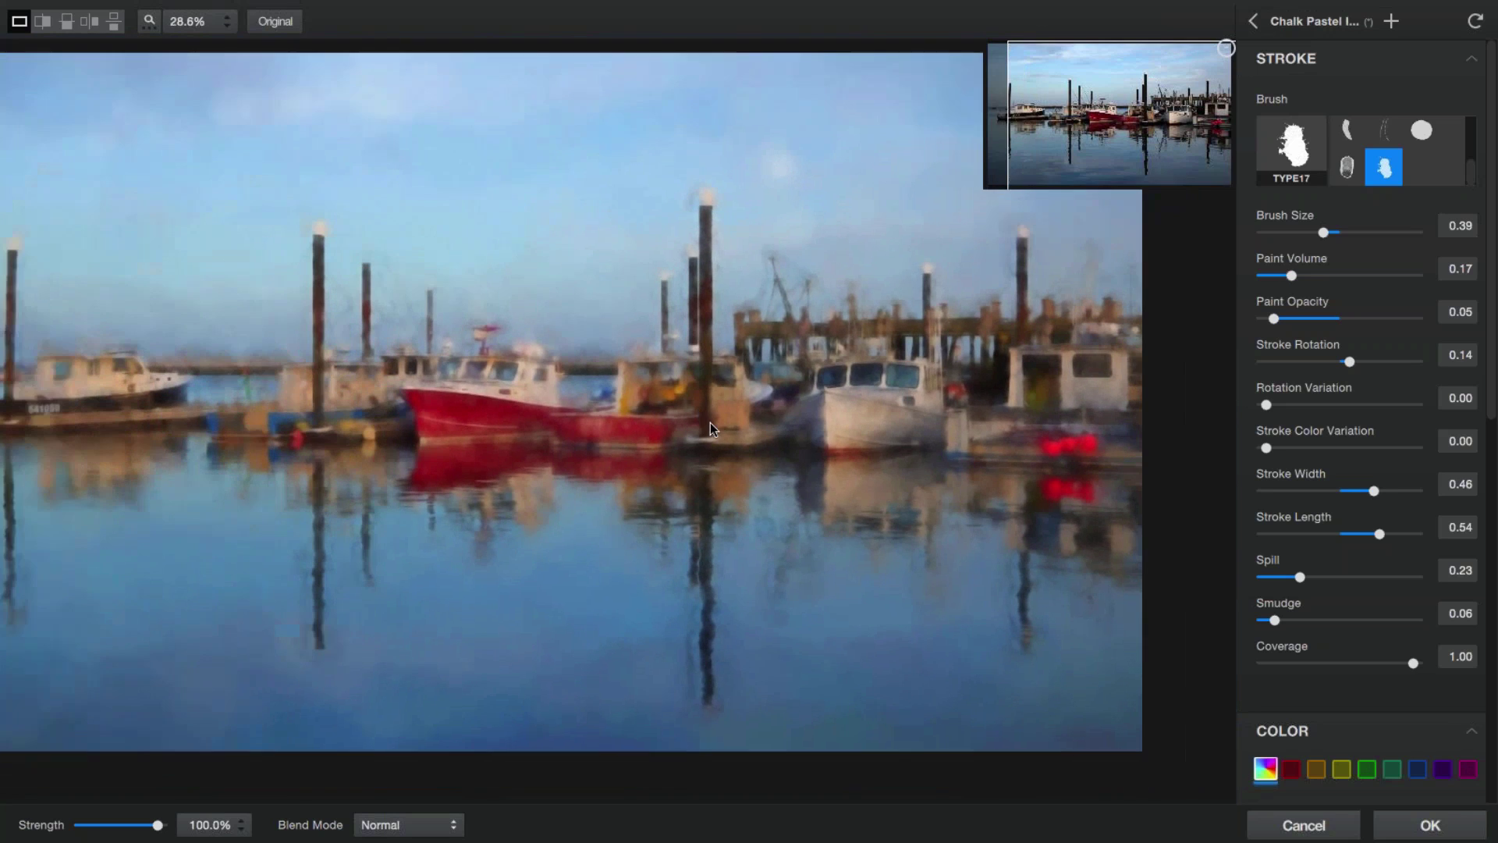
{"action": "scroll", "coordinate": [710, 423], "scroll_direction": "down", "scroll_amount": 1}
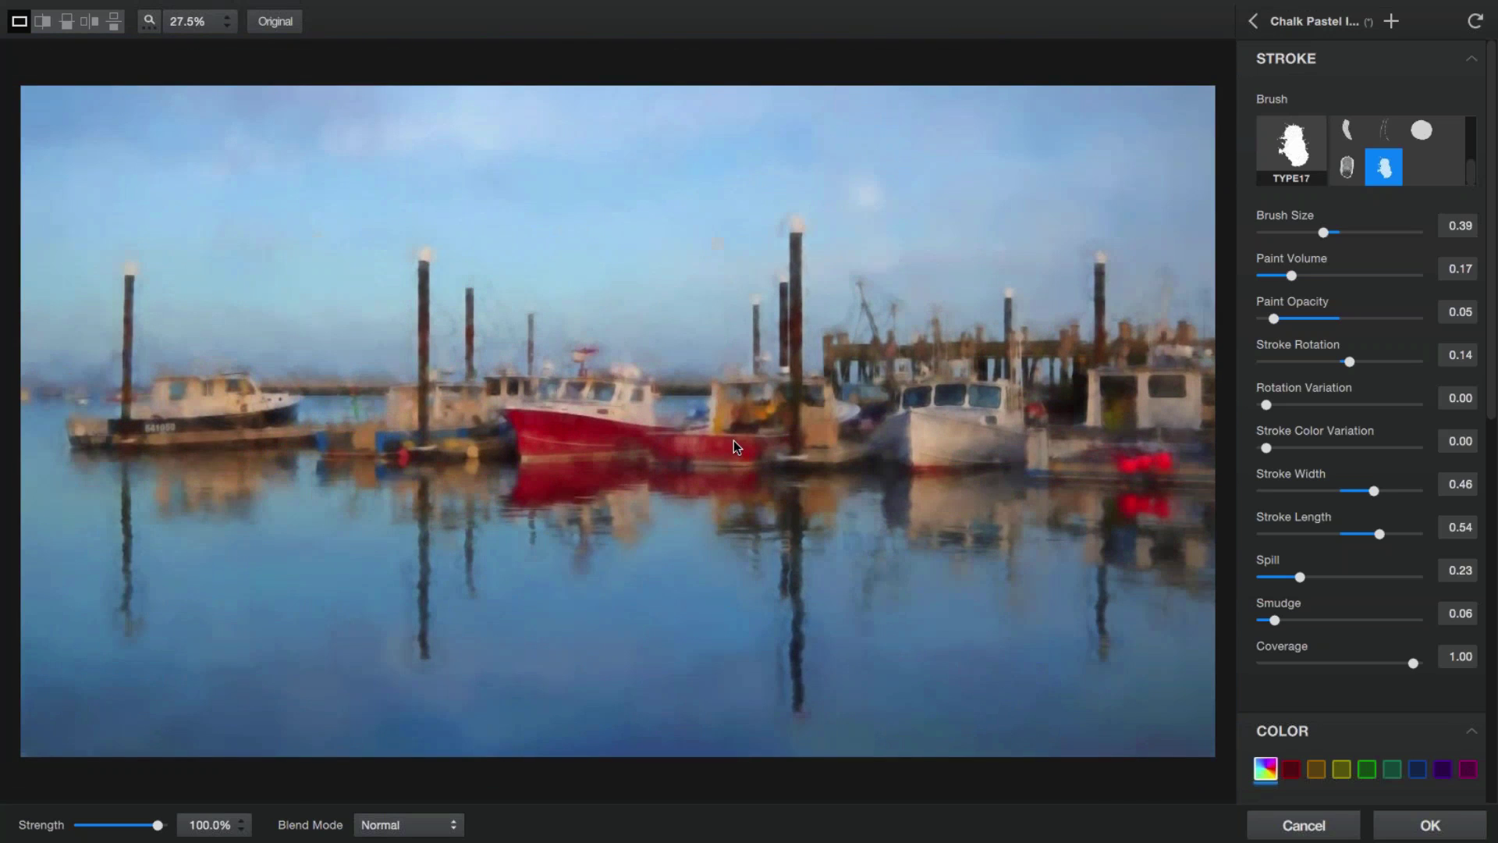
{"action": "scroll", "coordinate": [734, 440], "scroll_direction": "up", "scroll_amount": 1}
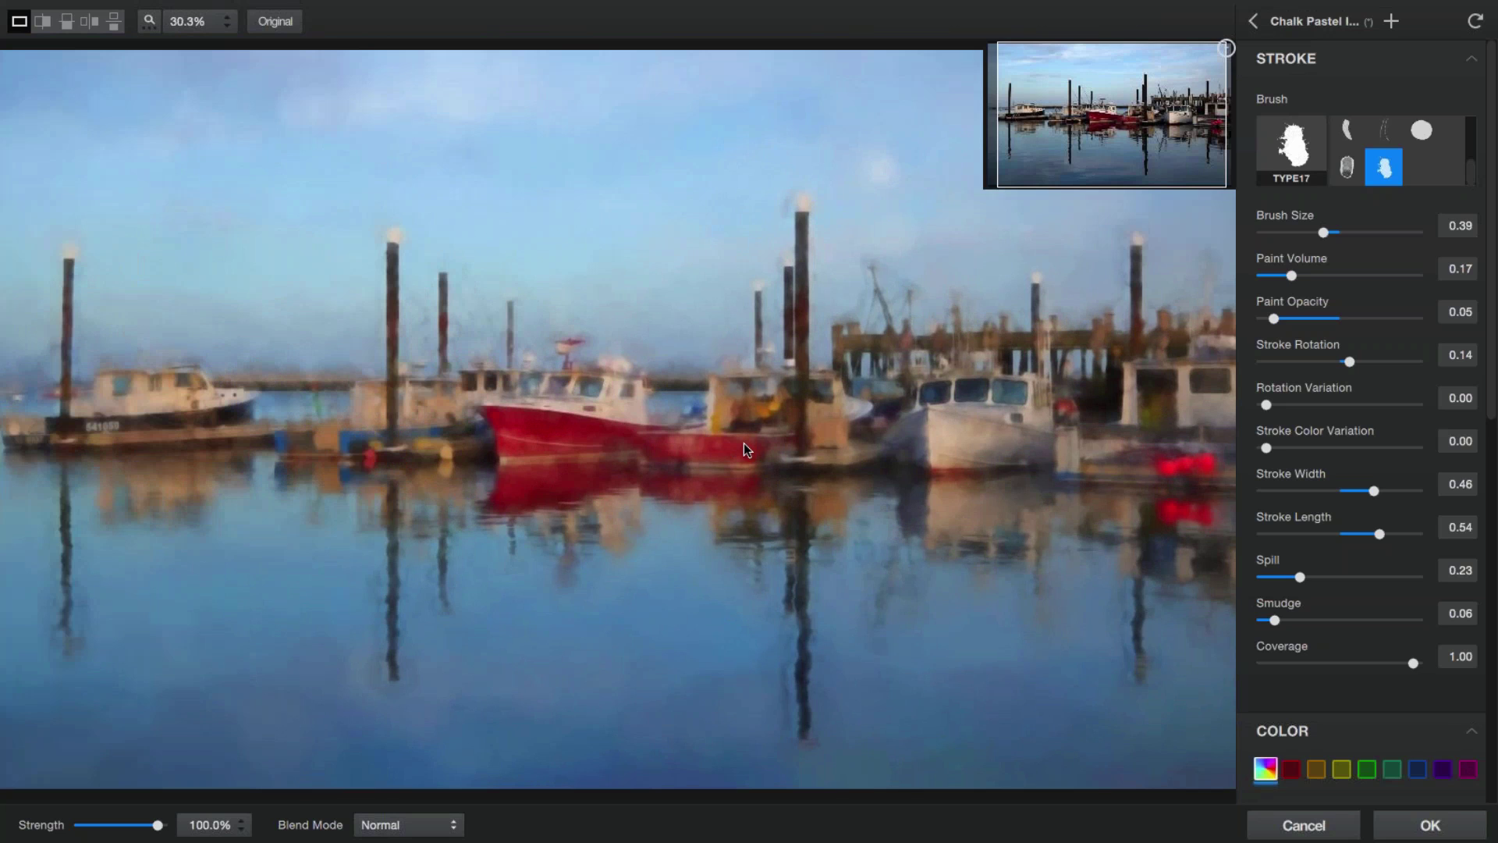
{"action": "scroll", "coordinate": [742, 443], "scroll_direction": "up", "scroll_amount": 4}
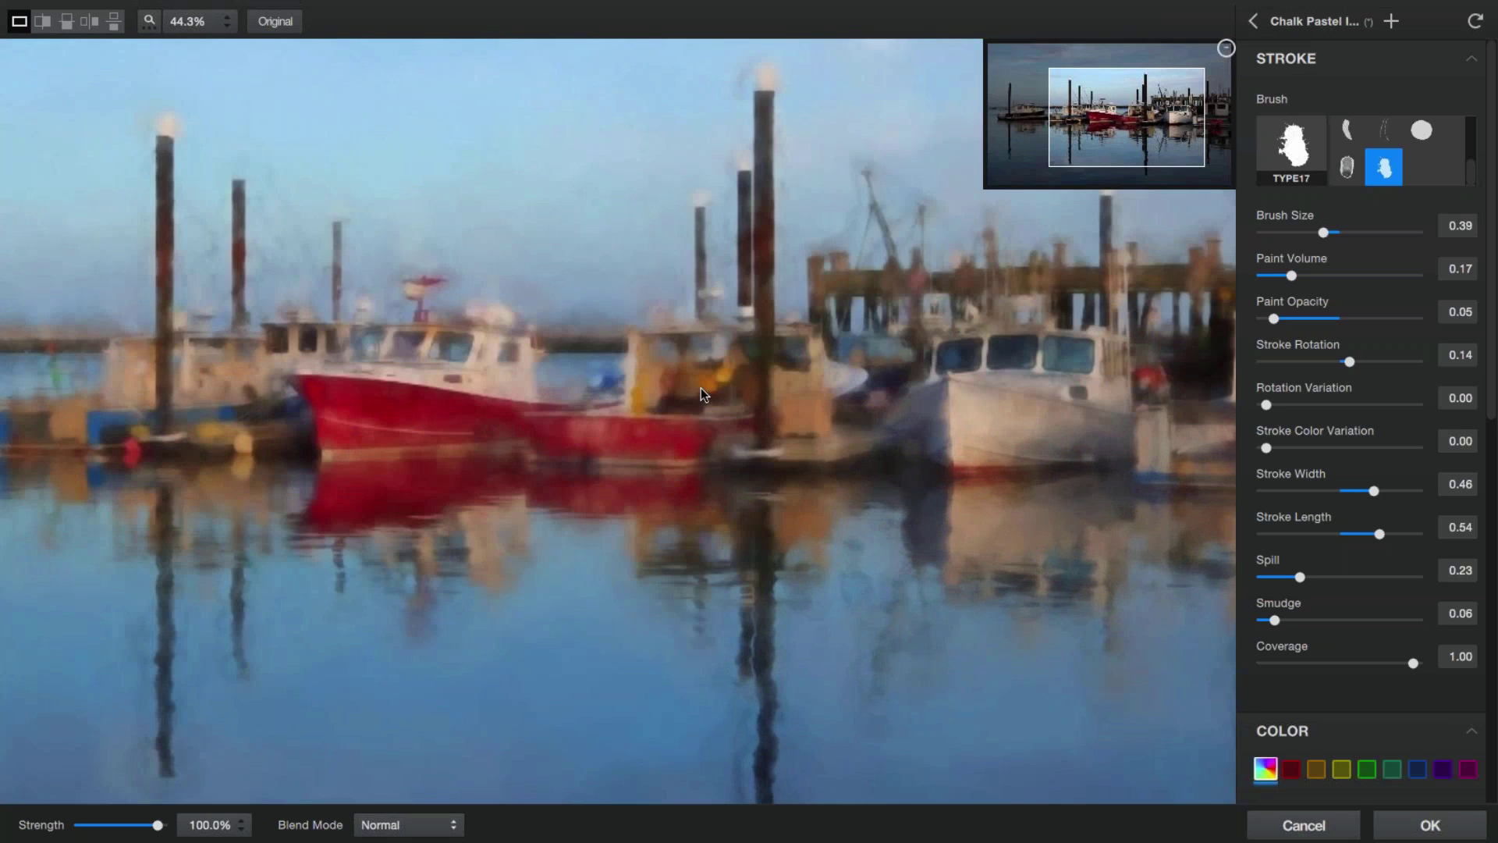
{"action": "scroll", "coordinate": [701, 387], "scroll_direction": "up", "scroll_amount": 1}
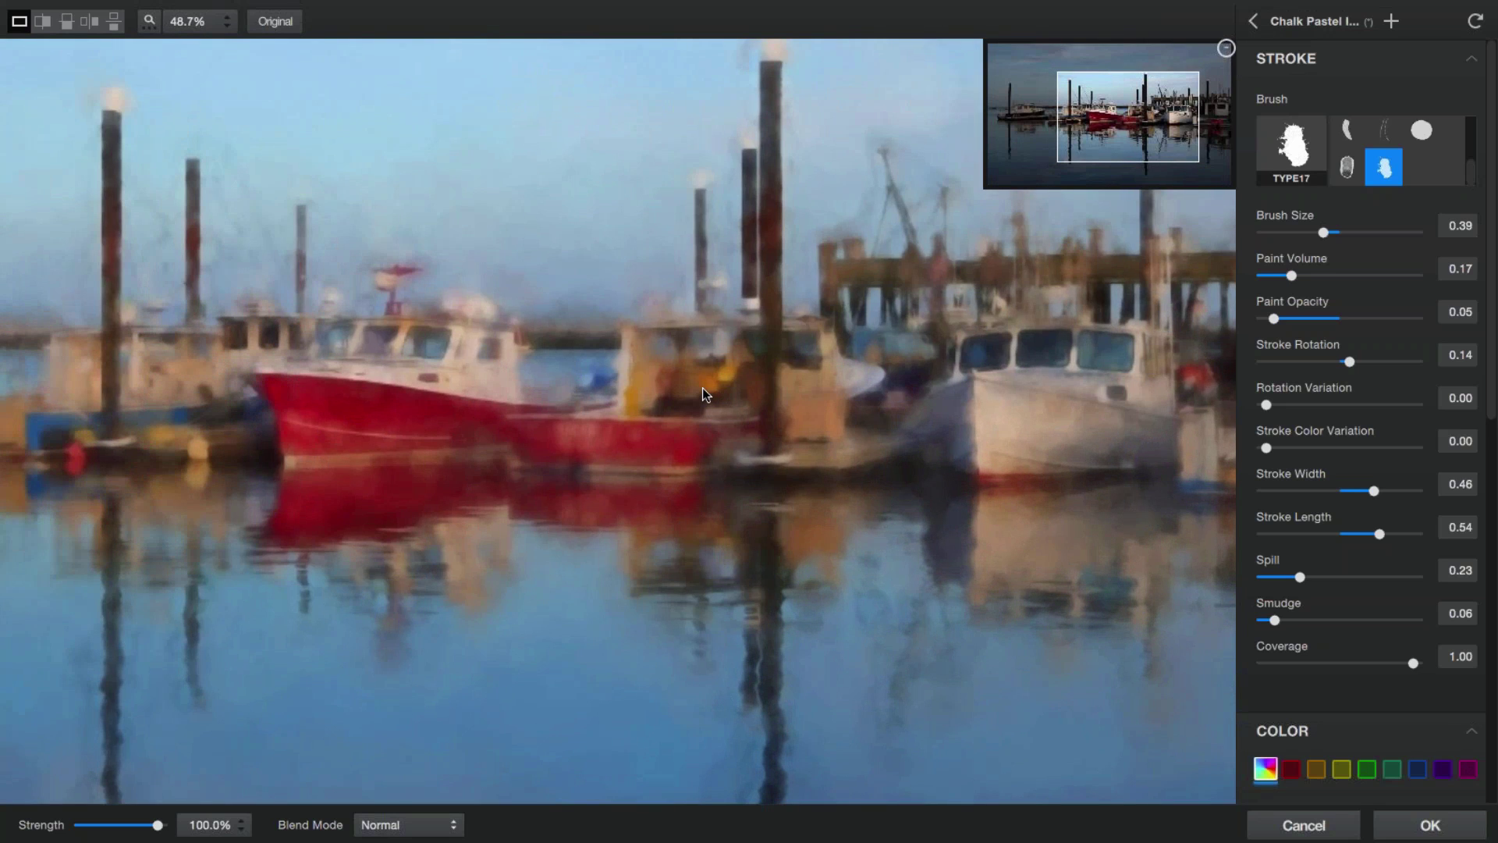
{"action": "scroll", "coordinate": [702, 386], "scroll_direction": "down", "scroll_amount": 3}
{"action": "scroll", "coordinate": [704, 387], "scroll_direction": "down", "scroll_amount": 4}
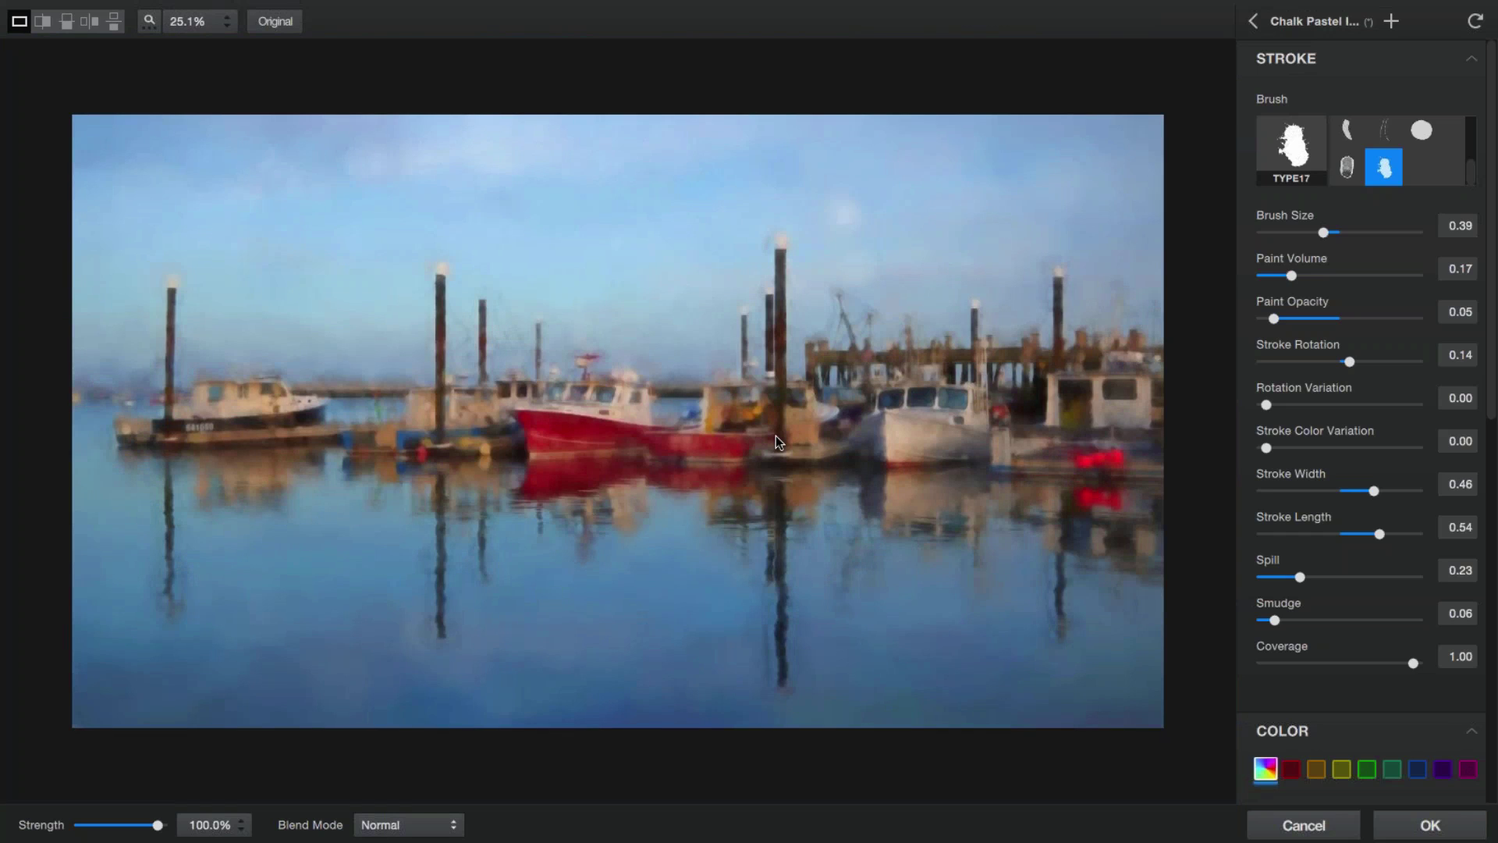
Step: Try a stroke Spill of 0.67 and a Smudge of 0.69, and settle on Spill 0.18 with Smudge 0.12
{"action": "scroll", "coordinate": [775, 435], "scroll_direction": "up", "scroll_amount": 1}
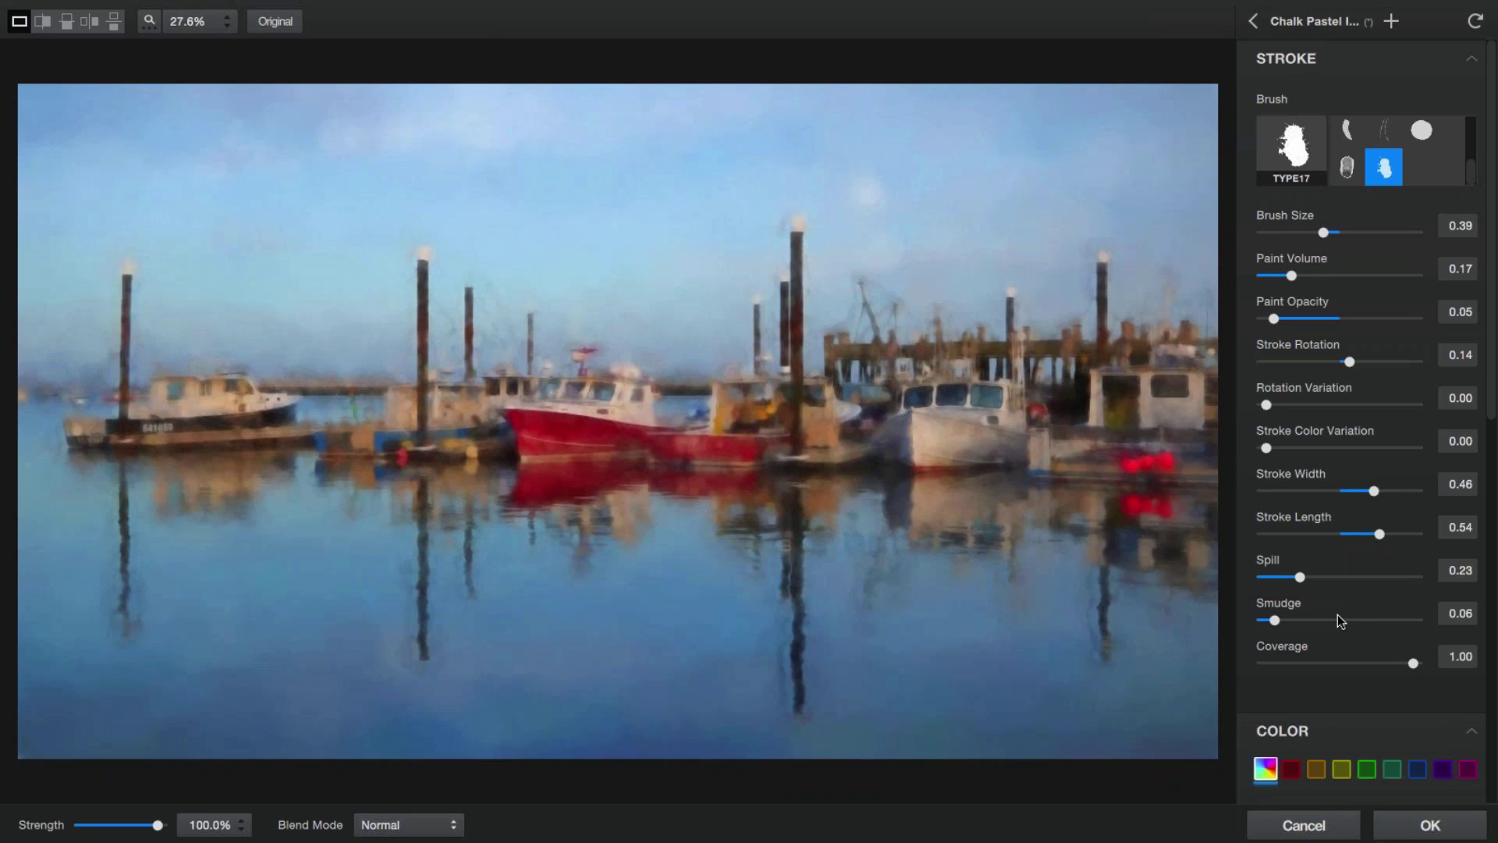
{"action": "scroll", "coordinate": [1328, 574], "scroll_direction": "down", "scroll_amount": 1}
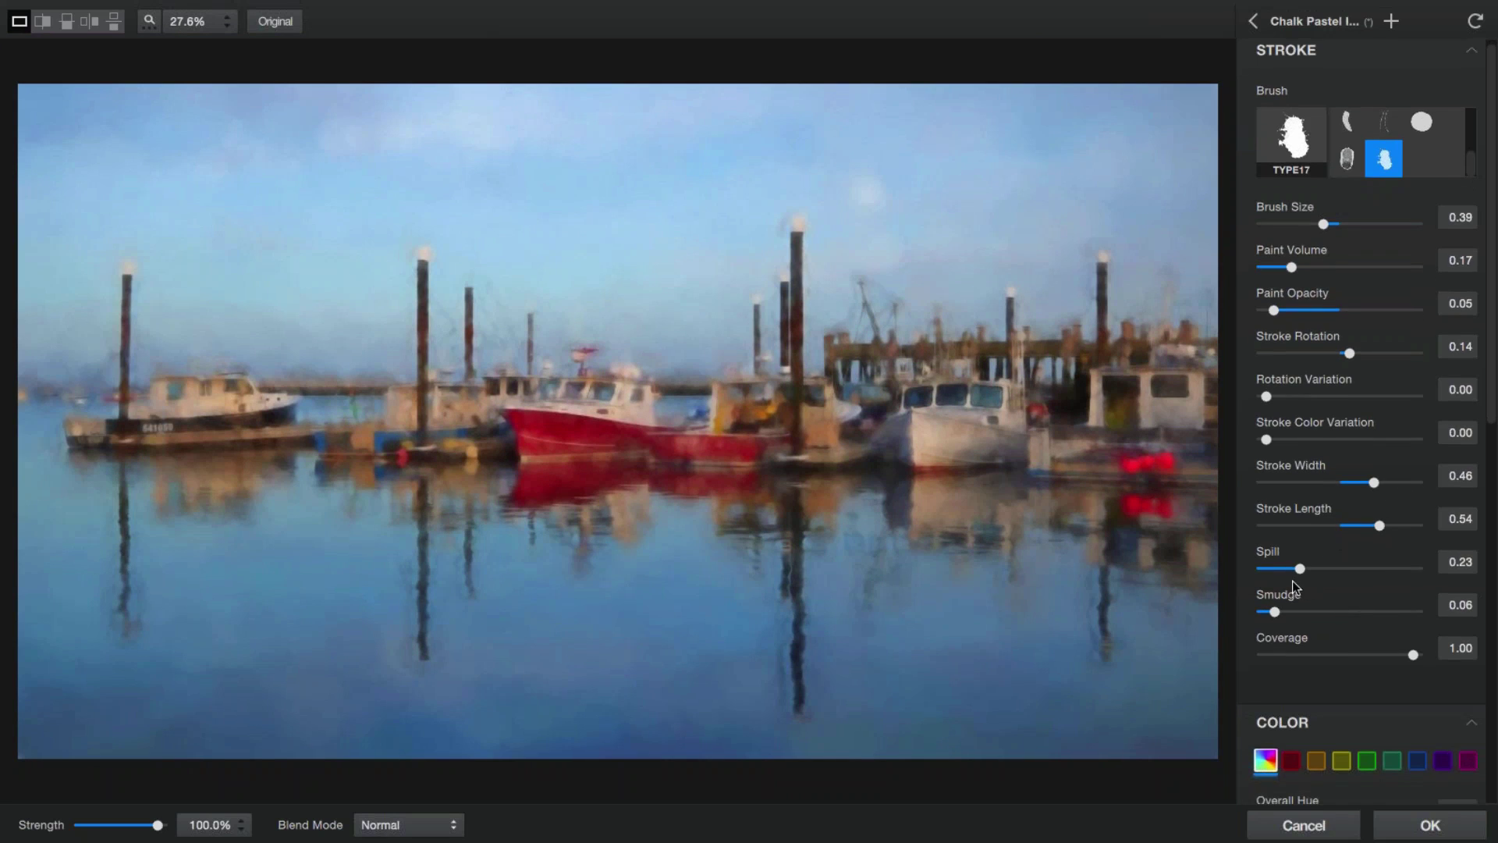
{"action": "scroll", "coordinate": [840, 479], "scroll_direction": "up", "scroll_amount": 10}
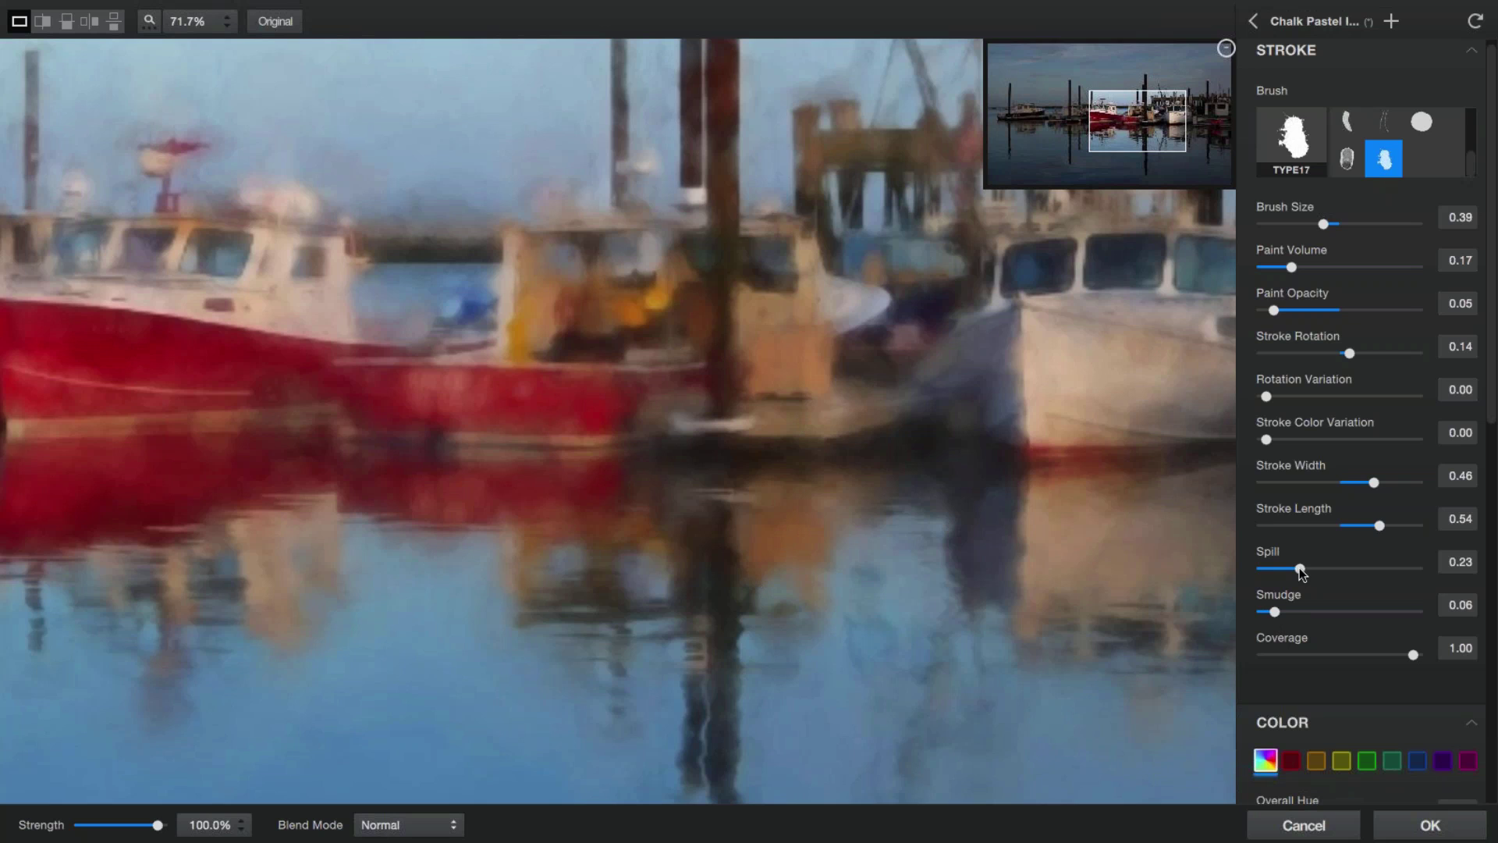
{"action": "left_click_drag", "start_coordinate": [1300, 570], "coordinate": [1365, 578]}
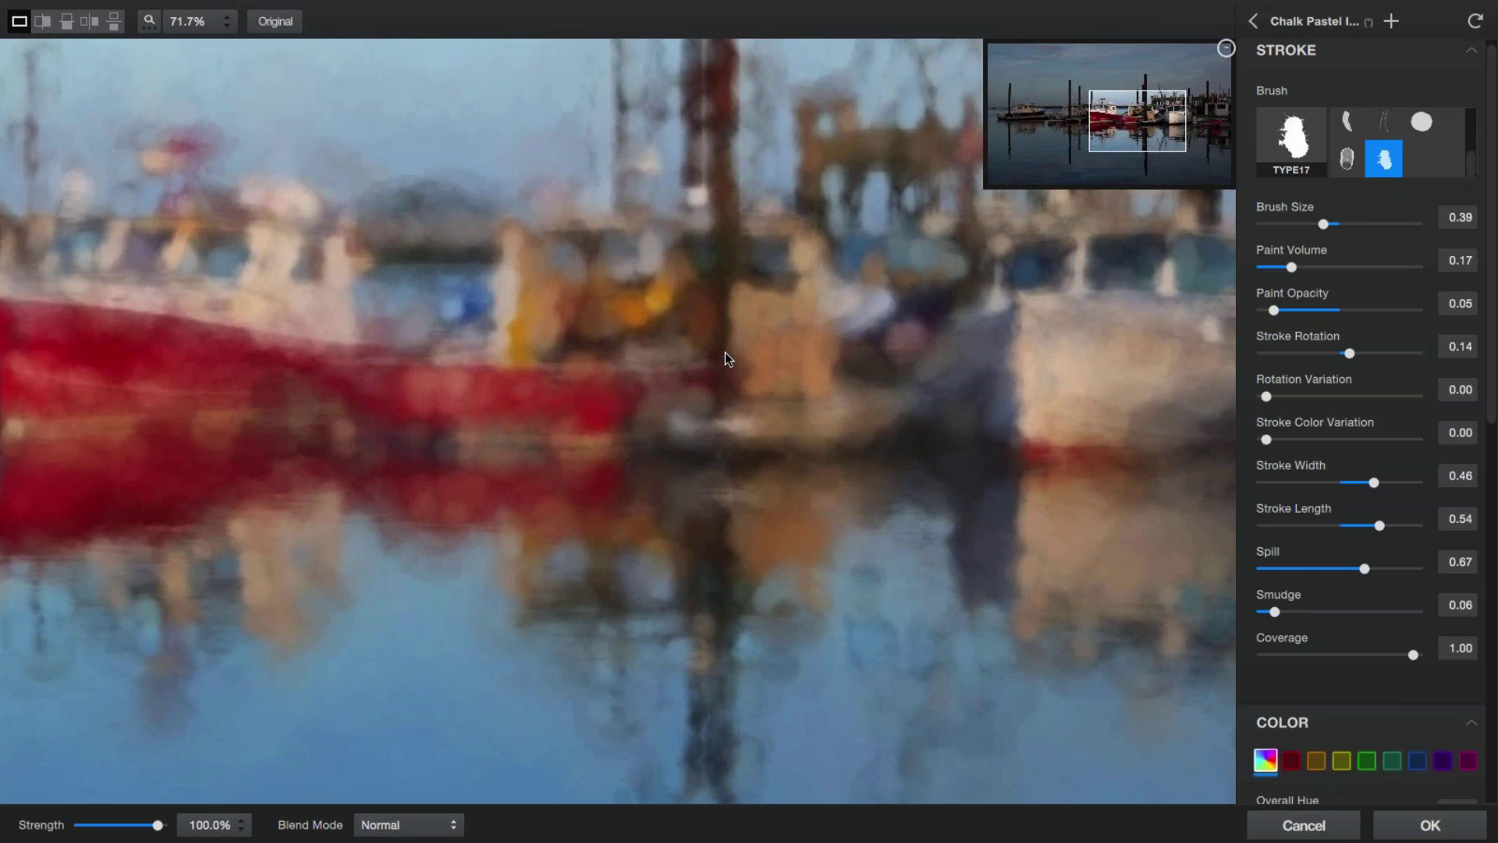
{"action": "left_click", "coordinate": [1363, 571]}
{"action": "mouse_move", "coordinate": [1364, 571]}
{"action": "left_mouse_down"}
{"action": "mouse_move", "coordinate": [1294, 573]}
{"action": "mouse_move", "coordinate": [1287, 615]}
{"action": "mouse_move", "coordinate": [1367, 615]}
{"action": "left_mouse_up"}
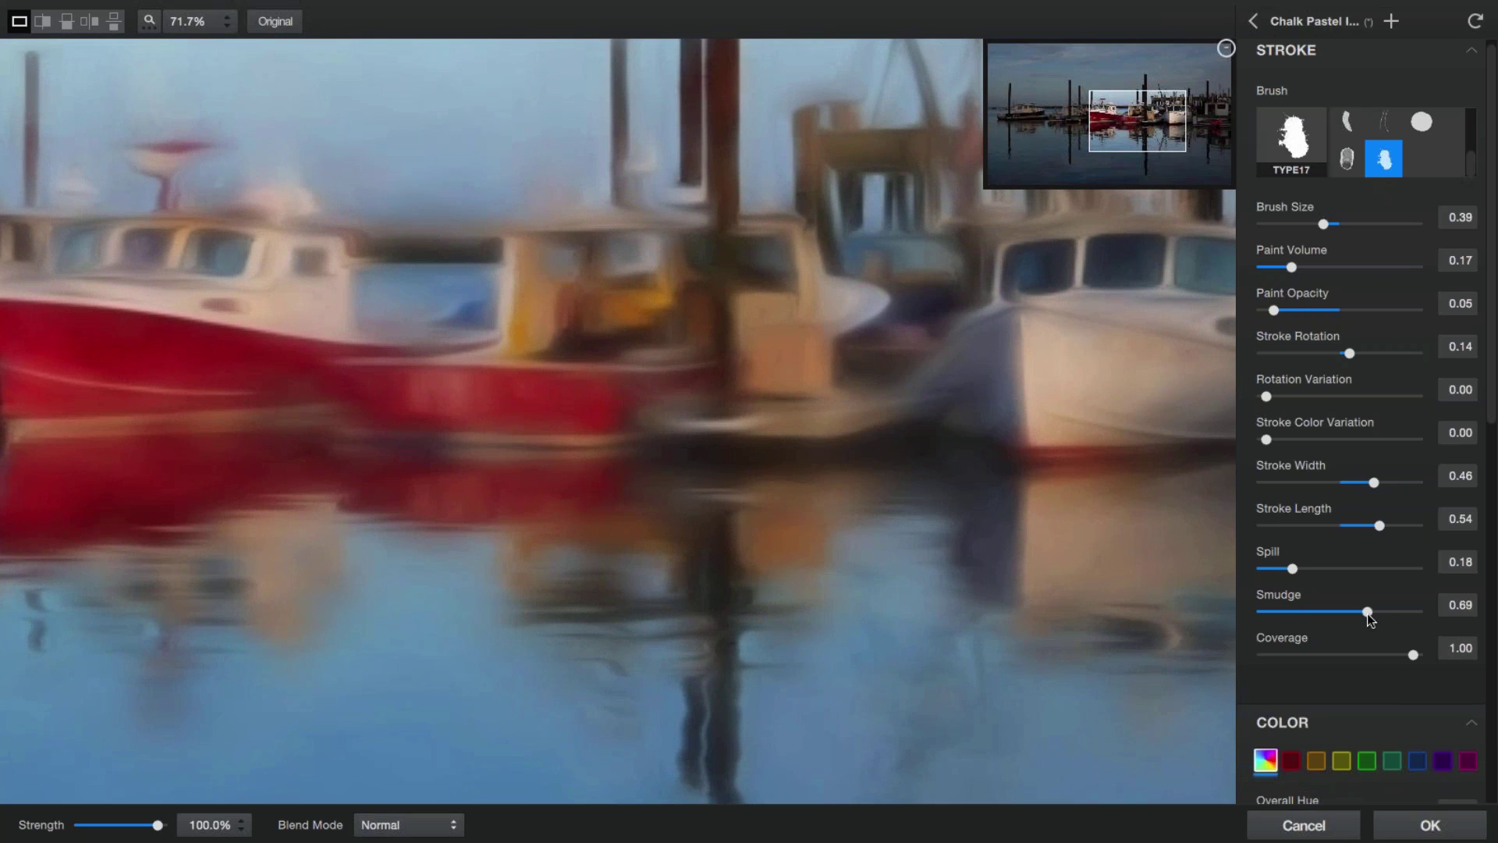
{"action": "left_click_drag", "start_coordinate": [1351, 615], "coordinate": [1283, 620]}
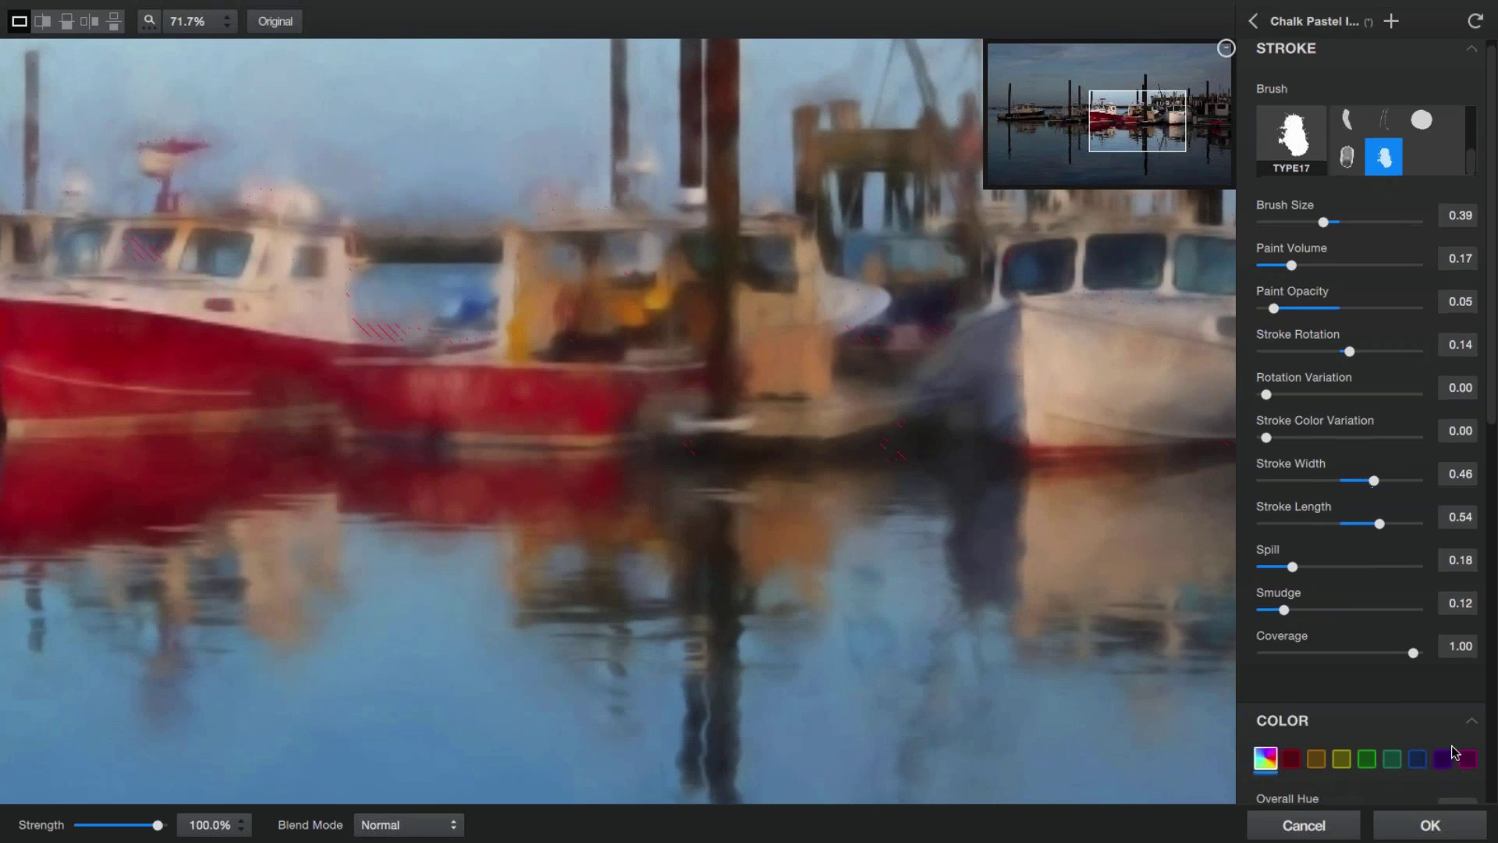
Step: Try reducing the stroke Coverage to 0.65 and 0.38, with the Coverage Transition at 0.00
{"action": "left_click_drag", "start_coordinate": [1413, 654], "coordinate": [1358, 659]}
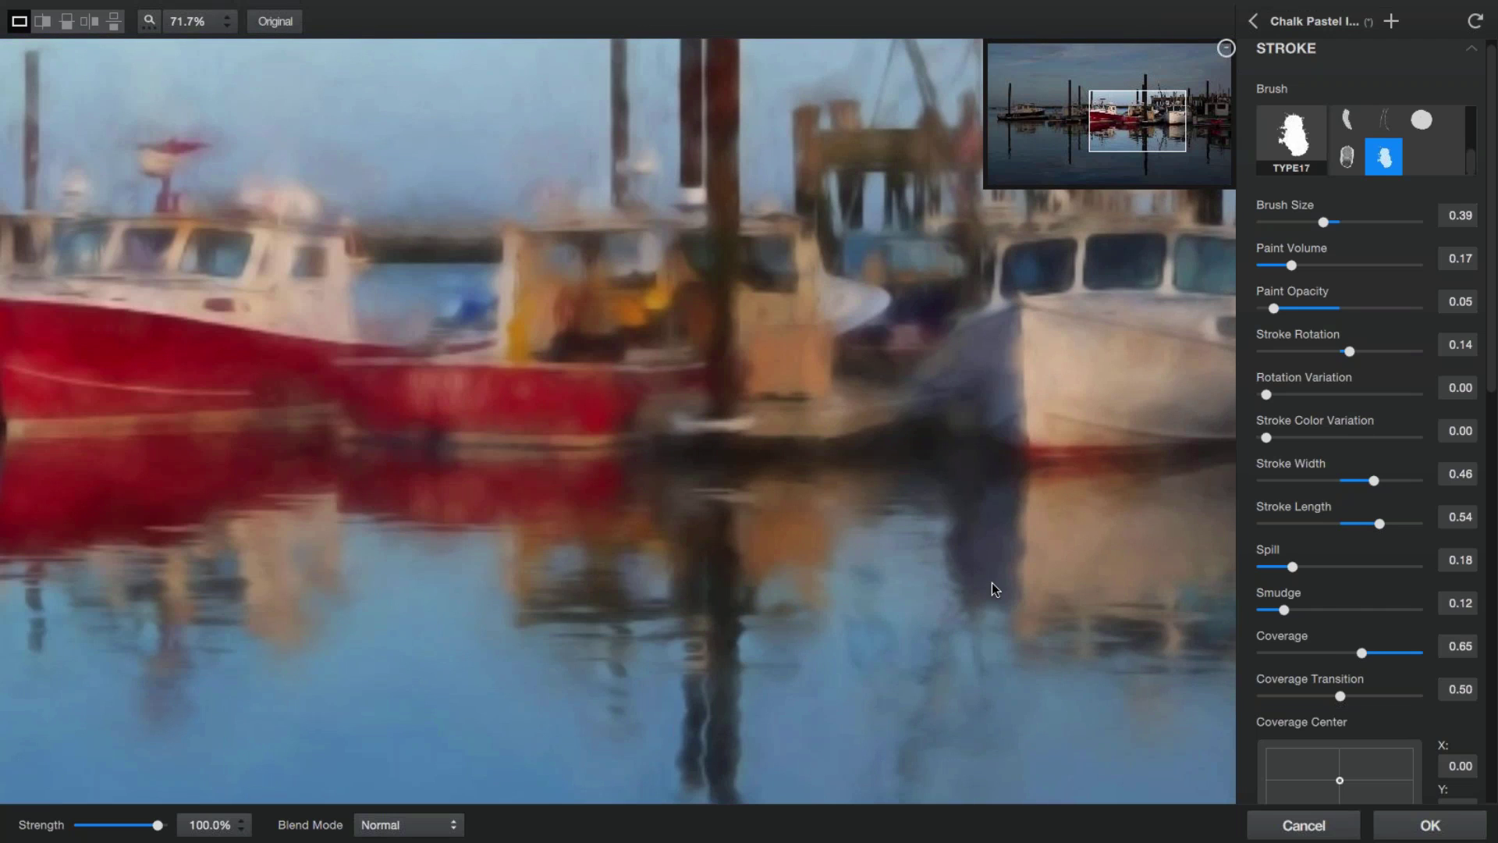
{"action": "scroll", "coordinate": [990, 582], "scroll_direction": "up", "scroll_amount": 1}
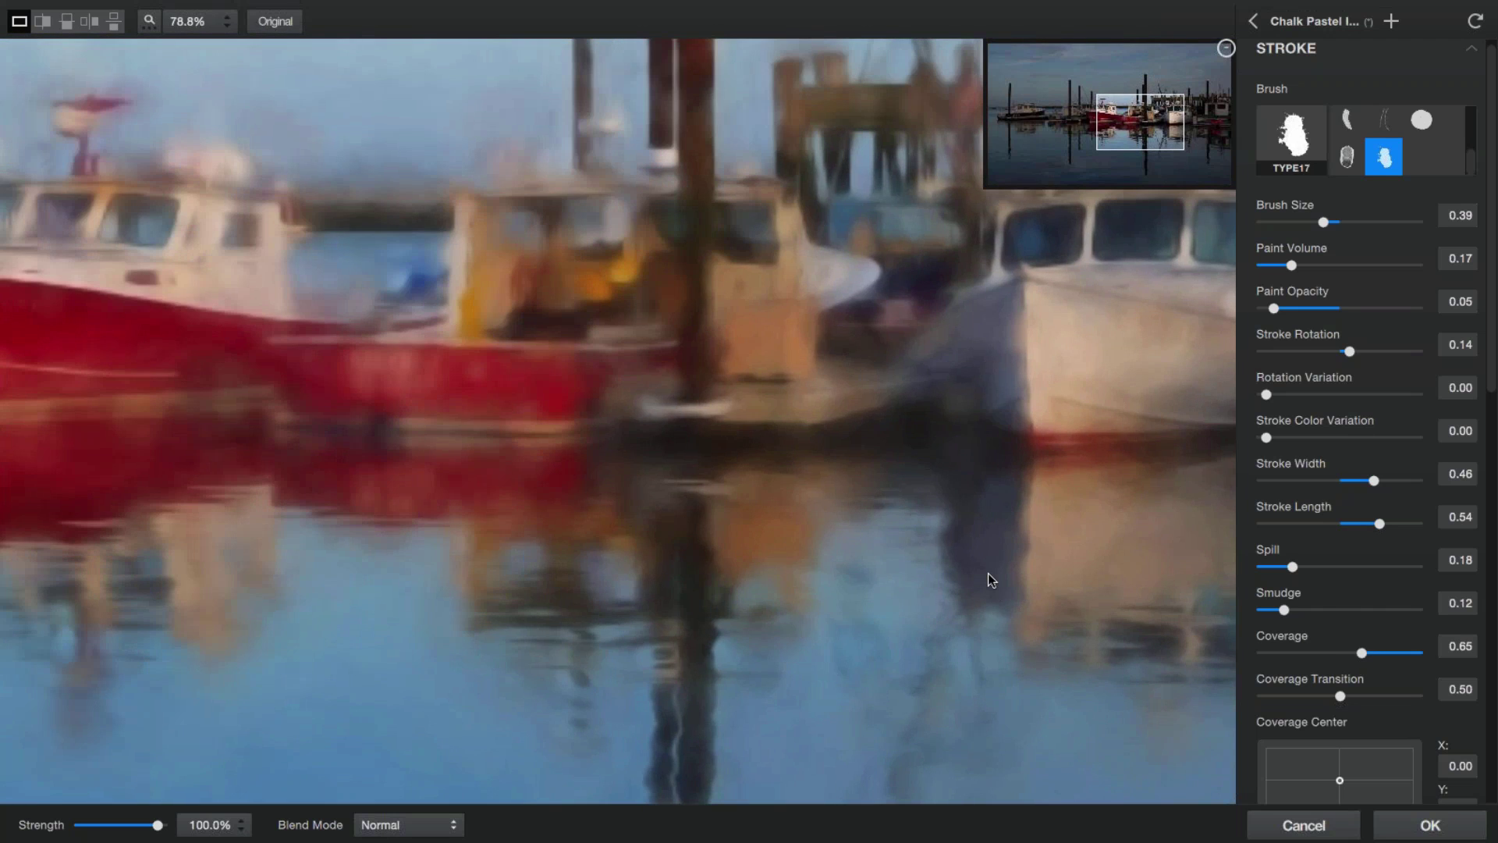
{"action": "scroll", "coordinate": [988, 579], "scroll_direction": "up", "scroll_amount": 2}
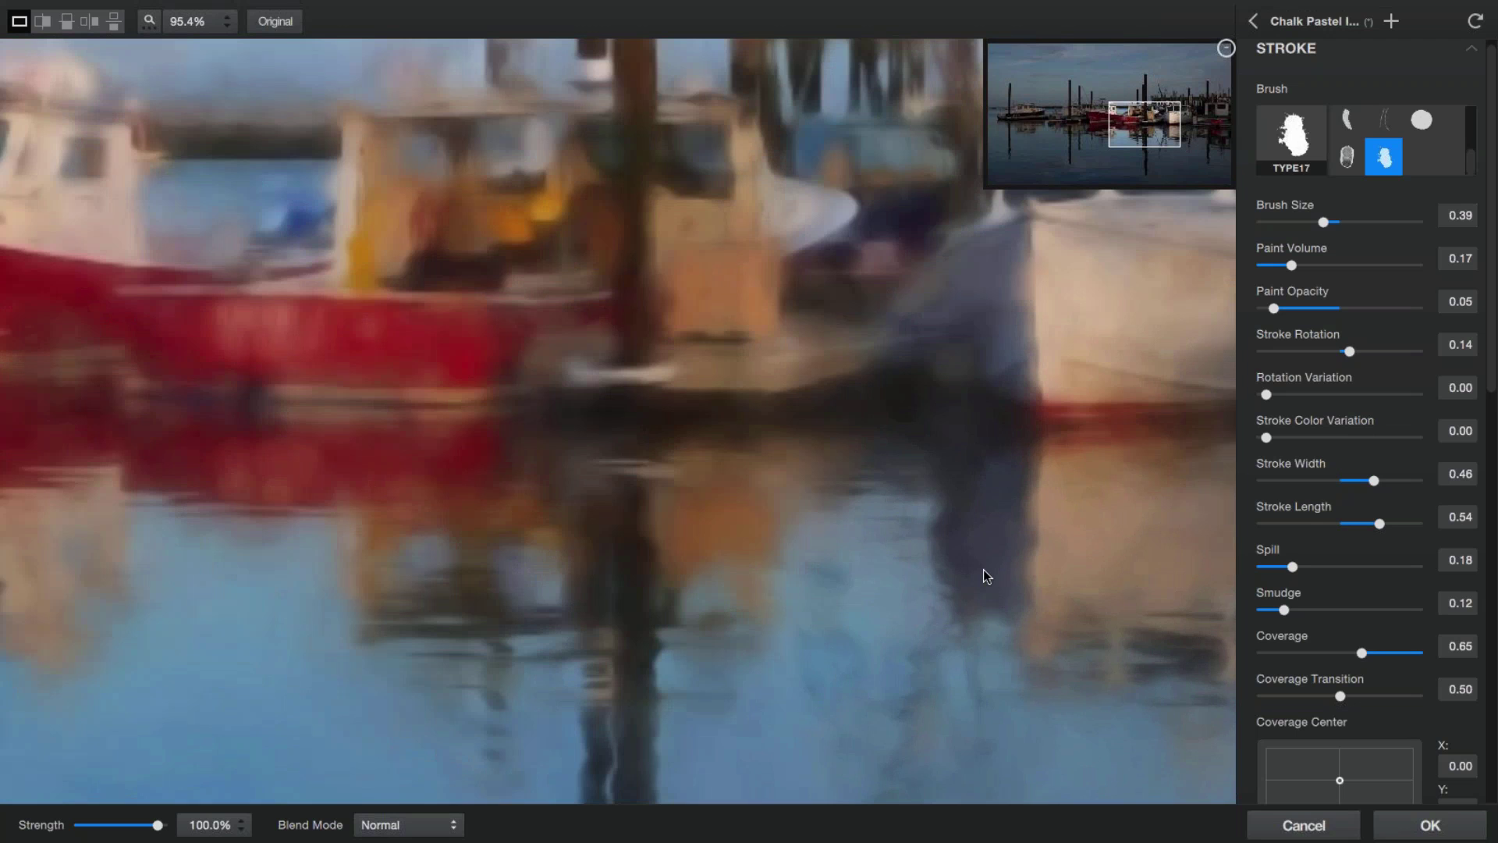
{"action": "scroll", "coordinate": [983, 575], "scroll_direction": "down", "scroll_amount": 10}
{"action": "left_click_drag", "start_coordinate": [1339, 695], "coordinate": [1229, 698]}
{"action": "mouse_move", "coordinate": [1362, 653]}
{"action": "left_mouse_down"}
{"action": "mouse_move", "coordinate": [1262, 649]}
{"action": "mouse_move", "coordinate": [1318, 662]}
{"action": "left_mouse_up"}
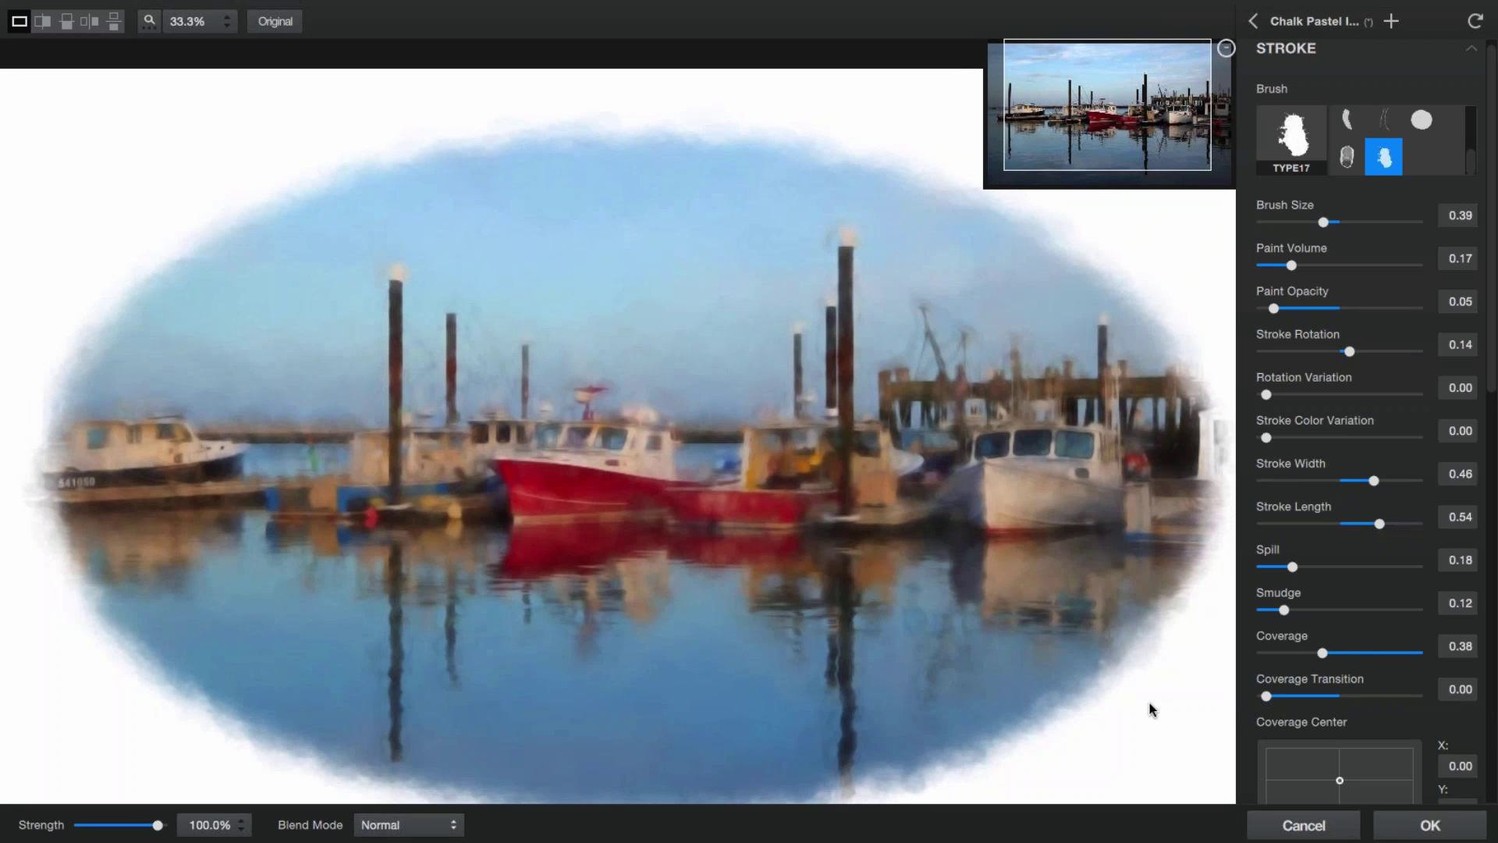
{"action": "scroll", "coordinate": [1149, 702], "scroll_direction": "down", "scroll_amount": 1}
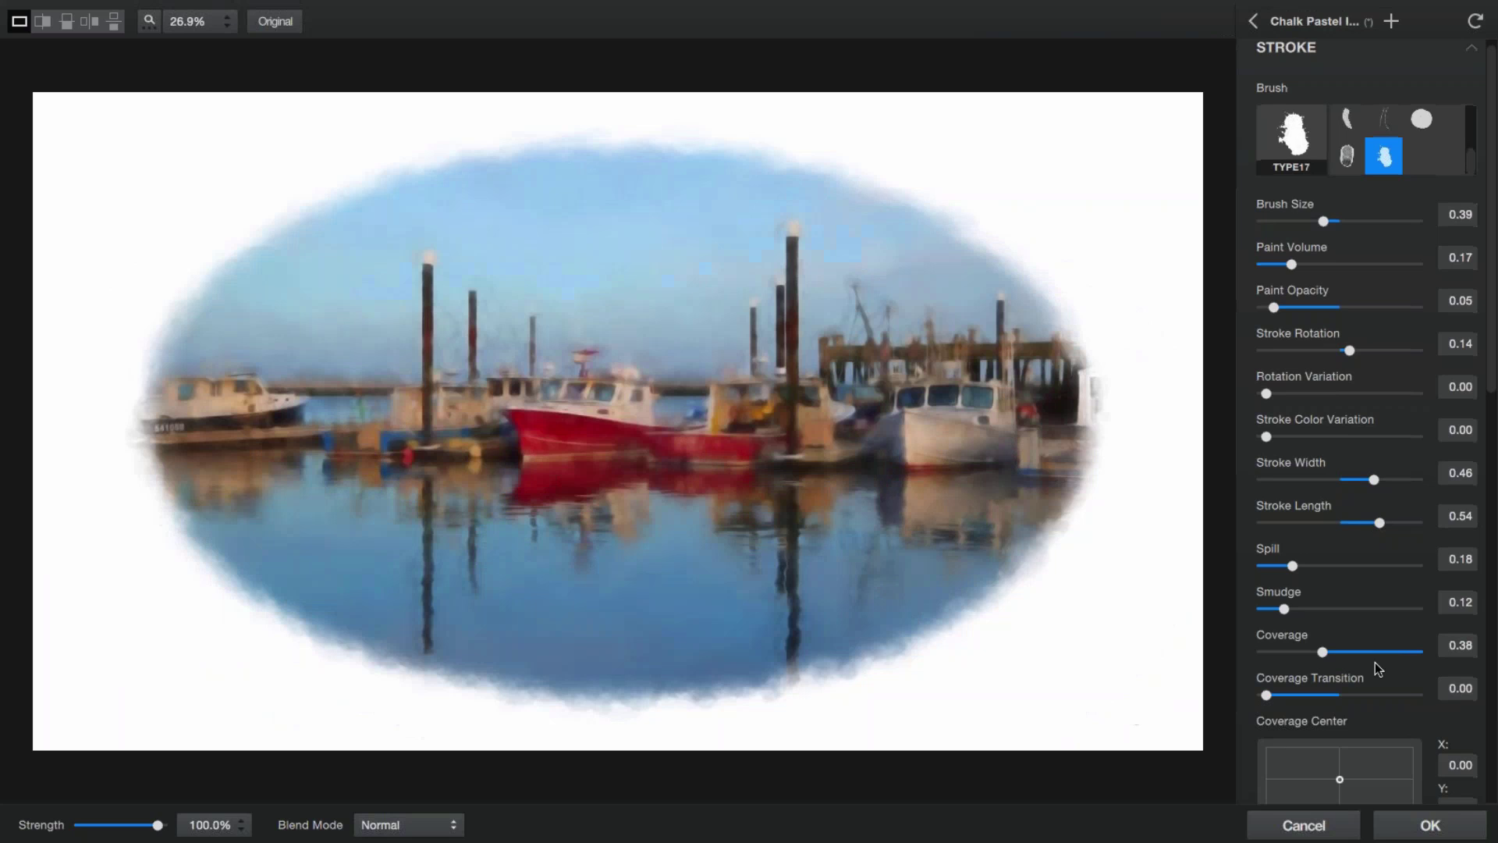
Step: Try shifting the Coverage Center to X 0.38, Y 0.29 and back near the middle, and restore Coverage to 1.00
{"action": "scroll", "coordinate": [1375, 662], "scroll_direction": "down", "scroll_amount": 1}
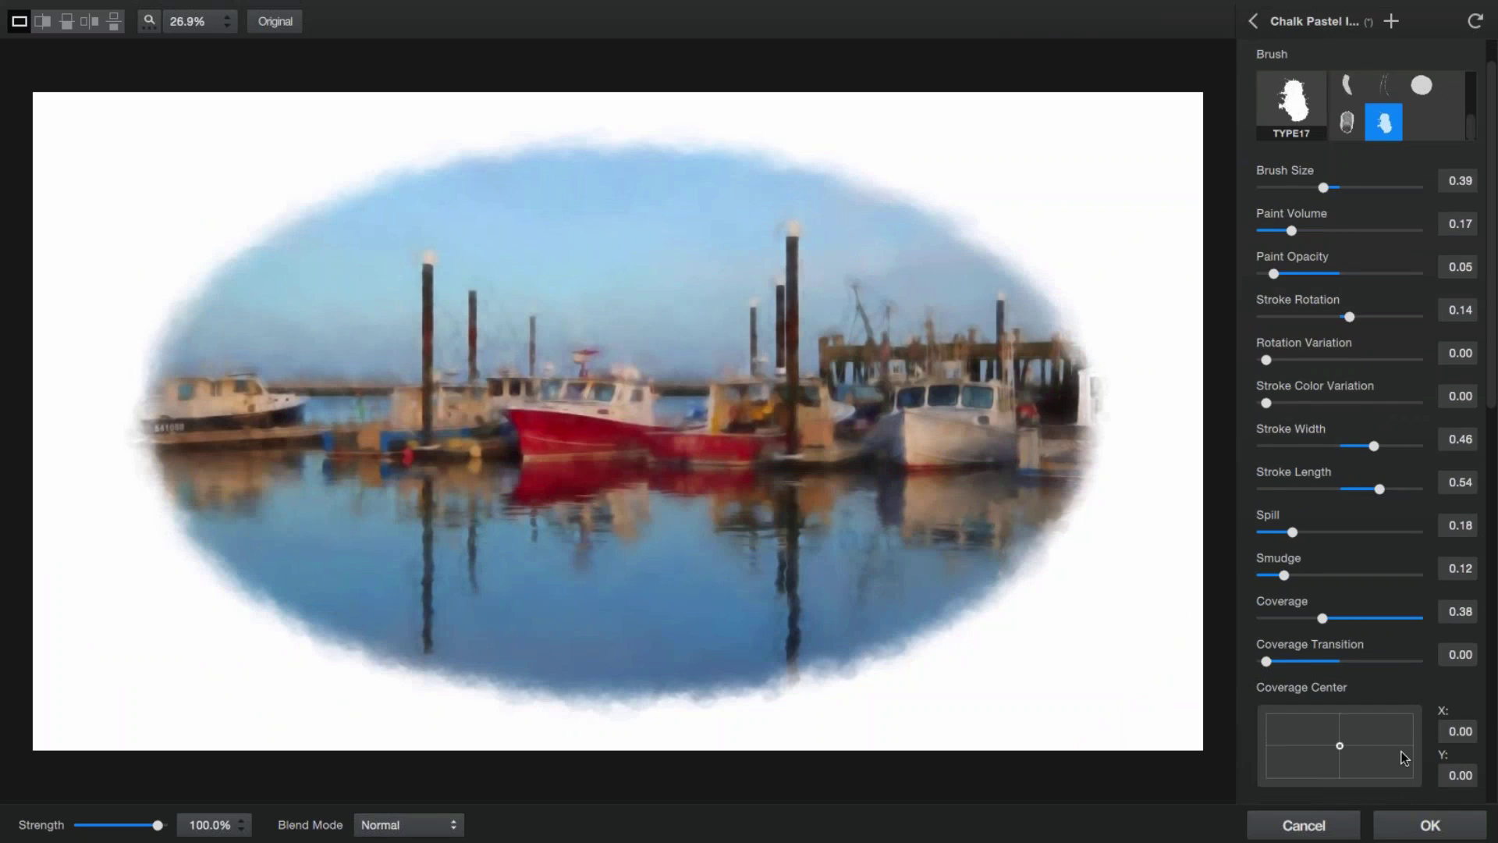
{"action": "scroll", "coordinate": [1406, 762], "scroll_direction": "down", "scroll_amount": 1}
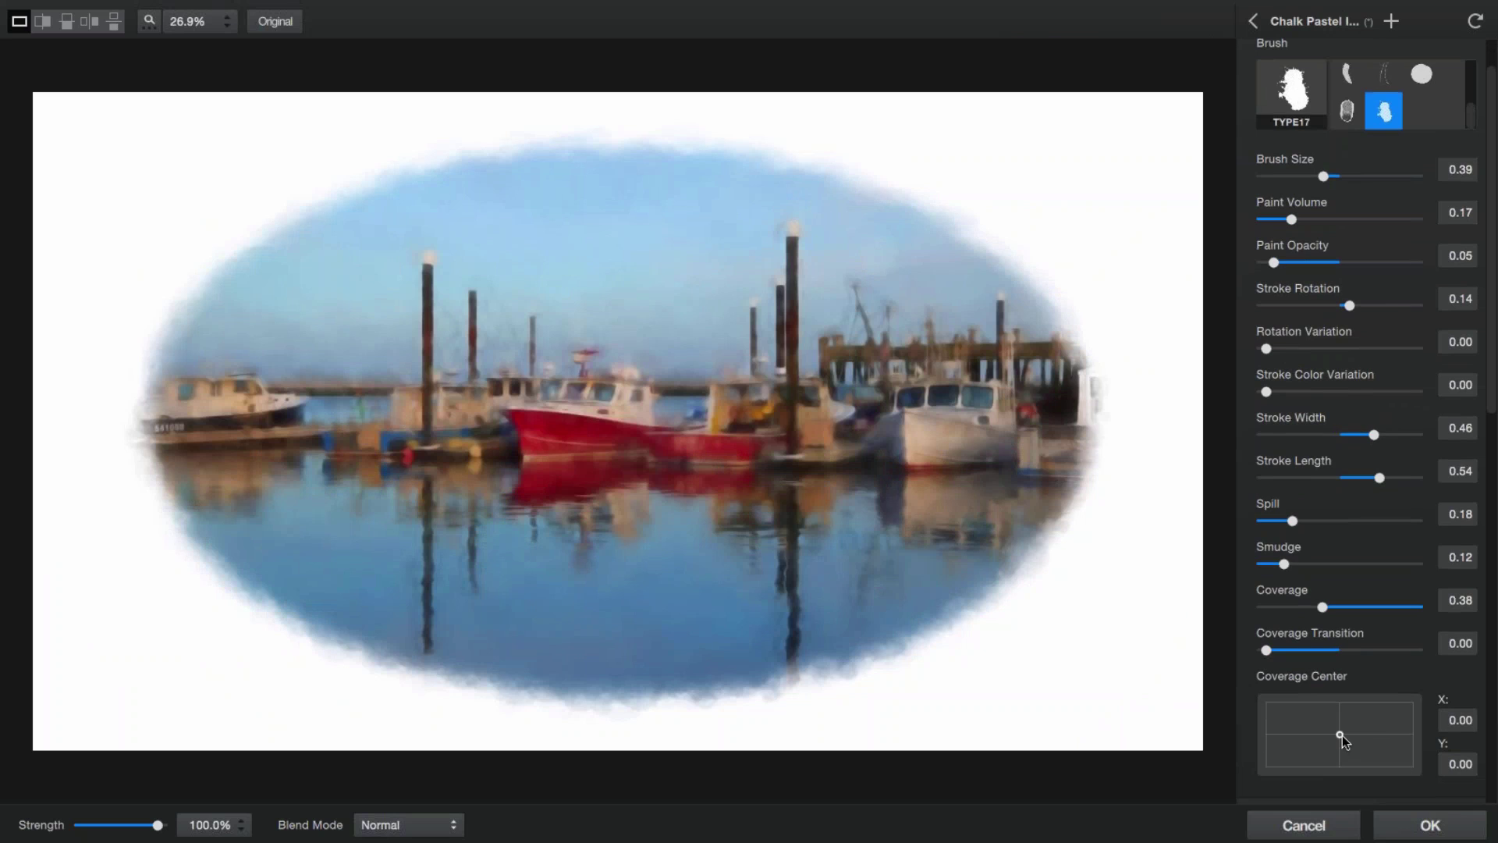
{"action": "left_click_drag", "start_coordinate": [1342, 735], "coordinate": [1366, 730]}
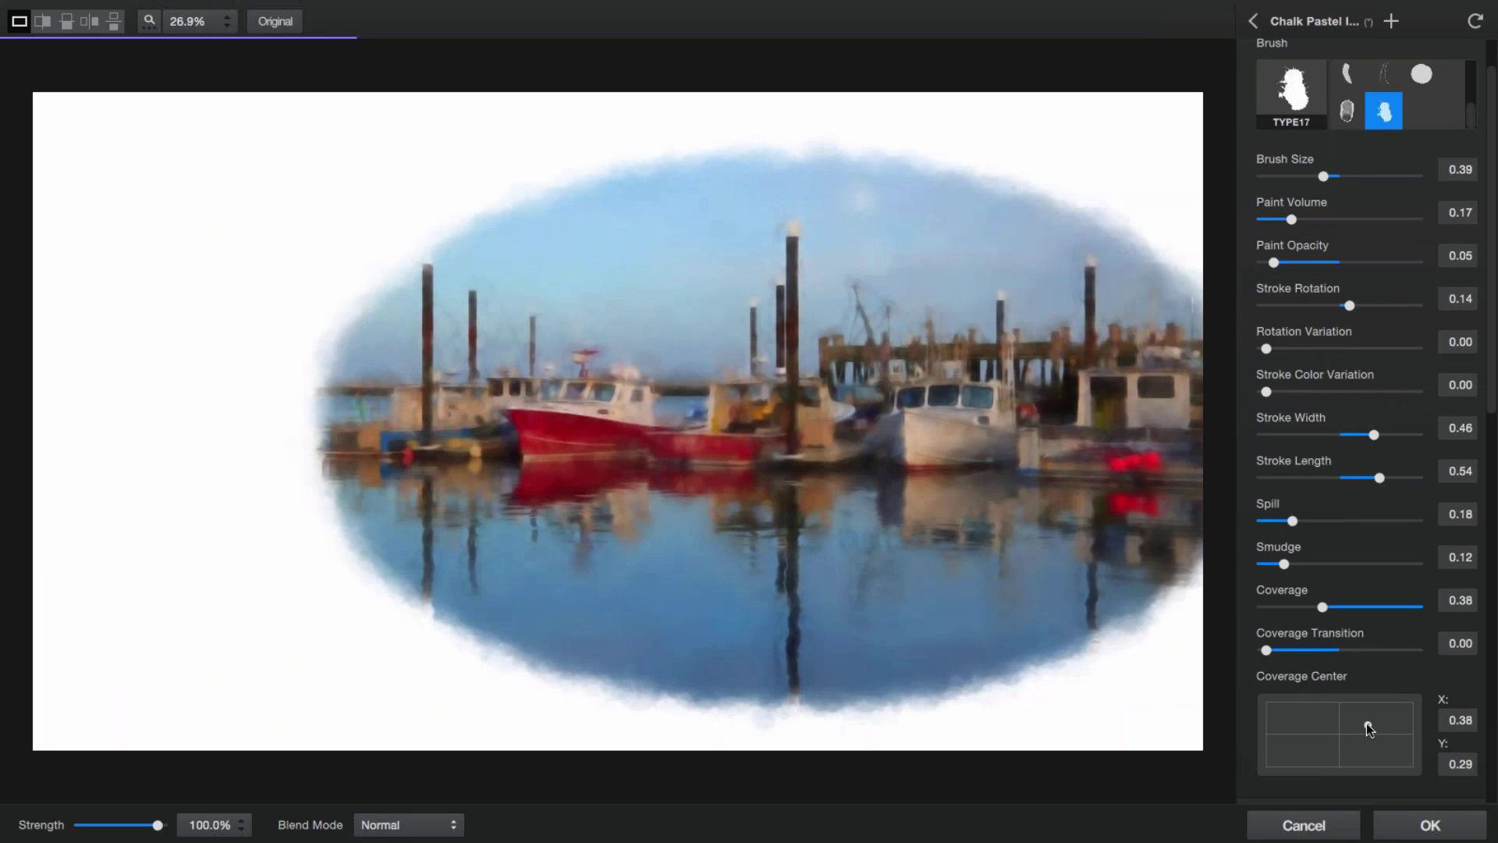
{"action": "left_click_drag", "start_coordinate": [1369, 729], "coordinate": [1339, 731]}
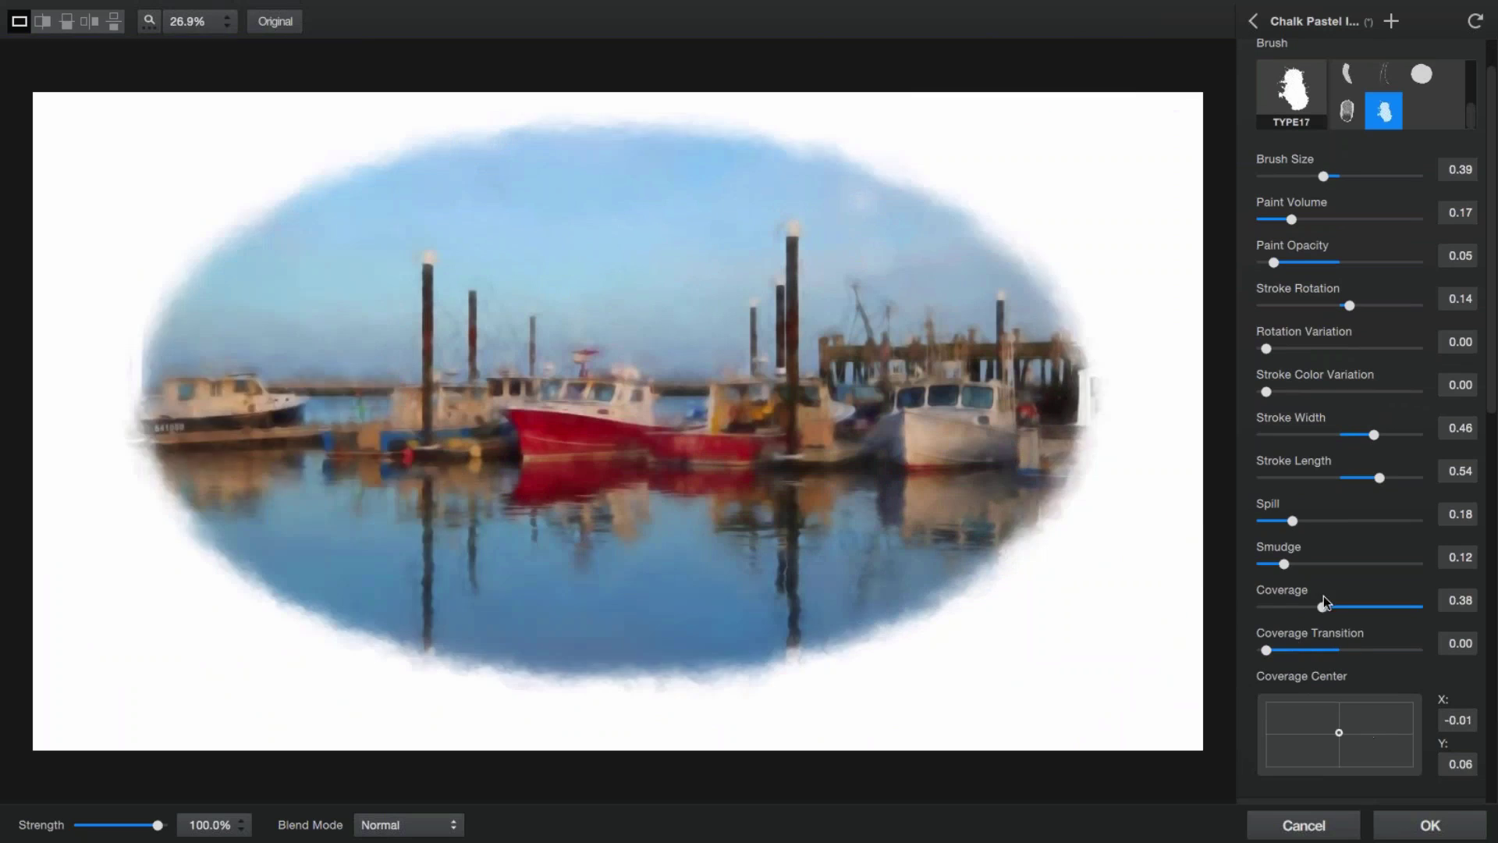
{"action": "left_click_drag", "start_coordinate": [1321, 606], "coordinate": [1455, 620]}
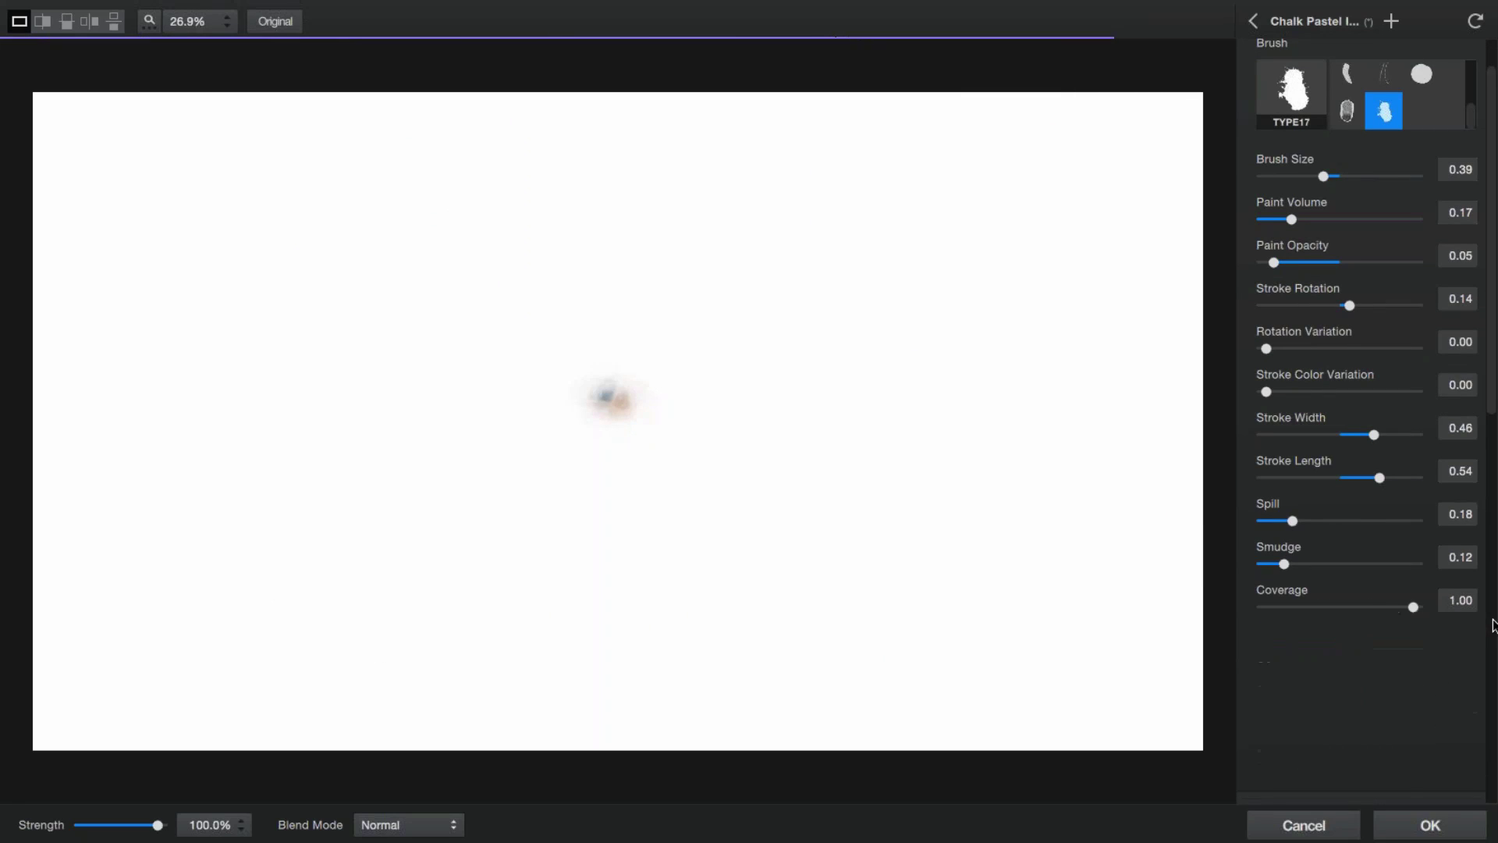
Step: Collapse the Color and Stroke settings, and set the lighting Brightness to 0.10 and Contrast to -0.18
{"action": "scroll", "coordinate": [1401, 678], "scroll_direction": "down", "scroll_amount": 3}
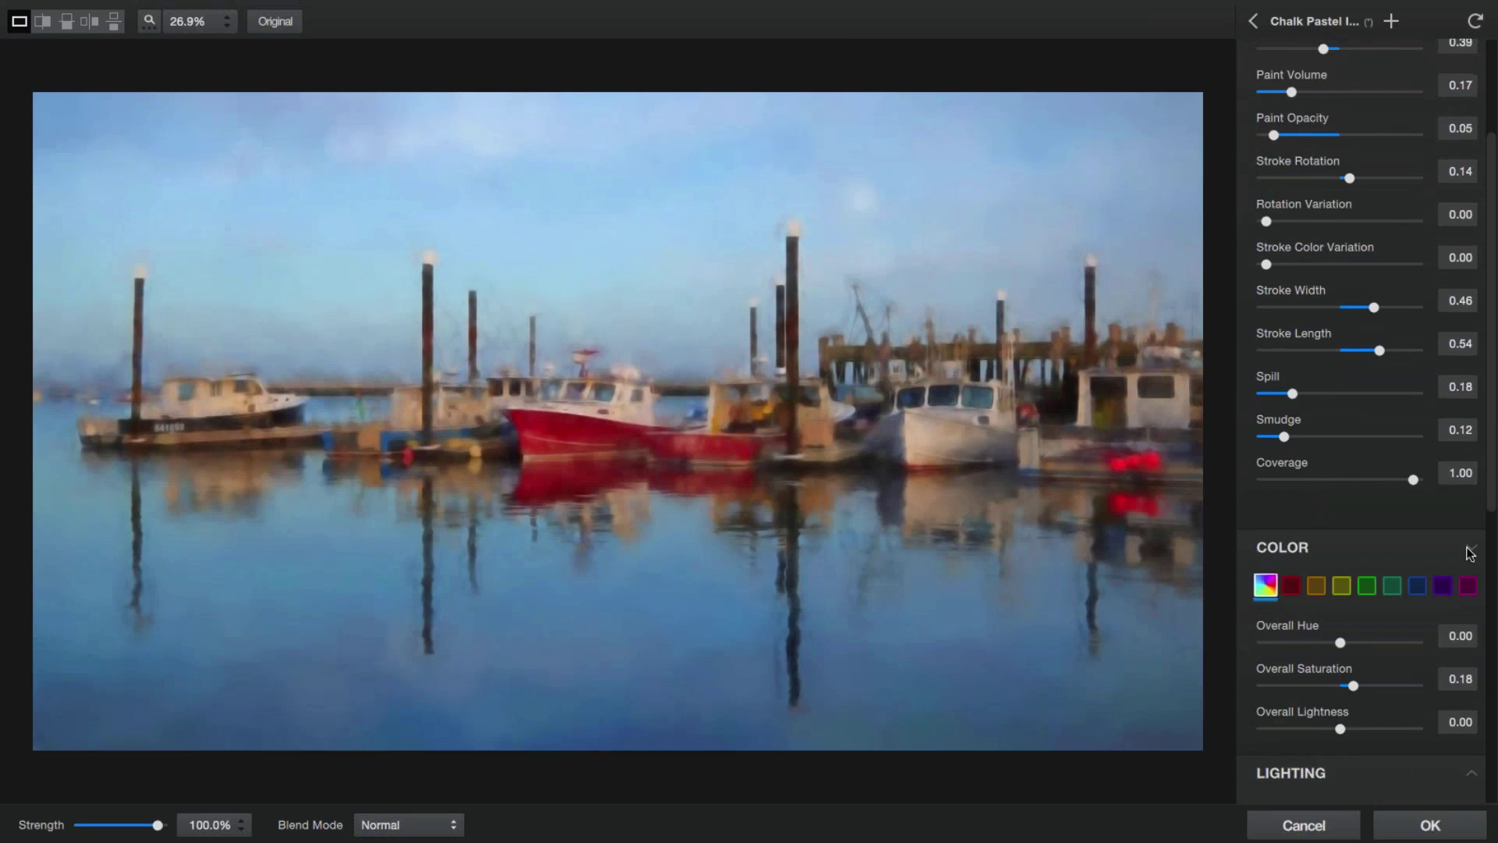
{"action": "left_click", "coordinate": [1469, 551]}
{"action": "scroll", "coordinate": [1397, 659], "scroll_direction": "down", "scroll_amount": 1}
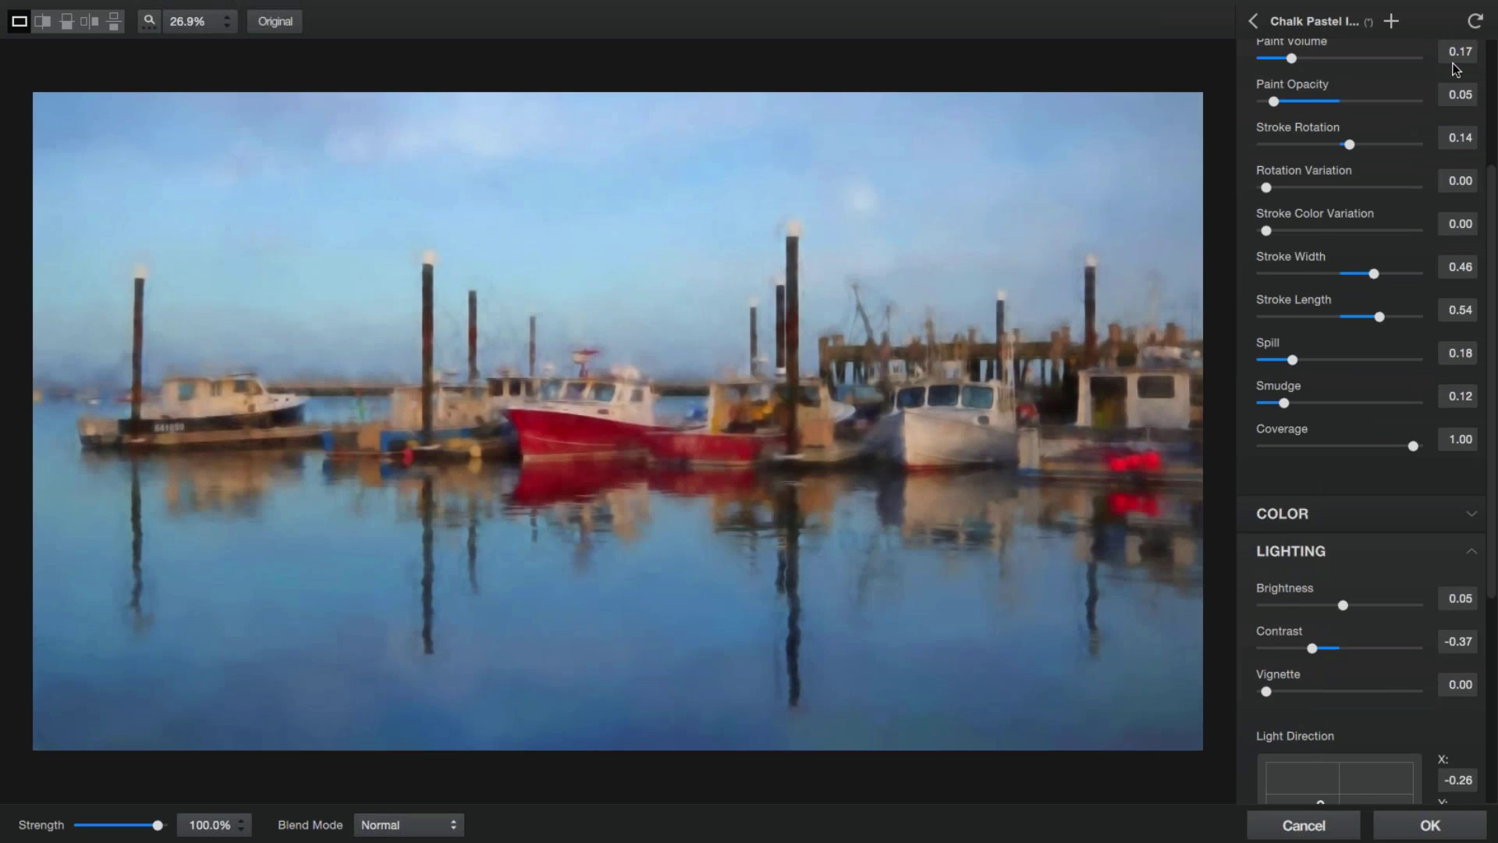
{"action": "scroll", "coordinate": [1365, 426], "scroll_direction": "up", "scroll_amount": 3}
{"action": "scroll", "coordinate": [1420, 109], "scroll_direction": "up", "scroll_amount": 3}
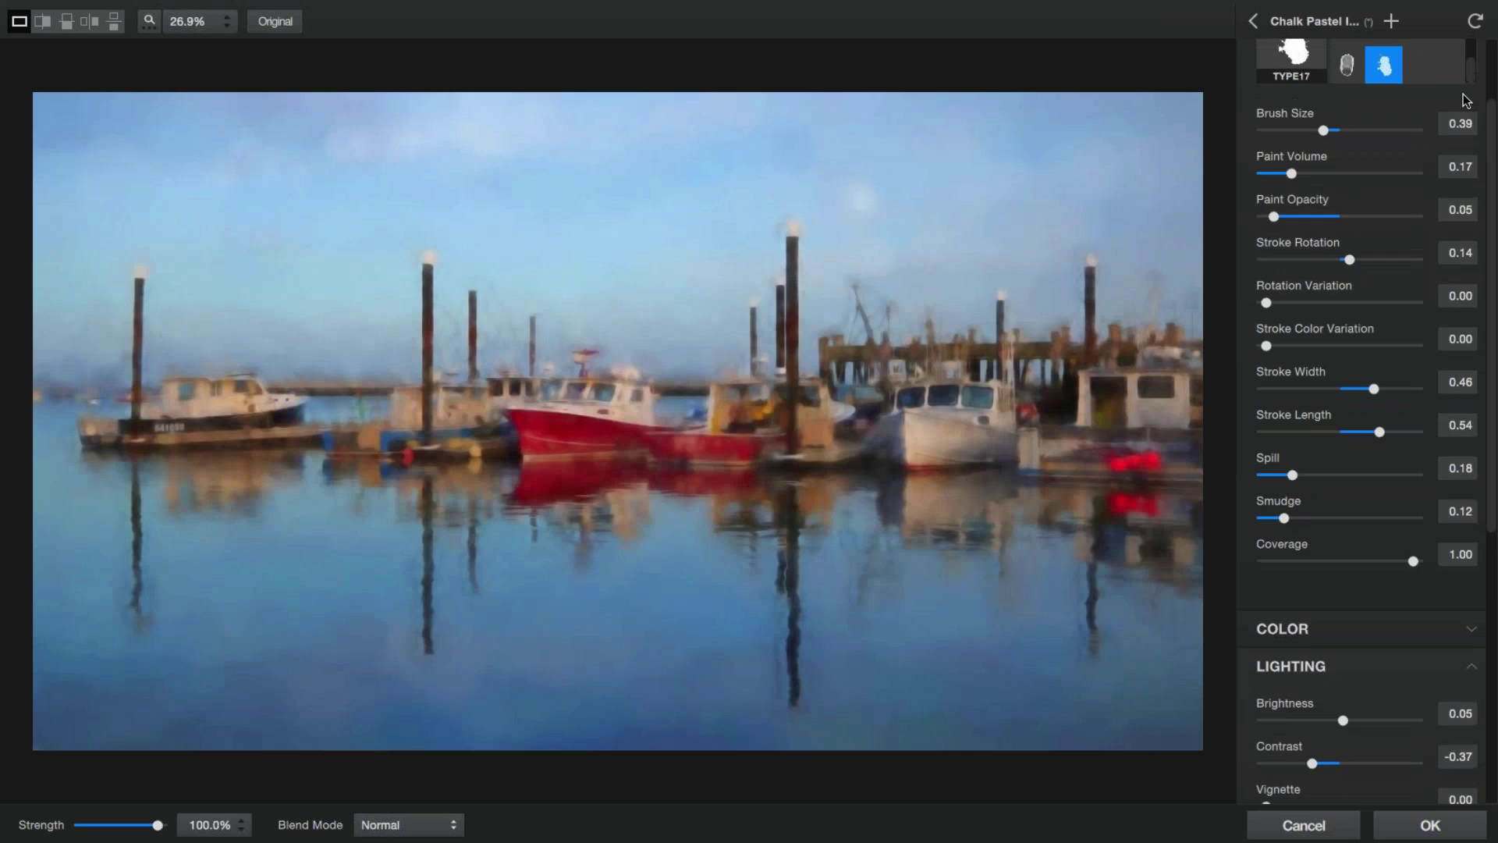
{"action": "scroll", "coordinate": [1419, 111], "scroll_direction": "up", "scroll_amount": 1}
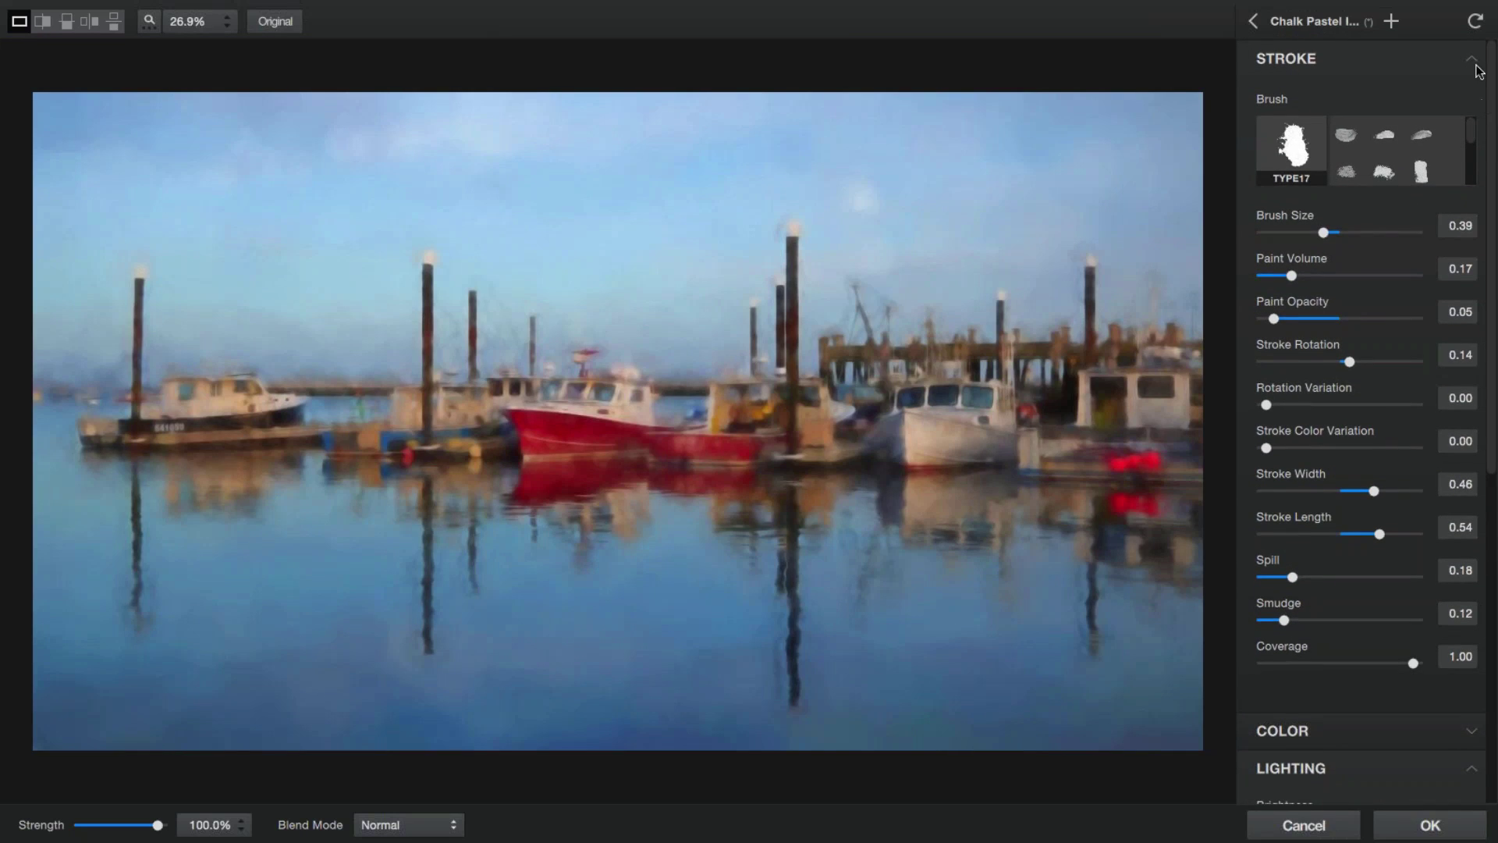
{"action": "left_click", "coordinate": [1473, 62]}
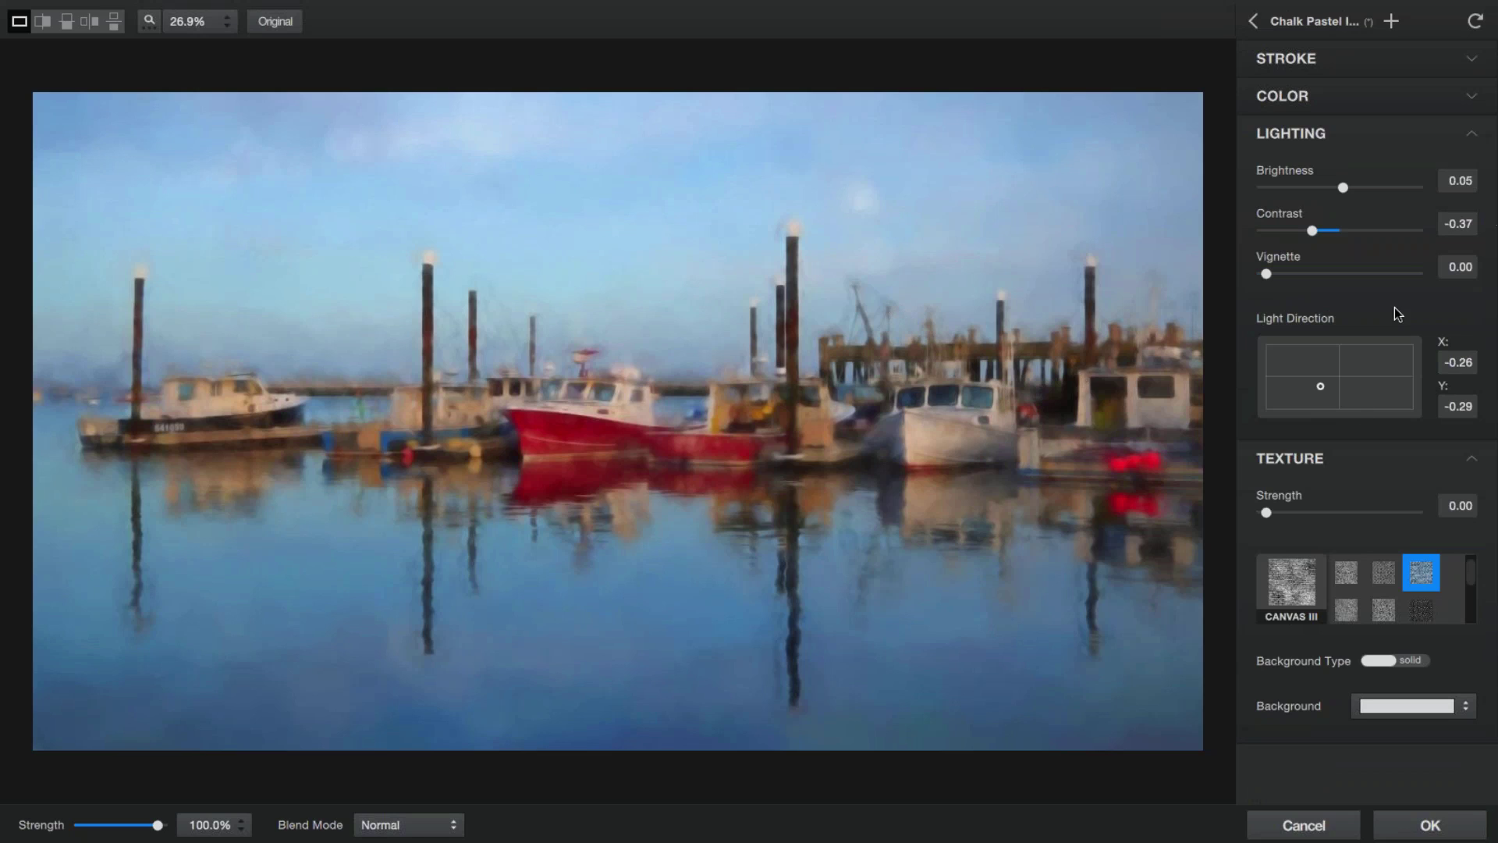
{"action": "left_click_drag", "start_coordinate": [1341, 186], "coordinate": [1326, 231]}
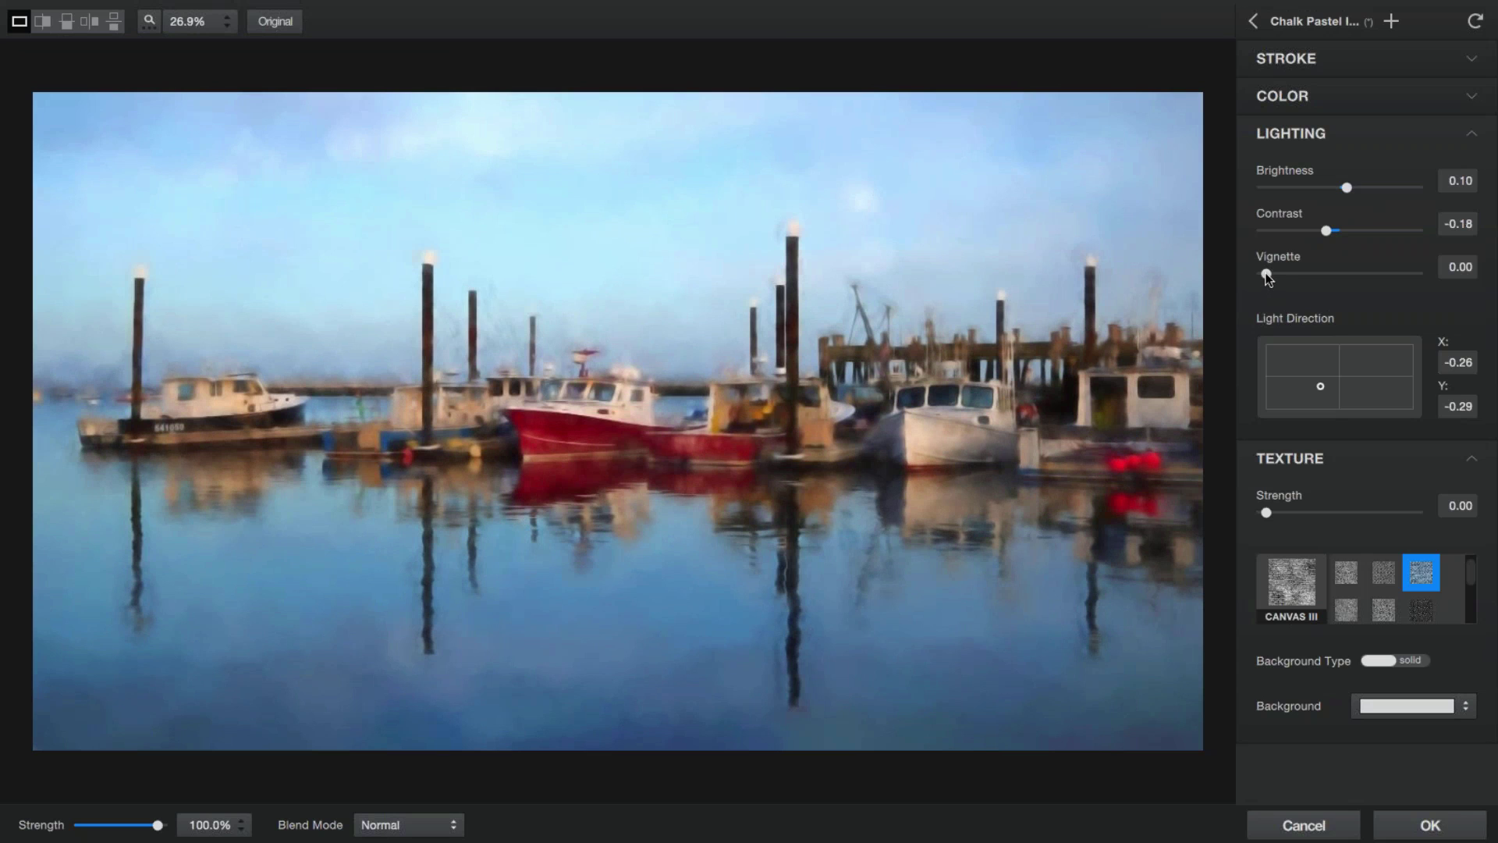
Step: Try a strong Vignette of 0.74 with different transitions, and settle on Vignette 0.53 with Vignette Transition 0.40
{"action": "left_click_drag", "start_coordinate": [1267, 273], "coordinate": [1285, 320]}
{"action": "left_click_drag", "start_coordinate": [1397, 275], "coordinate": [1375, 274]}
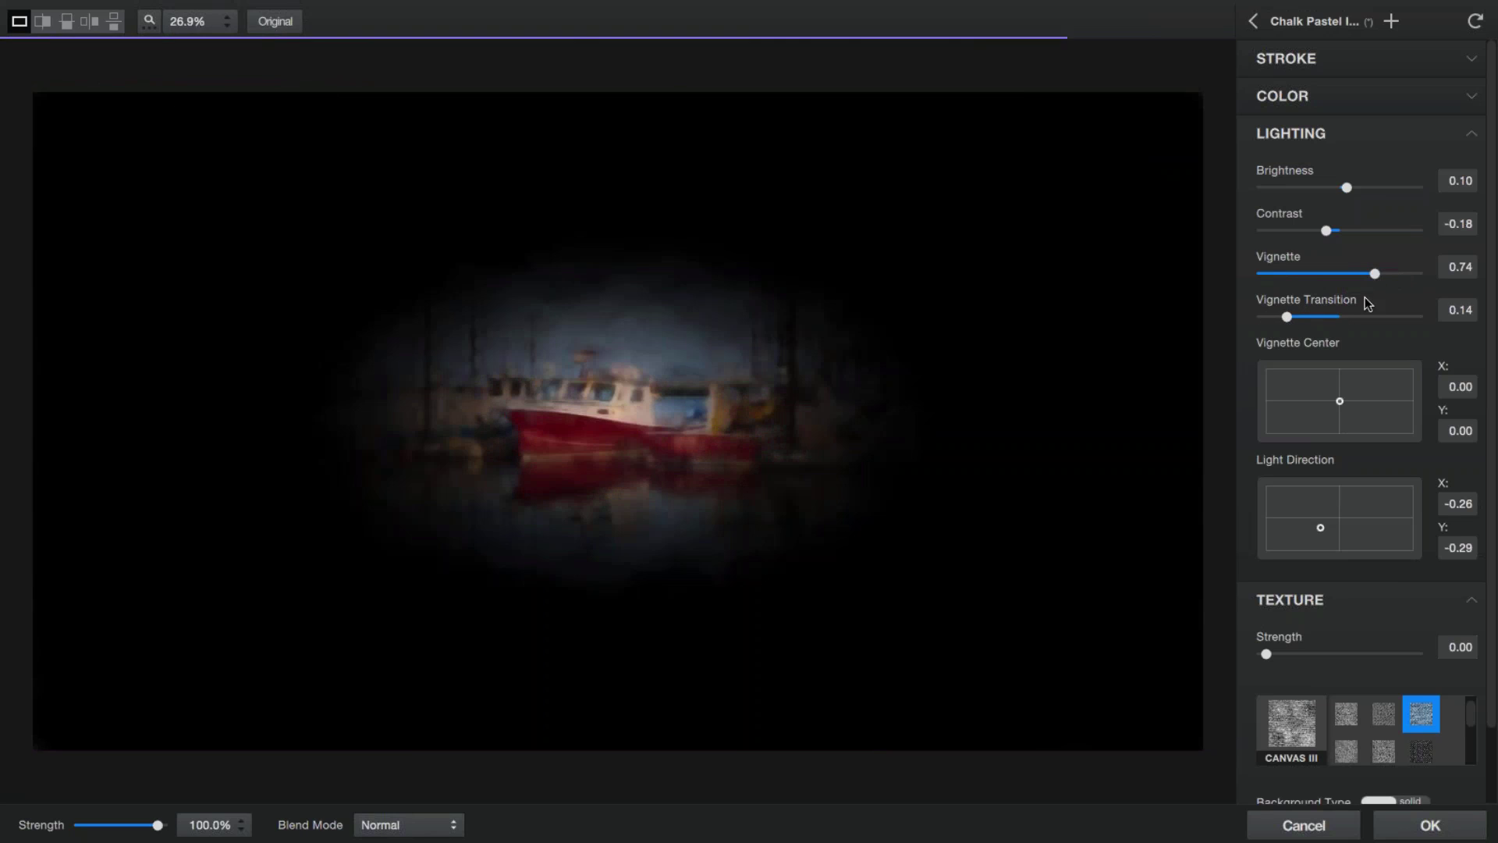
{"action": "left_click_drag", "start_coordinate": [1285, 319], "coordinate": [1296, 319]}
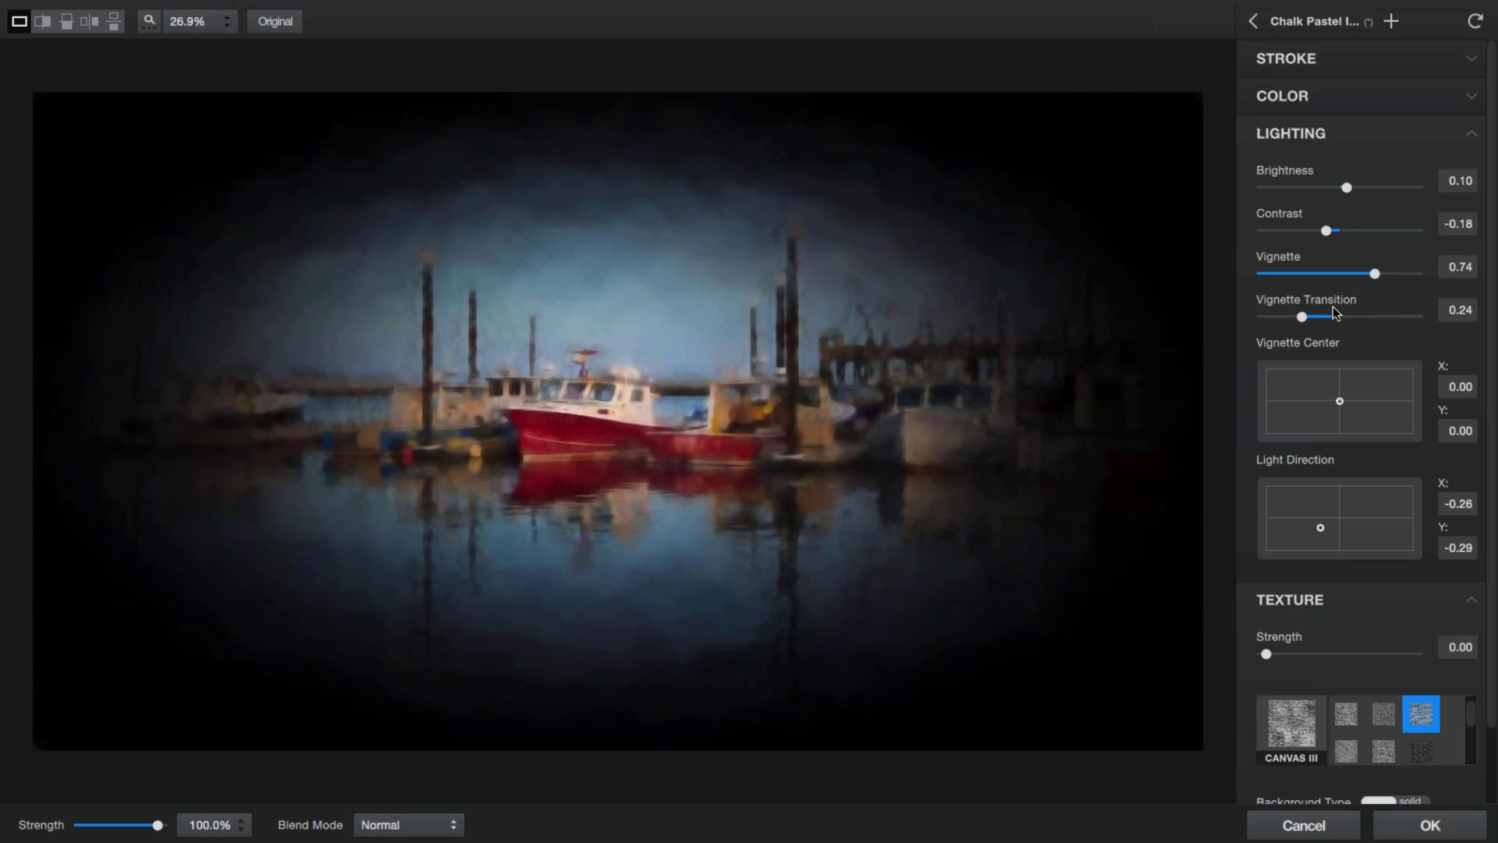
{"action": "left_click_drag", "start_coordinate": [1374, 274], "coordinate": [1325, 319]}
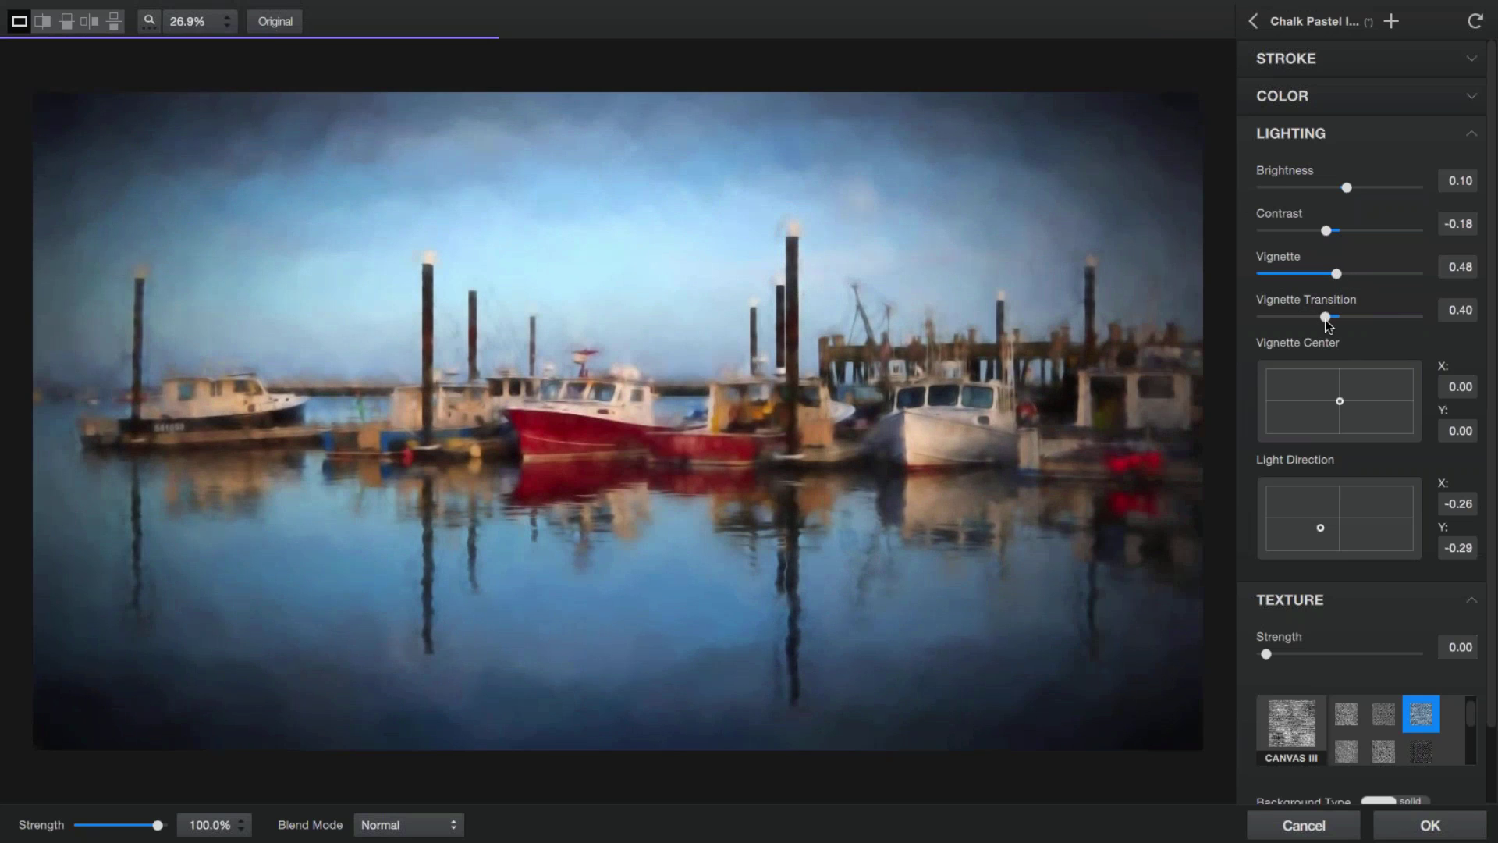
{"action": "mouse_move", "coordinate": [1336, 274]}
{"action": "left_mouse_down"}
{"action": "mouse_move", "coordinate": [1370, 275]}
{"action": "mouse_move", "coordinate": [1341, 317]}
{"action": "mouse_move", "coordinate": [1353, 323]}
{"action": "mouse_move", "coordinate": [1352, 277]}
{"action": "mouse_move", "coordinate": [1330, 277]}
{"action": "mouse_move", "coordinate": [1344, 277]}
{"action": "left_mouse_up"}
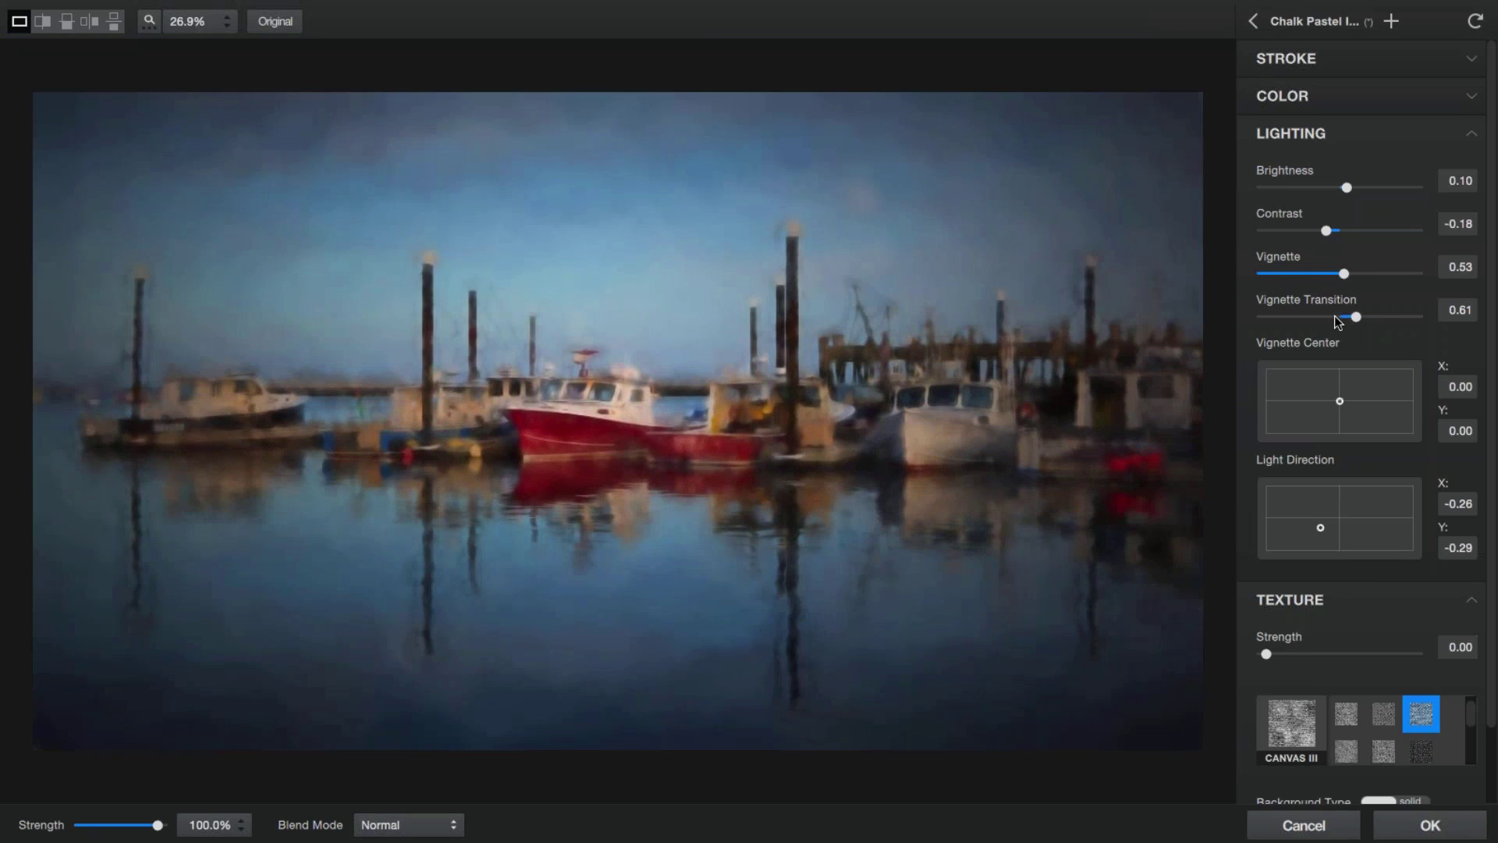
{"action": "left_click_drag", "start_coordinate": [1356, 317], "coordinate": [1324, 319]}
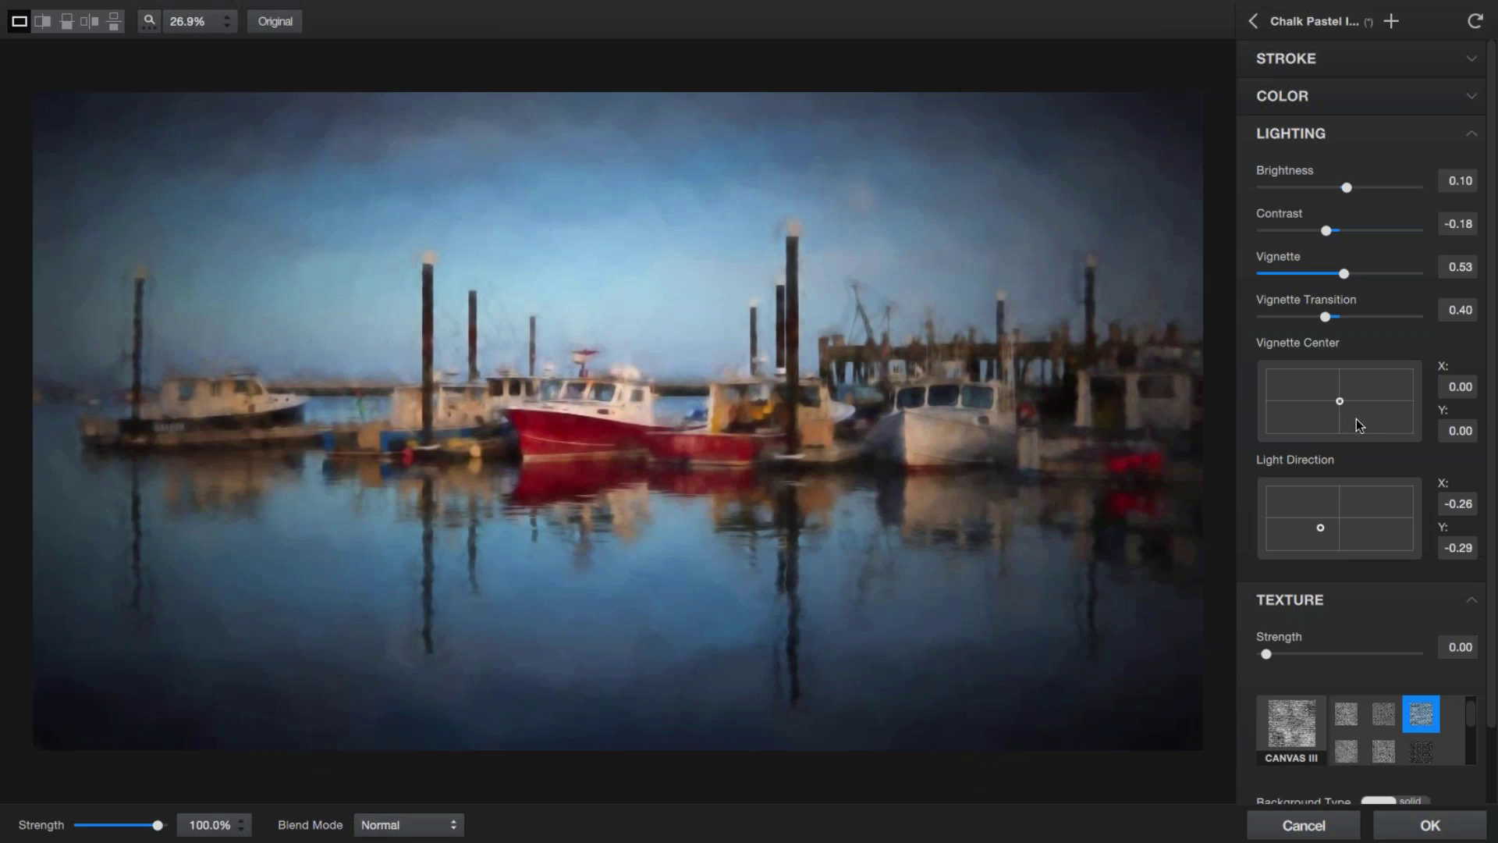
Step: Set the Vignette Center to X -0.03 and Y -0.06, and collapse the Lighting settings
{"action": "mouse_move", "coordinate": [1340, 401]}
{"action": "left_mouse_down"}
{"action": "mouse_move", "coordinate": [1309, 429]}
{"action": "mouse_move", "coordinate": [1369, 387]}
{"action": "mouse_move", "coordinate": [1337, 403]}
{"action": "left_mouse_up"}
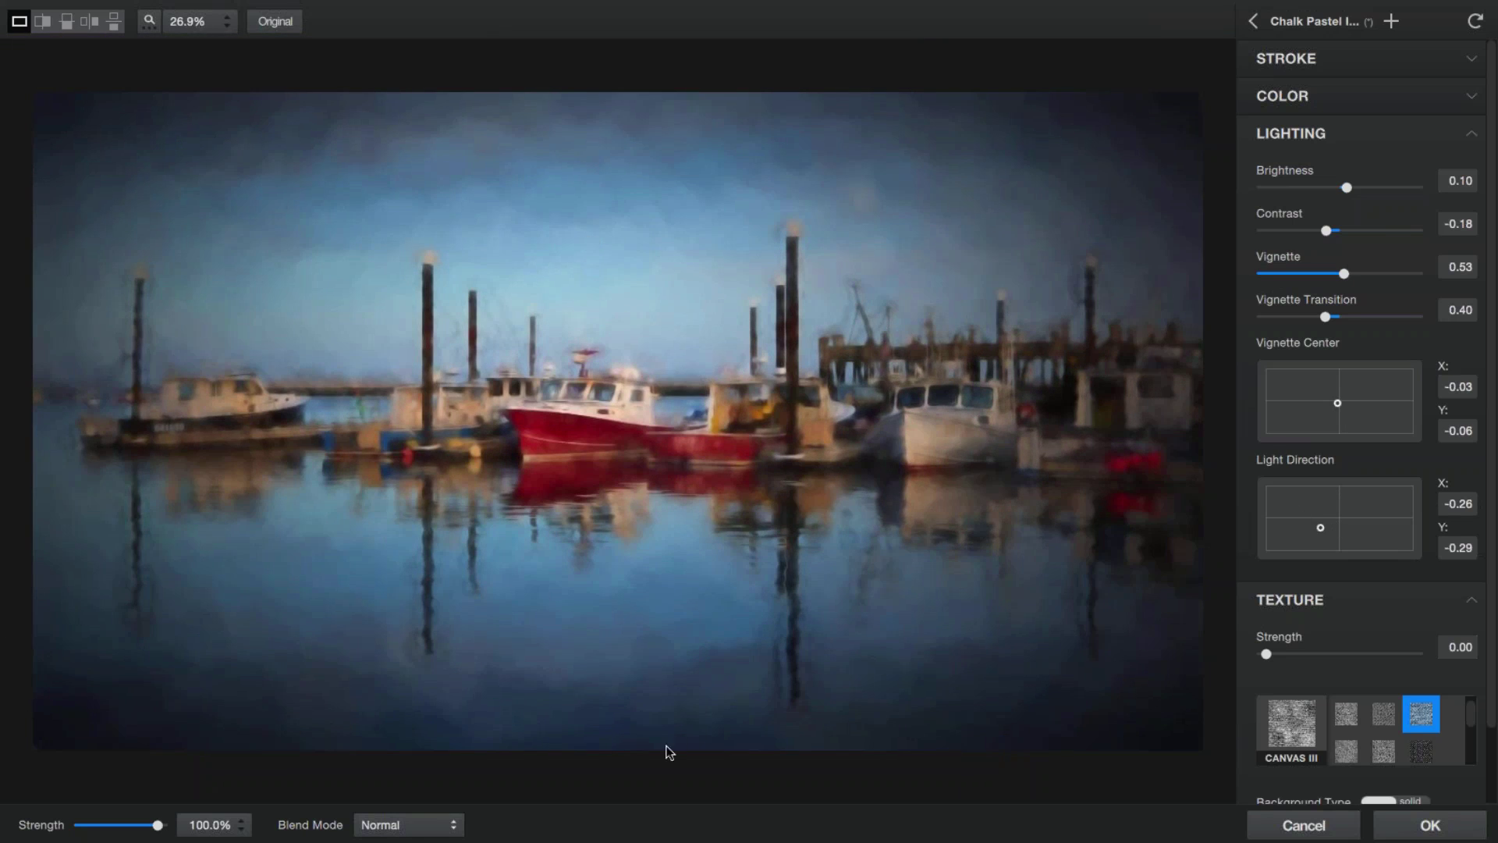
{"action": "left_click", "coordinate": [1328, 528]}
{"action": "left_click", "coordinate": [1473, 141]}
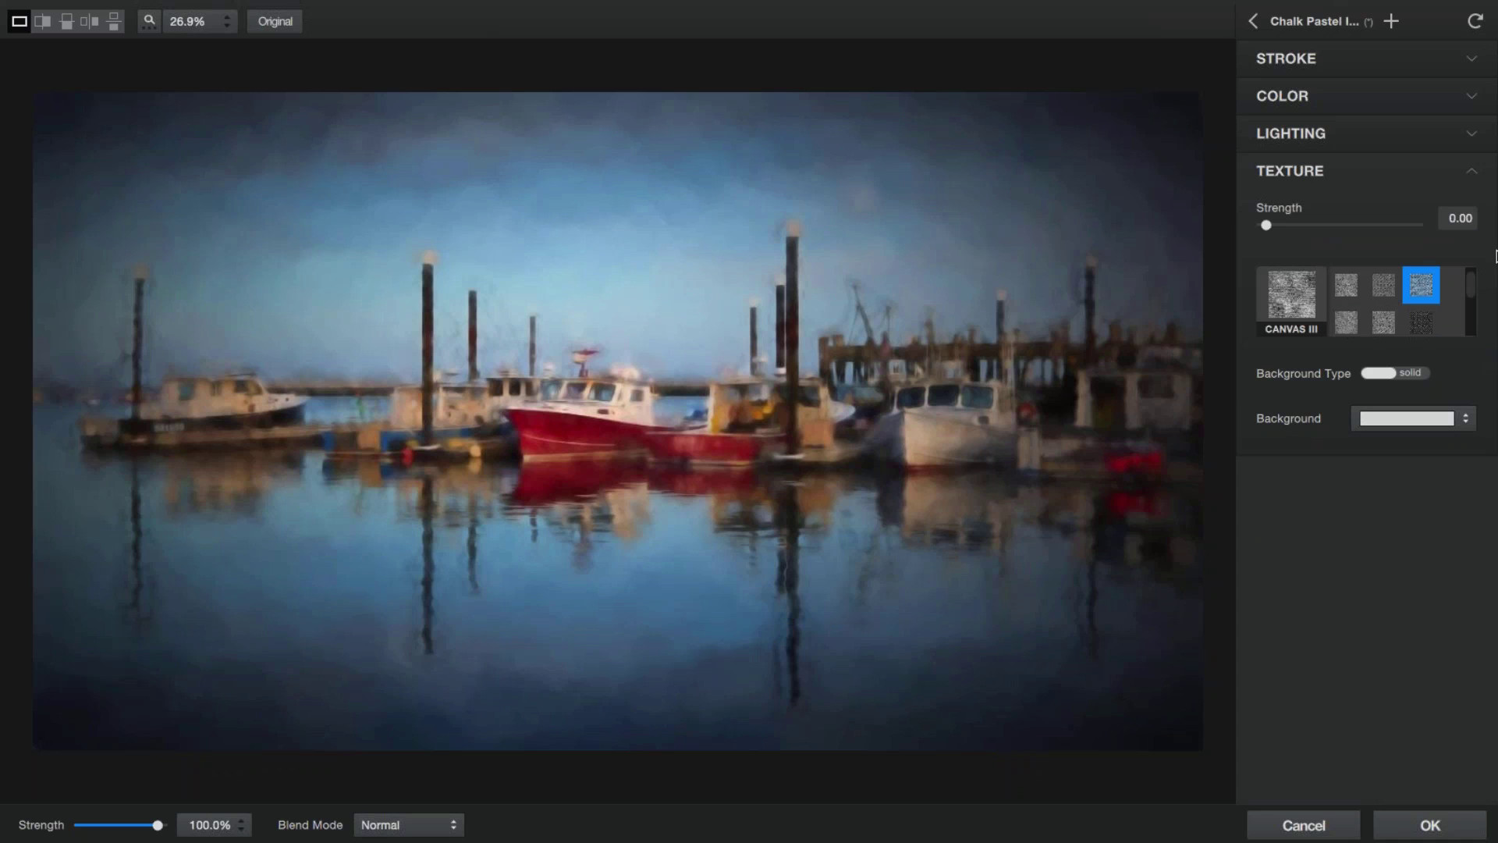
Step: Browse the available surface textures and choose Tile II
{"action": "scroll", "coordinate": [1473, 293], "scroll_direction": "down", "scroll_amount": 3}
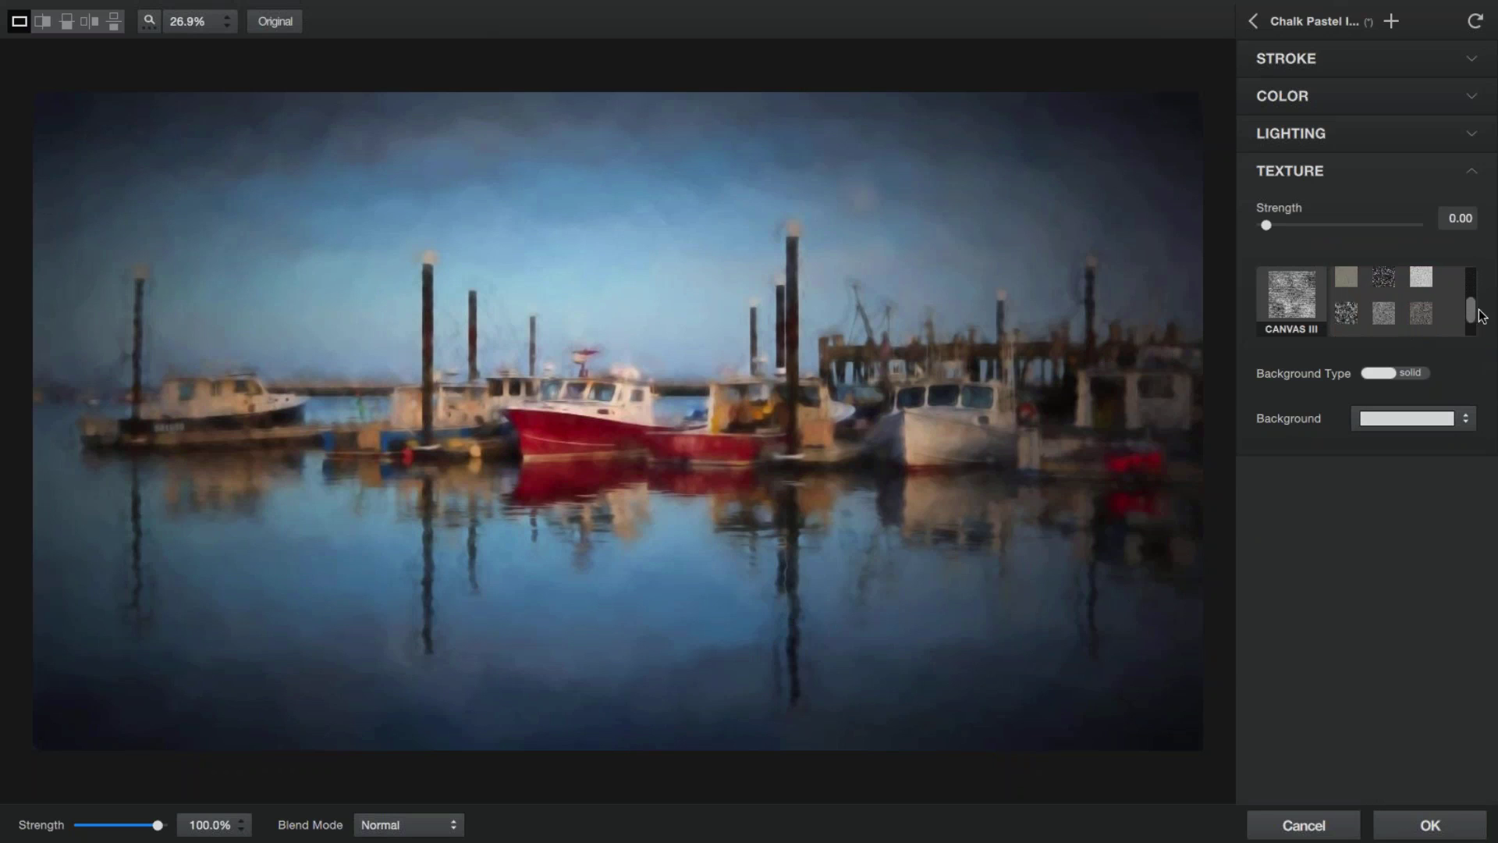
{"action": "scroll", "coordinate": [1480, 315], "scroll_direction": "up", "scroll_amount": 3}
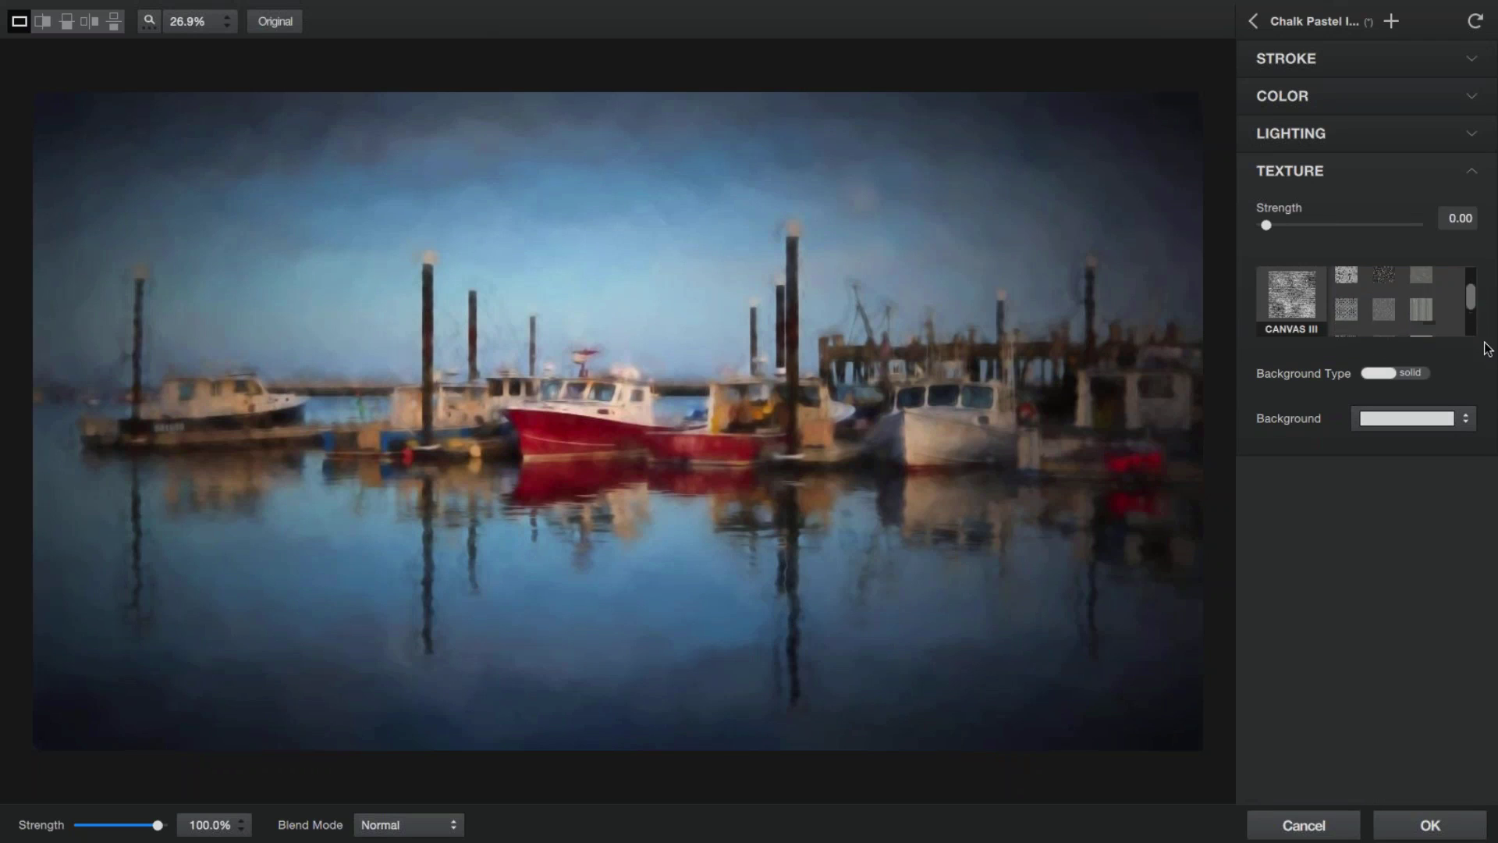
{"action": "scroll", "coordinate": [1488, 349], "scroll_direction": "down", "scroll_amount": 3}
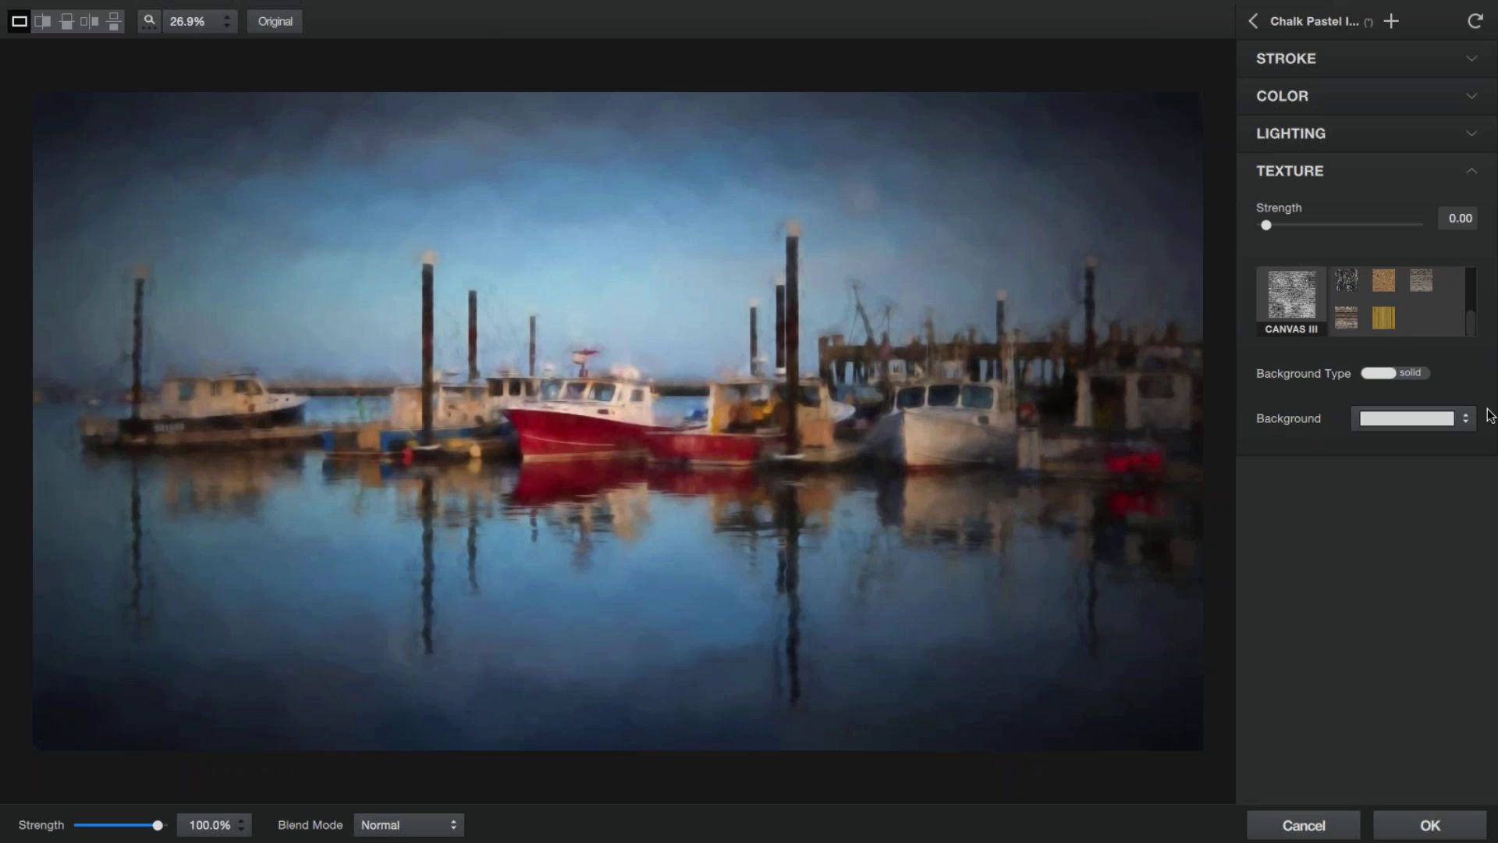
{"action": "scroll", "coordinate": [1473, 318], "scroll_direction": "up", "scroll_amount": 3}
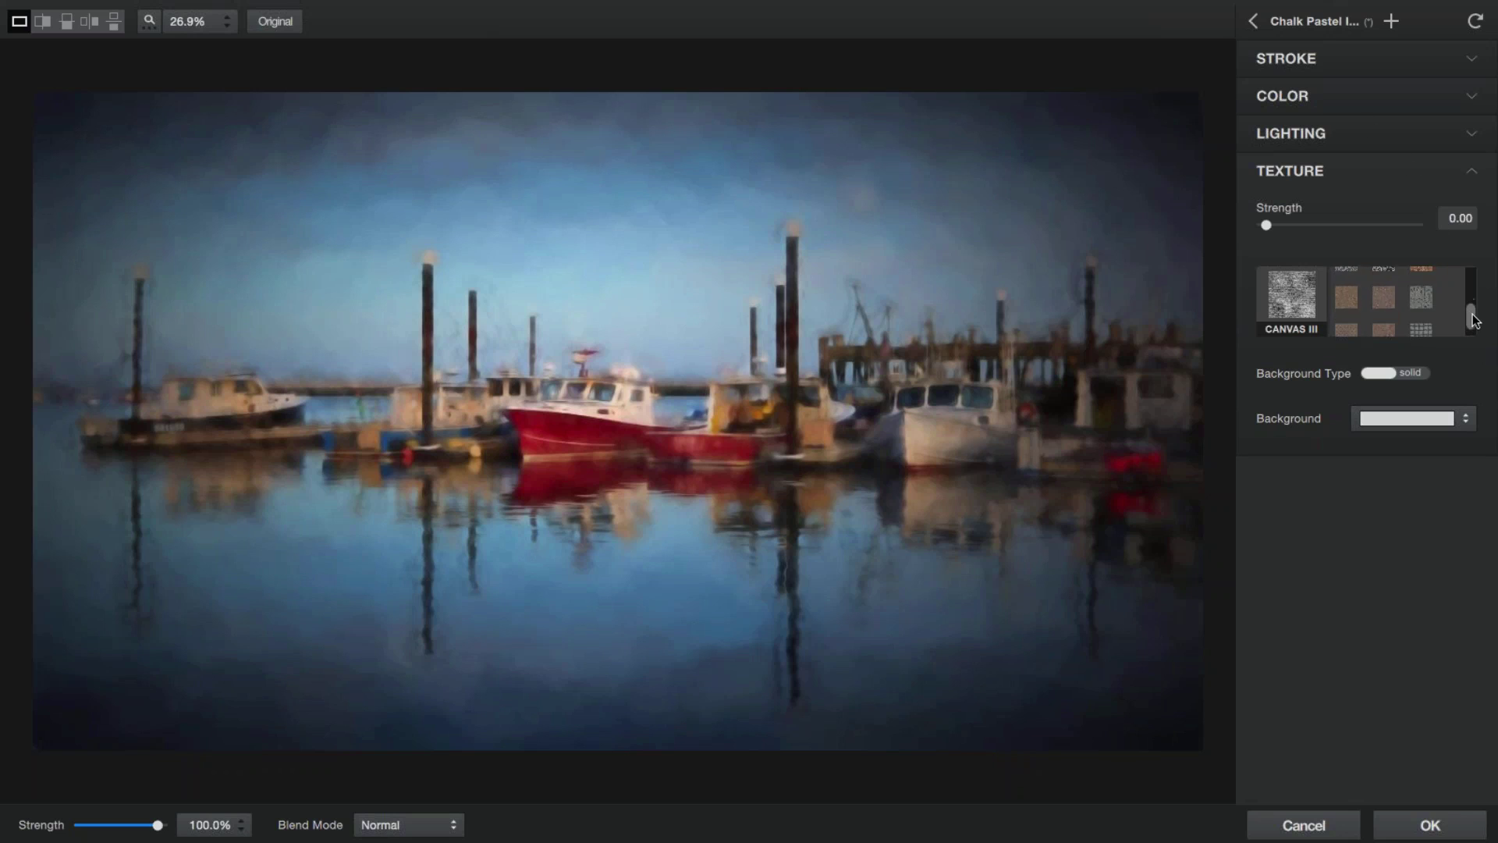
{"action": "scroll", "coordinate": [1473, 319], "scroll_direction": "up", "scroll_amount": 1}
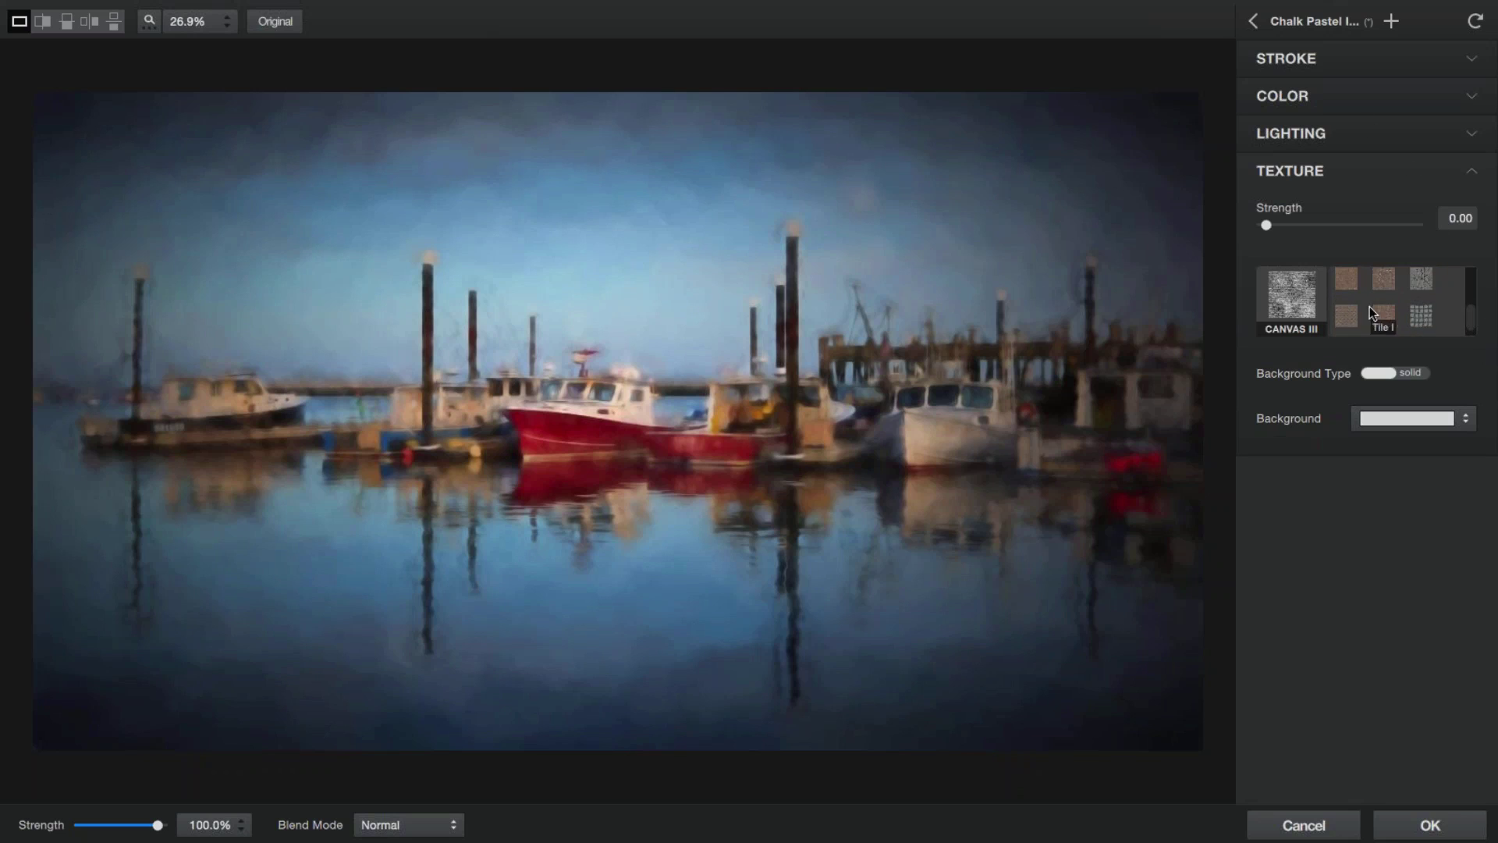
{"action": "left_click", "coordinate": [1419, 317]}
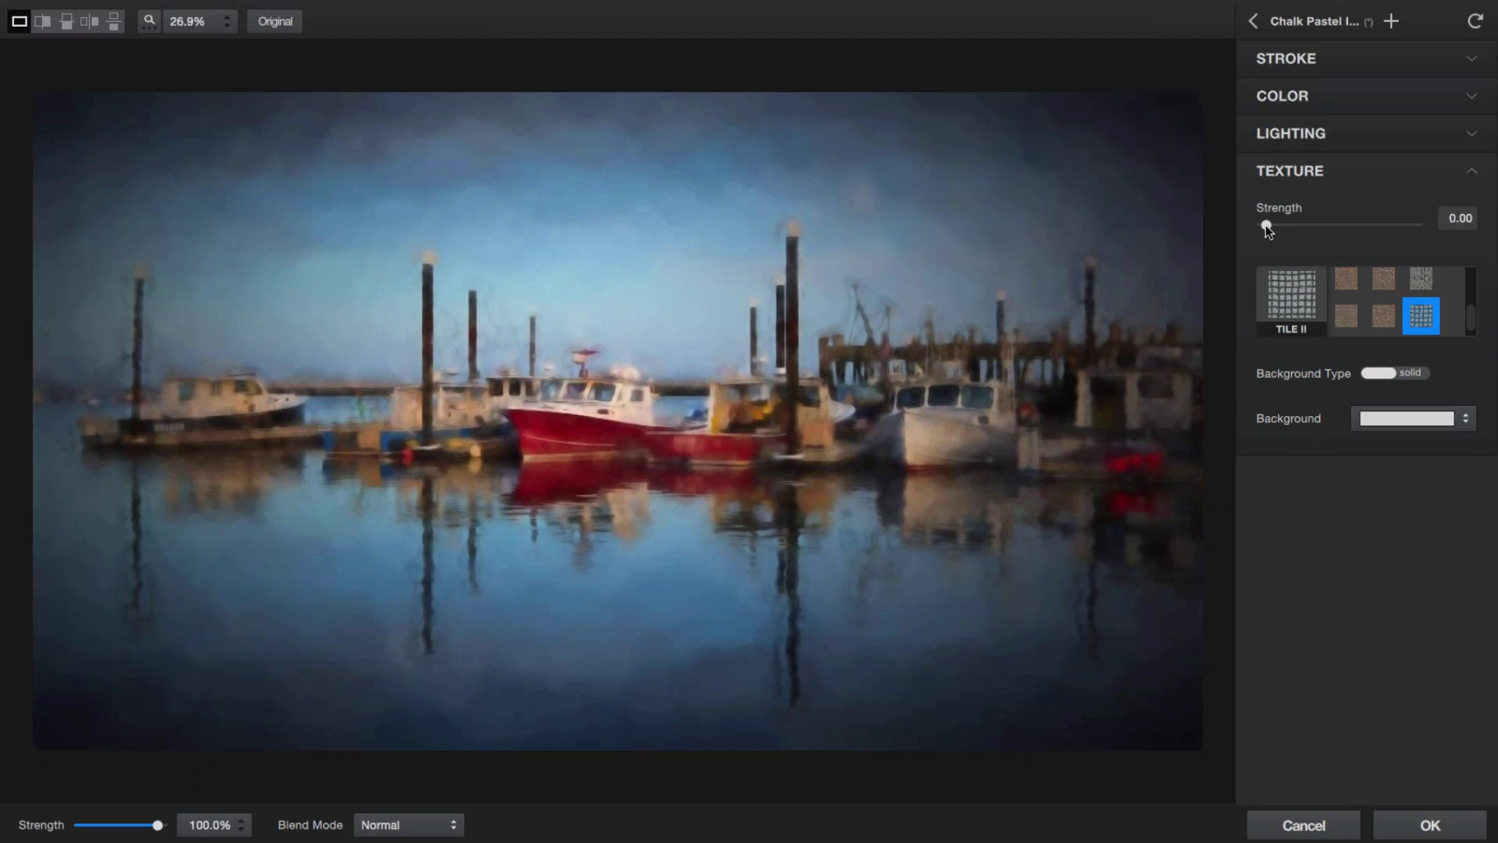
Step: Set the Tile II texture Size to -0.96, try a Strength of 0.60, and reduce the Strength again
{"action": "left_click_drag", "start_coordinate": [1267, 226], "coordinate": [1310, 235]}
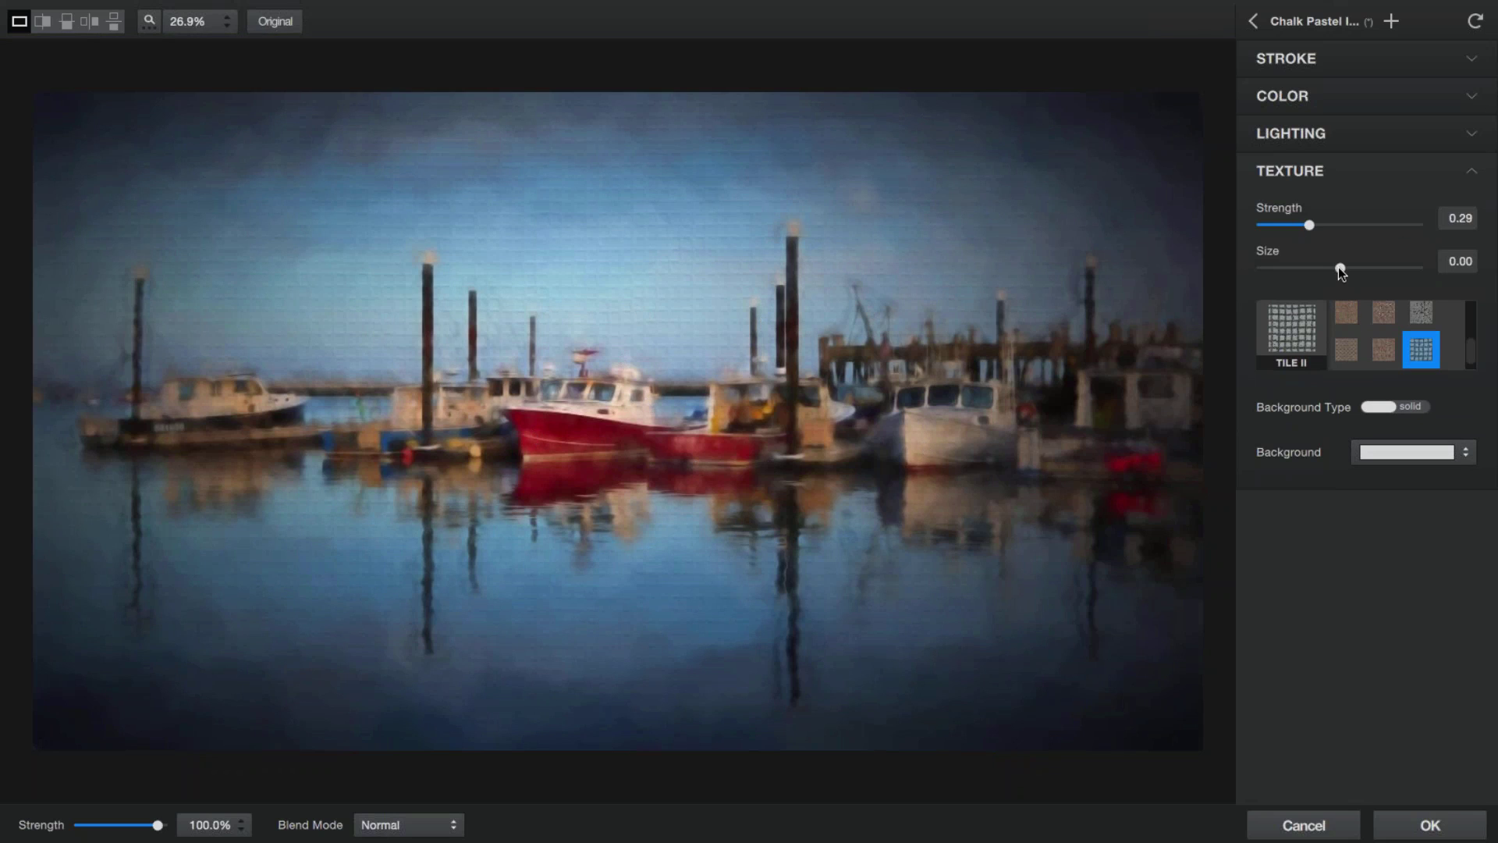
{"action": "left_click_drag", "start_coordinate": [1339, 267], "coordinate": [1276, 278]}
{"action": "left_click_drag", "start_coordinate": [1277, 280], "coordinate": [1267, 279]}
{"action": "left_click_drag", "start_coordinate": [1314, 226], "coordinate": [1353, 254]}
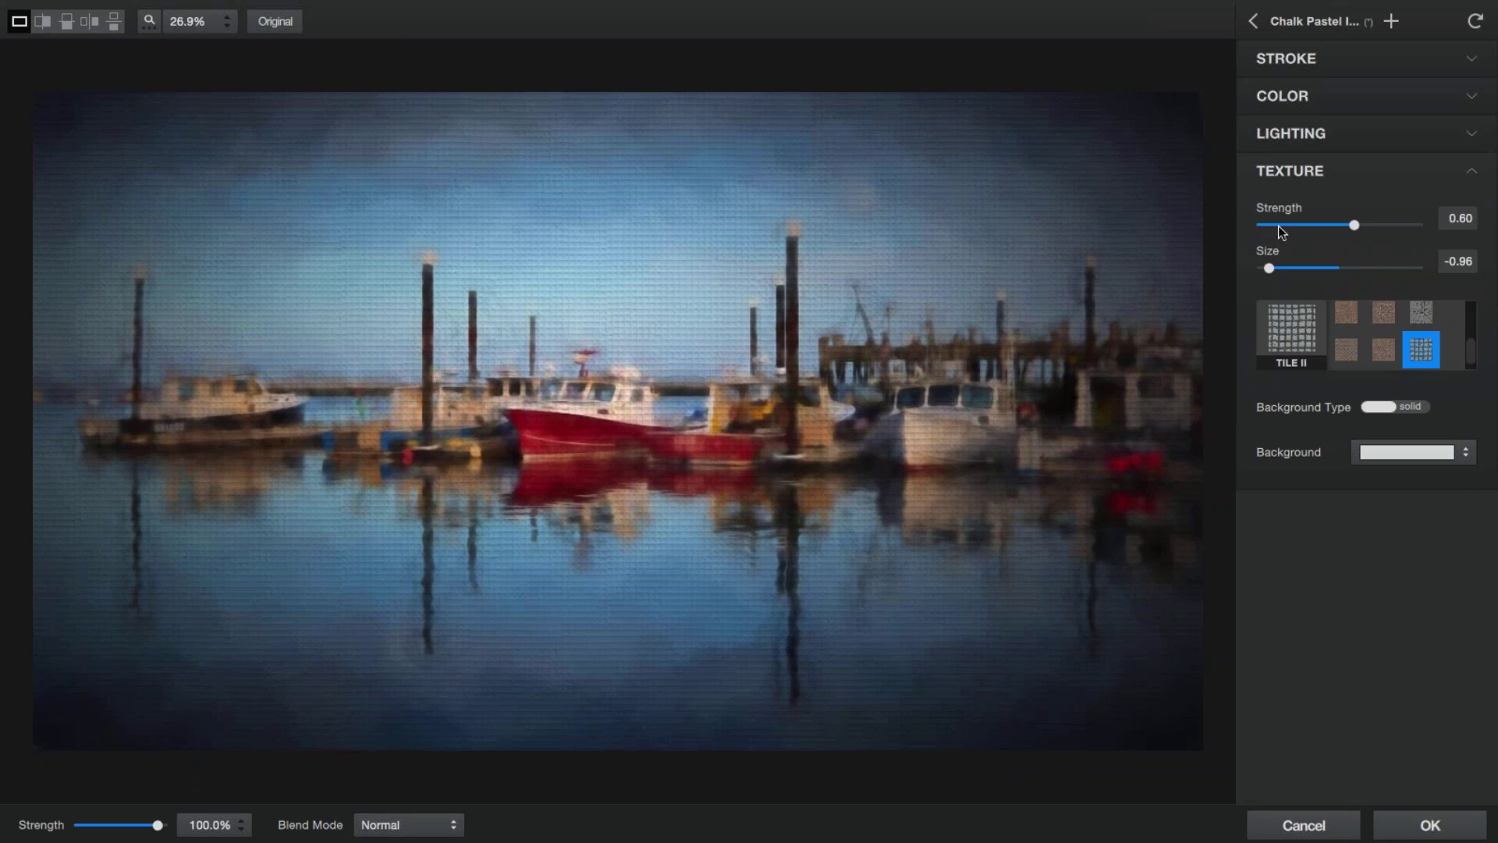
{"action": "left_click_drag", "start_coordinate": [1353, 228], "coordinate": [1307, 225]}
Step: Collapse the Texture settings, apply the finished effect to the Topaz_3 layer, and compare it with the original photo
{"action": "left_click", "coordinate": [1470, 177]}
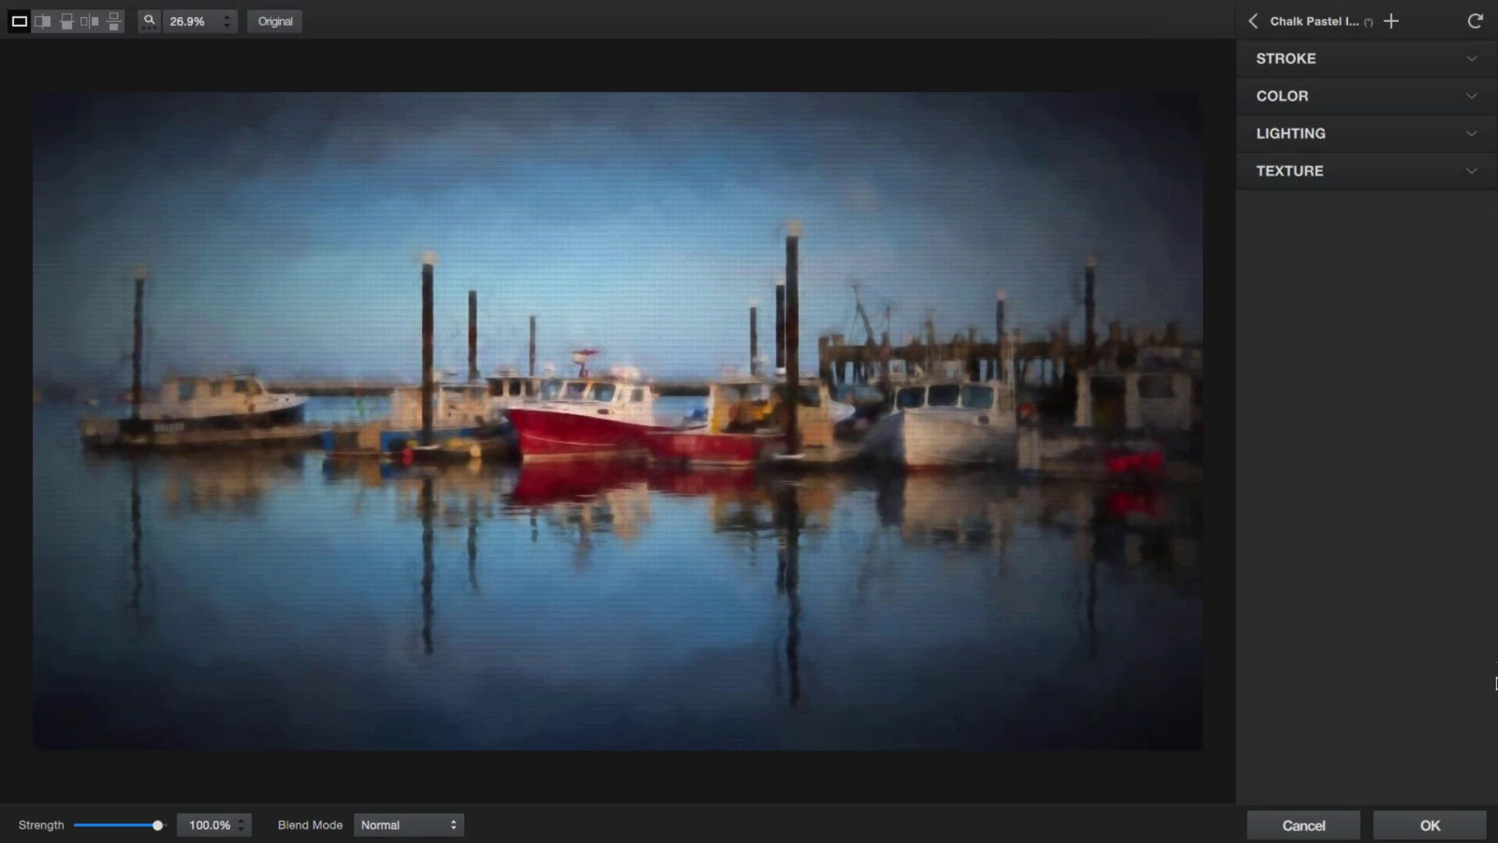
{"action": "left_click", "coordinate": [1461, 833]}
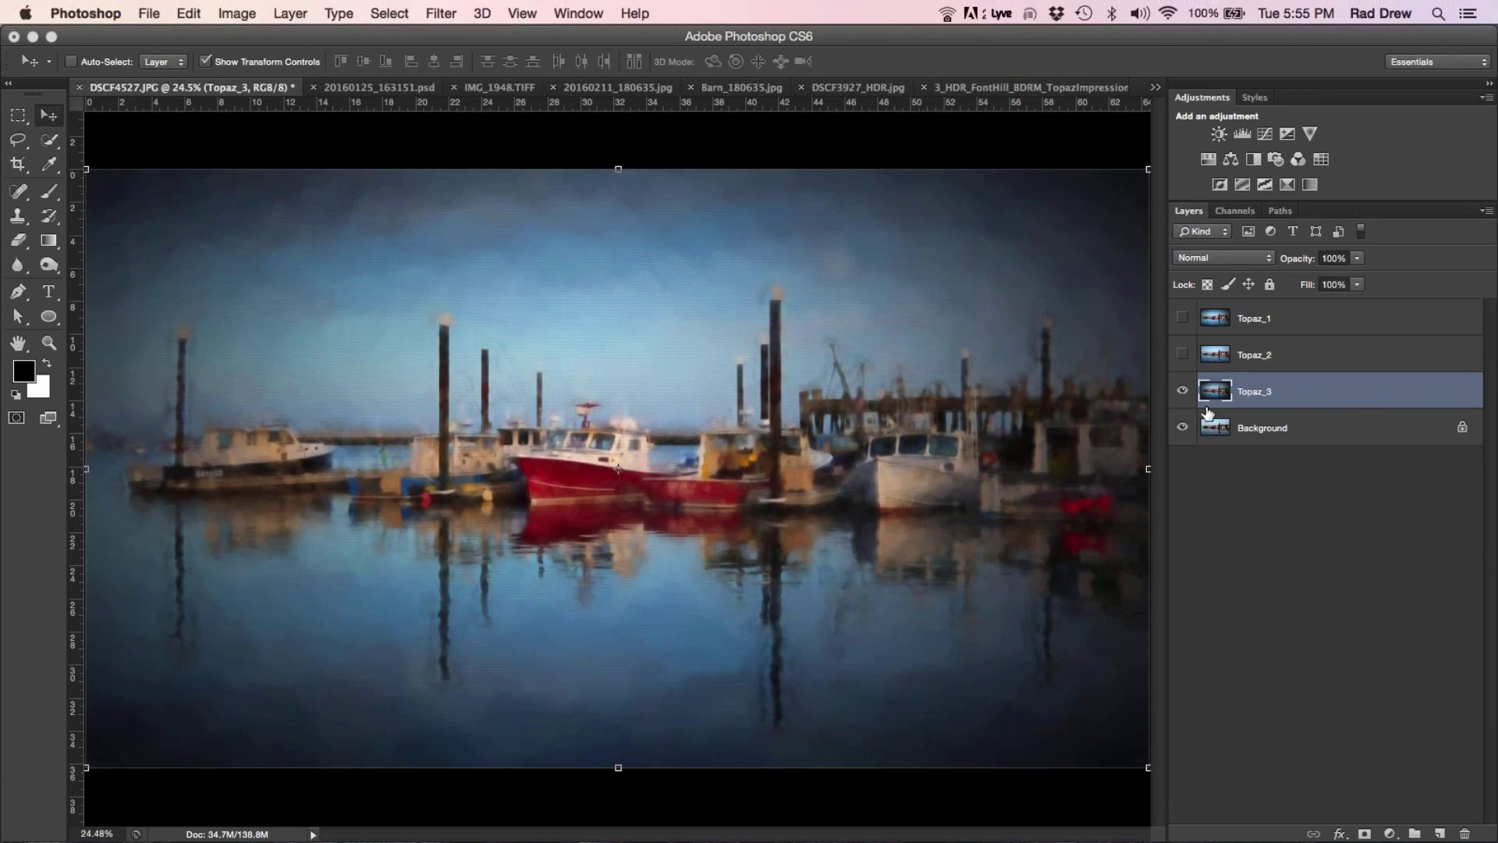
{"action": "left_click", "coordinate": [1182, 392]}
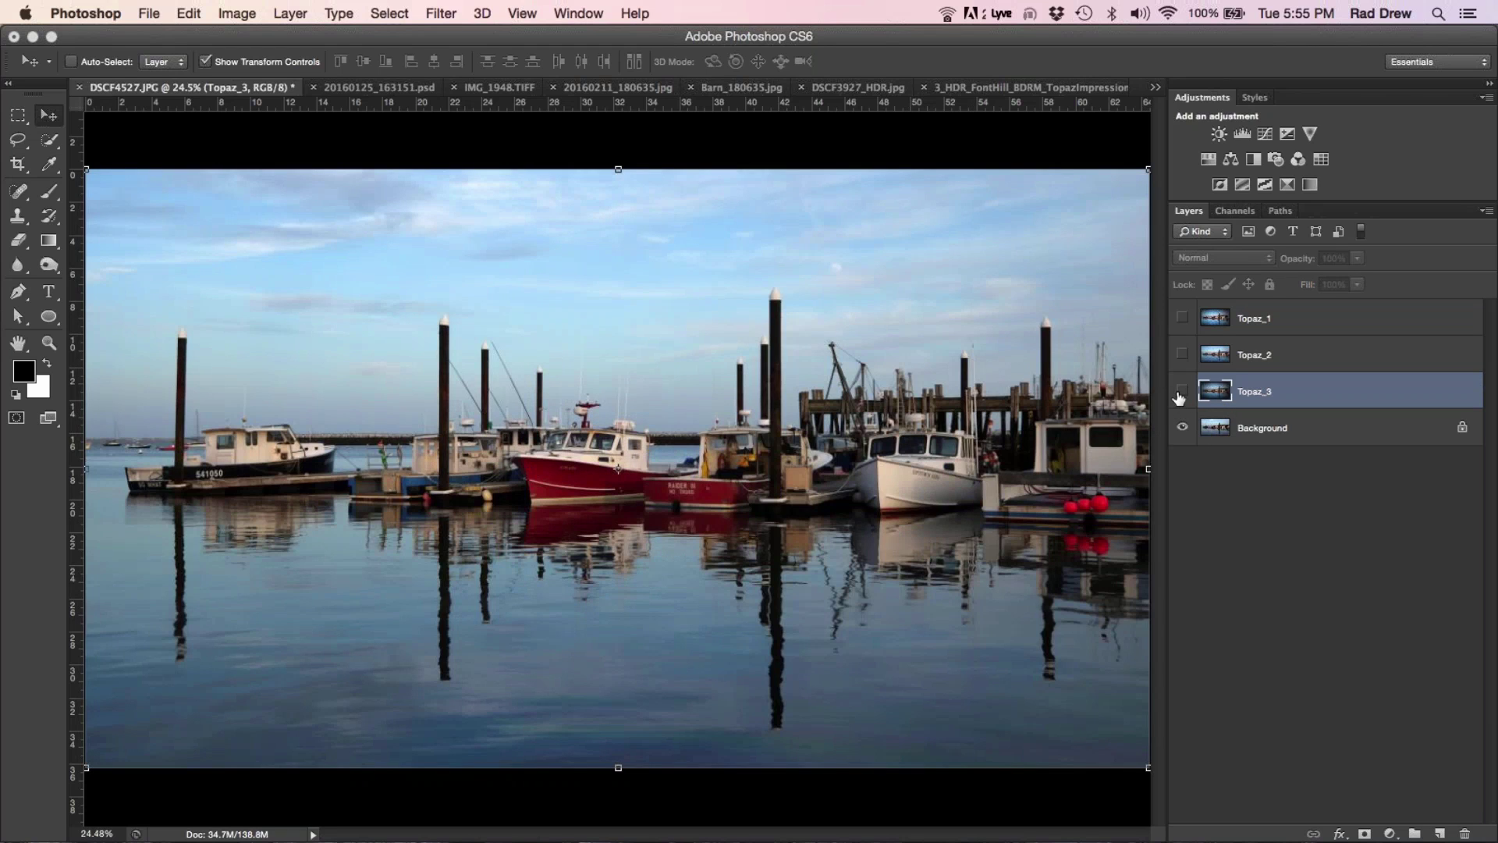
{"action": "left_click", "coordinate": [1181, 391]}
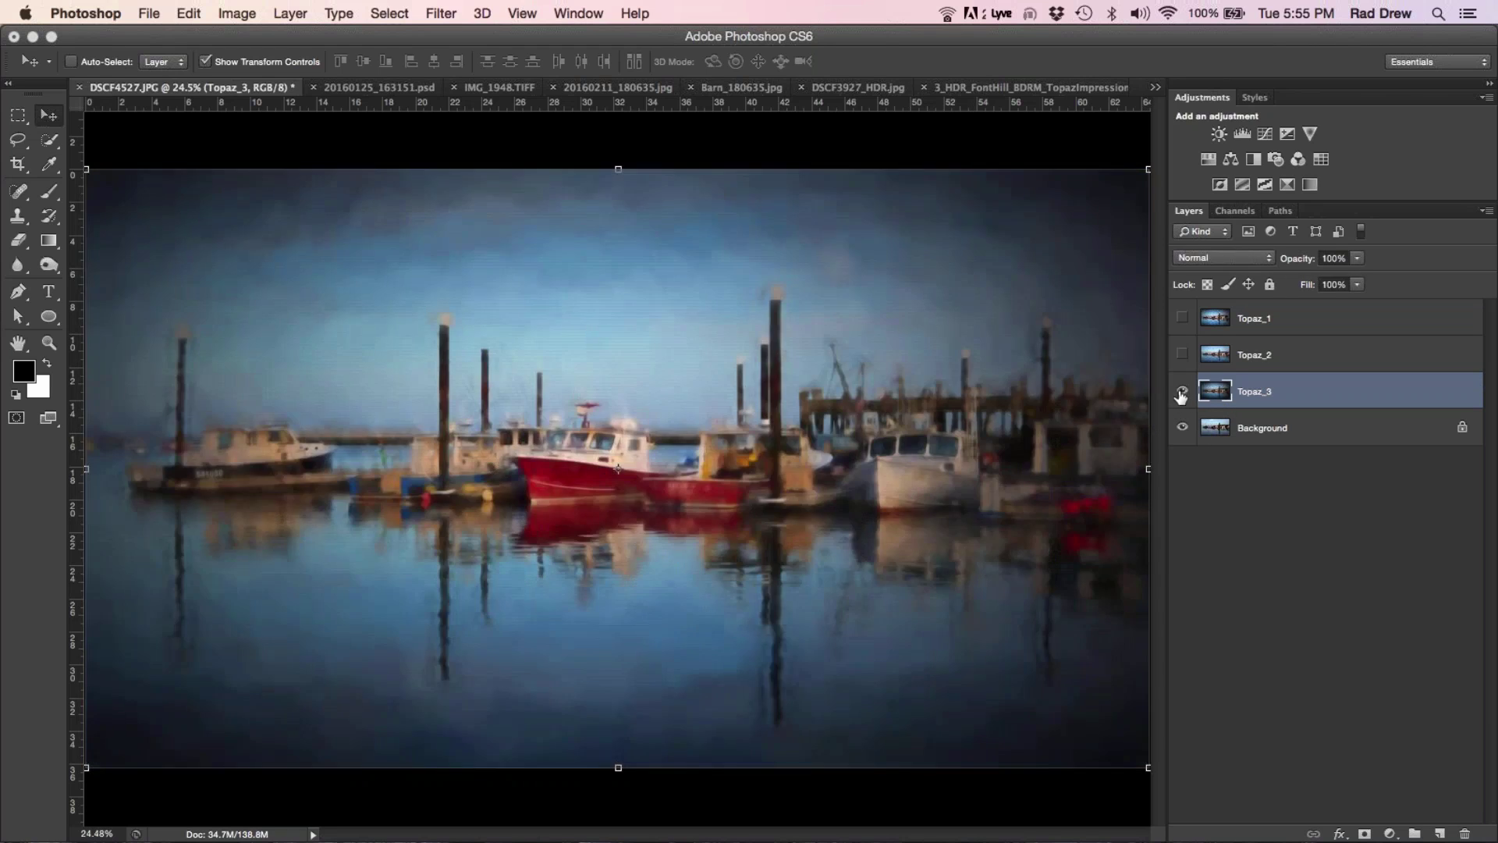
Step: Deselect the active layer and compare the Topaz_3, Topaz_2 and Topaz_1 versions by toggling layer visibility, ending with Topaz_3 on display
{"action": "left_click", "coordinate": [1369, 605]}
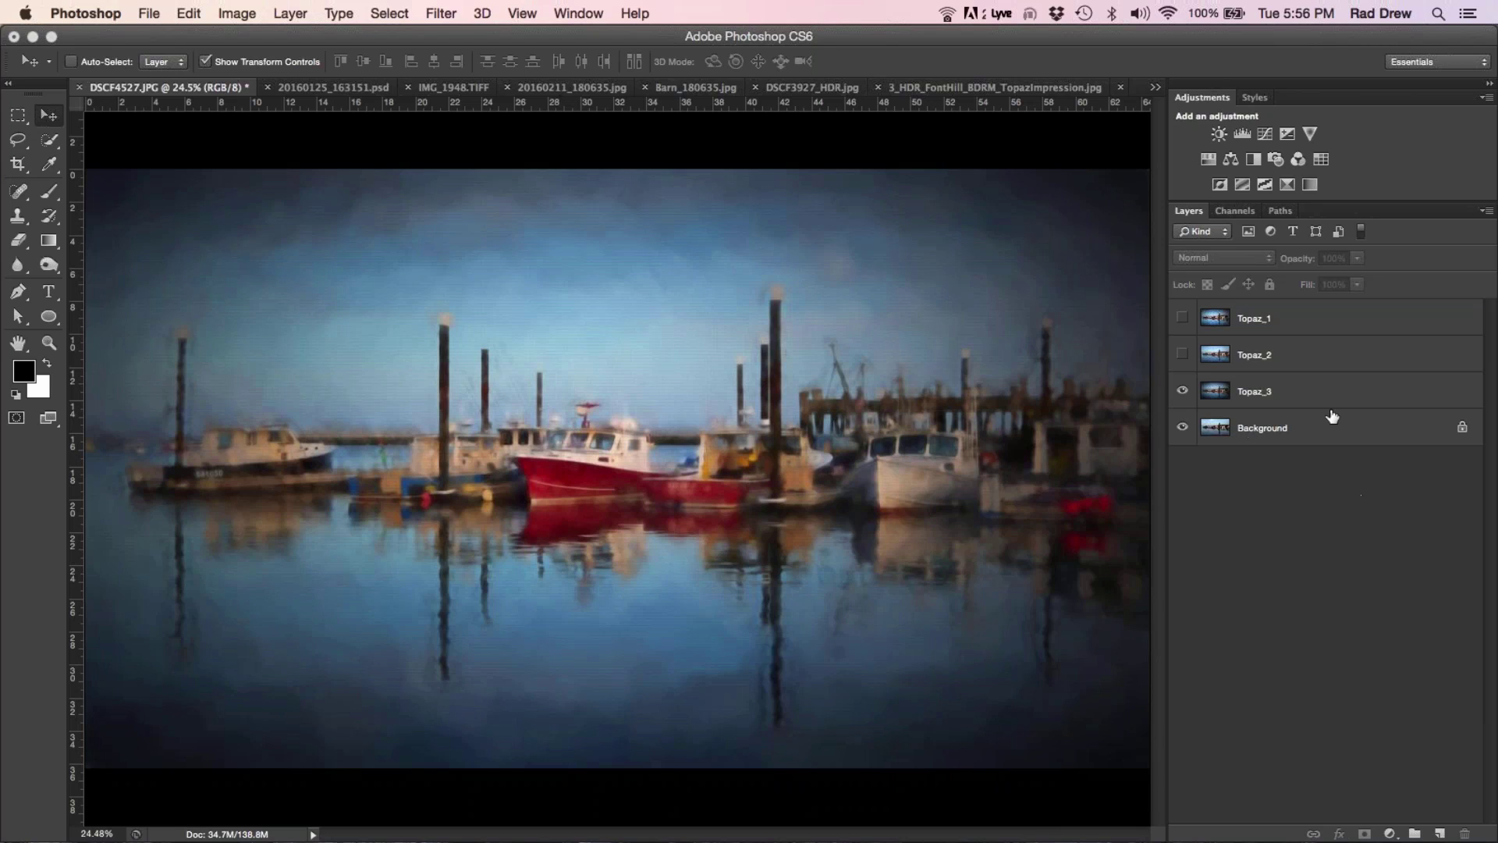
{"action": "left_click", "coordinate": [1181, 426]}
{"action": "left_click", "coordinate": [1180, 426]}
{"action": "left_click", "coordinate": [1182, 355]}
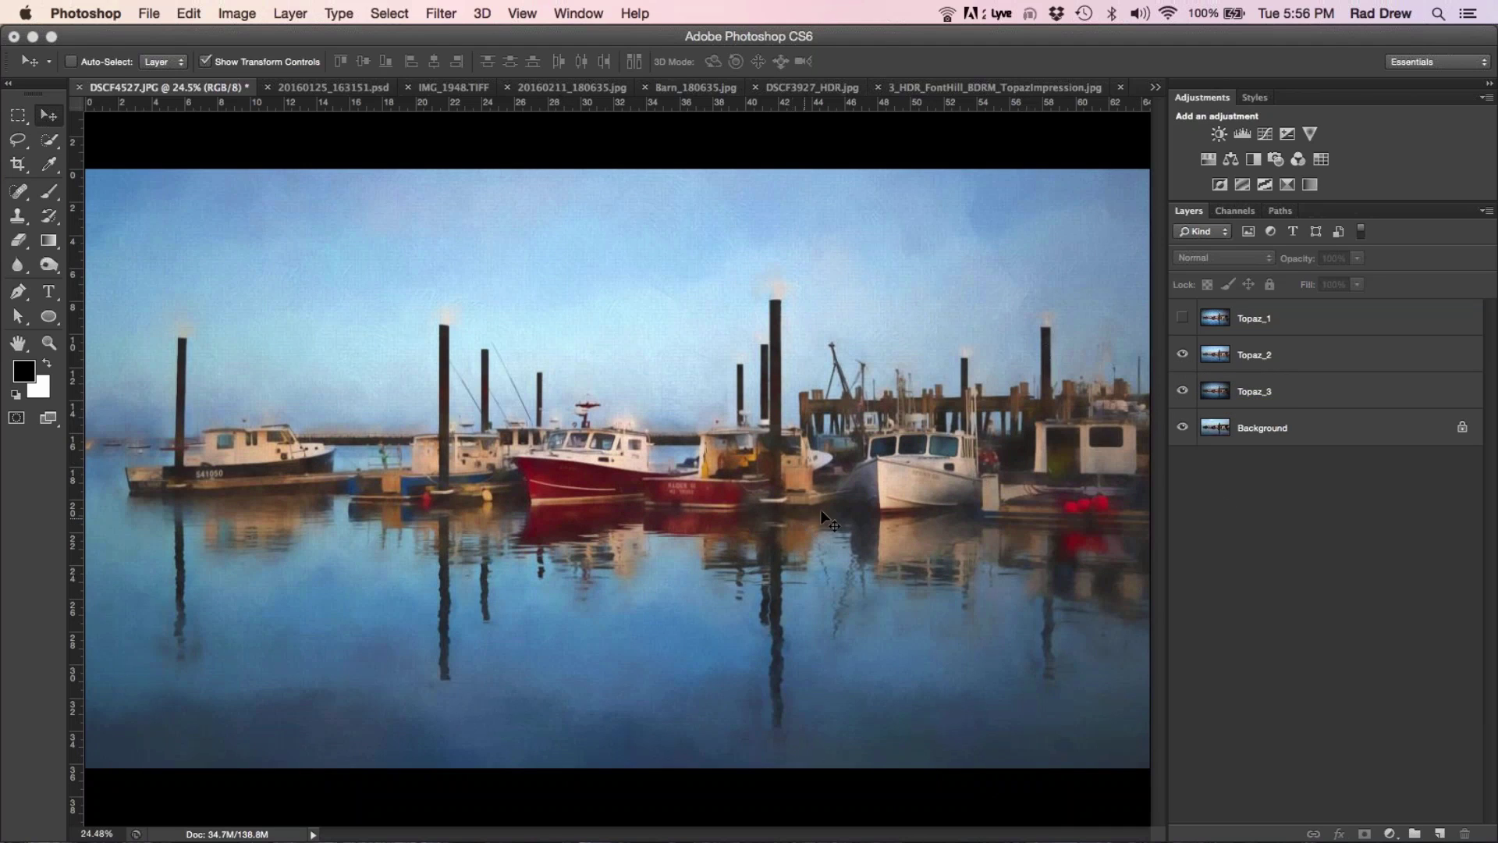
{"action": "left_click", "coordinate": [1181, 320]}
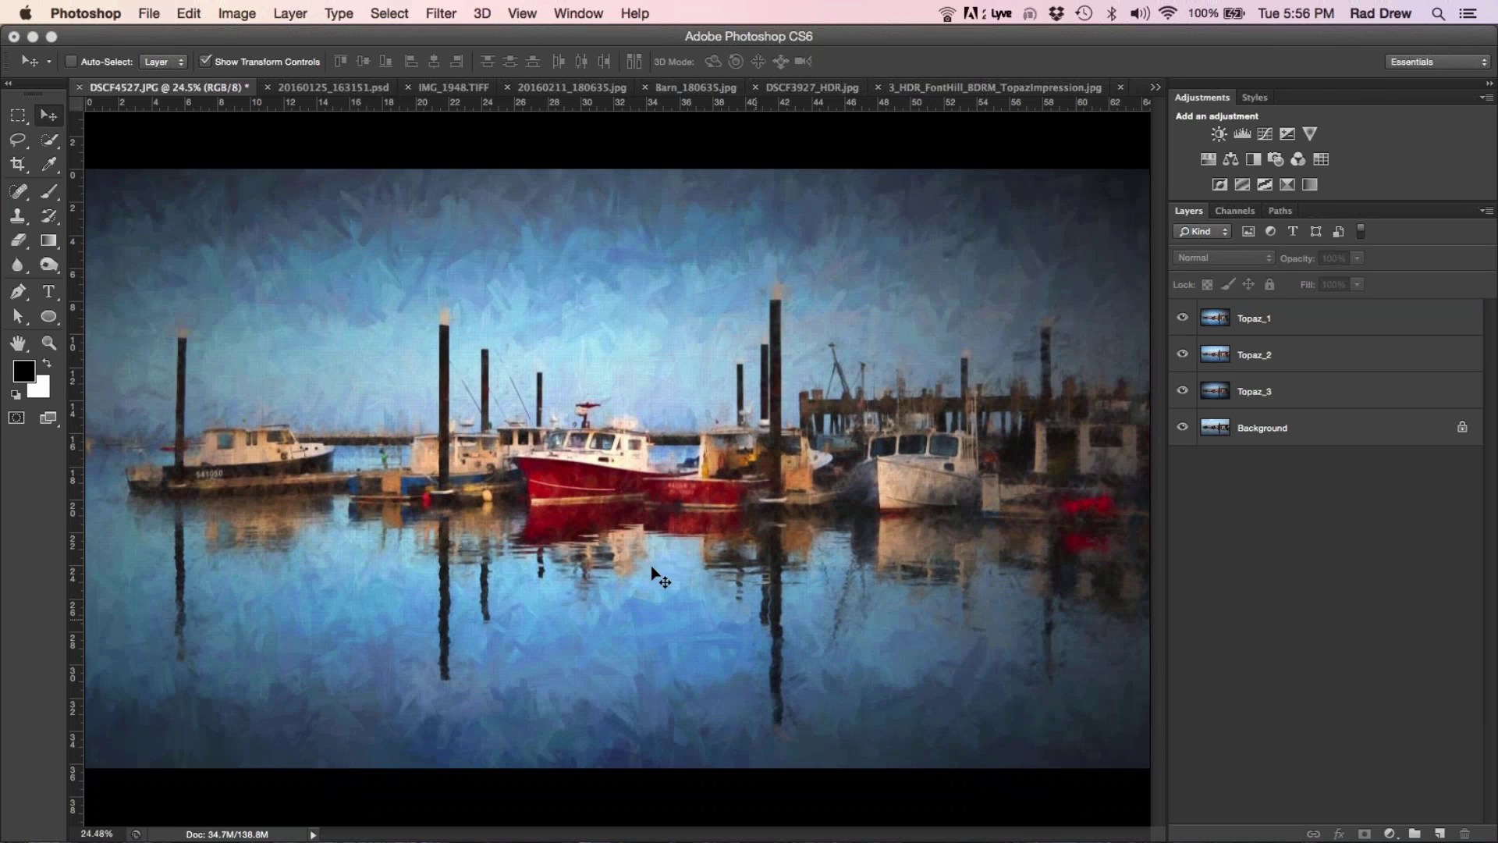
{"action": "left_click", "coordinate": [1182, 319]}
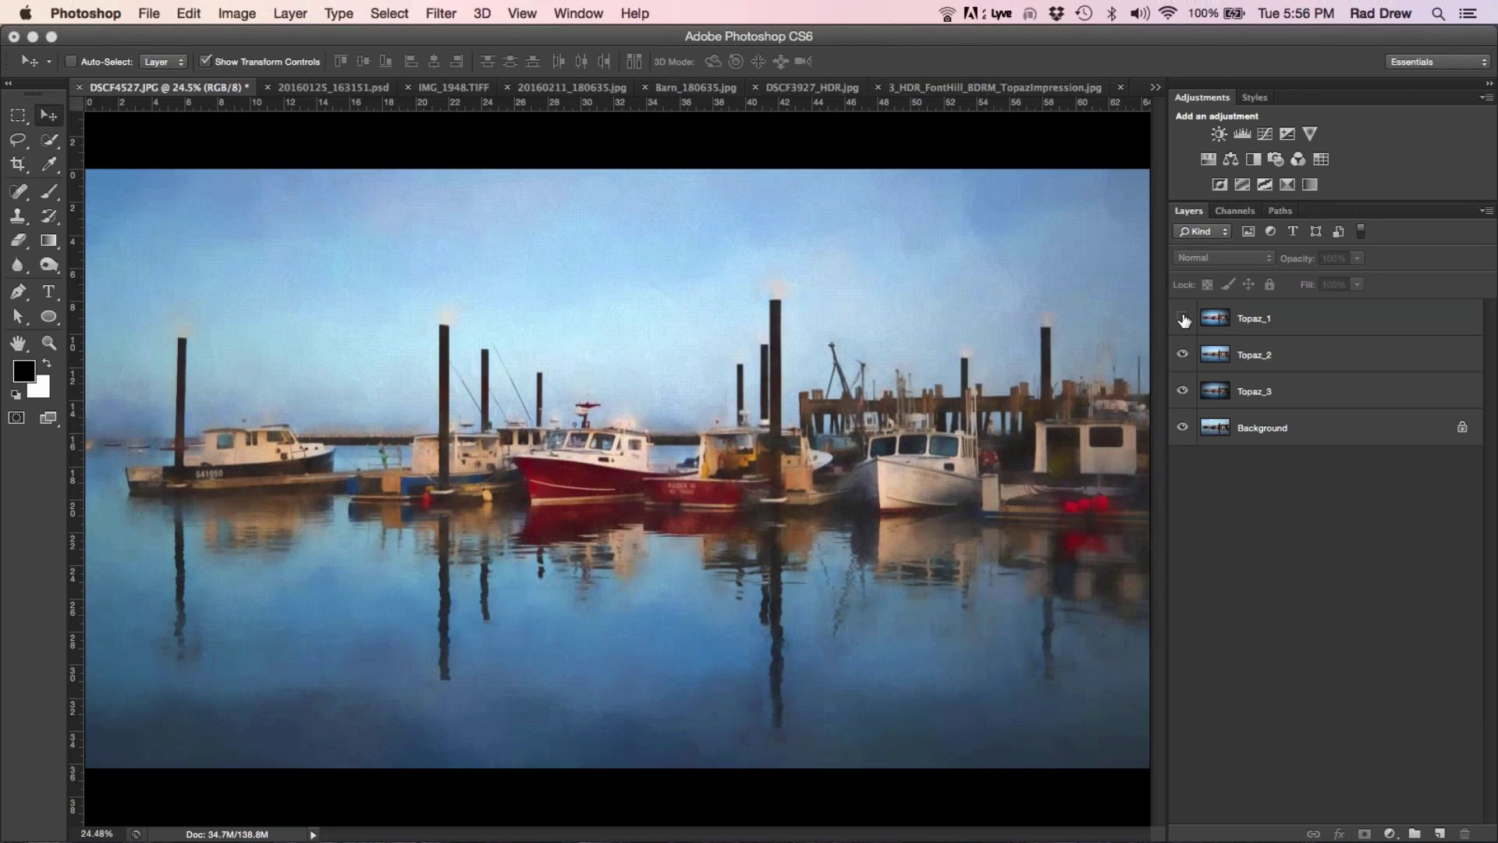
{"action": "left_click", "coordinate": [1182, 356]}
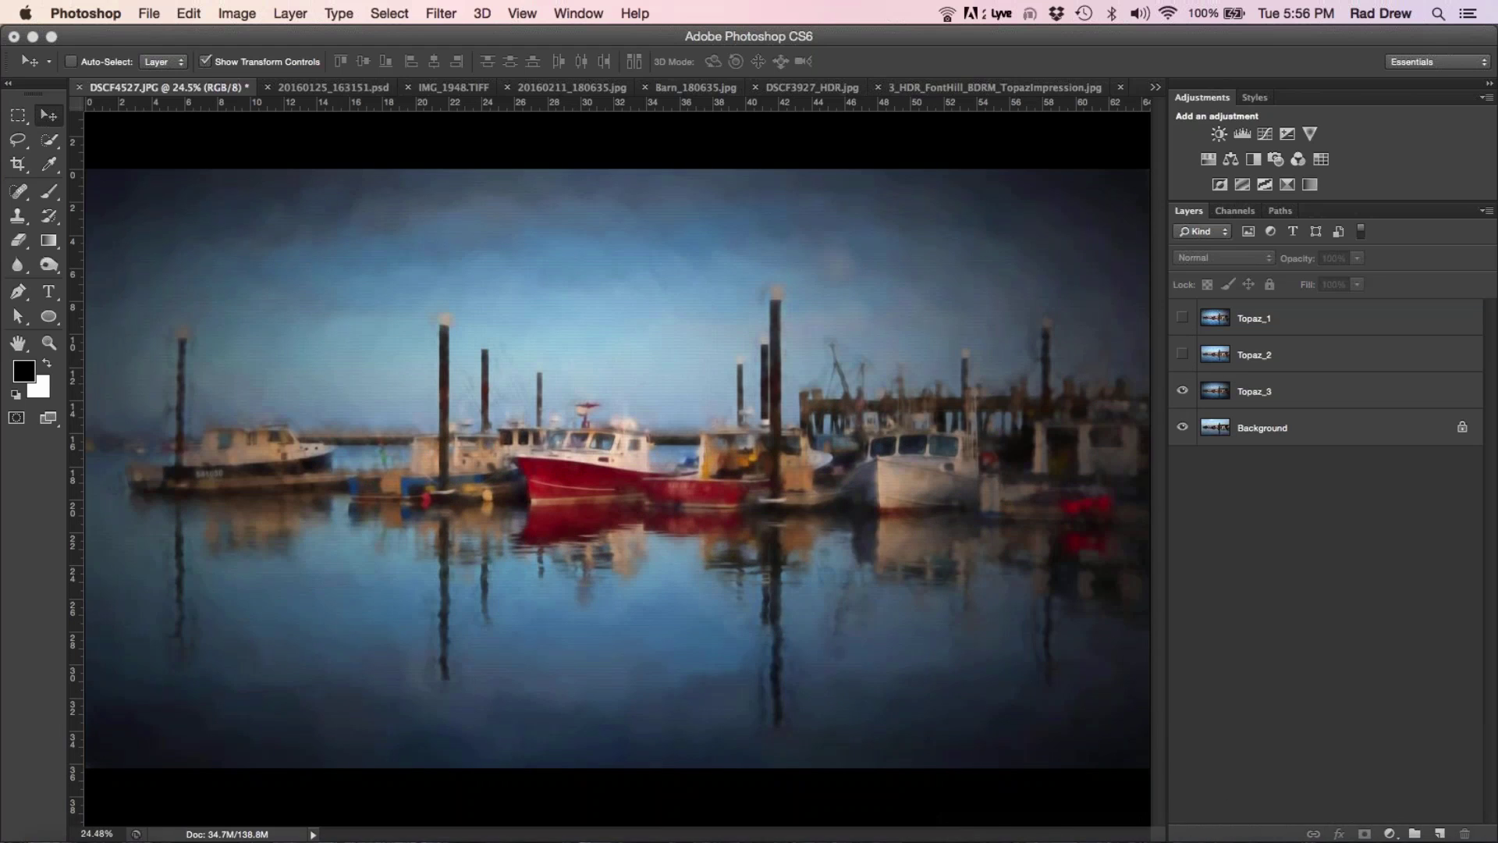
{"action": "mouse_move", "coordinate": [1170, 835]}
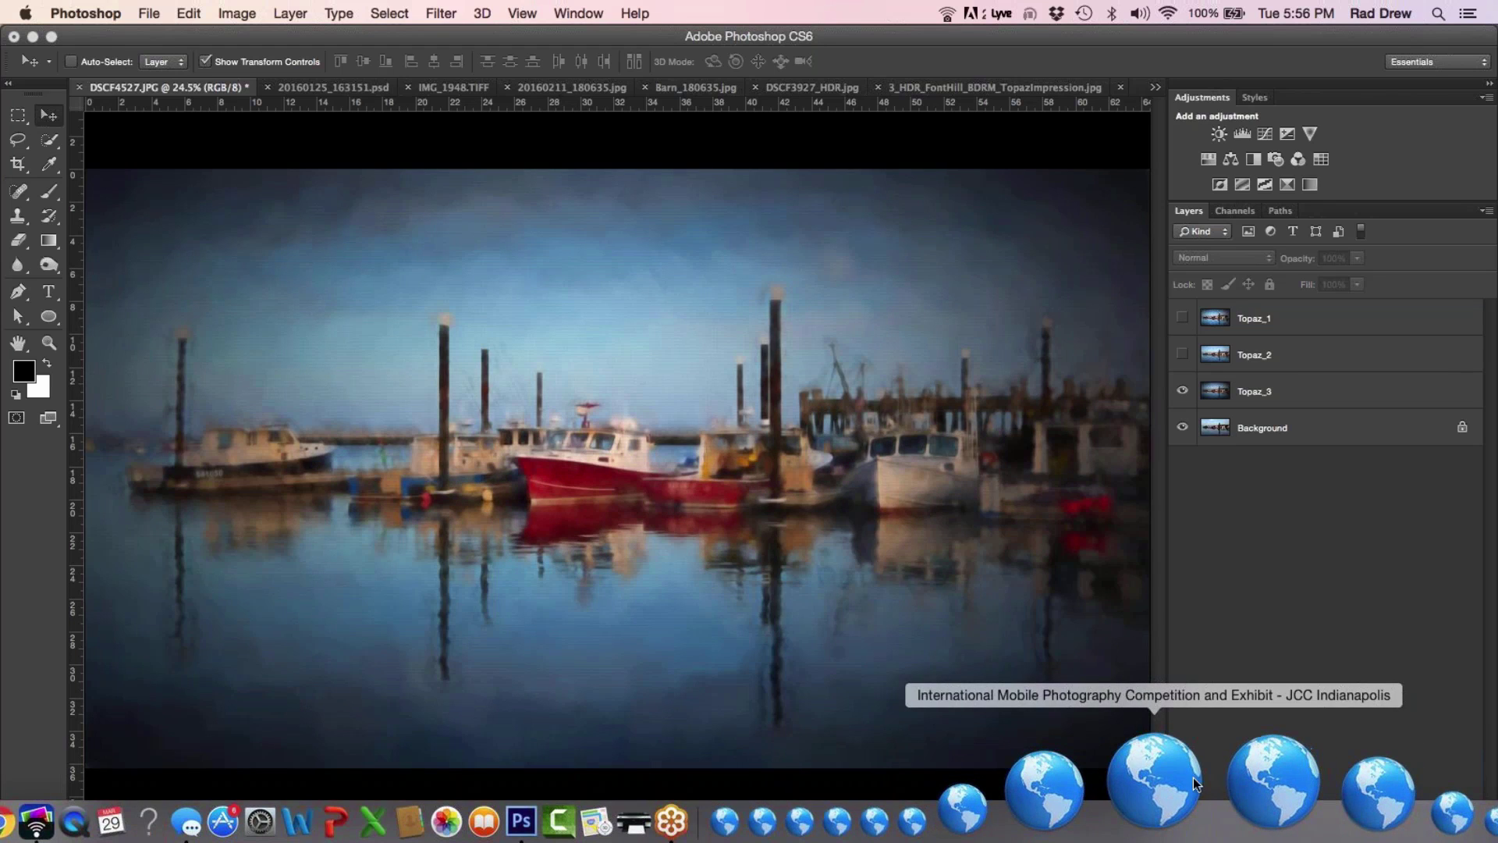